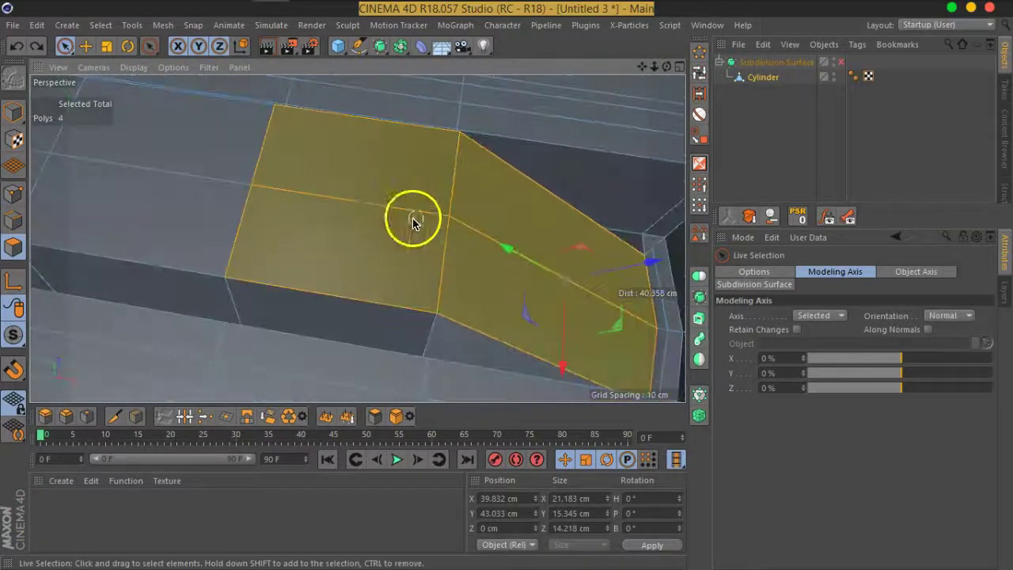
# Inspect the slot polygons from several angles to locate the stray slanted polygon
pyautogui.moveTo(153, 192)
pyautogui.keyDown('alt'); pyautogui.mouseDown()
pyautogui.moveTo(478, 222)
pyautogui.moveTo(309, 162)
pyautogui.moveTo(124, 143)
pyautogui.moveTo(488, 235)
pyautogui.moveTo(409, 225)
pyautogui.moveTo(429, 199)
pyautogui.moveTo(389, 185)
pyautogui.mouseUp(); pyautogui.keyUp('alt')
pyautogui.moveTo(411, 234)
pyautogui.keyDown('alt'); pyautogui.mouseDown()
pyautogui.moveTo(323, 204)
pyautogui.moveTo(280, 87)
pyautogui.moveTo(425, 269)
pyautogui.moveTo(414, 231)
pyautogui.moveTo(395, 256)
pyautogui.mouseUp(); pyautogui.keyUp('alt')
pyautogui.keyDown('alt'); pyautogui.moveTo(362, 310); pyautogui.dragTo(351, 169); pyautogui.keyUp('alt')
pyautogui.click(344, 171)
pyautogui.keyDown('ctrl'); pyautogui.click(342, 179); pyautogui.keyUp('ctrl')
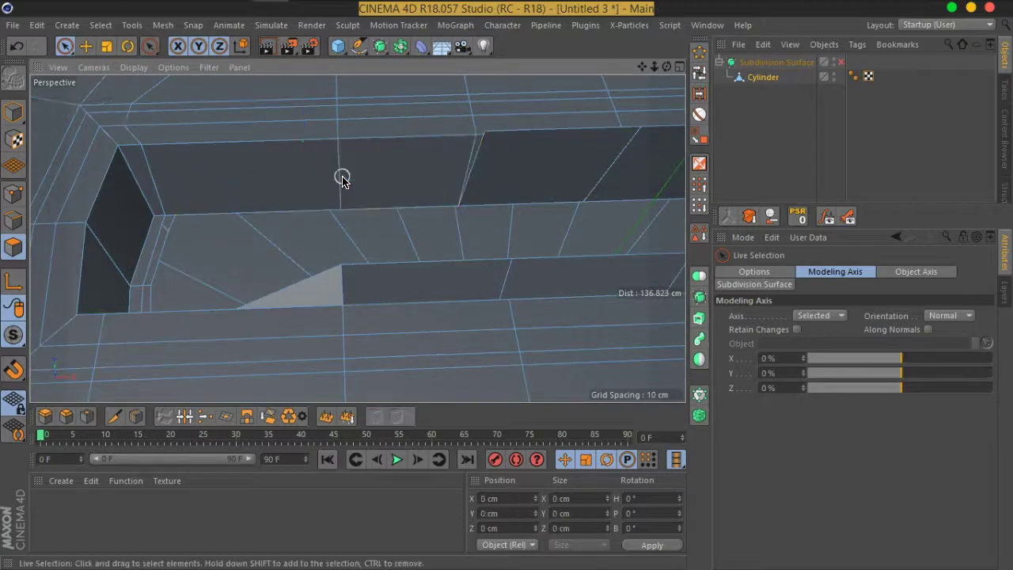
pyautogui.moveTo(527, 181)
pyautogui.keyDown('ctrl'); pyautogui.mouseDown()
pyautogui.moveTo(563, 188)
pyautogui.moveTo(606, 177)
pyautogui.moveTo(227, 199)
pyautogui.moveTo(351, 181)
pyautogui.moveTo(472, 208)
pyautogui.moveTo(423, 226)
pyautogui.moveTo(563, 230)
pyautogui.moveTo(522, 206)
pyautogui.moveTo(471, 202)
pyautogui.moveTo(434, 210)
pyautogui.moveTo(435, 245)
pyautogui.moveTo(371, 233)
pyautogui.mouseUp(); pyautogui.keyUp('ctrl')
pyautogui.click(331, 192)
pyautogui.click(371, 233)
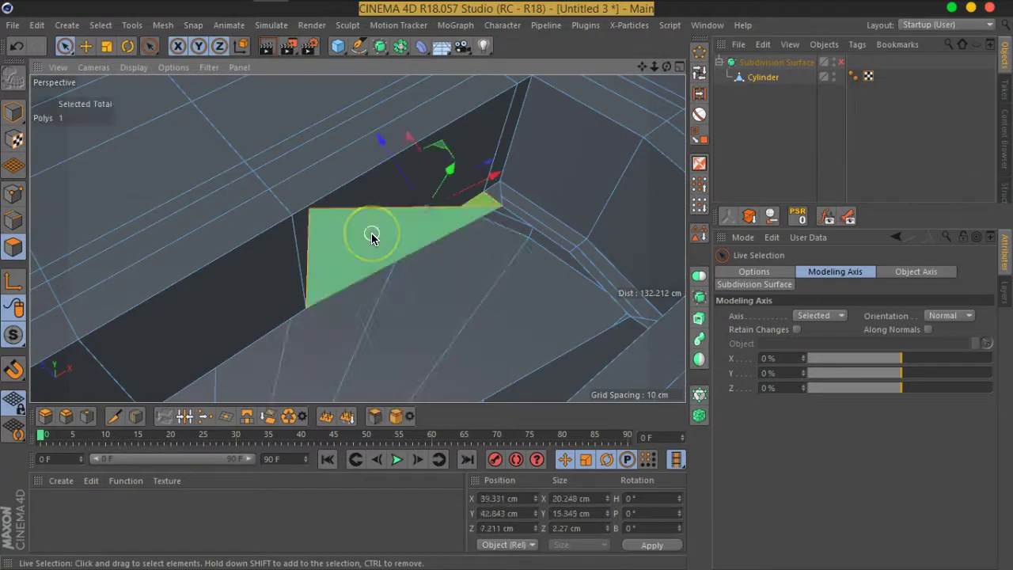
pyautogui.keyDown('ctrl'); pyautogui.click(372, 232); pyautogui.keyUp('ctrl')
pyautogui.moveTo(371, 233)
pyautogui.keyDown('alt'); pyautogui.mouseDown(button='right')
pyautogui.moveTo(445, 267)
pyautogui.moveTo(543, 288)
pyautogui.moveTo(646, 273)
pyautogui.moveTo(579, 226)
pyautogui.mouseUp(button='right'); pyautogui.keyUp('alt')
pyautogui.moveTo(579, 227)
pyautogui.keyDown('alt'); pyautogui.mouseDown()
pyautogui.moveTo(208, 287)
pyautogui.moveTo(340, 232)
pyautogui.moveTo(449, 245)
pyautogui.moveTo(493, 102)
pyautogui.moveTo(488, 204)
pyautogui.moveTo(499, 194)
pyautogui.mouseUp(); pyautogui.keyUp('alt')
pyautogui.moveTo(499, 195)
pyautogui.keyDown('alt'); pyautogui.mouseDown(button='right')
pyautogui.moveTo(482, 243)
pyautogui.moveTo(423, 265)
pyautogui.mouseUp(button='right'); pyautogui.keyUp('alt')
pyautogui.click(422, 265)
pyautogui.keyDown('ctrl'); pyautogui.click(422, 265); pyautogui.keyUp('ctrl')
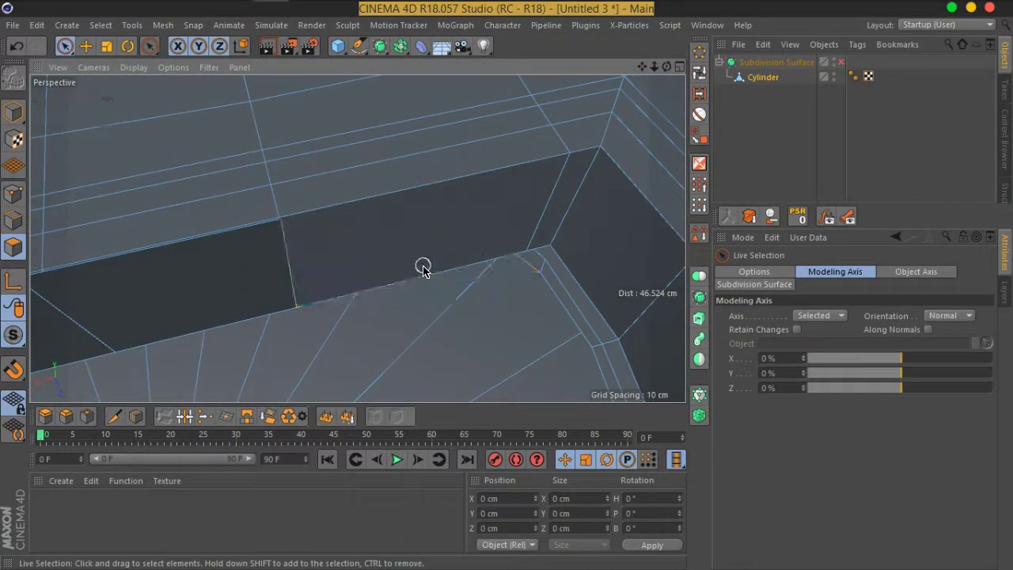
pyautogui.keyDown('alt'); pyautogui.moveTo(316, 301); pyautogui.dragTo(226, 327); pyautogui.keyUp('alt')
pyautogui.keyDown('alt'); pyautogui.moveTo(226, 328); pyautogui.dragTo(248, 328, button='right'); pyautogui.keyUp('alt')
pyautogui.moveTo(249, 327)
pyautogui.keyDown('alt'); pyautogui.mouseDown()
pyautogui.moveTo(513, 266)
pyautogui.moveTo(565, 231)
pyautogui.mouseUp(); pyautogui.keyUp('alt')
pyautogui.keyDown('alt'); pyautogui.moveTo(565, 230); pyautogui.dragTo(396, 283, button='right'); pyautogui.keyUp('alt')
pyautogui.keyDown('alt'); pyautogui.moveTo(396, 282); pyautogui.dragTo(373, 276); pyautogui.keyUp('alt')
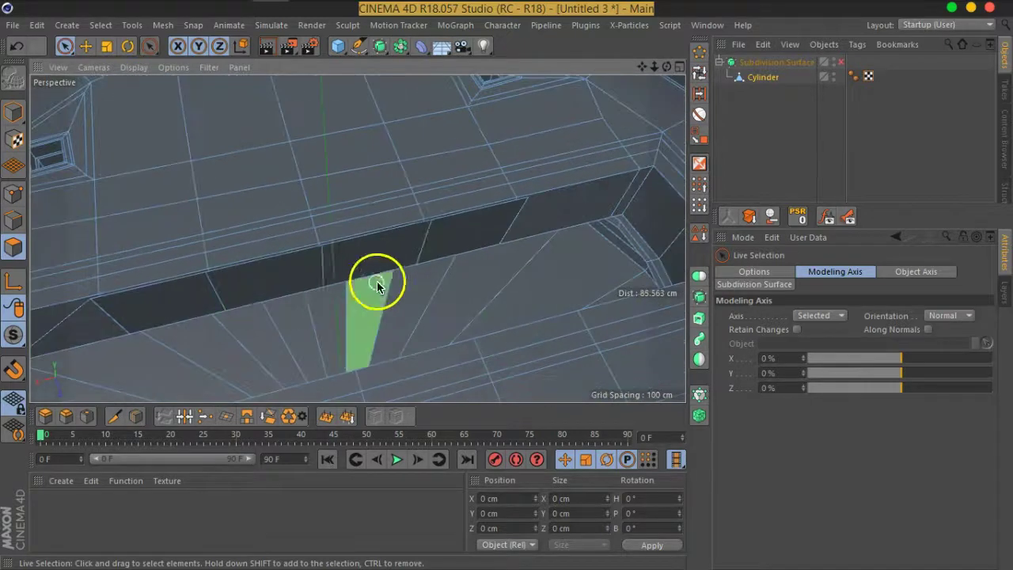
pyautogui.click(420, 253)
pyautogui.keyDown('ctrl'); pyautogui.click(418, 252); pyautogui.keyUp('ctrl')
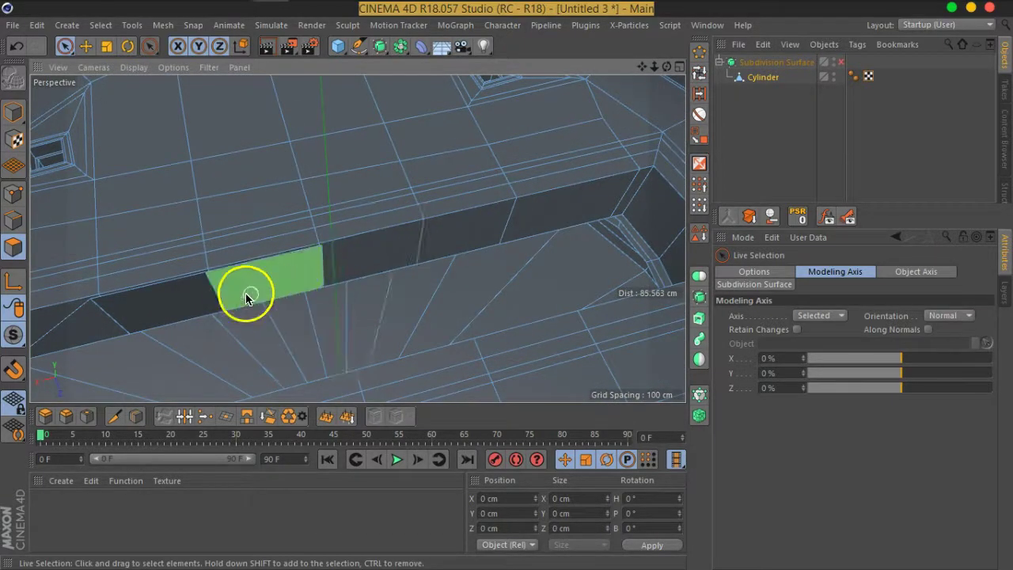
# Select the slanted polygon inside the slot and delete it
pyautogui.scroll(-3, 219, 293)
pyautogui.moveTo(219, 294)
pyautogui.keyDown('alt'); pyautogui.mouseDown()
pyautogui.moveTo(389, 278)
pyautogui.moveTo(385, 255)
pyautogui.mouseUp(); pyautogui.keyUp('alt')
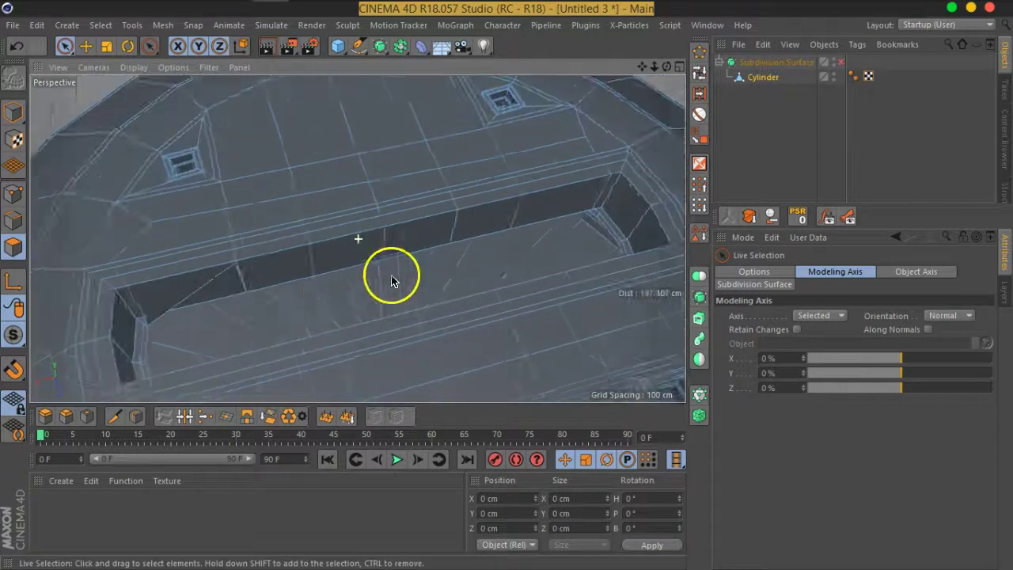
pyautogui.scroll(2, 396, 254)
pyautogui.scroll(3, 412, 257)
pyautogui.click(423, 271)
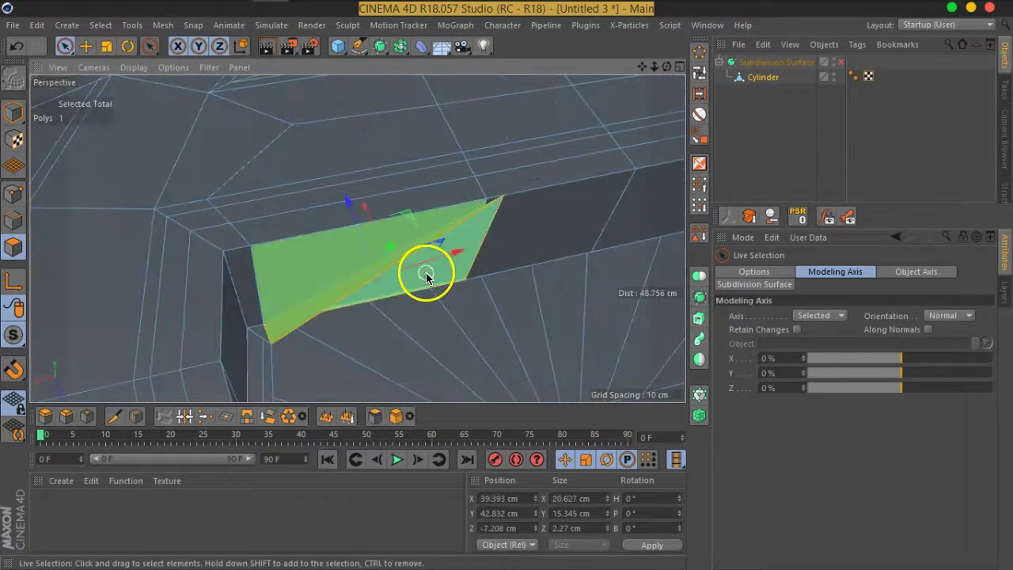
pyautogui.press('Delete')
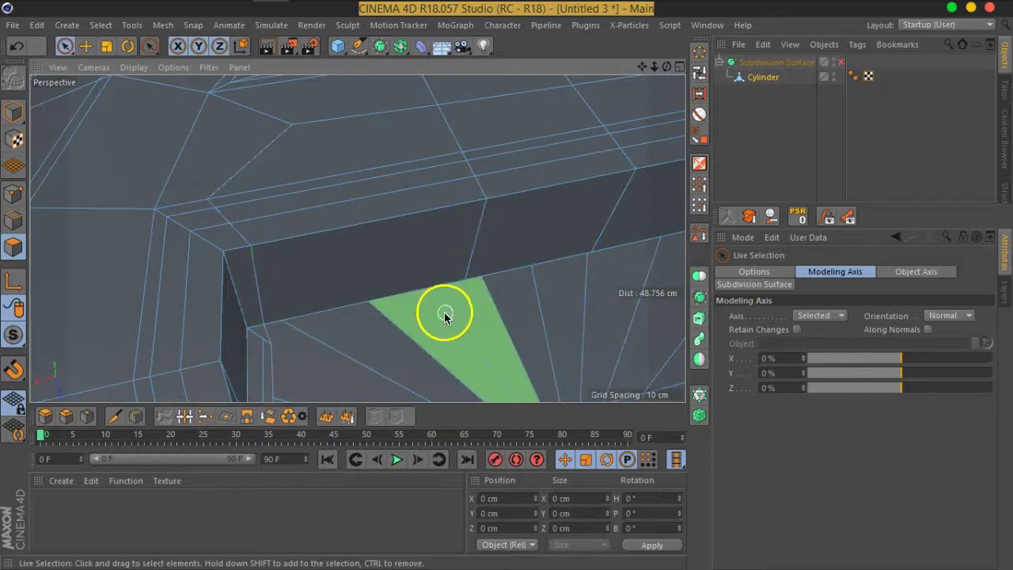
pyautogui.scroll(-3, 451, 312)
pyautogui.scroll(-2, 330, 319)
pyautogui.moveTo(387, 293)
pyautogui.keyDown('alt'); pyautogui.mouseDown()
pyautogui.moveTo(596, 295)
pyautogui.moveTo(590, 190)
pyautogui.moveTo(470, 237)
pyautogui.moveTo(351, 234)
pyautogui.mouseUp(); pyautogui.keyUp('alt')
# Select the ledge strip polygons along the slot and delete them
pyautogui.scroll(2, 533, 203)
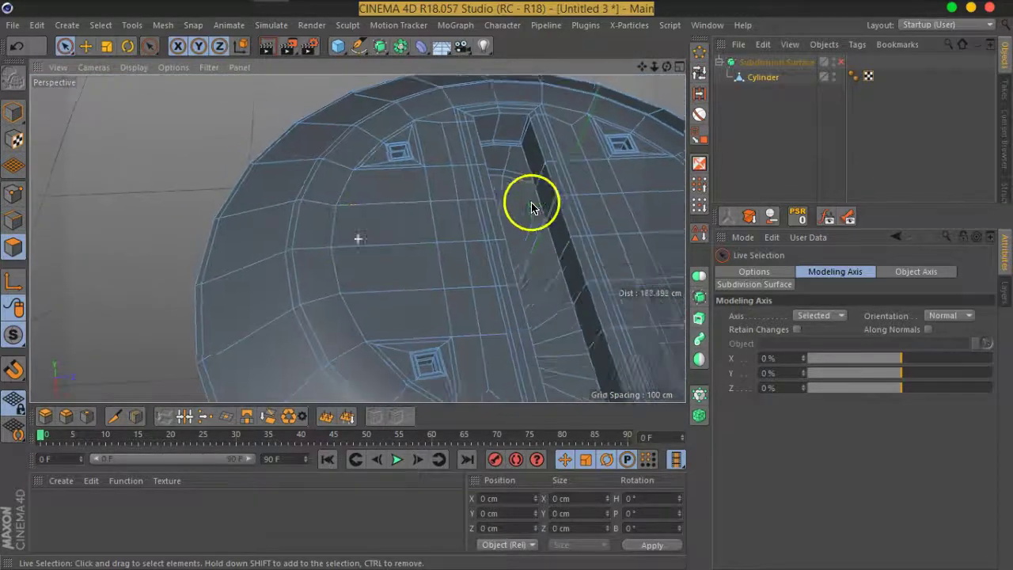
pyautogui.scroll(3, 454, 154)
pyautogui.scroll(3, 436, 169)
pyautogui.scroll(3, 472, 208)
pyautogui.moveTo(515, 235); pyautogui.dragTo(345, 231)
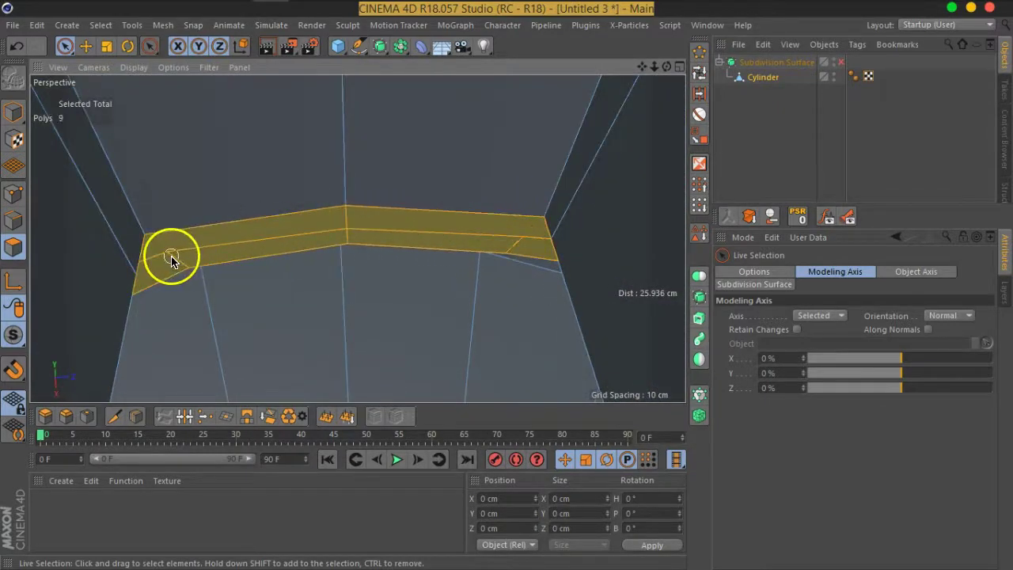
pyautogui.hotkey('ctrl', 'shift', 'a')
pyautogui.scroll(-3, 422, 281)
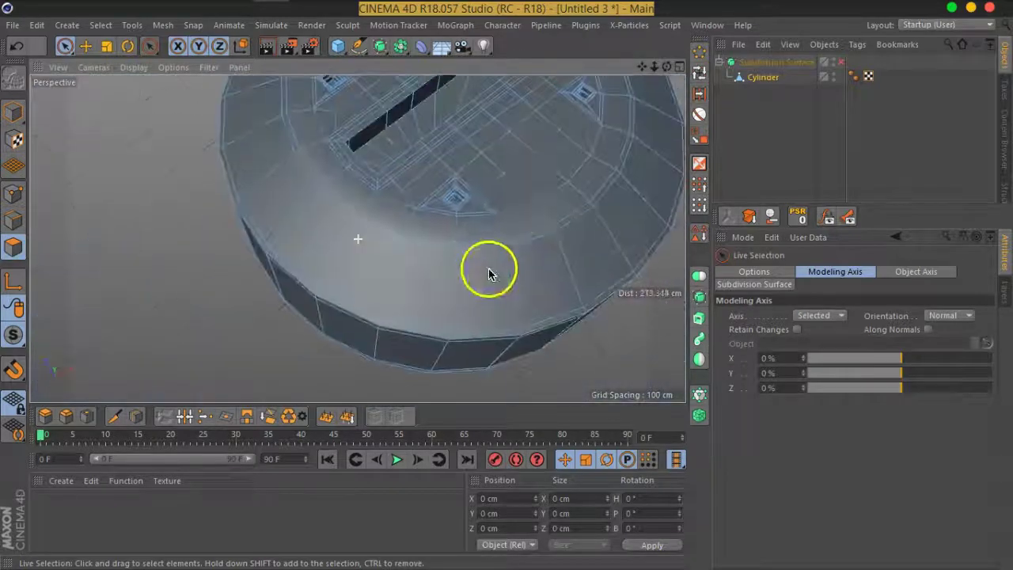
# Check two cylinder-edge polygons, deselect them, and switch to Points mode
pyautogui.scroll(3, 459, 266)
pyautogui.scroll(3, 515, 208)
pyautogui.scroll(3, 498, 221)
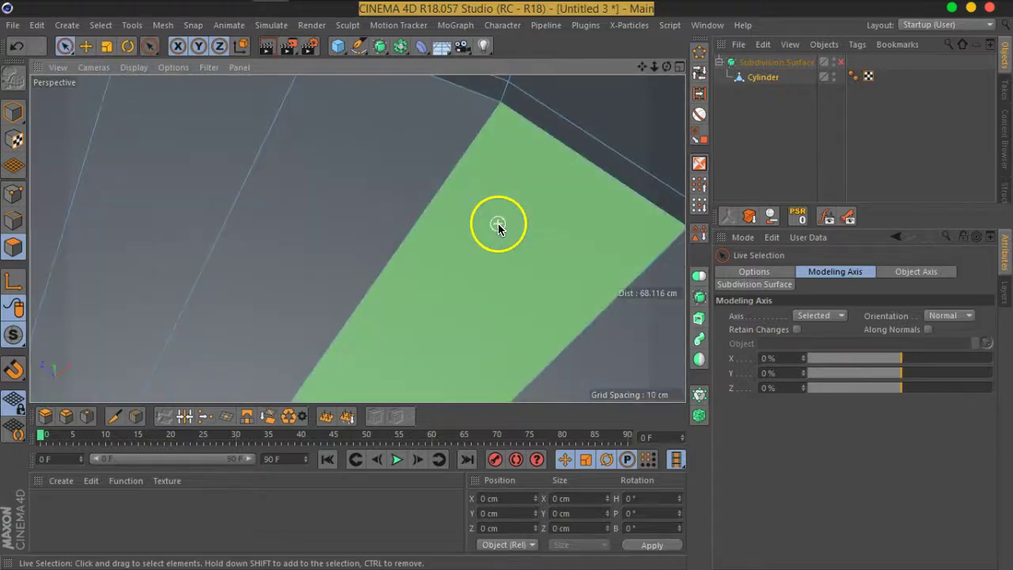
pyautogui.scroll(-3, 497, 225)
pyautogui.scroll(-2, 574, 266)
pyautogui.scroll(2, 549, 264)
pyautogui.scroll(2, 556, 257)
pyautogui.click(557, 257)
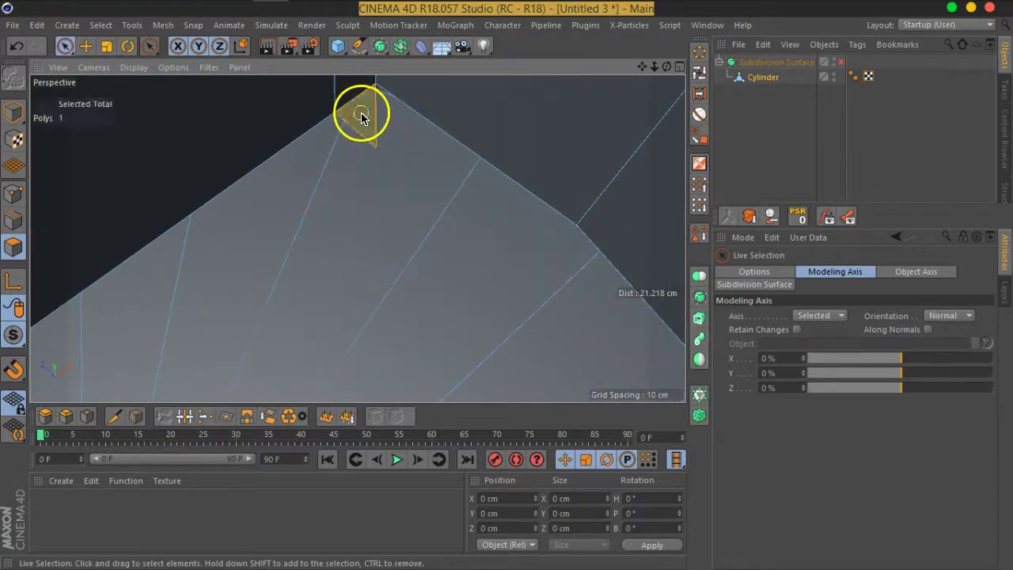
pyautogui.scroll(-3, 380, 165)
pyautogui.scroll(-2, 511, 256)
pyautogui.scroll(-3, 503, 259)
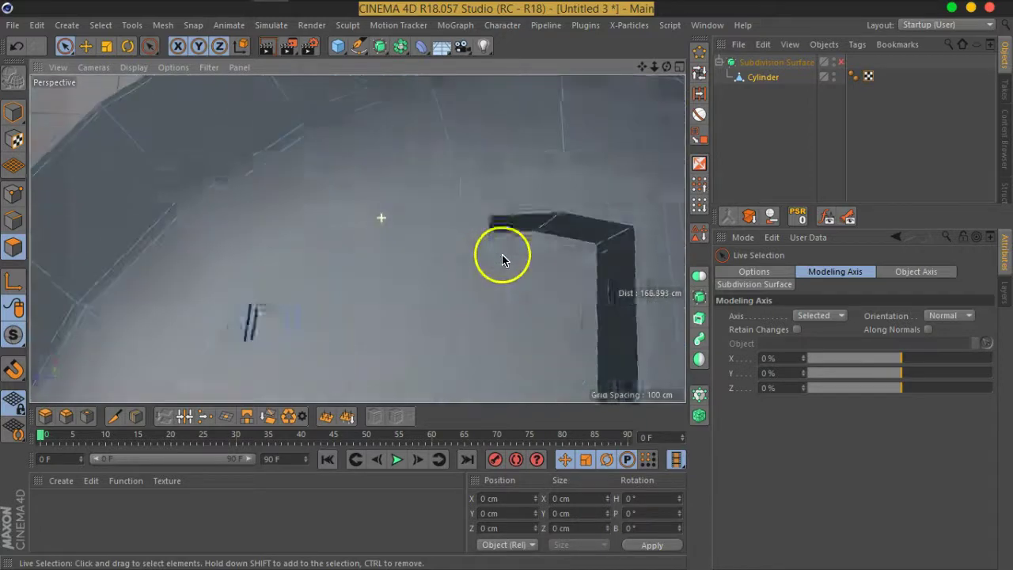
pyautogui.scroll(3, 470, 246)
pyautogui.scroll(2, 389, 235)
pyautogui.scroll(2, 434, 242)
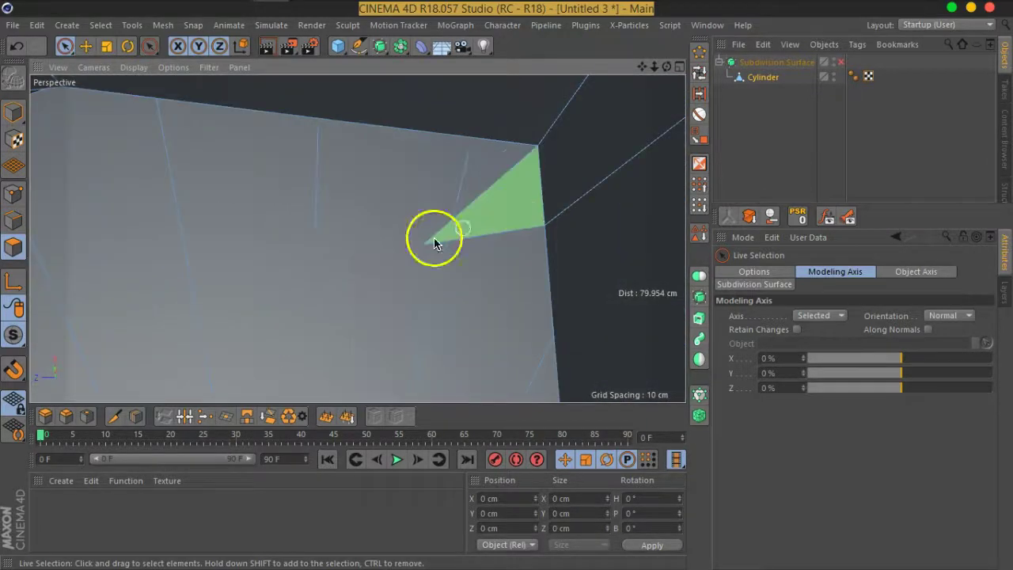
pyautogui.click(520, 209)
pyautogui.scroll(-3, 423, 233)
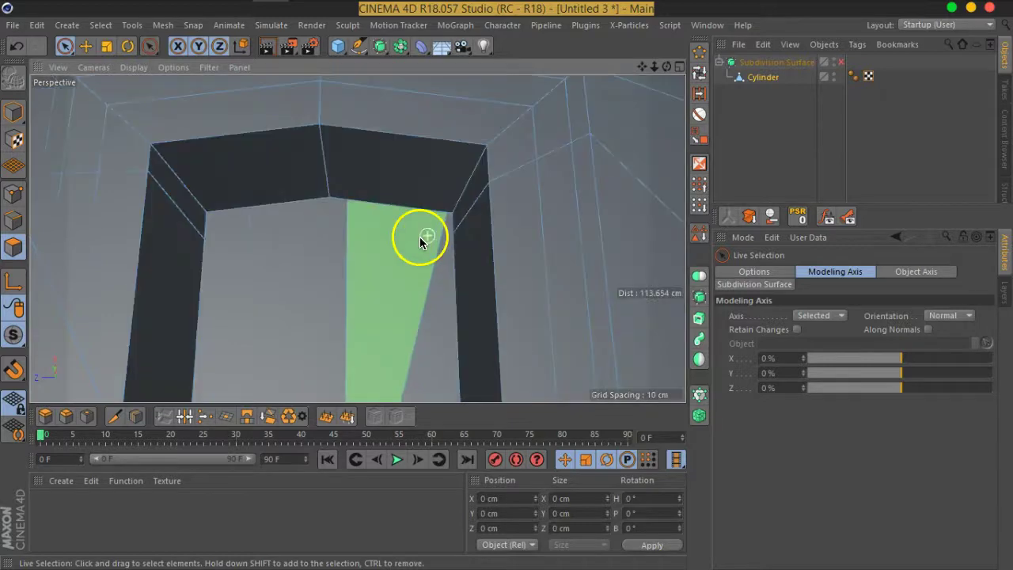
pyautogui.scroll(-2, 346, 341)
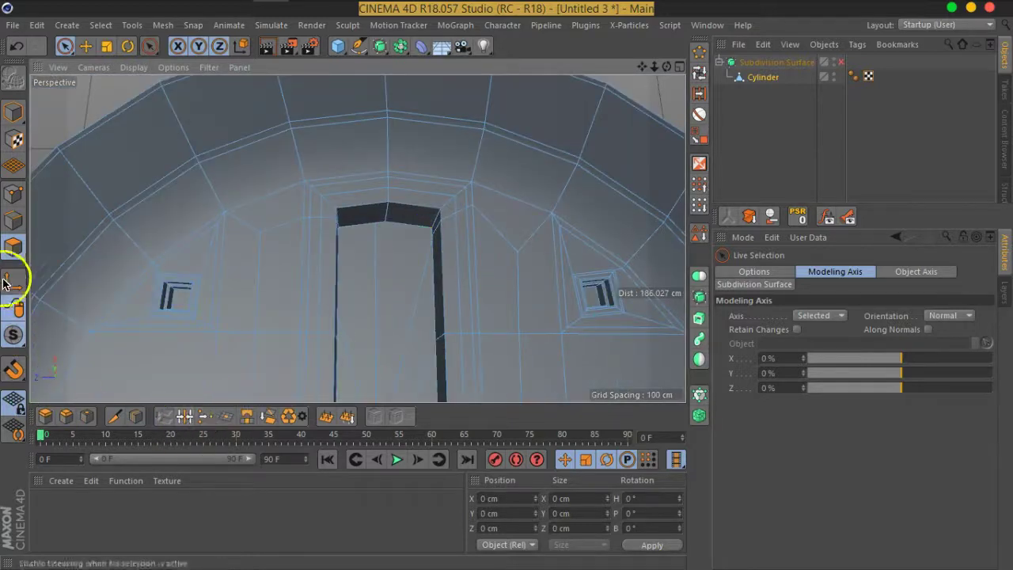
pyautogui.click(15, 194)
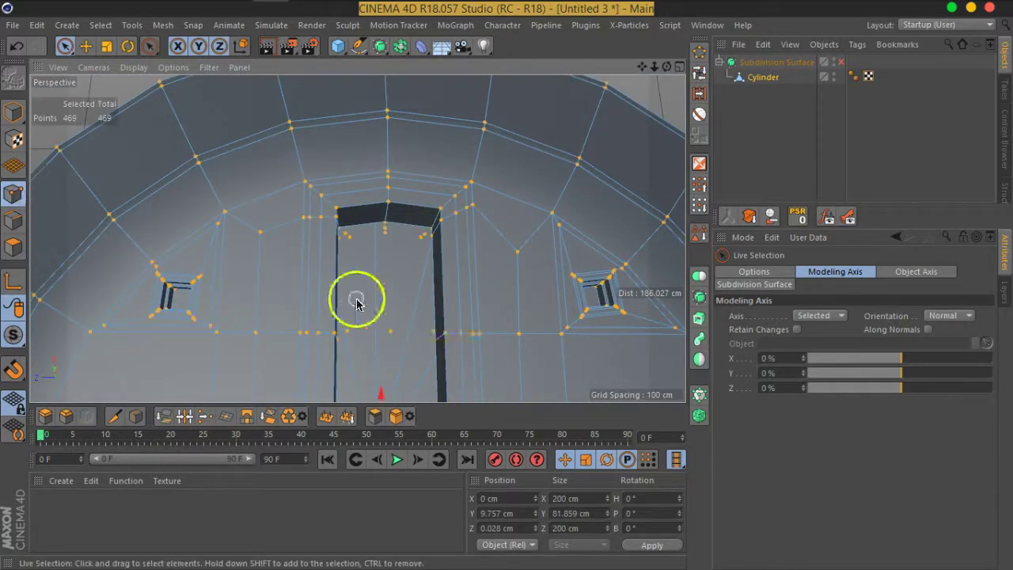
# Run Optimize to weld duplicate points, reducing the mesh from 469 to 442 points
pyautogui.rightClick(441, 311)
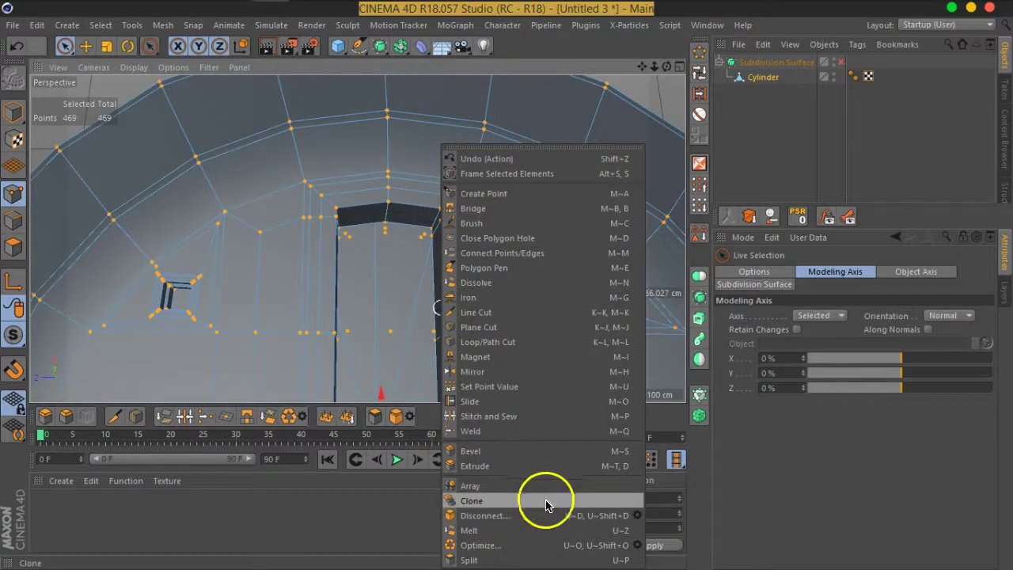
pyautogui.click(514, 545)
pyautogui.moveTo(355, 272)
pyautogui.keyDown('alt'); pyautogui.mouseDown()
pyautogui.moveTo(436, 288)
pyautogui.moveTo(522, 256)
pyautogui.moveTo(467, 264)
pyautogui.moveTo(406, 212)
pyautogui.mouseUp(); pyautogui.keyUp('alt')
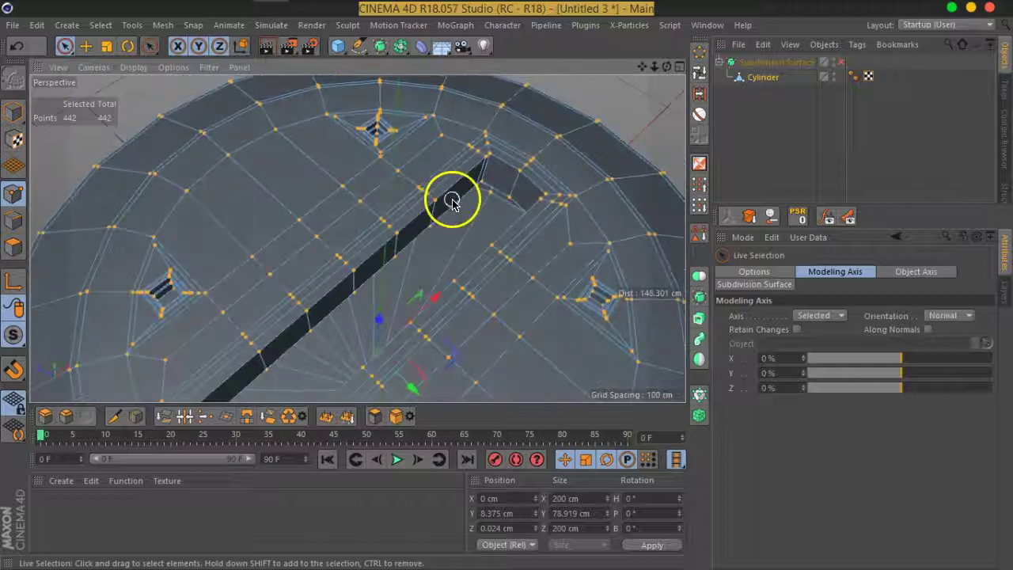
pyautogui.scroll(3, 475, 208)
pyautogui.scroll(2, 474, 208)
pyautogui.scroll(-1, 478, 251)
pyautogui.scroll(1, 512, 208)
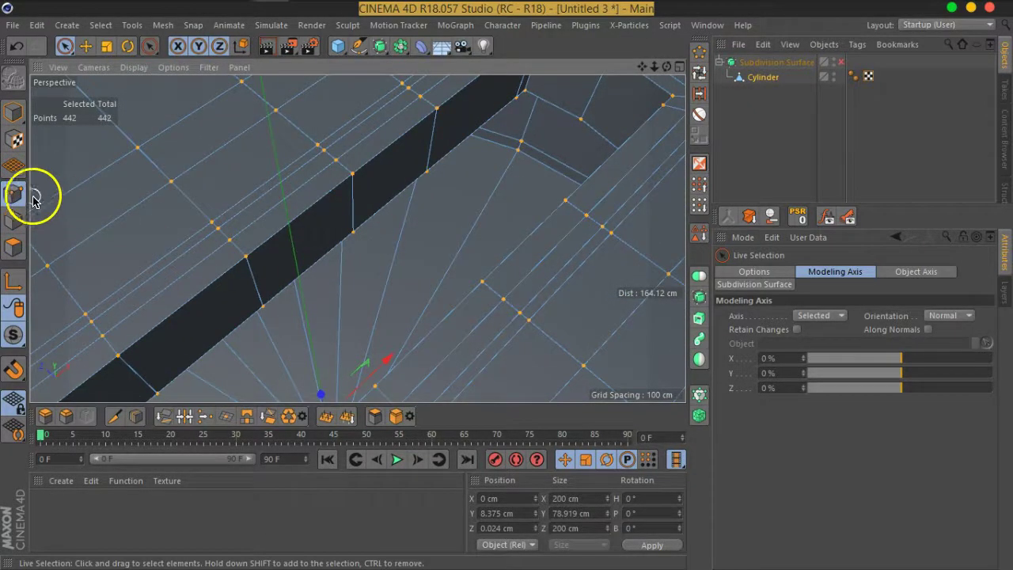
# In Edge mode, cap the slot-floor hole with Close Polygon Hole
pyautogui.click(13, 222)
pyautogui.rightClick(375, 221)
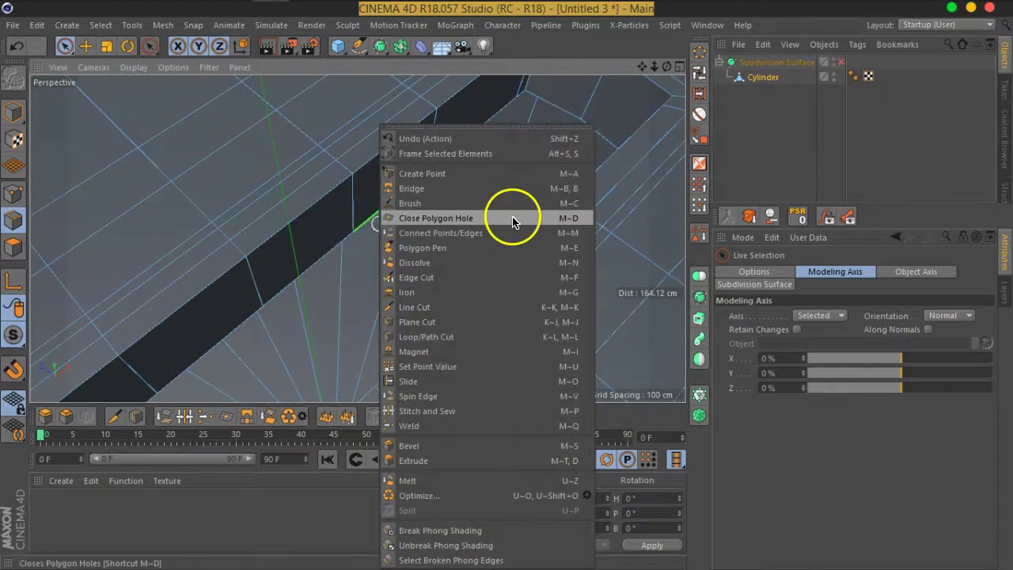
pyautogui.click(516, 219)
pyautogui.click(389, 207)
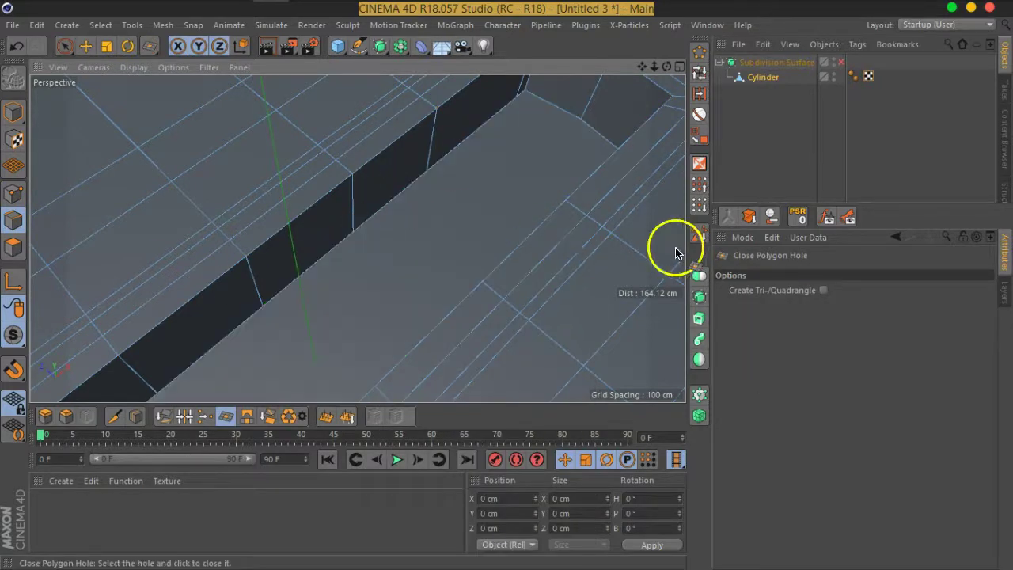
pyautogui.scroll(5, 628, 227)
pyautogui.moveTo(628, 227)
pyautogui.keyDown('alt'); pyautogui.mouseDown()
pyautogui.moveTo(718, 242)
pyautogui.moveTo(618, 260)
pyautogui.moveTo(330, 170)
pyautogui.moveTo(285, 142)
pyautogui.moveTo(330, 200)
pyautogui.mouseUp(); pyautogui.keyUp('alt')
pyautogui.scroll(3, 316, 189)
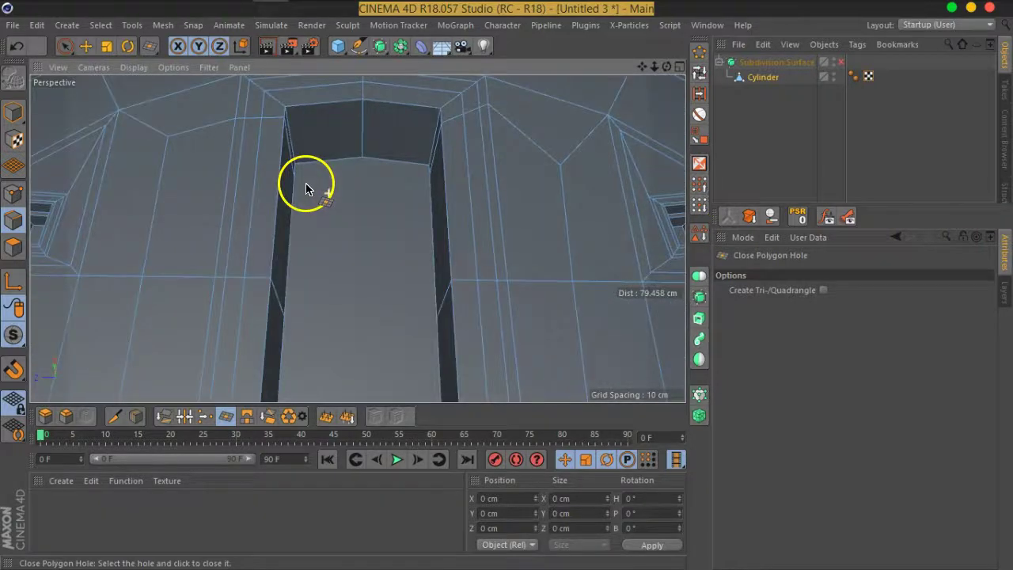
pyautogui.scroll(3, 332, 185)
pyautogui.rightClick(334, 187)
# Start Line Cut in Points mode and add the first cuts across the hole floor
pyautogui.click(383, 313)
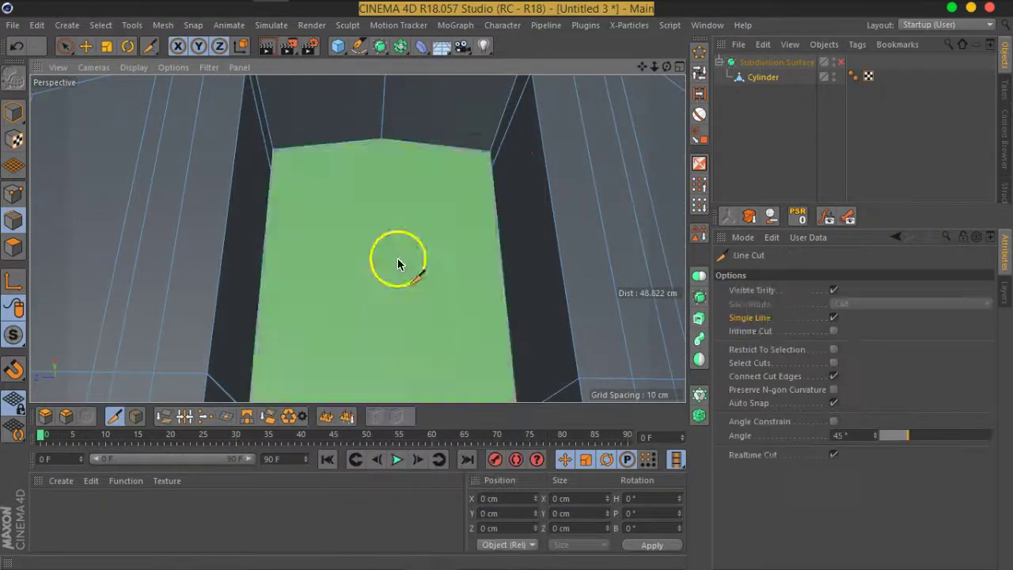
pyautogui.scroll(2, 475, 226)
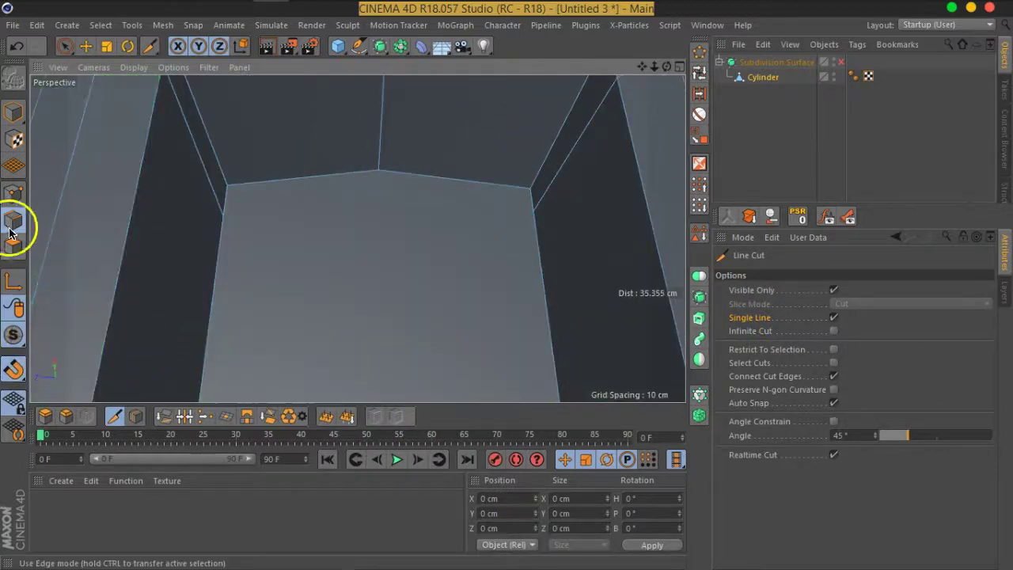
pyautogui.click(11, 190)
pyautogui.click(535, 211)
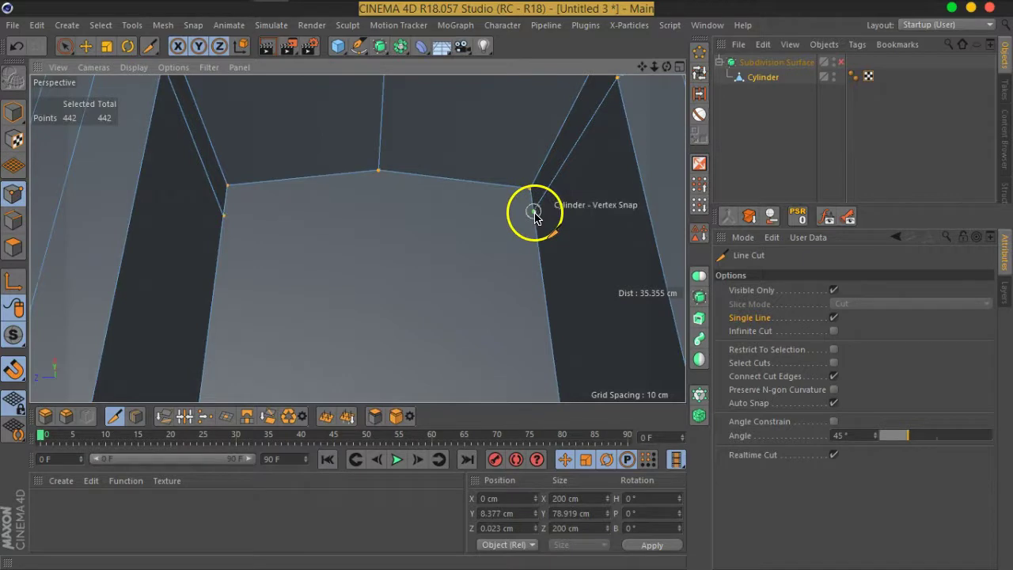
pyautogui.click(225, 215)
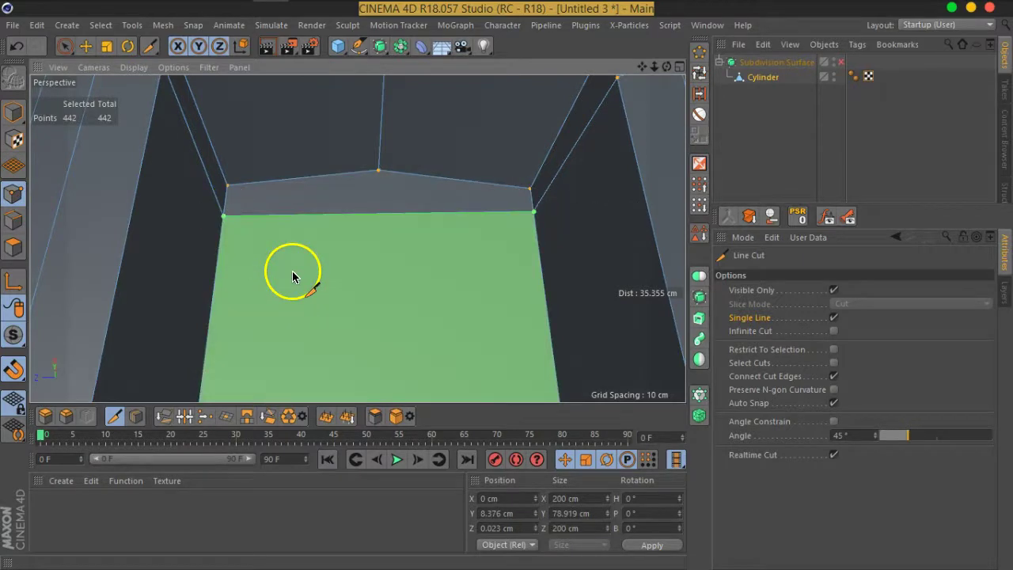
pyautogui.scroll(-2, 301, 281)
pyautogui.scroll(5, 455, 190)
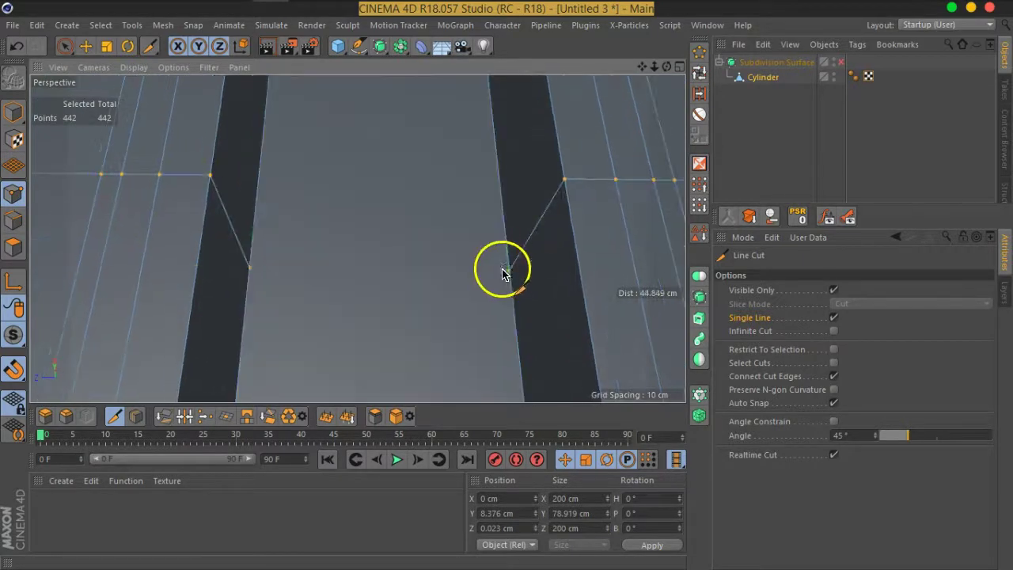
pyautogui.click(249, 271)
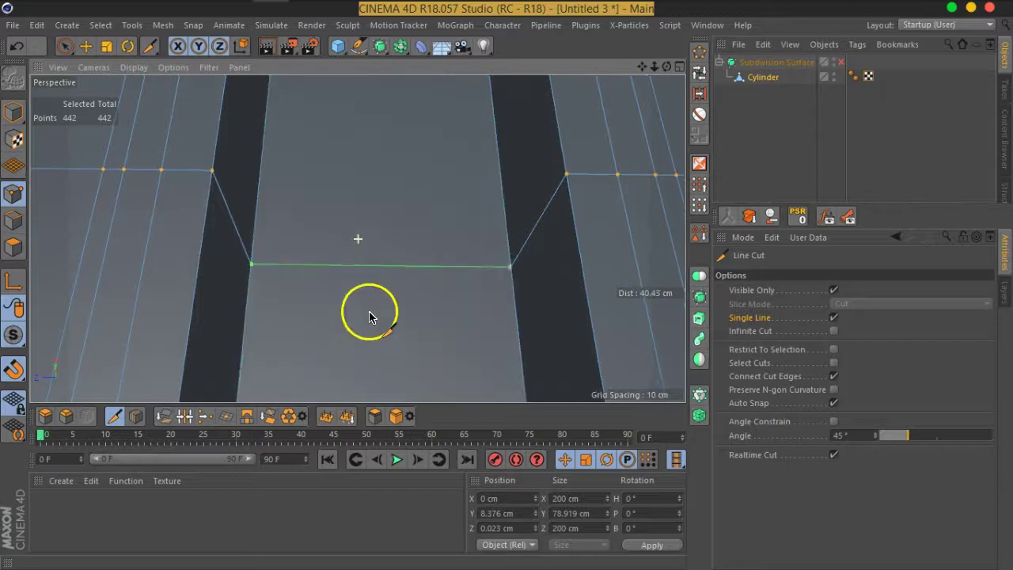
pyautogui.keyDown('alt'); pyautogui.moveTo(369, 309); pyautogui.dragTo(414, 199, button='middle'); pyautogui.keyUp('alt')
# Add horizontal cuts from the right wall to the left wall of the hole floor
pyautogui.click(541, 281)
pyautogui.click(251, 274)
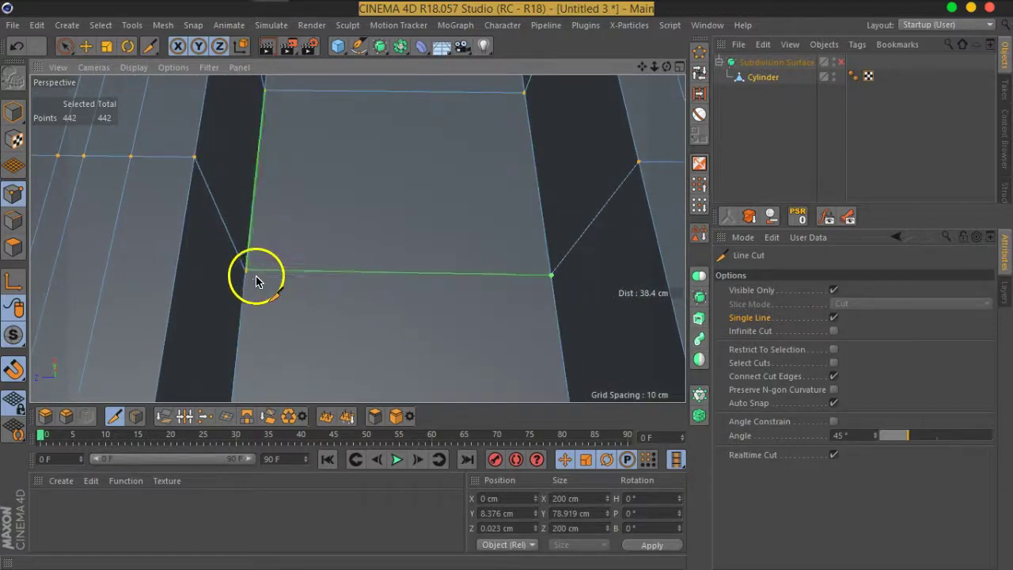
pyautogui.scroll(-2, 317, 308)
pyautogui.moveTo(372, 324)
pyautogui.keyDown('alt'); pyautogui.mouseDown(button='middle')
pyautogui.moveTo(412, 208)
pyautogui.moveTo(451, 271)
pyautogui.mouseUp(button='middle'); pyautogui.keyUp('alt')
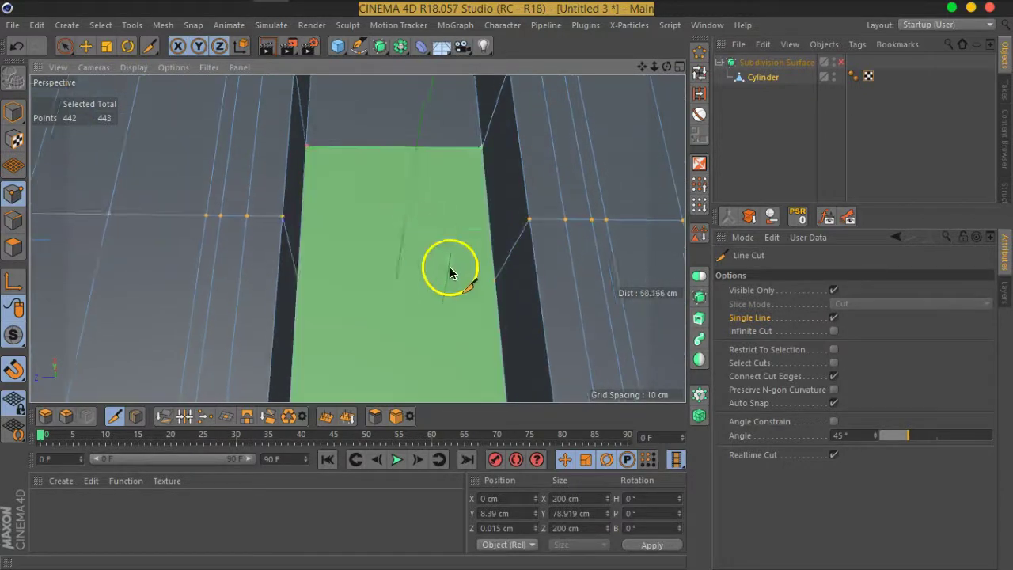
pyautogui.click(495, 280)
pyautogui.click(303, 287)
pyautogui.keyDown('alt'); pyautogui.moveTo(384, 335); pyautogui.dragTo(435, 244, button='middle'); pyautogui.keyUp('alt')
# Add further cuts between right-wall and left-wall vertices across the floor
pyautogui.click(479, 342)
pyautogui.click(470, 234)
pyautogui.click(323, 232)
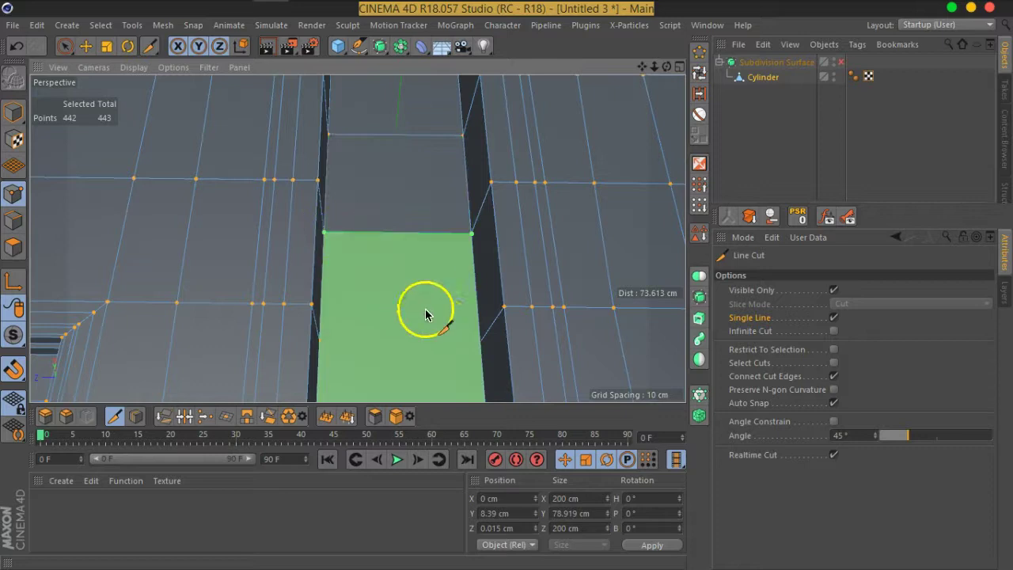
pyautogui.click(479, 344)
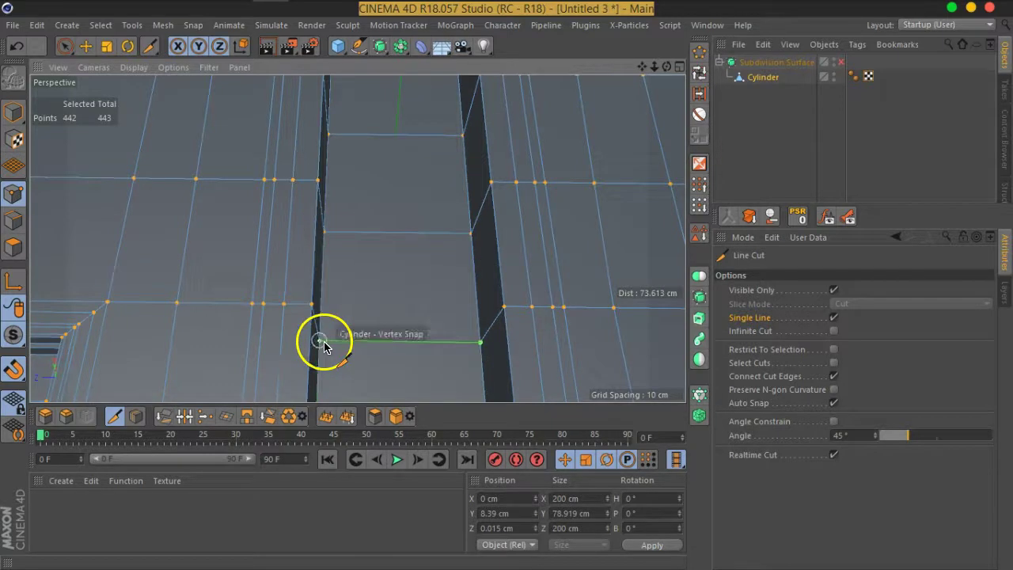
pyautogui.click(319, 340)
pyautogui.scroll(-3, 332, 346)
pyautogui.moveTo(396, 306)
pyautogui.keyDown('alt'); pyautogui.mouseDown()
pyautogui.moveTo(445, 283)
pyautogui.moveTo(660, 280)
pyautogui.moveTo(685, 235)
pyautogui.moveTo(409, 182)
pyautogui.moveTo(468, 228)
pyautogui.moveTo(604, 257)
pyautogui.mouseUp(); pyautogui.keyUp('alt')
pyautogui.scroll(5, 469, 228)
pyautogui.scroll(2, 525, 225)
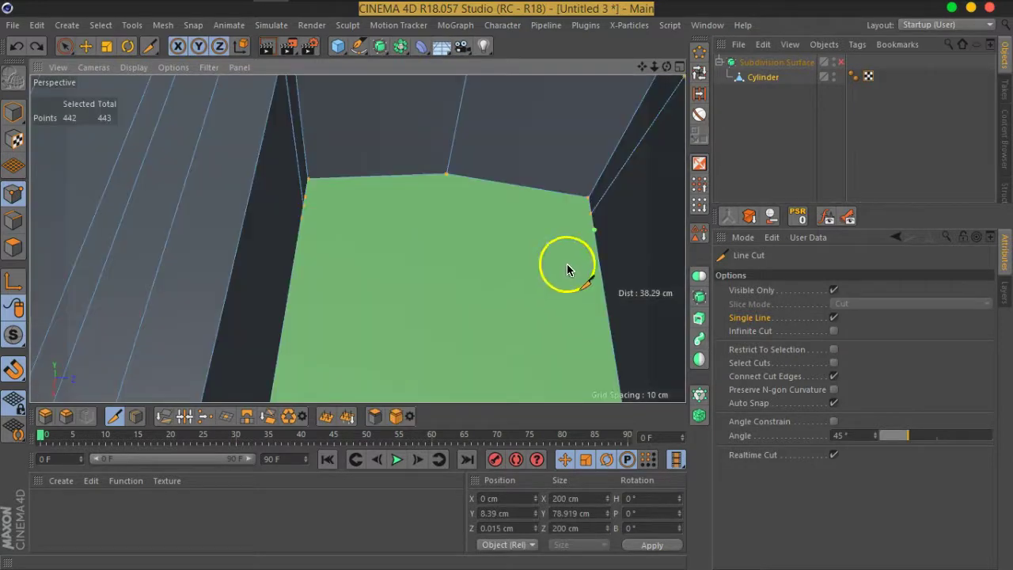
pyautogui.scroll(1, 574, 231)
pyautogui.scroll(2, 368, 217)
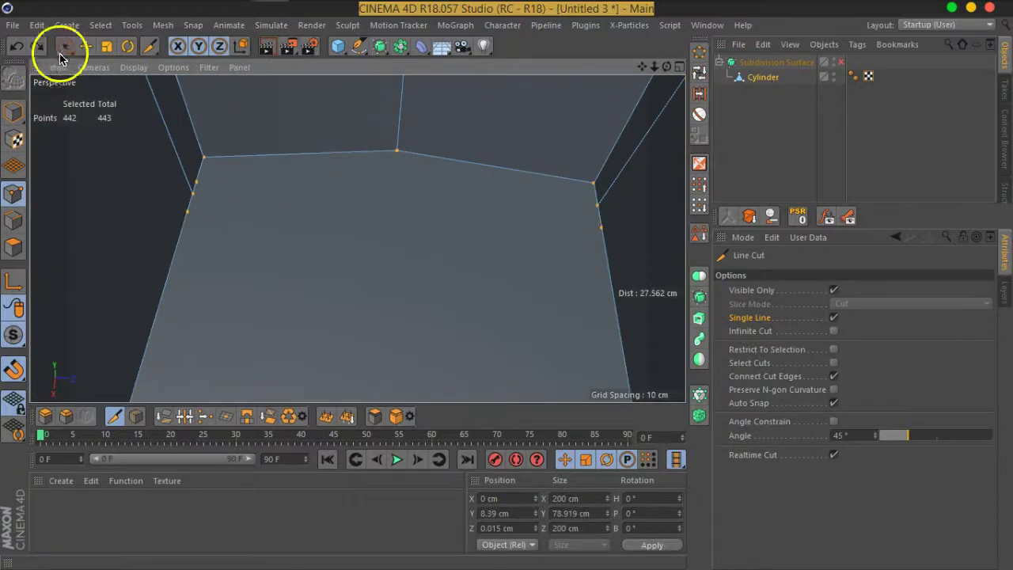
# Remove the stray floor points with Live Selection, bringing the mesh to 440 points
pyautogui.click(63, 50)
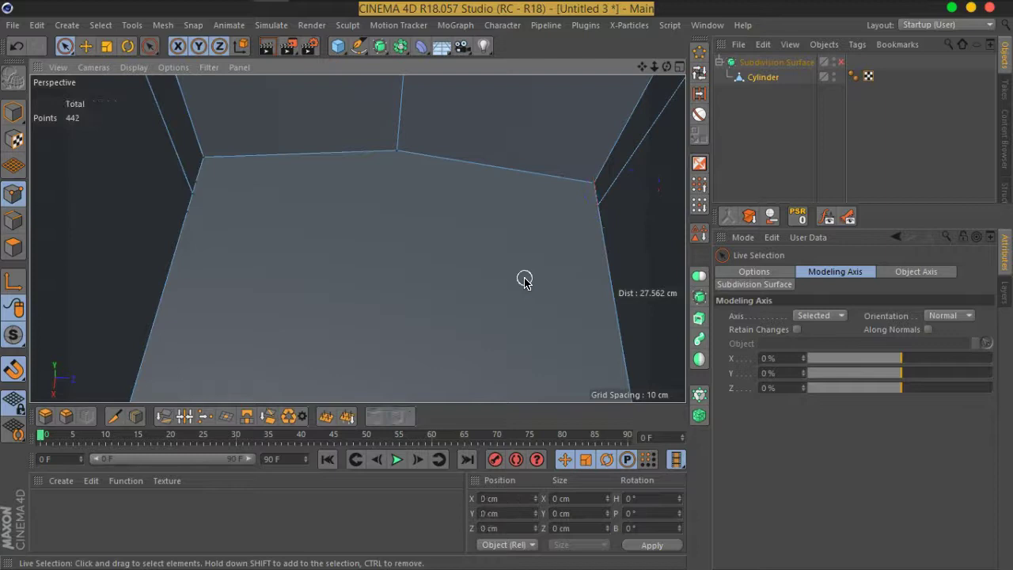
pyautogui.click(219, 229)
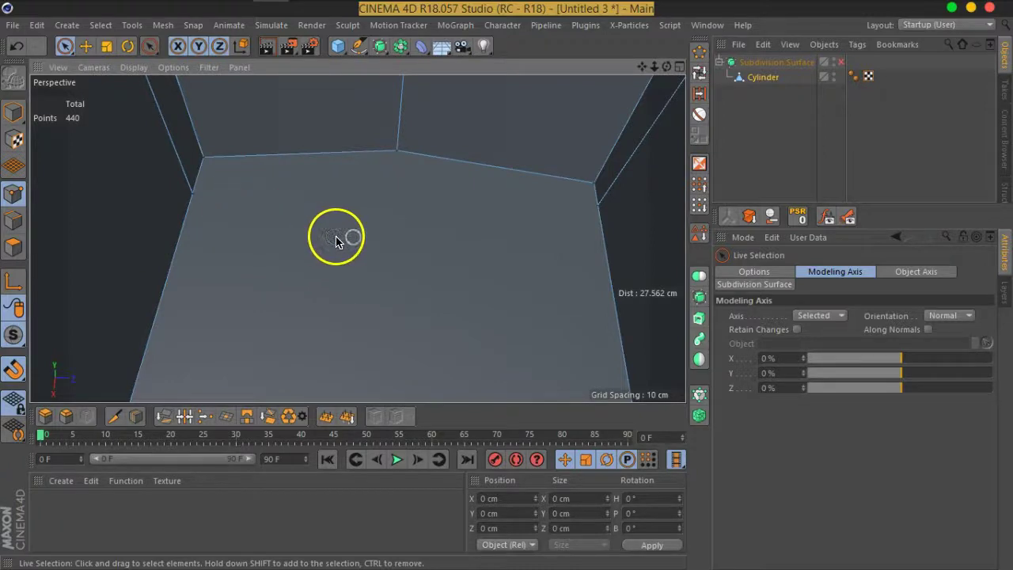
pyautogui.rightClick(198, 204)
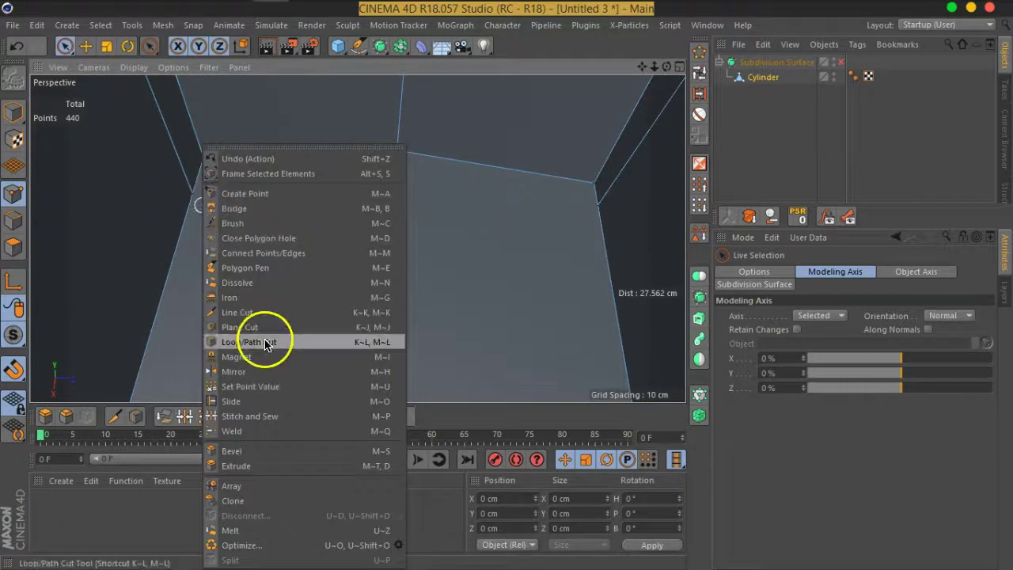
# Line Cut across the recess floor from its left edge to its right edge
pyautogui.click(252, 317)
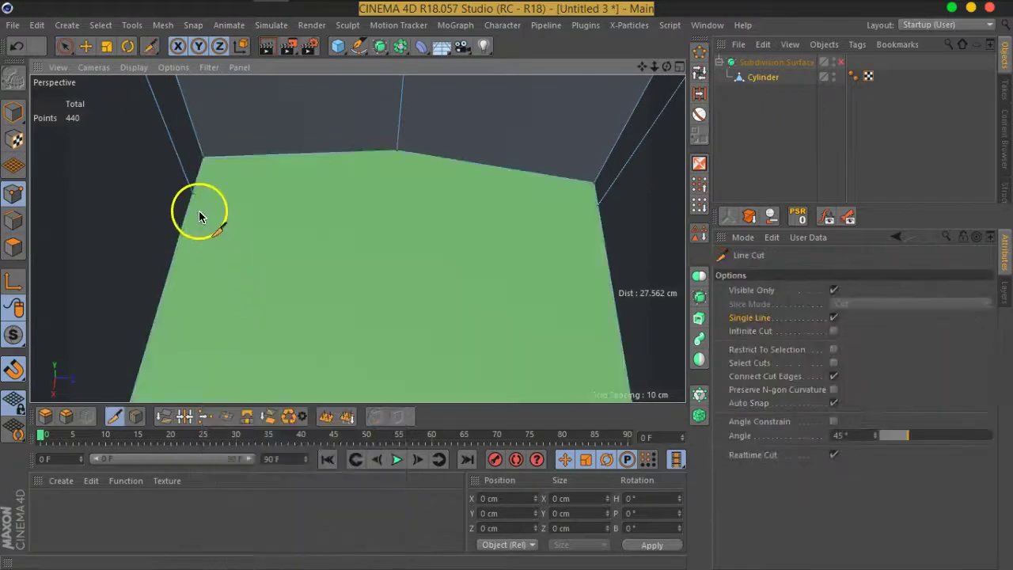
pyautogui.click(193, 194)
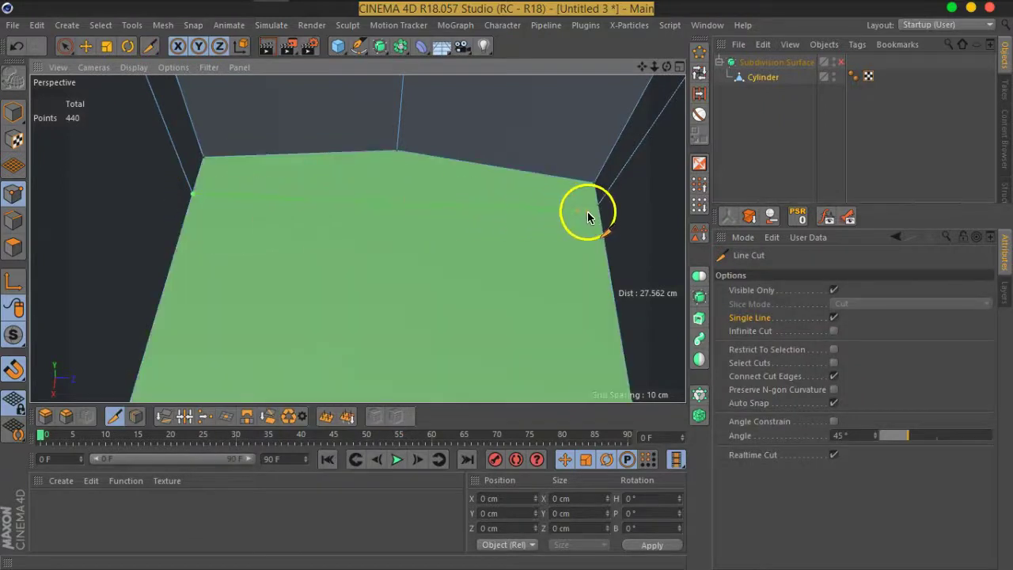
pyautogui.click(595, 212)
pyautogui.scroll(-5, 401, 185)
pyautogui.moveTo(402, 185)
pyautogui.keyDown('alt'); pyautogui.mouseDown()
pyautogui.moveTo(335, 209)
pyautogui.moveTo(438, 270)
pyautogui.moveTo(554, 277)
pyautogui.moveTo(565, 256)
pyautogui.moveTo(501, 169)
pyautogui.moveTo(353, 224)
pyautogui.mouseUp(); pyautogui.keyUp('alt')
# Cut along the long channel floor to its left vertex and commit the cuts
pyautogui.scroll(-2, 353, 223)
pyautogui.scroll(-2, 385, 226)
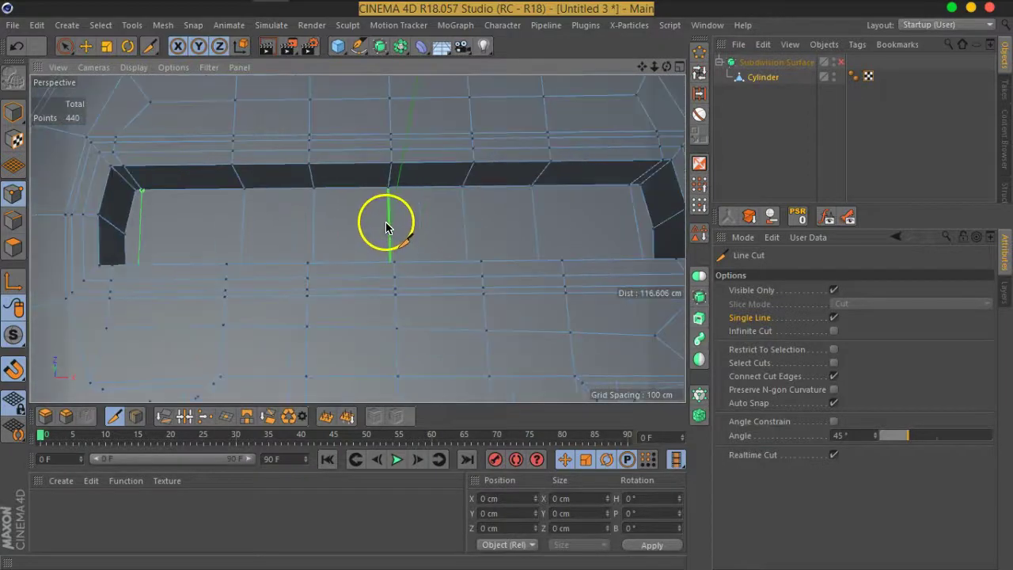
pyautogui.scroll(-3, 389, 226)
pyautogui.click(652, 218)
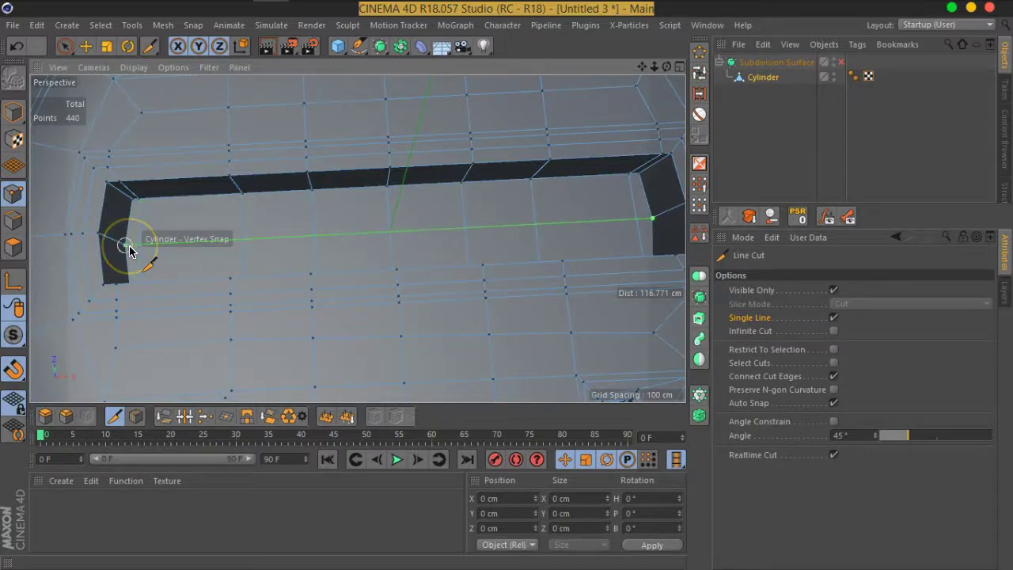
pyautogui.click(482, 271)
pyautogui.moveTo(483, 271)
pyautogui.keyDown('alt'); pyautogui.mouseDown()
pyautogui.moveTo(340, 242)
pyautogui.moveTo(133, 143)
pyautogui.moveTo(174, 176)
pyautogui.moveTo(366, 255)
pyautogui.moveTo(391, 228)
pyautogui.moveTo(391, 204)
pyautogui.mouseUp(); pyautogui.keyUp('alt')
pyautogui.scroll(2, 391, 204)
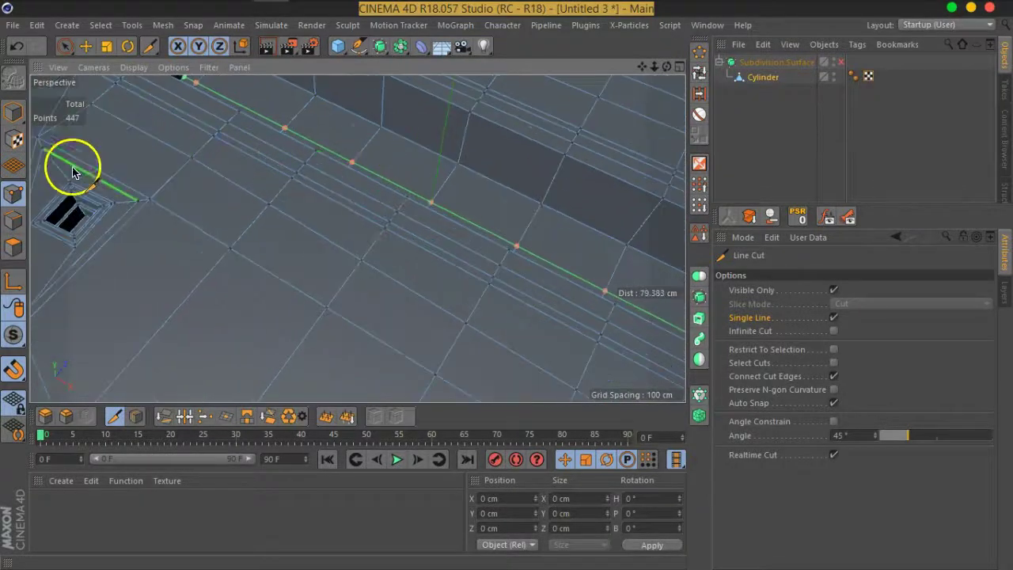
pyautogui.click(65, 45)
# Select the channel-floor polygons and inset them 1.9 cm with Extrude Inner
pyautogui.scroll(-1, 386, 184)
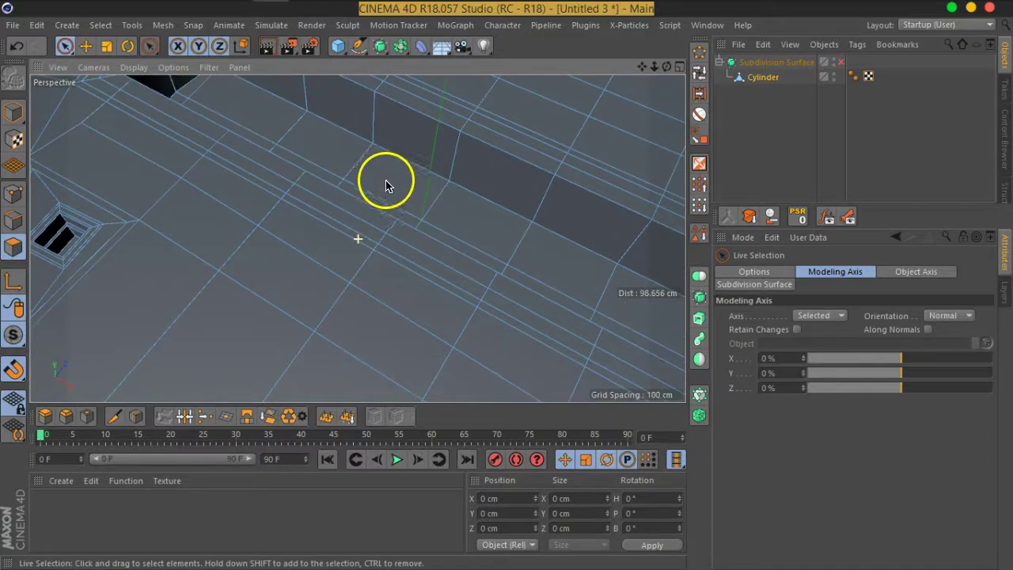
pyautogui.keyDown('alt'); pyautogui.moveTo(419, 227); pyautogui.dragTo(452, 238); pyautogui.keyUp('alt')
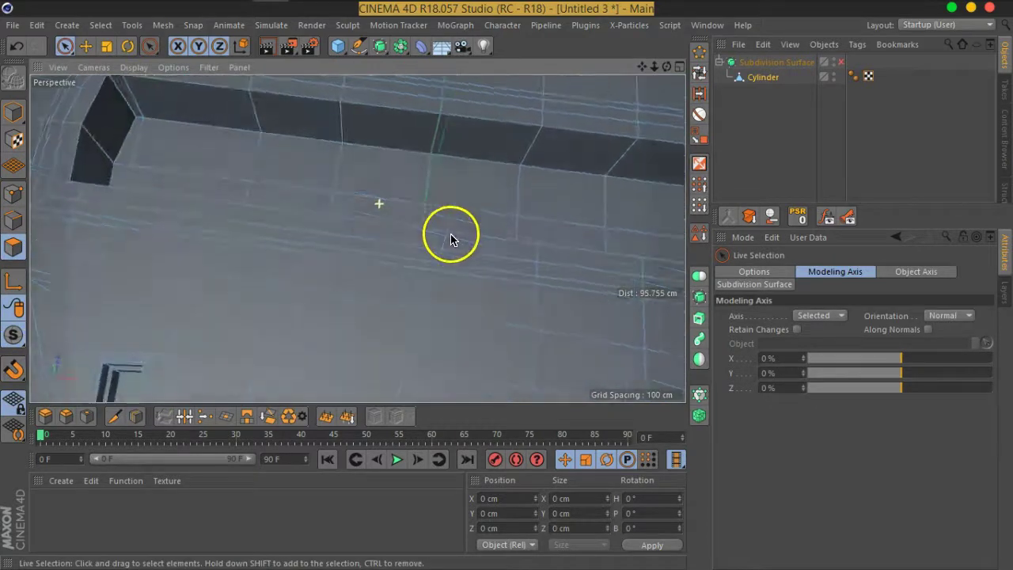
pyautogui.moveTo(543, 208); pyautogui.dragTo(467, 208)
pyautogui.moveTo(549, 213)
pyautogui.keyDown('alt'); pyautogui.mouseDown()
pyautogui.moveTo(221, 194)
pyautogui.moveTo(264, 161)
pyautogui.moveTo(388, 140)
pyautogui.moveTo(402, 262)
pyautogui.moveTo(310, 274)
pyautogui.mouseUp(); pyautogui.keyUp('alt')
pyautogui.rightClick(422, 341)
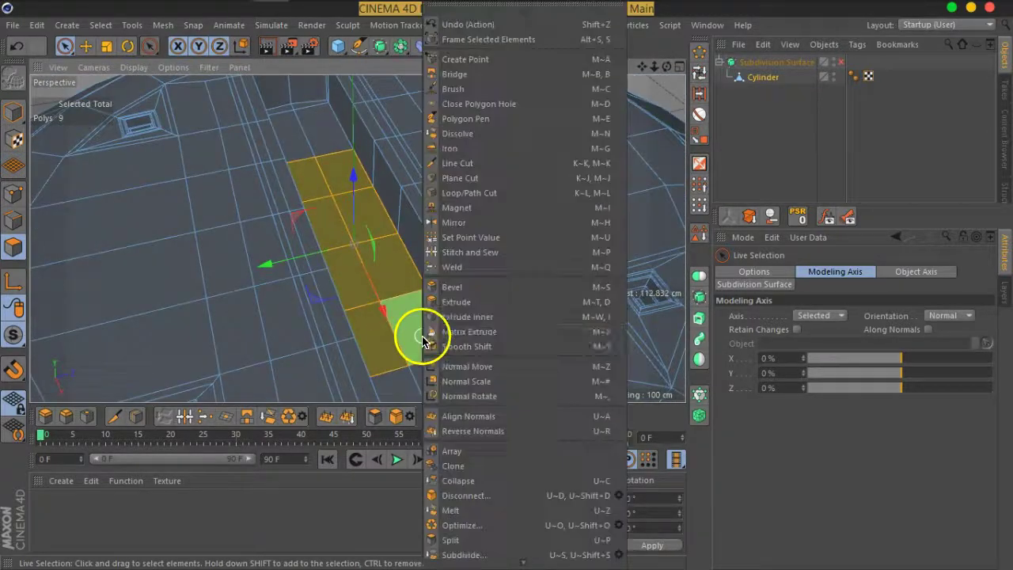
pyautogui.click(467, 316)
pyautogui.moveTo(423, 324)
pyautogui.mouseDown()
pyautogui.moveTo(406, 327)
pyautogui.moveTo(417, 326)
pyautogui.mouseUp()
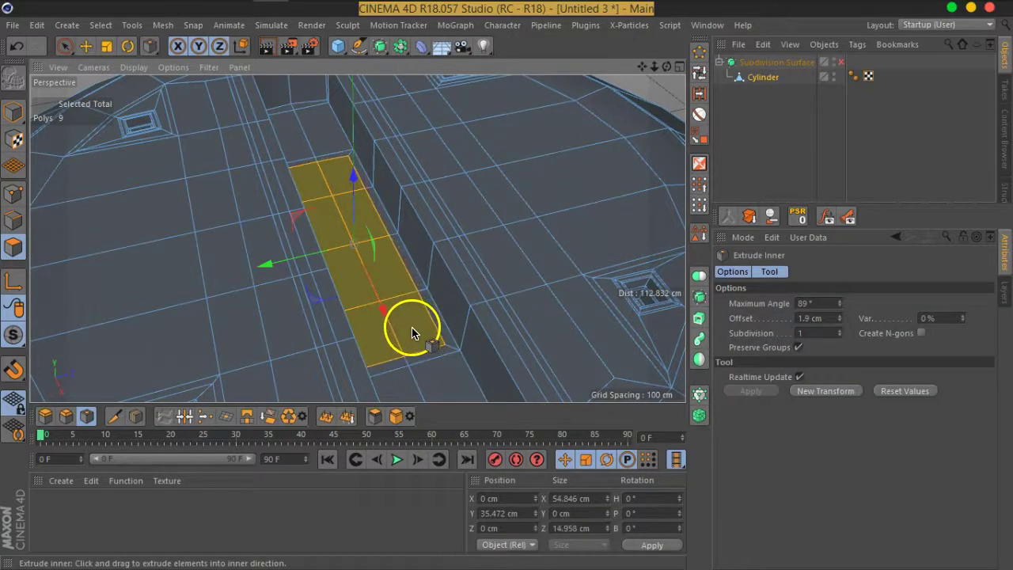
# Raise the inset strip along Y, preview Subdivision Surface, then undo the raise
pyautogui.moveTo(357, 195)
pyautogui.mouseDown()
pyautogui.moveTo(356, 133)
pyautogui.moveTo(366, 125)
pyautogui.mouseUp()
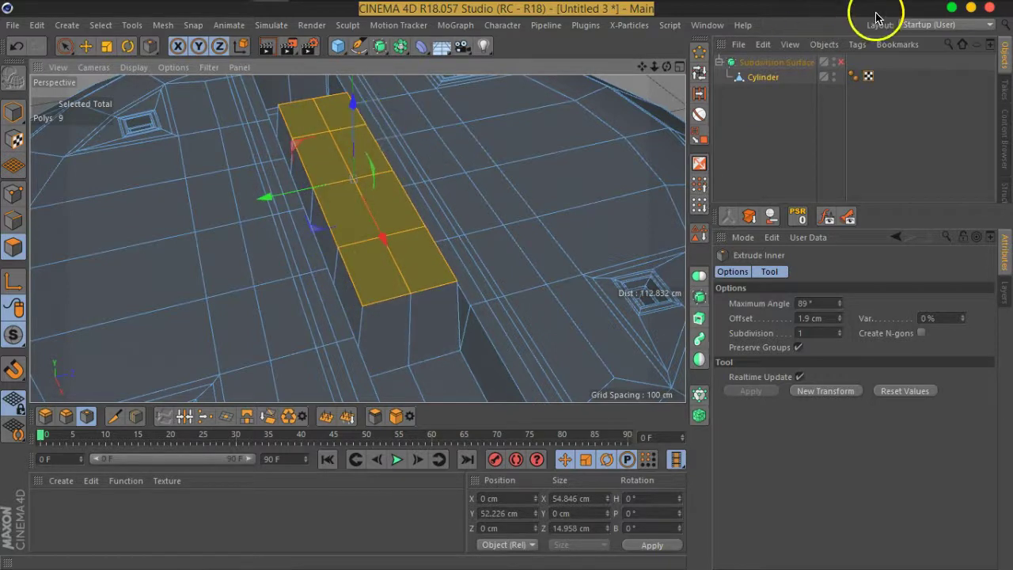
pyautogui.click(841, 61)
pyautogui.moveTo(577, 237)
pyautogui.keyDown('alt'); pyautogui.mouseDown()
pyautogui.moveTo(407, 290)
pyautogui.moveTo(282, 260)
pyautogui.moveTo(352, 304)
pyautogui.moveTo(478, 322)
pyautogui.mouseUp(); pyautogui.keyUp('alt')
pyautogui.hotkey('ctrl', 'z')
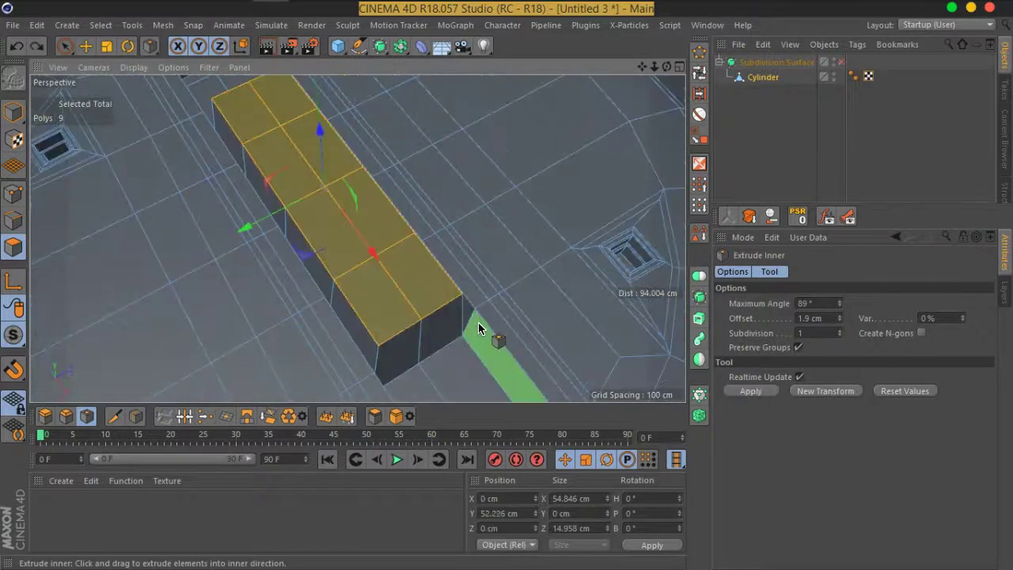
pyautogui.hotkey('ctrl', 'z')
pyautogui.hotkey('ctrl', 'z')
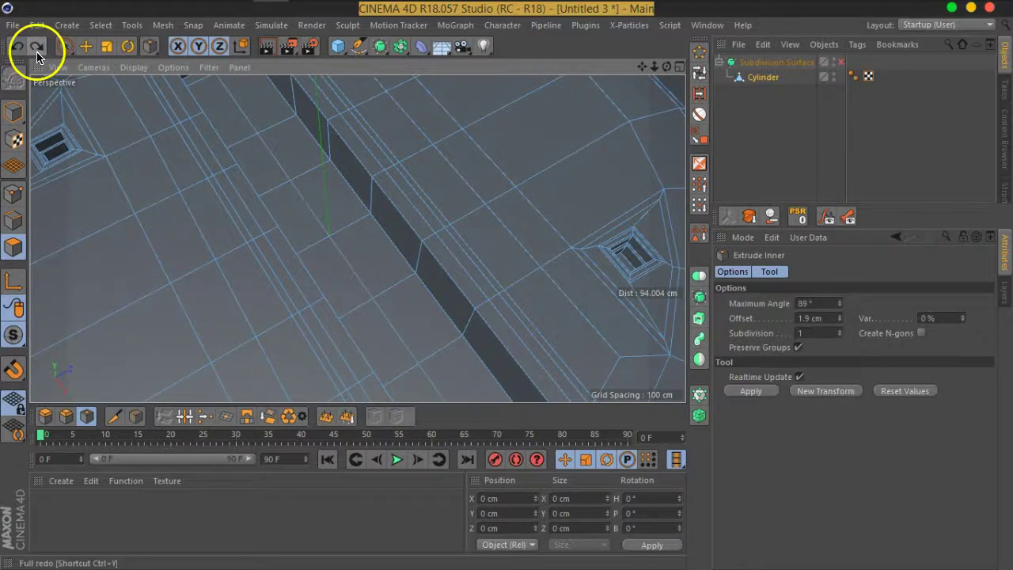
# Paint-select the 17 polygons running along the channel floor with Live Selection
pyautogui.moveTo(395, 277)
pyautogui.keyDown('alt'); pyautogui.mouseDown()
pyautogui.moveTo(358, 267)
pyautogui.moveTo(359, 227)
pyautogui.moveTo(490, 300)
pyautogui.moveTo(524, 280)
pyautogui.mouseUp(); pyautogui.keyUp('alt')
pyautogui.click(65, 45)
pyautogui.click(518, 247)
pyautogui.moveTo(518, 246); pyautogui.dragTo(241, 271)
pyautogui.moveTo(134, 288); pyautogui.dragTo(430, 248)
pyautogui.click(362, 264)
pyautogui.moveTo(362, 264)
pyautogui.mouseDown()
pyautogui.moveTo(241, 284)
pyautogui.moveTo(339, 277)
pyautogui.moveTo(400, 290)
pyautogui.moveTo(369, 262)
pyautogui.moveTo(269, 285)
pyautogui.moveTo(511, 237)
pyautogui.mouseUp()
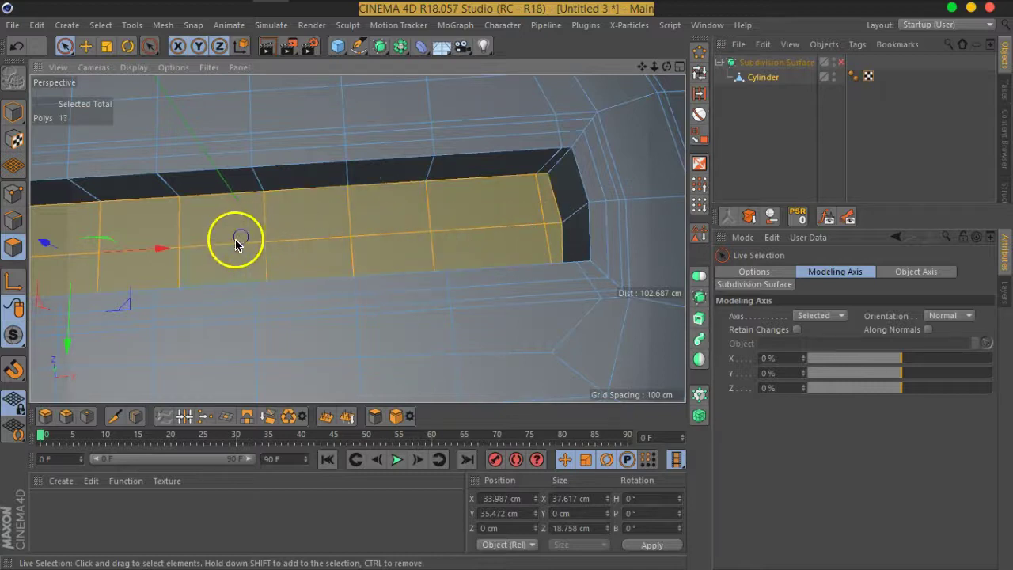
pyautogui.moveTo(244, 245)
pyautogui.keyDown('alt'); pyautogui.mouseDown()
pyautogui.moveTo(420, 244)
pyautogui.moveTo(596, 177)
pyautogui.moveTo(588, 230)
pyautogui.mouseUp(); pyautogui.keyUp('alt')
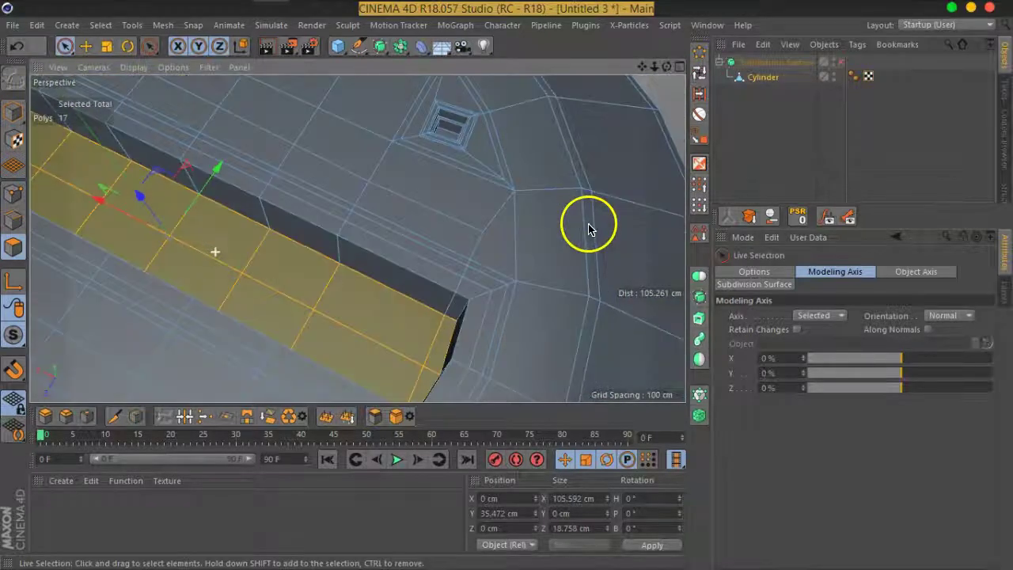
# Inset the selected channel-floor strip with Extrude Inner at a 0.9 cm offset
pyautogui.rightClick(357, 345)
pyautogui.click(402, 316)
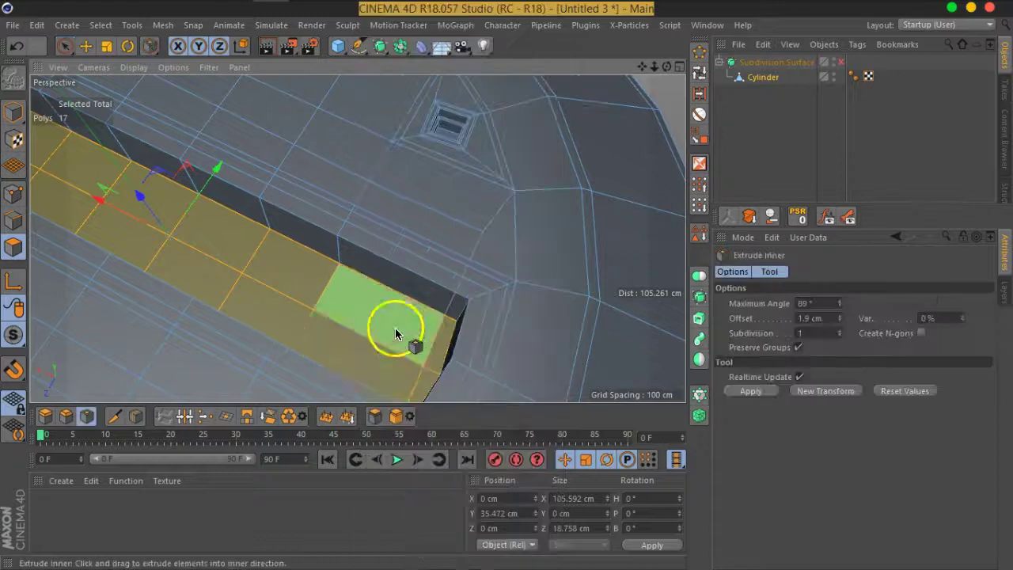
pyautogui.moveTo(399, 327); pyautogui.dragTo(395, 333)
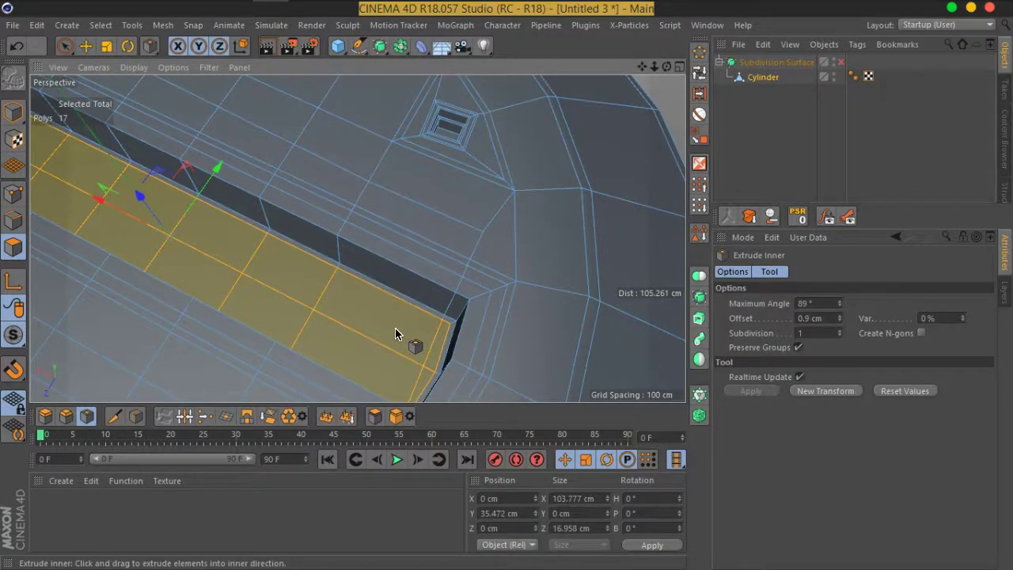
pyautogui.keyDown('alt'); pyautogui.moveTo(328, 333); pyautogui.dragTo(516, 334); pyautogui.keyUp('alt')
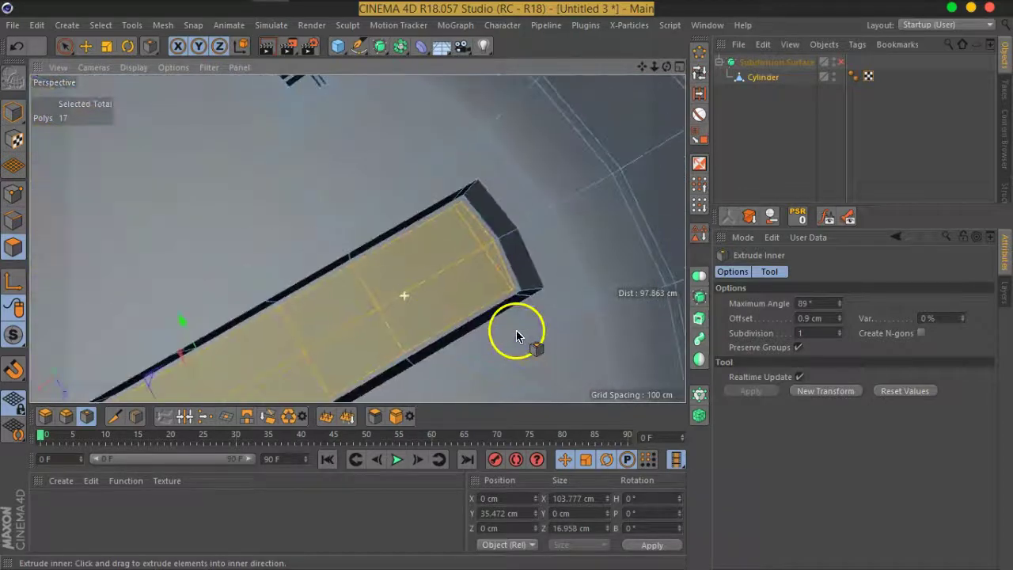
pyautogui.scroll(5, 516, 335)
pyautogui.scroll(3, 512, 311)
pyautogui.scroll(1, 507, 276)
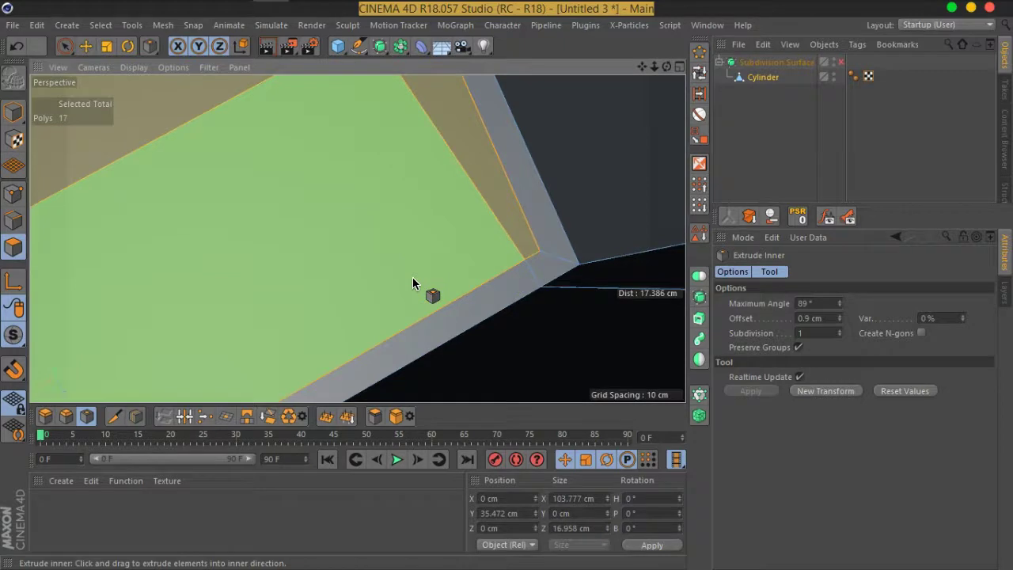
pyautogui.scroll(-3, 412, 276)
# Inspect the inset strip from several angles and return to Live Selection
pyautogui.keyDown('alt'); pyautogui.moveTo(412, 277); pyautogui.dragTo(492, 245); pyautogui.keyUp('alt')
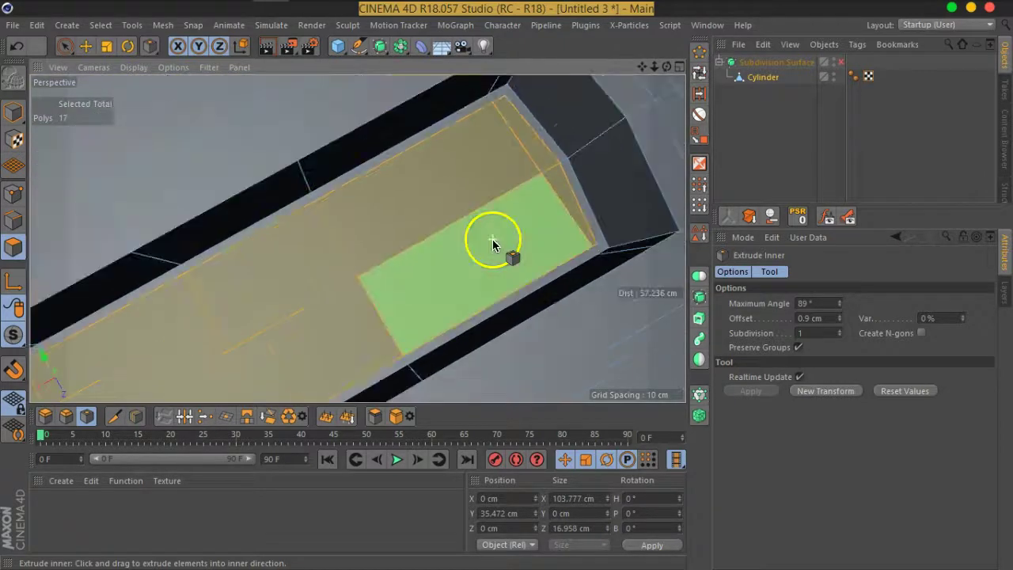
pyautogui.moveTo(417, 258)
pyautogui.keyDown('alt'); pyautogui.mouseDown()
pyautogui.moveTo(458, 241)
pyautogui.moveTo(285, 222)
pyautogui.moveTo(34, 96)
pyautogui.mouseUp(); pyautogui.keyUp('alt')
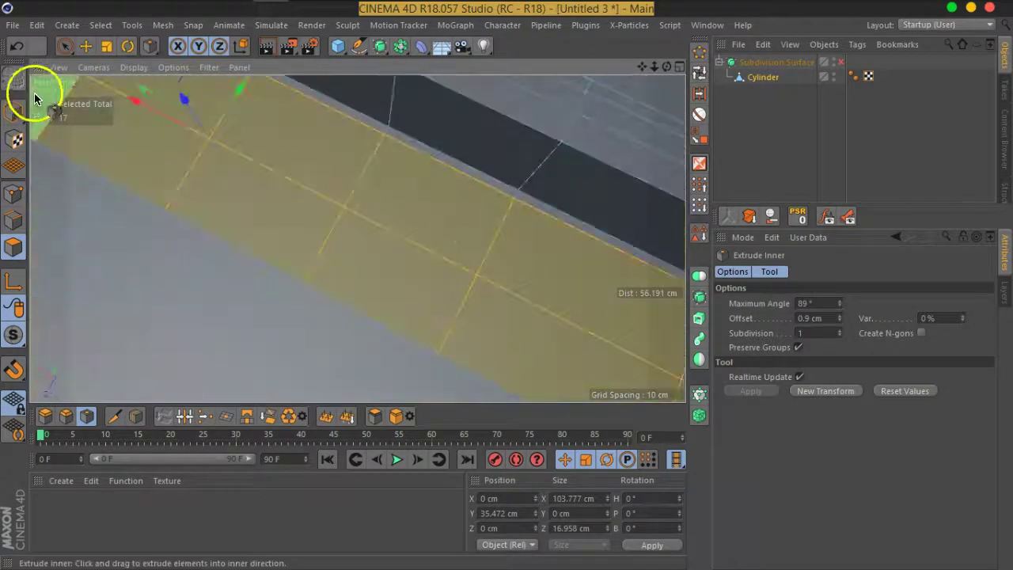
pyautogui.click(66, 45)
pyautogui.moveTo(396, 237)
pyautogui.keyDown('alt'); pyautogui.mouseDown()
pyautogui.moveTo(422, 228)
pyautogui.moveTo(525, 293)
pyautogui.moveTo(441, 261)
pyautogui.moveTo(464, 271)
pyautogui.moveTo(385, 188)
pyautogui.moveTo(558, 330)
pyautogui.moveTo(457, 249)
pyautogui.moveTo(594, 312)
pyautogui.moveTo(498, 340)
pyautogui.moveTo(390, 273)
pyautogui.moveTo(493, 215)
pyautogui.moveTo(482, 210)
pyautogui.moveTo(488, 176)
pyautogui.moveTo(497, 220)
pyautogui.moveTo(507, 155)
pyautogui.mouseUp(); pyautogui.keyUp('alt')
pyautogui.moveTo(448, 254)
pyautogui.keyDown('alt'); pyautogui.mouseDown()
pyautogui.moveTo(562, 238)
pyautogui.moveTo(572, 304)
pyautogui.moveTo(330, 278)
pyautogui.moveTo(407, 362)
pyautogui.moveTo(432, 368)
pyautogui.moveTo(351, 181)
pyautogui.moveTo(401, 183)
pyautogui.moveTo(389, 151)
pyautogui.mouseUp(); pyautogui.keyUp('alt')
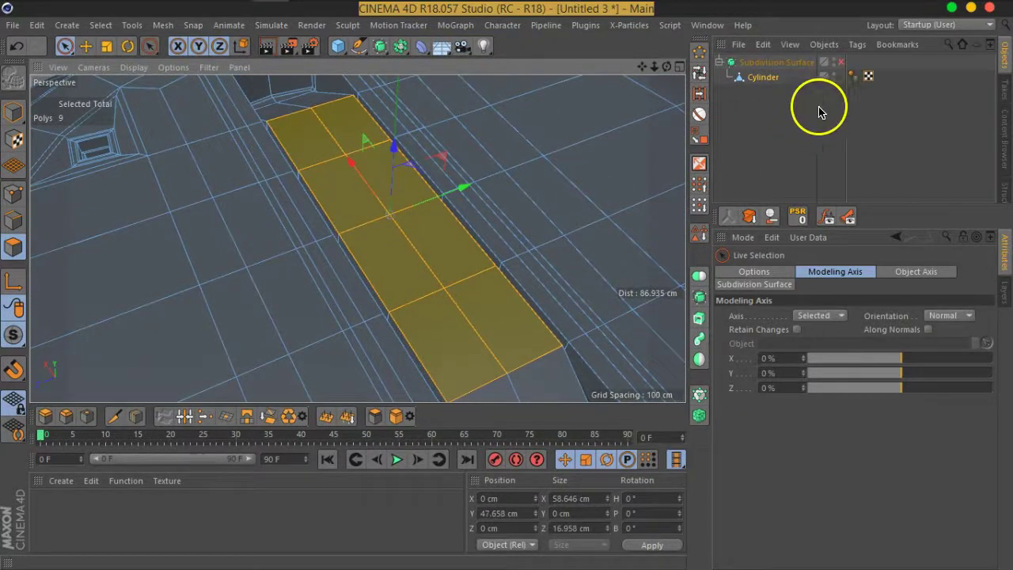
# Add one Loop/Path Cut edge loop at 88% offset near the strip's end
pyautogui.click(842, 63)
pyautogui.moveTo(565, 260)
pyautogui.keyDown('alt'); pyautogui.mouseDown()
pyautogui.moveTo(475, 227)
pyautogui.moveTo(338, 208)
pyautogui.moveTo(329, 221)
pyautogui.mouseUp(); pyautogui.keyUp('alt')
pyautogui.rightClick(375, 248)
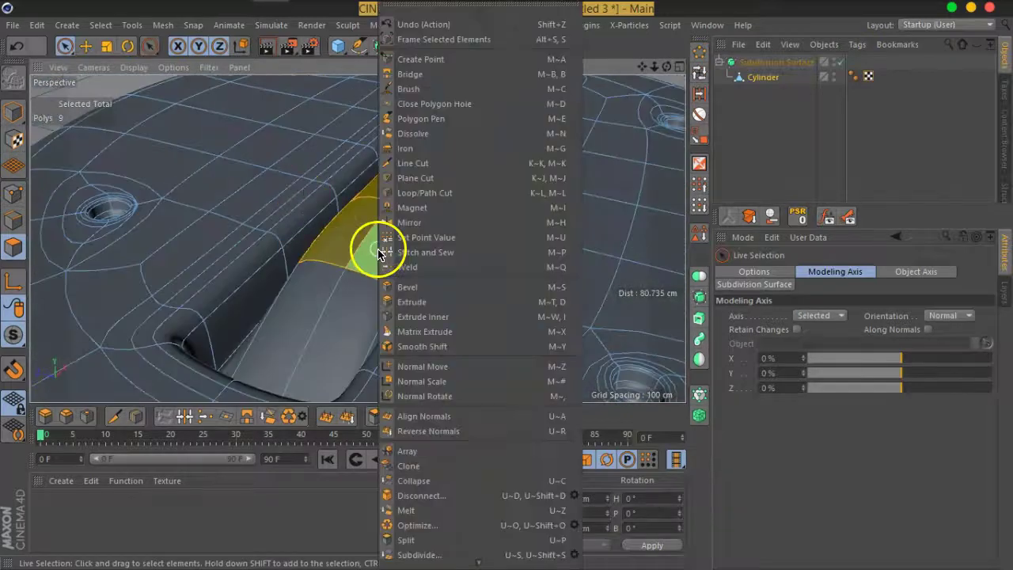
pyautogui.click(434, 199)
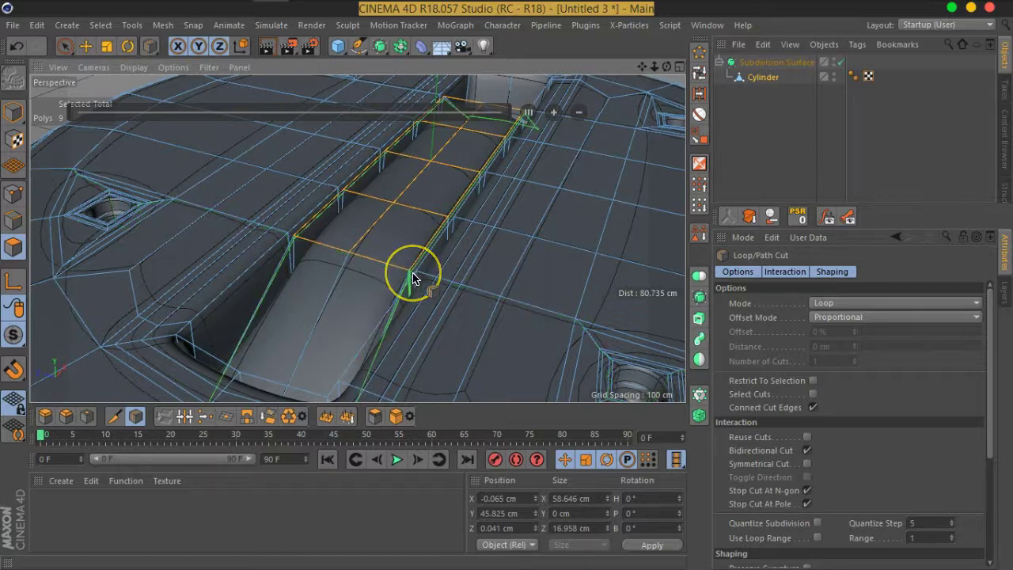
pyautogui.moveTo(412, 277)
pyautogui.keyDown('alt'); pyautogui.mouseDown()
pyautogui.moveTo(475, 253)
pyautogui.moveTo(436, 240)
pyautogui.moveTo(536, 260)
pyautogui.moveTo(335, 250)
pyautogui.mouseUp(); pyautogui.keyUp('alt')
pyautogui.click(841, 64)
pyautogui.scroll(2, 515, 214)
pyautogui.scroll(3, 515, 214)
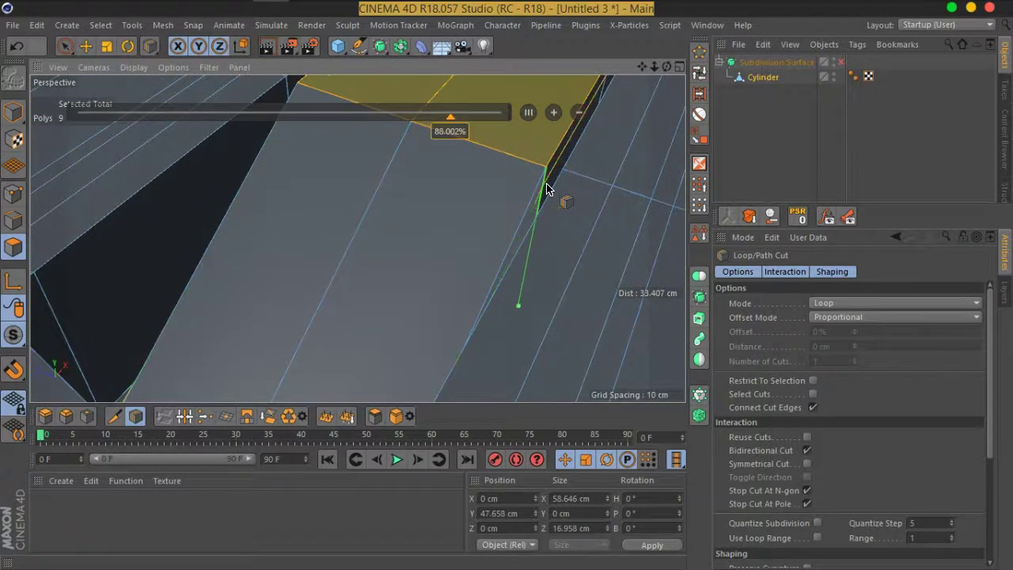
pyautogui.moveTo(516, 226)
pyautogui.keyDown('alt'); pyautogui.mouseDown()
pyautogui.moveTo(452, 245)
pyautogui.moveTo(561, 276)
pyautogui.moveTo(662, 241)
pyautogui.mouseUp(); pyautogui.keyUp('alt')
# Toggle Subdivision Surface on and off to check the tightened edge of the strip
pyautogui.click(839, 63)
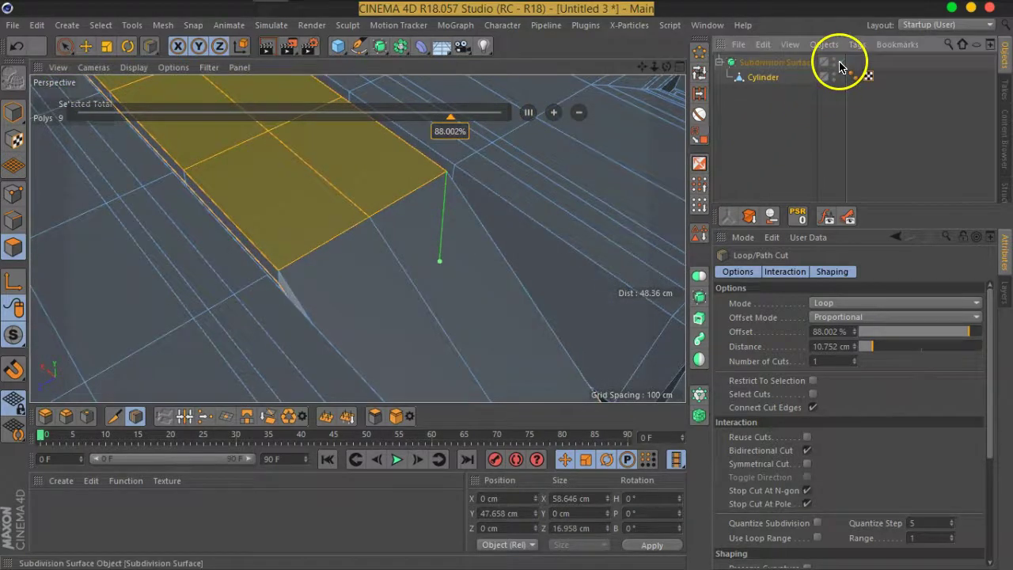
pyautogui.moveTo(375, 282)
pyautogui.keyDown('alt'); pyautogui.mouseDown()
pyautogui.moveTo(452, 277)
pyautogui.moveTo(362, 254)
pyautogui.moveTo(317, 219)
pyautogui.moveTo(324, 198)
pyautogui.moveTo(379, 226)
pyautogui.moveTo(376, 281)
pyautogui.mouseUp(); pyautogui.keyUp('alt')
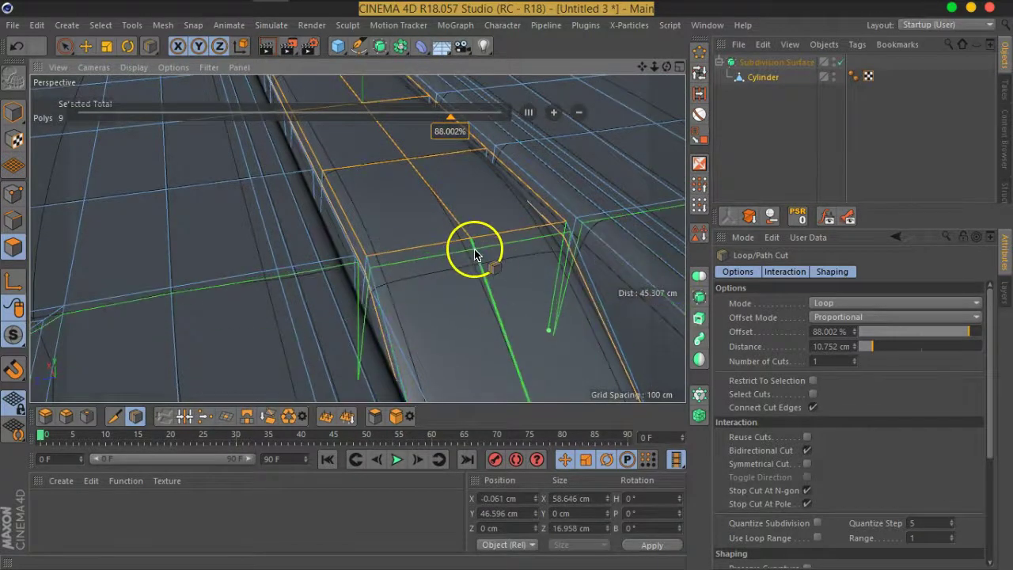
pyautogui.moveTo(539, 247)
pyautogui.keyDown('alt'); pyautogui.mouseDown()
pyautogui.moveTo(407, 277)
pyautogui.moveTo(345, 313)
pyautogui.mouseUp(); pyautogui.keyUp('alt')
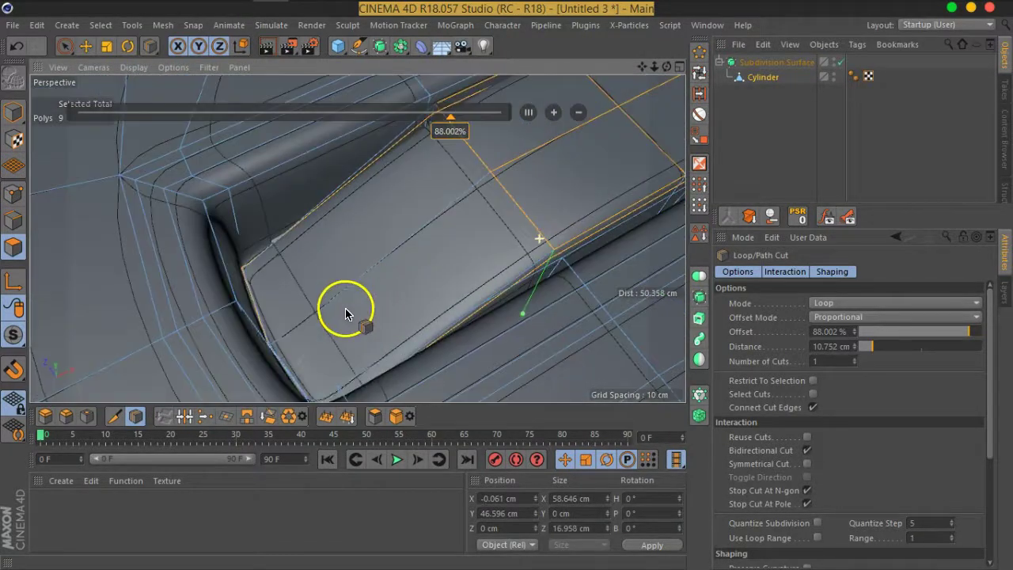
pyautogui.click(840, 63)
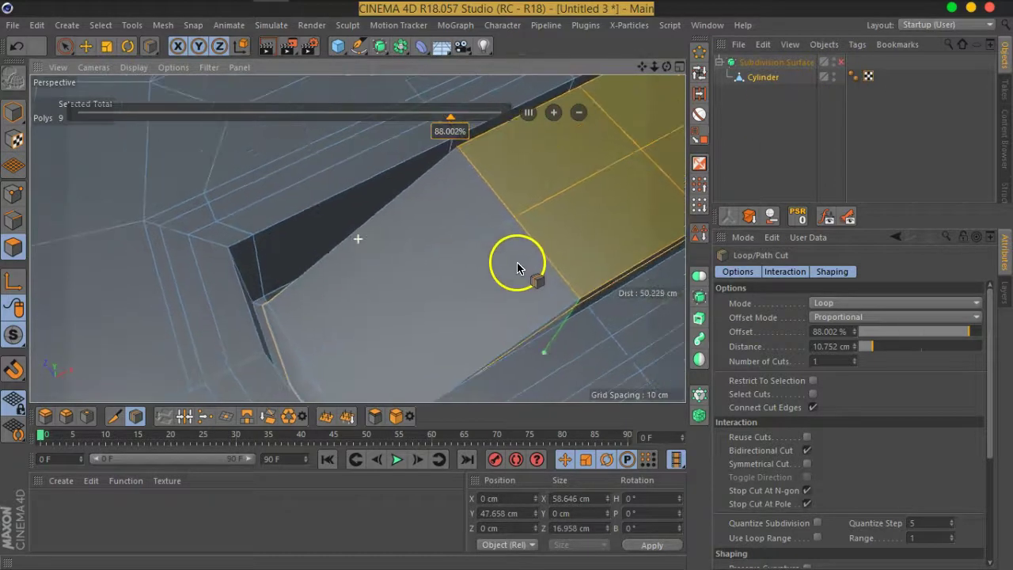
pyautogui.moveTo(459, 261)
pyautogui.keyDown('alt'); pyautogui.mouseDown()
pyautogui.moveTo(509, 276)
pyautogui.moveTo(669, 229)
pyautogui.moveTo(718, 279)
pyautogui.moveTo(658, 296)
pyautogui.moveTo(546, 246)
pyautogui.moveTo(468, 227)
pyautogui.moveTo(591, 274)
pyautogui.moveTo(552, 335)
pyautogui.moveTo(515, 211)
pyautogui.moveTo(522, 271)
pyautogui.moveTo(576, 301)
pyautogui.mouseUp(); pyautogui.keyUp('alt')
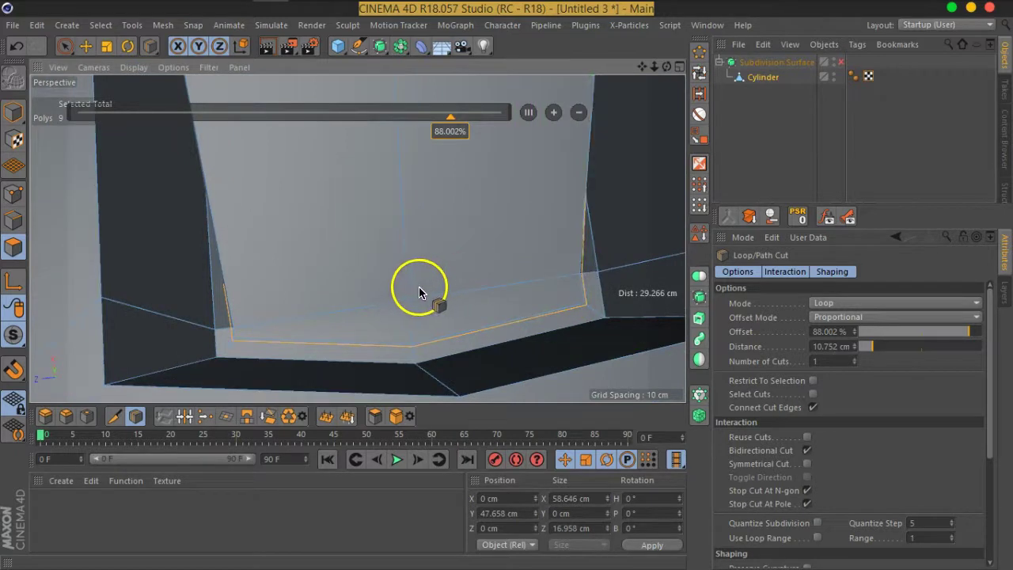
pyautogui.moveTo(409, 294)
pyautogui.keyDown('alt'); pyautogui.mouseDown()
pyautogui.moveTo(423, 265)
pyautogui.moveTo(369, 242)
pyautogui.moveTo(357, 197)
pyautogui.moveTo(356, 220)
pyautogui.moveTo(406, 182)
pyautogui.moveTo(554, 155)
pyautogui.mouseUp(); pyautogui.keyUp('alt')
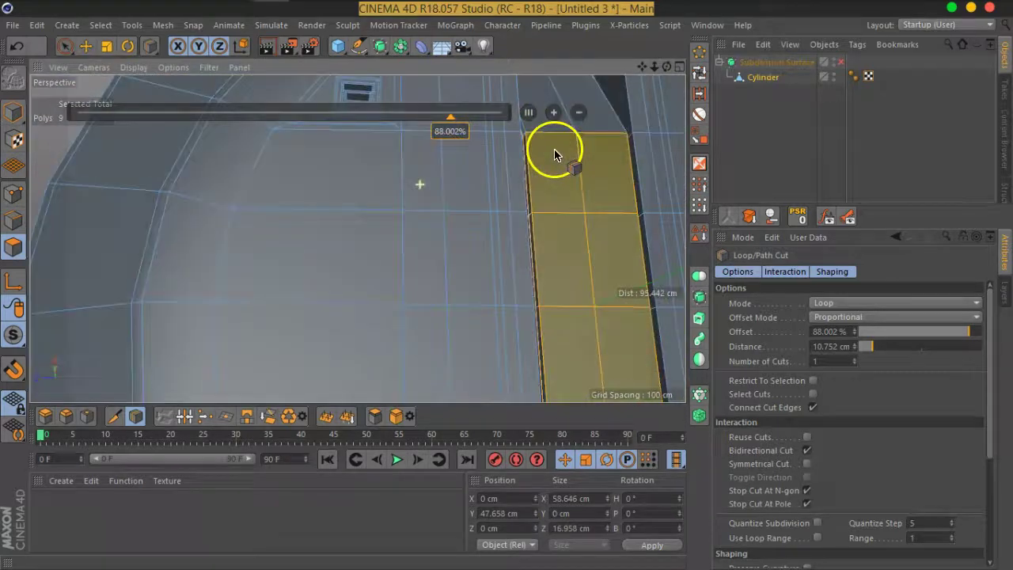
pyautogui.moveTo(394, 261)
pyautogui.keyDown('alt'); pyautogui.mouseDown()
pyautogui.moveTo(631, 199)
pyautogui.moveTo(335, 253)
pyautogui.moveTo(434, 278)
pyautogui.mouseUp(); pyautogui.keyUp('alt')
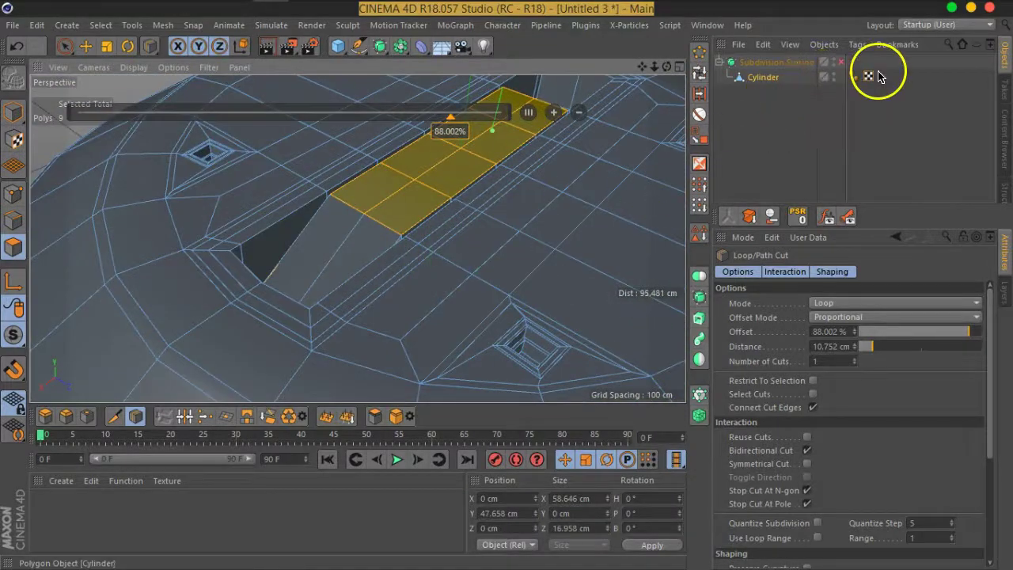
pyautogui.moveTo(429, 219)
pyautogui.keyDown('alt'); pyautogui.mouseDown()
pyautogui.moveTo(461, 249)
pyautogui.moveTo(409, 324)
pyautogui.moveTo(432, 333)
pyautogui.moveTo(272, 289)
pyautogui.moveTo(422, 301)
pyautogui.moveTo(334, 255)
pyautogui.moveTo(344, 258)
pyautogui.mouseUp(); pyautogui.keyUp('alt')
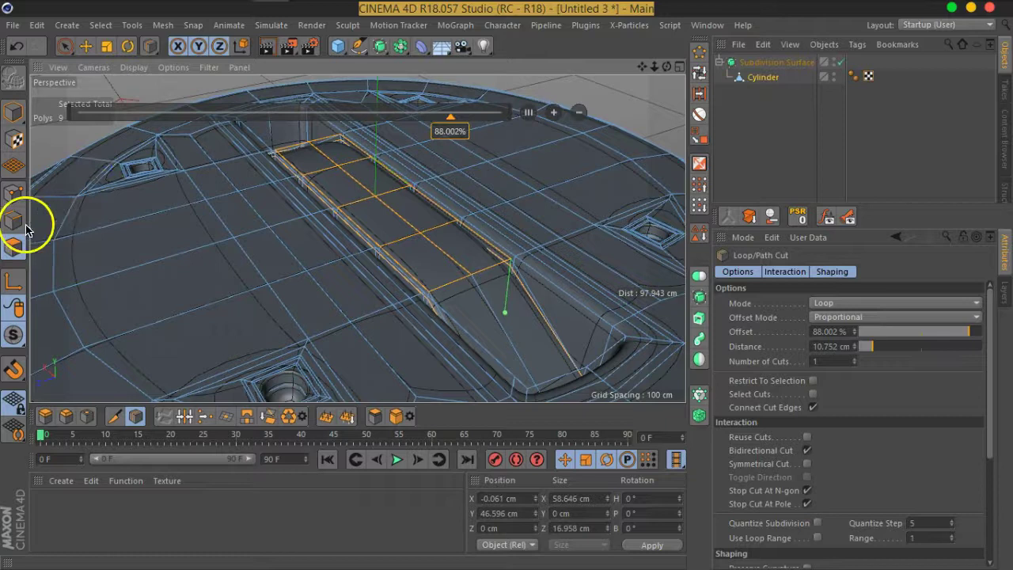
# With Live Selection and smoothing off, select the four polygons right of the strip and add the left four
pyautogui.click(63, 47)
pyautogui.moveTo(543, 181)
pyautogui.keyDown('alt'); pyautogui.mouseDown()
pyautogui.moveTo(403, 197)
pyautogui.moveTo(375, 258)
pyautogui.moveTo(485, 256)
pyautogui.moveTo(419, 197)
pyautogui.mouseUp(); pyautogui.keyUp('alt')
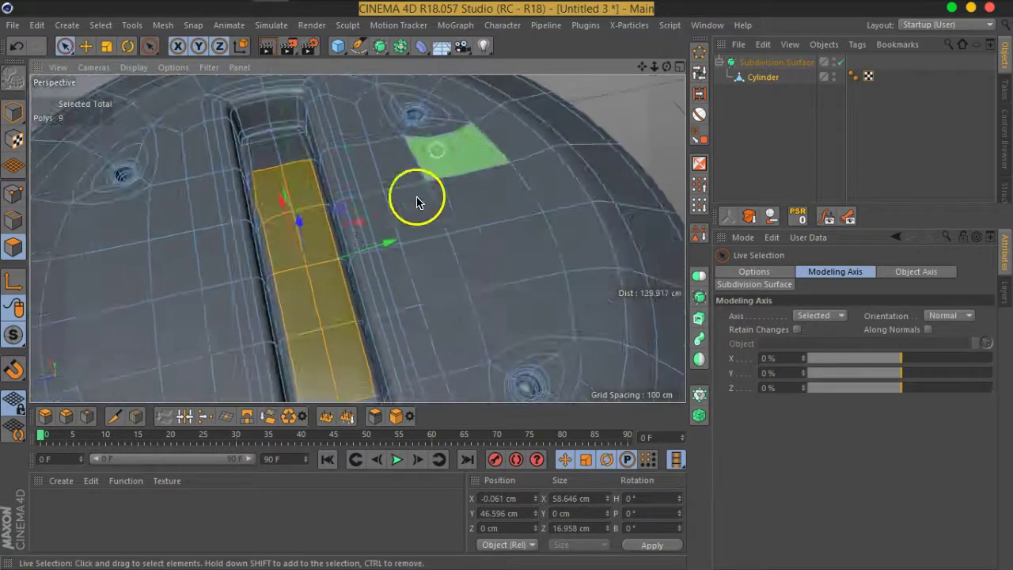
pyautogui.click(839, 64)
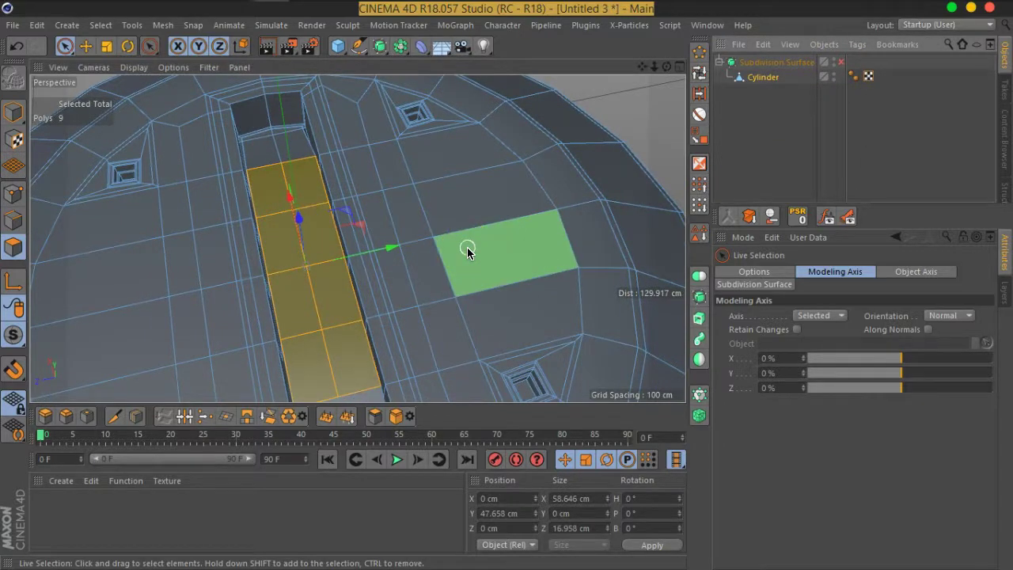
pyautogui.keyDown('shift'); pyautogui.moveTo(467, 247); pyautogui.dragTo(491, 293); pyautogui.keyUp('shift')
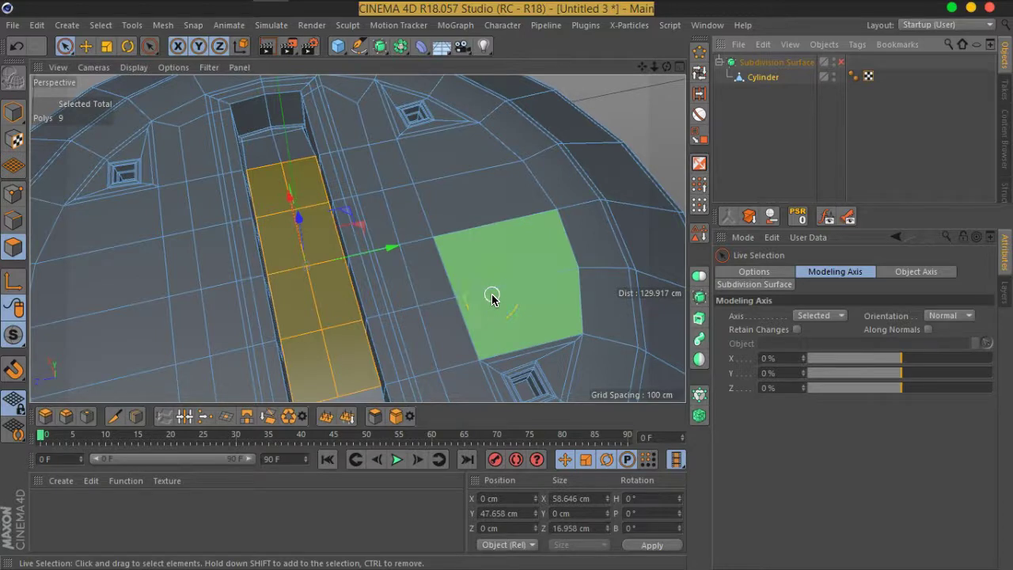
pyautogui.moveTo(491, 294)
pyautogui.keyDown('alt'); pyautogui.mouseDown()
pyautogui.moveTo(533, 269)
pyautogui.moveTo(504, 238)
pyautogui.moveTo(520, 255)
pyautogui.mouseUp(); pyautogui.keyUp('alt')
pyautogui.moveTo(539, 291); pyautogui.dragTo(520, 164)
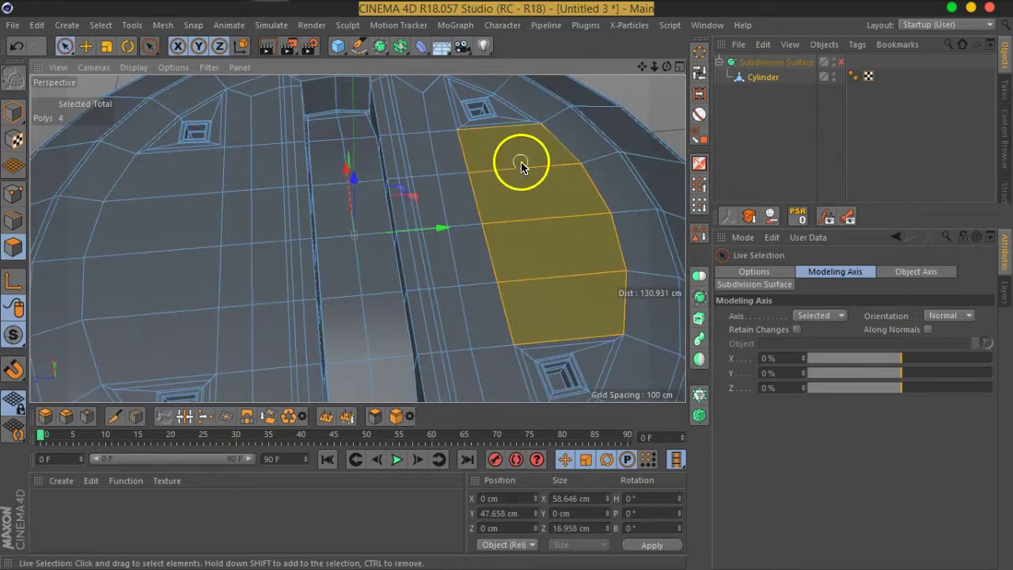
pyautogui.keyDown('shift'); pyautogui.moveTo(154, 344); pyautogui.dragTo(184, 205); pyautogui.keyUp('shift')
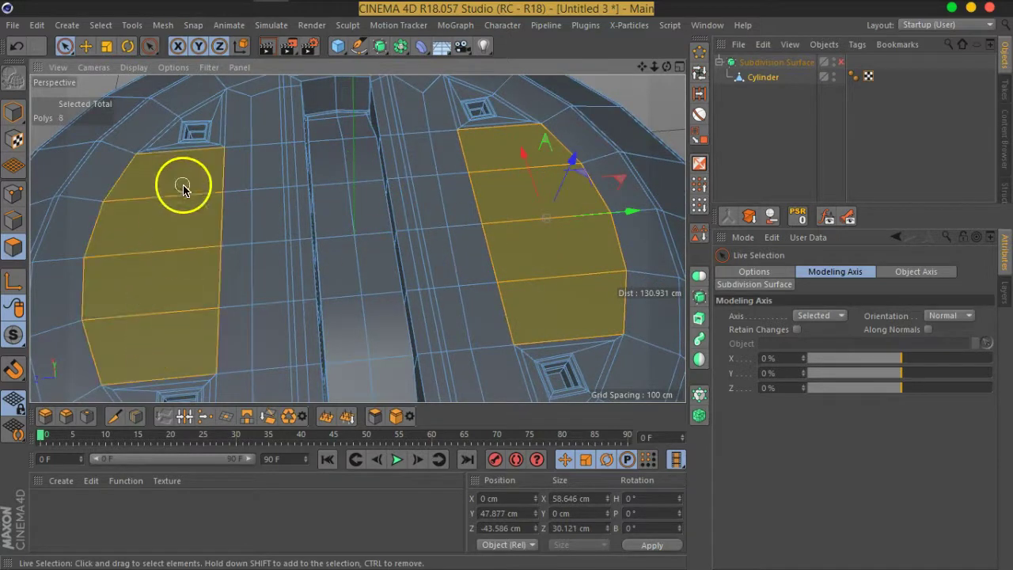
# Inset both four-polygon side panels with Extrude Inner at a 2 cm offset
pyautogui.rightClick(564, 309)
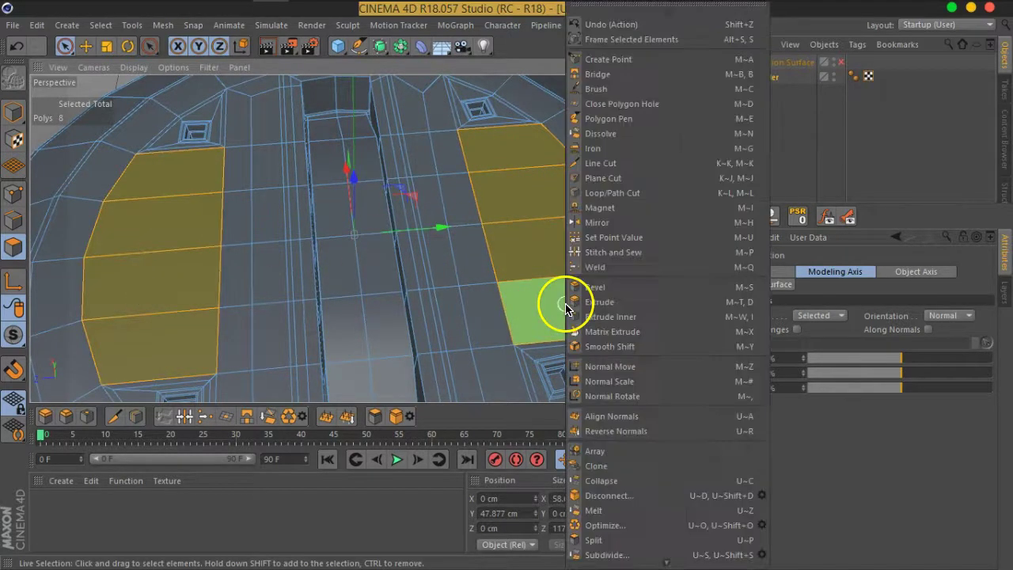
pyautogui.click(593, 312)
pyautogui.moveTo(577, 317); pyautogui.dragTo(565, 315)
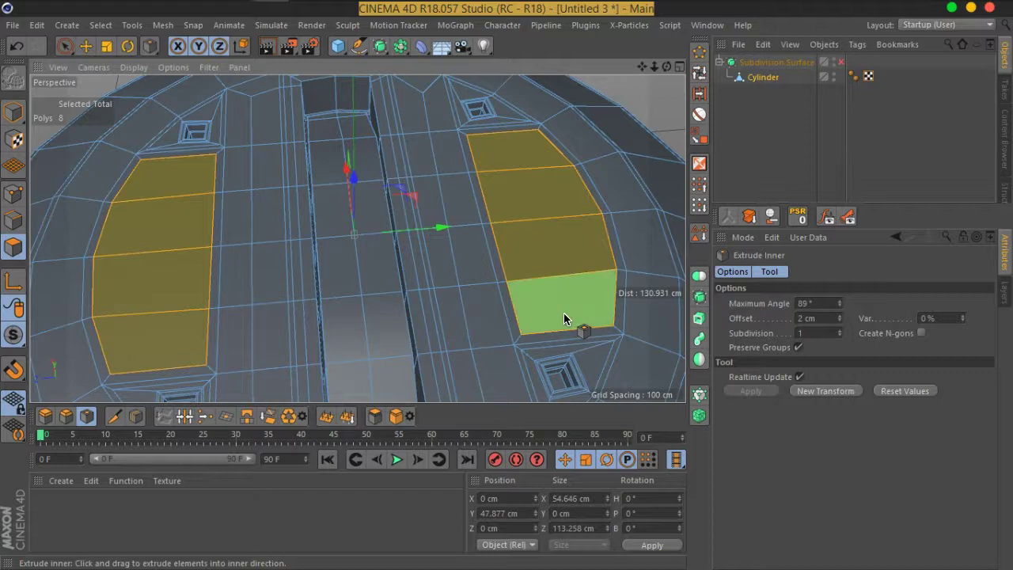
pyautogui.moveTo(525, 158)
pyautogui.mouseDown()
pyautogui.moveTo(553, 315)
pyautogui.moveTo(558, 270)
pyautogui.mouseUp()
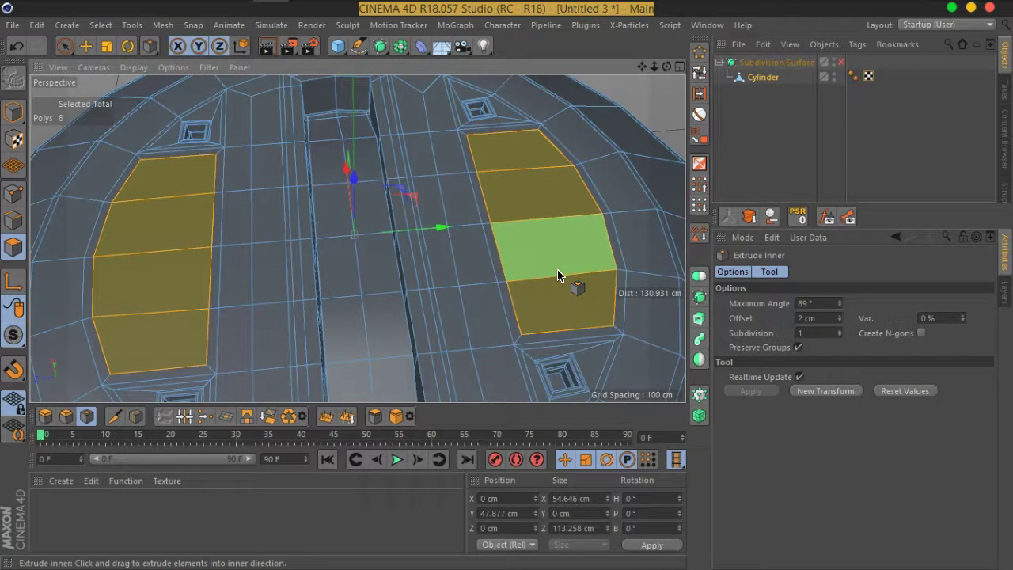
pyautogui.moveTo(558, 275)
pyautogui.mouseDown()
pyautogui.moveTo(566, 334)
pyautogui.moveTo(504, 184)
pyautogui.moveTo(509, 235)
pyautogui.moveTo(542, 182)
pyautogui.moveTo(500, 197)
pyautogui.moveTo(501, 233)
pyautogui.mouseUp()
pyautogui.moveTo(501, 234)
pyautogui.keyDown('alt'); pyautogui.mouseDown()
pyautogui.moveTo(436, 226)
pyautogui.moveTo(499, 215)
pyautogui.moveTo(511, 222)
pyautogui.mouseUp(); pyautogui.keyUp('alt')
pyautogui.scroll(3, 511, 217)
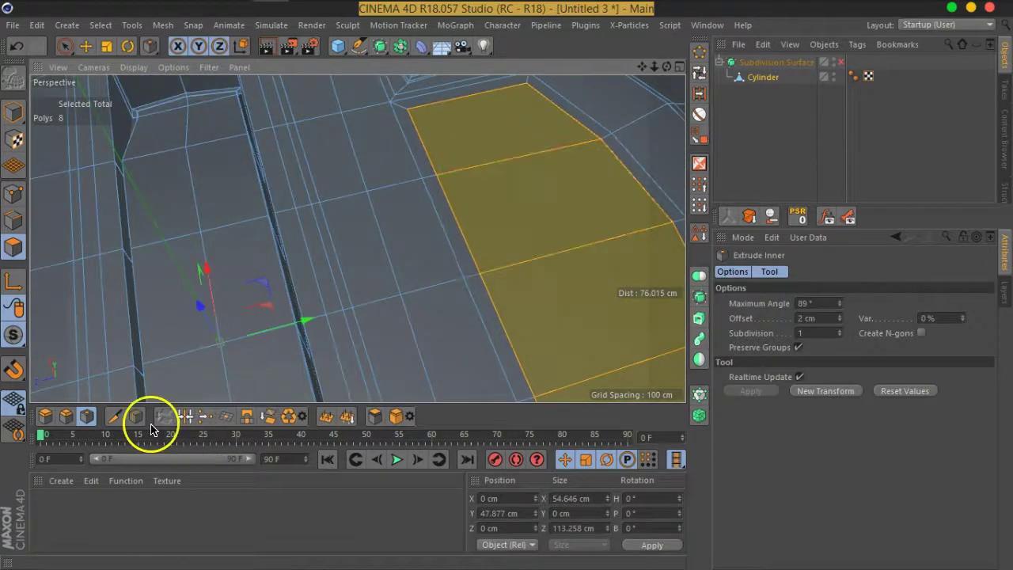
# With Line Cut, slice a diagonal edge across the side panel's top corner
pyautogui.click(114, 419)
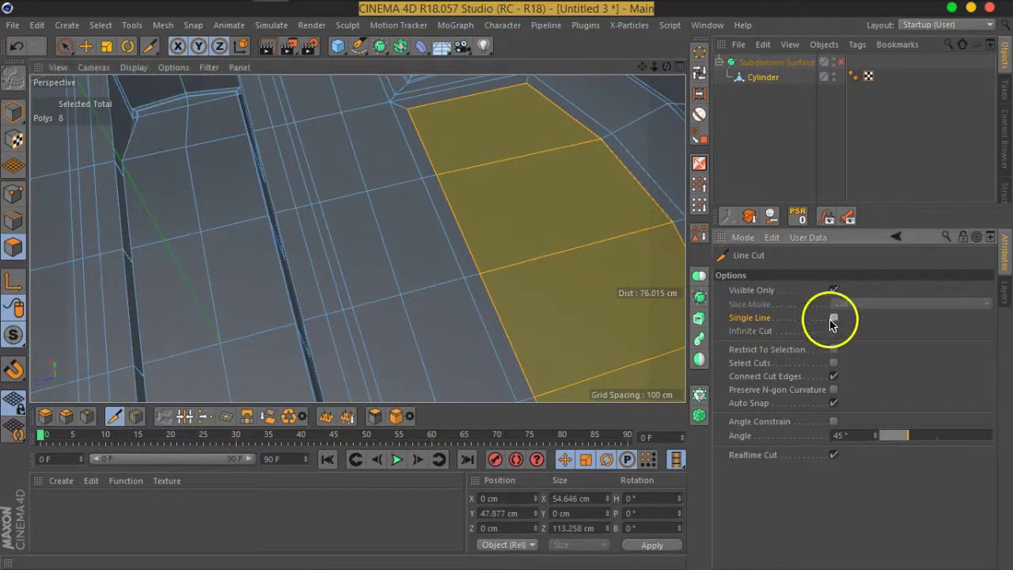
pyautogui.moveTo(531, 206)
pyautogui.keyDown('alt'); pyautogui.mouseDown()
pyautogui.moveTo(572, 255)
pyautogui.moveTo(565, 275)
pyautogui.mouseUp(); pyautogui.keyUp('alt')
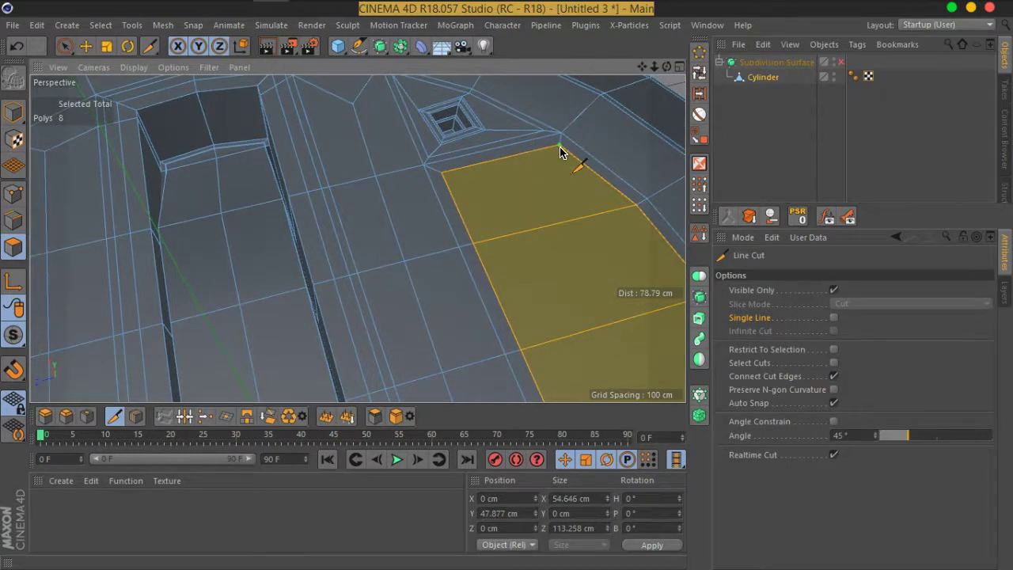
pyautogui.click(546, 173)
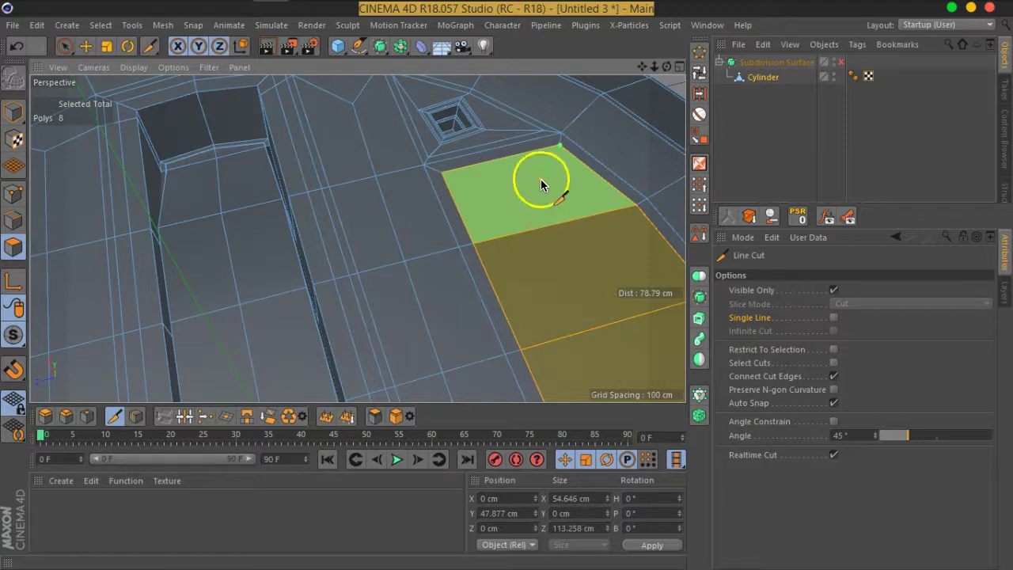
pyautogui.click(541, 185)
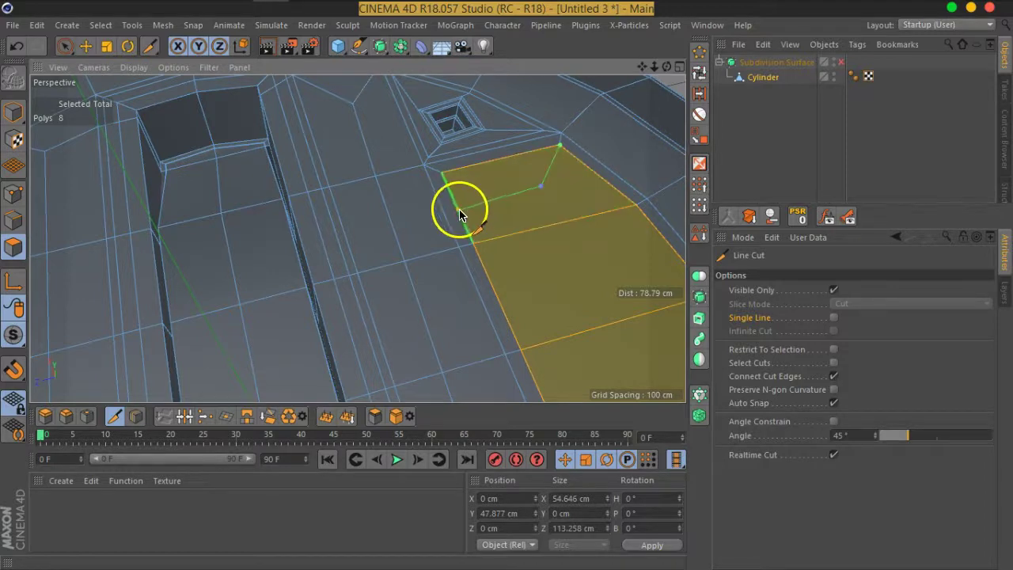
pyautogui.click(463, 207)
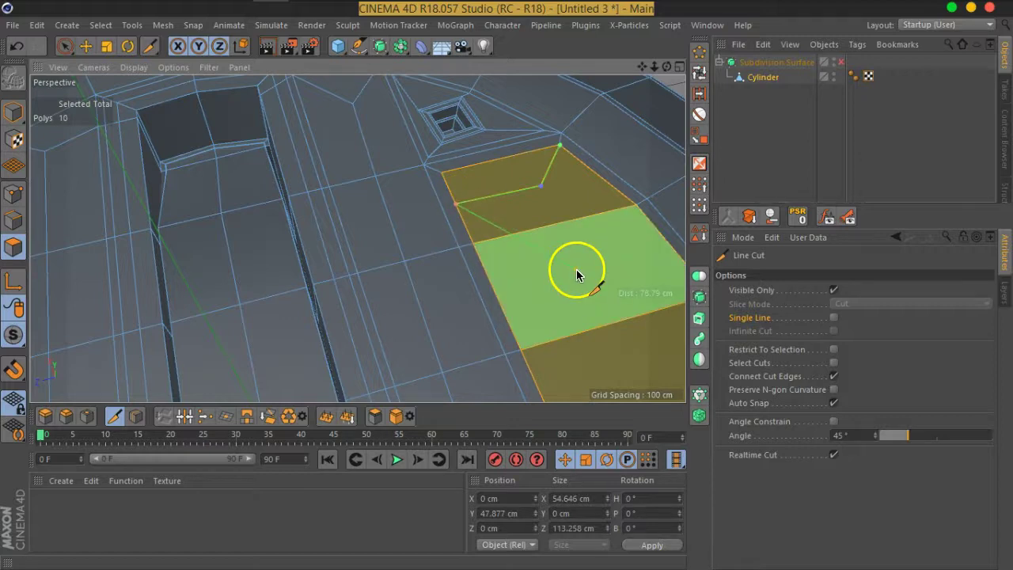
pyautogui.press('Escape')
# Cut a lengthwise line from the panel's top down to its bottom edge
pyautogui.moveTo(563, 277)
pyautogui.keyDown('alt'); pyautogui.mouseDown()
pyautogui.moveTo(486, 253)
pyautogui.moveTo(418, 131)
pyautogui.mouseUp(); pyautogui.keyUp('alt')
pyautogui.click(417, 127)
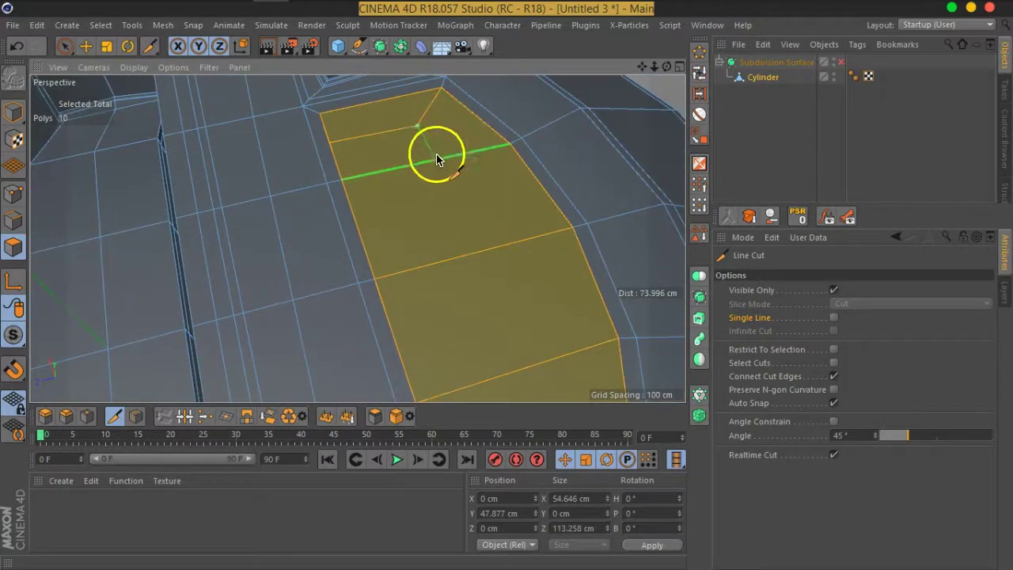
pyautogui.click(456, 168)
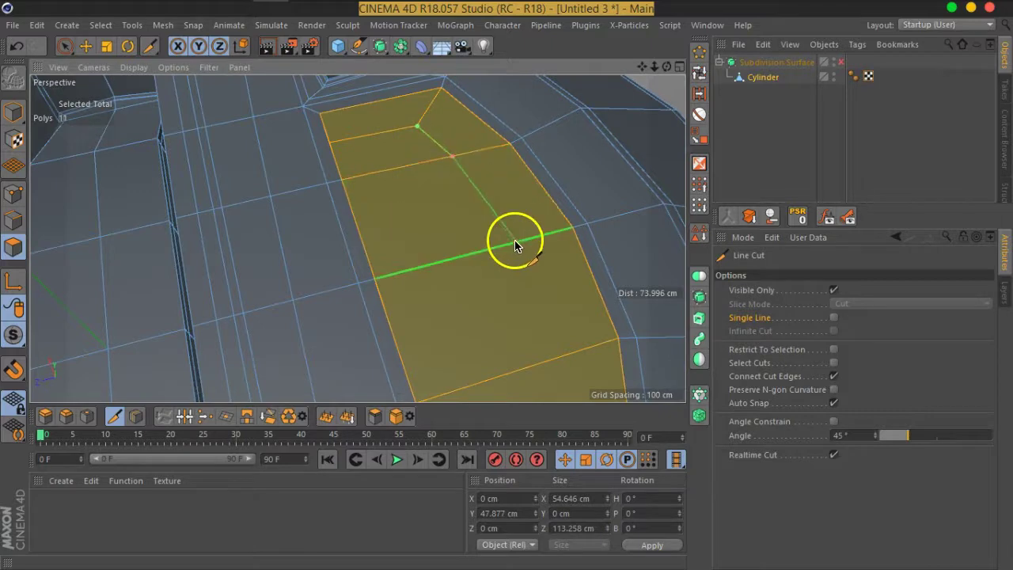
pyautogui.click(549, 355)
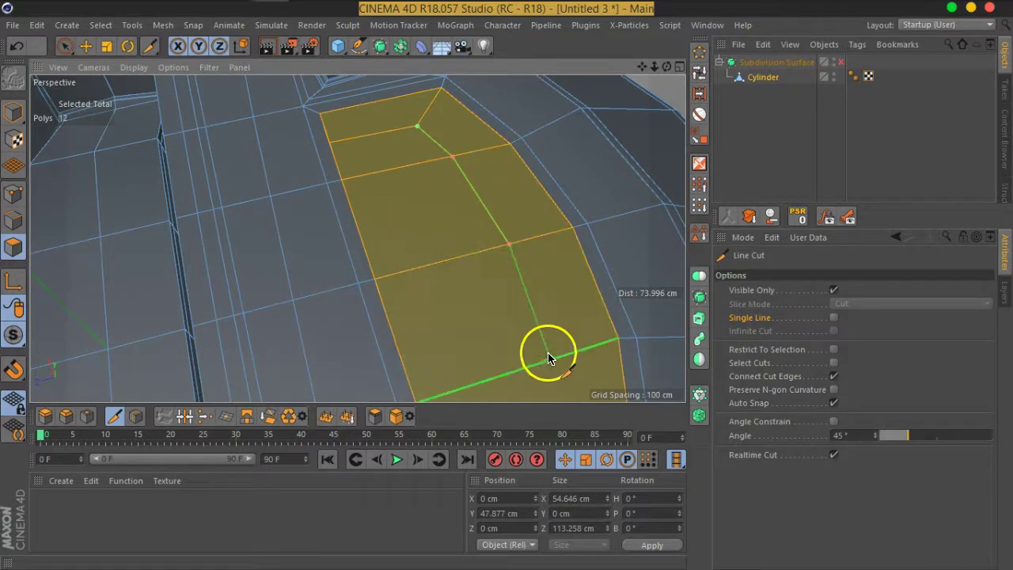
pyautogui.moveTo(550, 356)
pyautogui.keyDown('alt'); pyautogui.mouseDown()
pyautogui.moveTo(480, 135)
pyautogui.moveTo(533, 212)
pyautogui.mouseUp(); pyautogui.keyUp('alt')
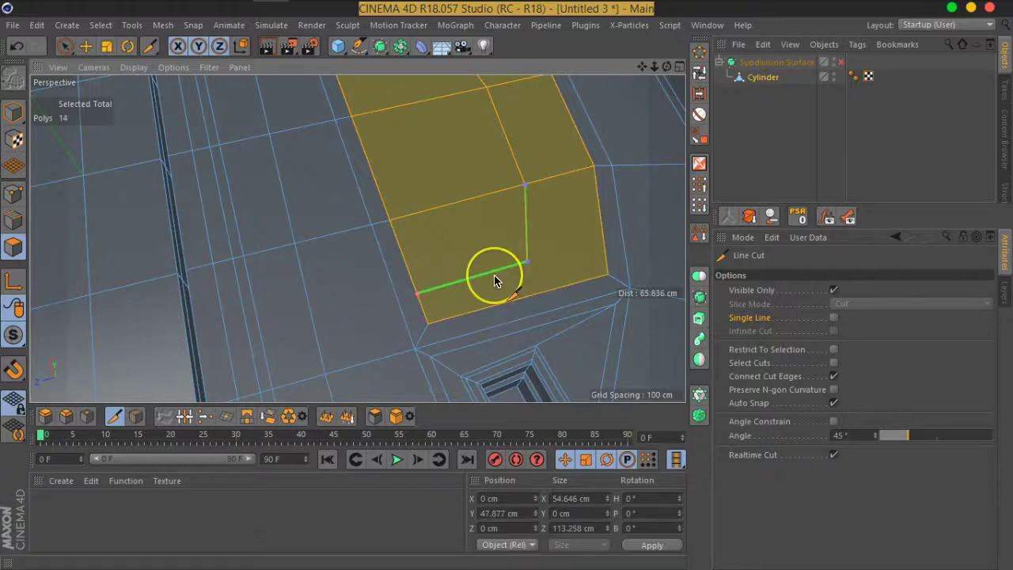
pyautogui.moveTo(495, 281)
pyautogui.keyDown('alt'); pyautogui.mouseDown()
pyautogui.moveTo(520, 267)
pyautogui.moveTo(530, 293)
pyautogui.moveTo(515, 249)
pyautogui.moveTo(415, 244)
pyautogui.moveTo(403, 232)
pyautogui.moveTo(441, 215)
pyautogui.mouseUp(); pyautogui.keyUp('alt')
pyautogui.moveTo(355, 214)
pyautogui.keyDown('alt'); pyautogui.mouseDown()
pyautogui.moveTo(276, 239)
pyautogui.moveTo(11, 204)
pyautogui.moveTo(430, 211)
pyautogui.moveTo(405, 339)
pyautogui.moveTo(420, 289)
pyautogui.moveTo(403, 210)
pyautogui.moveTo(425, 181)
pyautogui.mouseUp(); pyautogui.keyUp('alt')
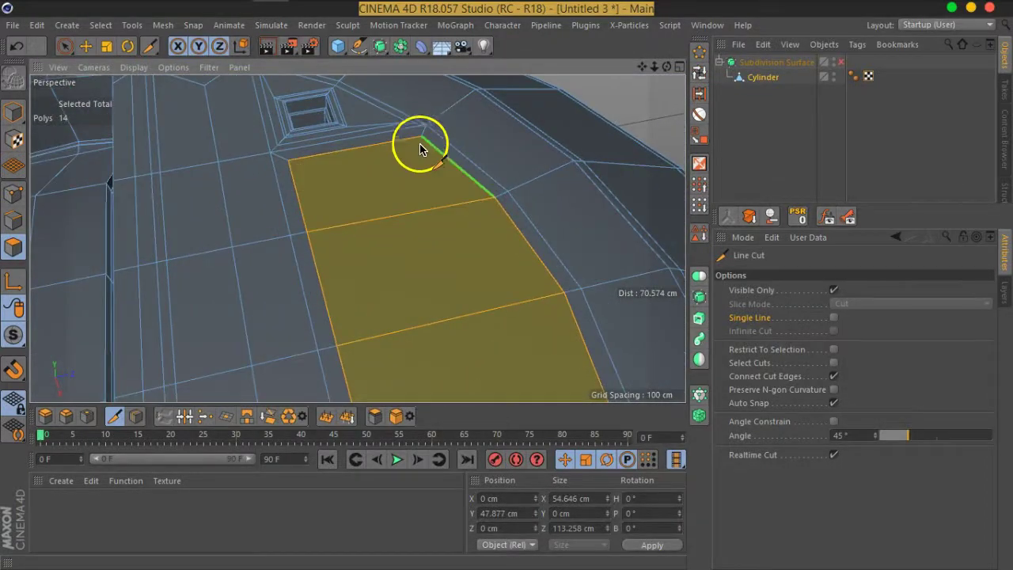
# Line-cut matching corner and lengthwise edges into the second inset side panel
pyautogui.click(420, 145)
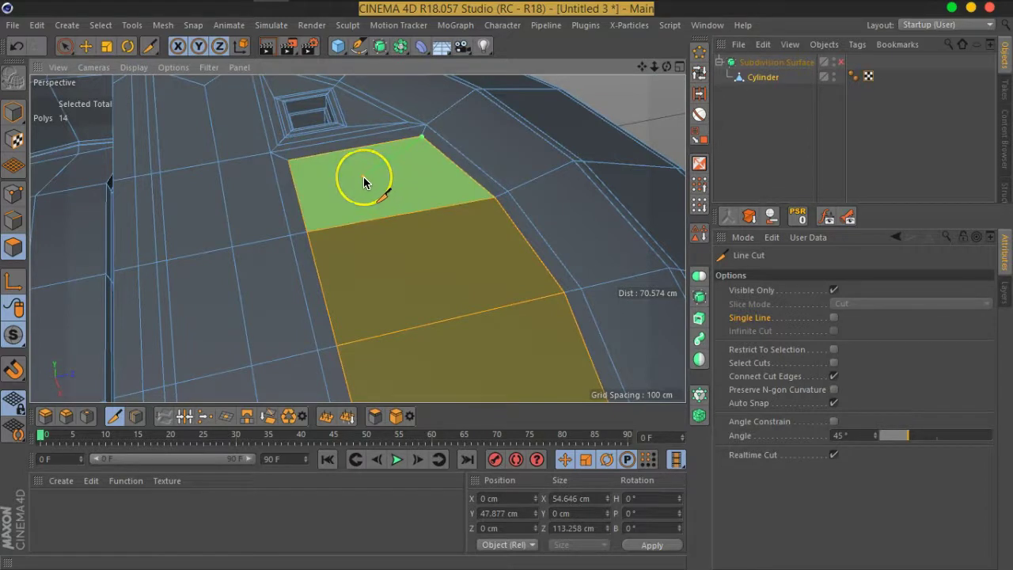
pyautogui.moveTo(328, 198); pyautogui.dragTo(307, 197)
pyautogui.click(300, 192)
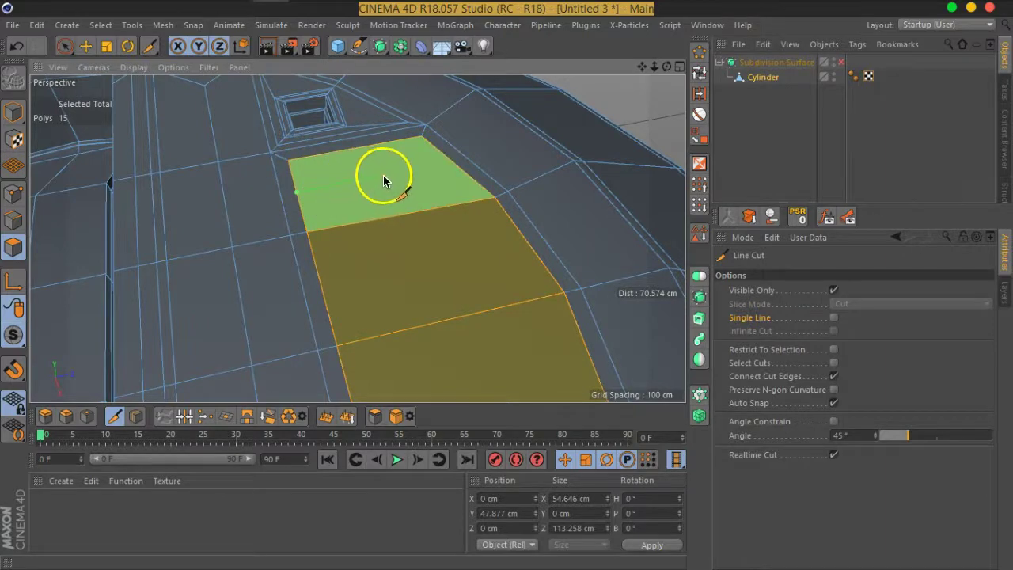
pyautogui.click(387, 175)
pyautogui.click(440, 208)
pyautogui.scroll(5, 483, 262)
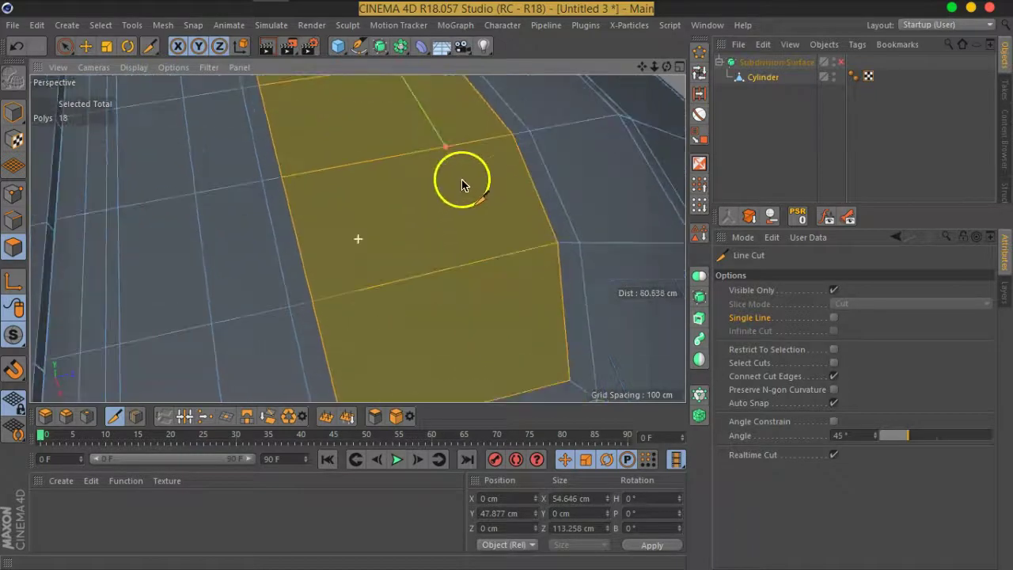
pyautogui.click(453, 220)
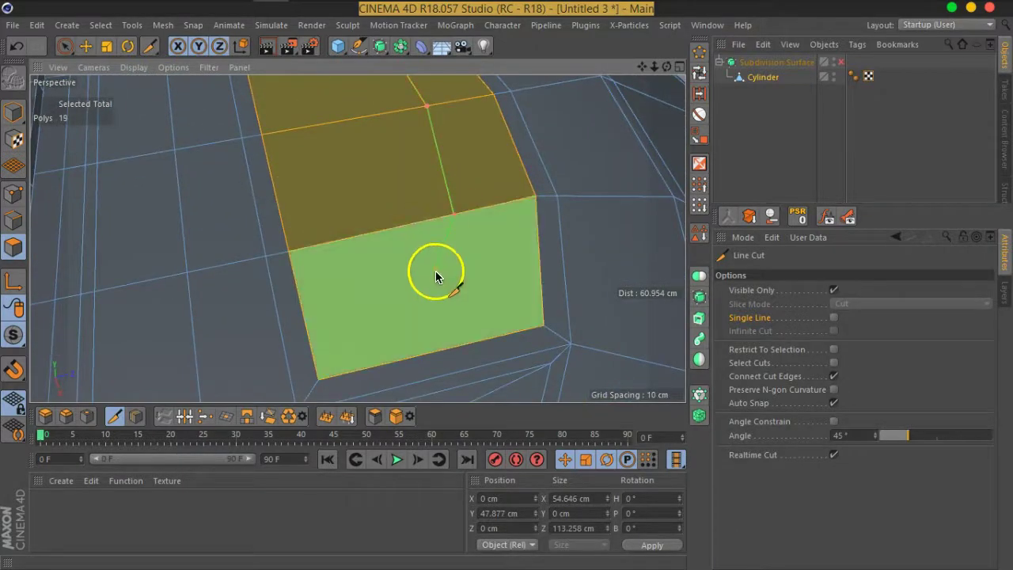
pyautogui.click(434, 299)
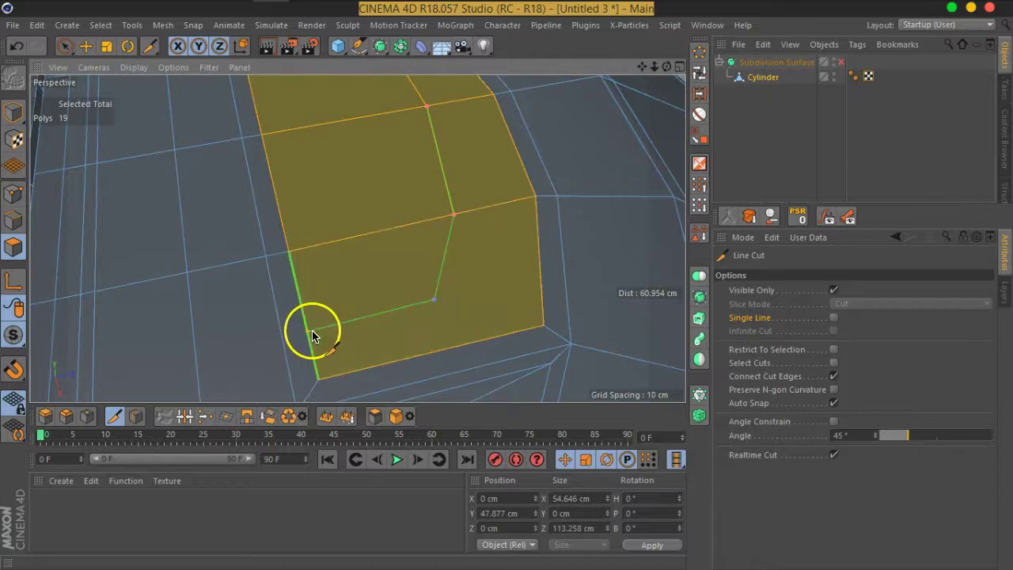
pyautogui.click(310, 332)
pyautogui.scroll(-5, 466, 242)
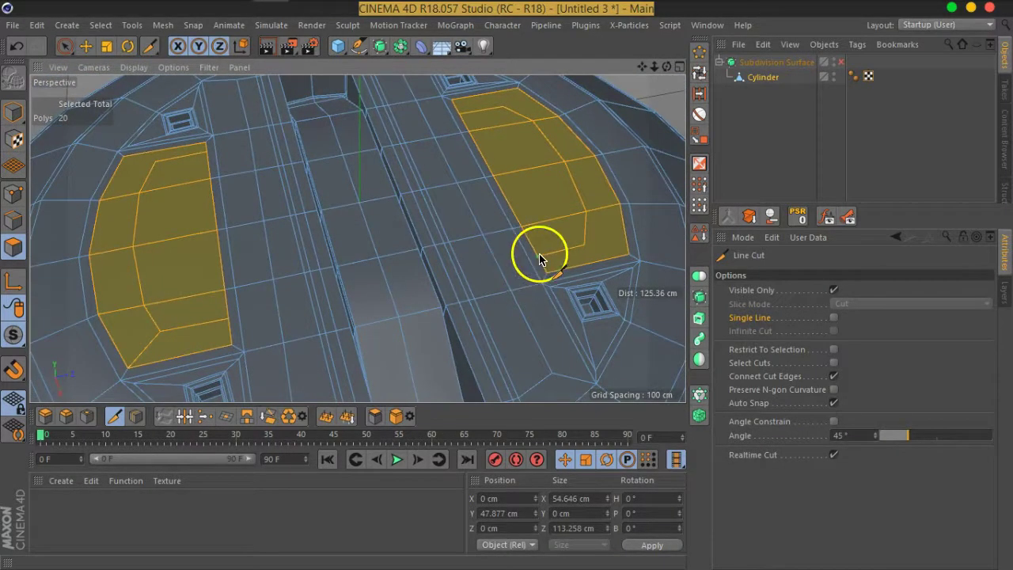
# Line-cut a straight edge from the right recess patch across the channel to the left patch
pyautogui.click(537, 256)
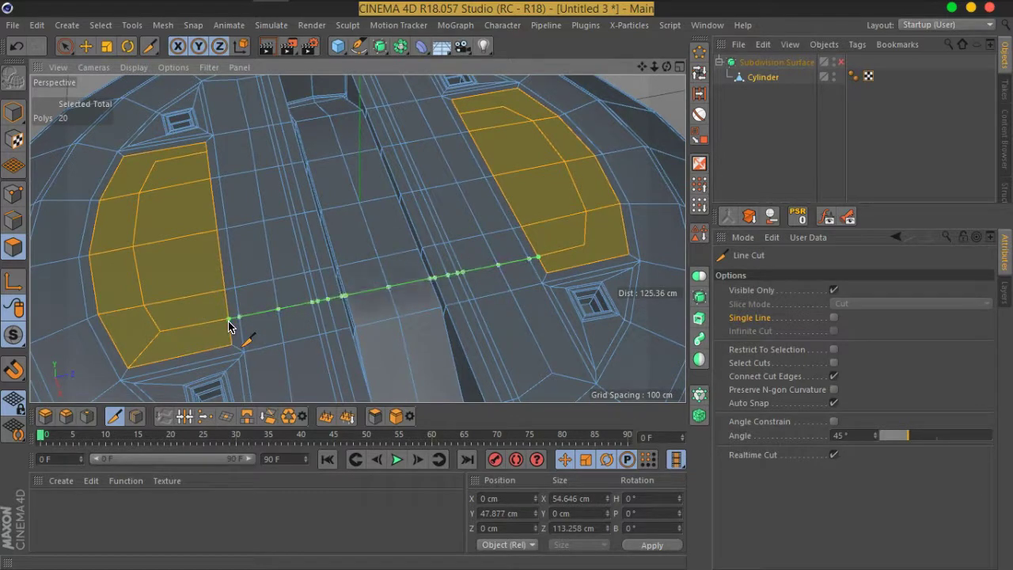
pyautogui.moveTo(431, 329)
pyautogui.keyDown('alt'); pyautogui.mouseDown()
pyautogui.moveTo(262, 260)
pyautogui.moveTo(357, 294)
pyautogui.moveTo(432, 296)
pyautogui.moveTo(343, 292)
pyautogui.mouseUp(); pyautogui.keyUp('alt')
pyautogui.moveTo(403, 316)
pyautogui.keyDown('alt'); pyautogui.mouseDown()
pyautogui.moveTo(324, 293)
pyautogui.moveTo(409, 334)
pyautogui.mouseUp(); pyautogui.keyUp('alt')
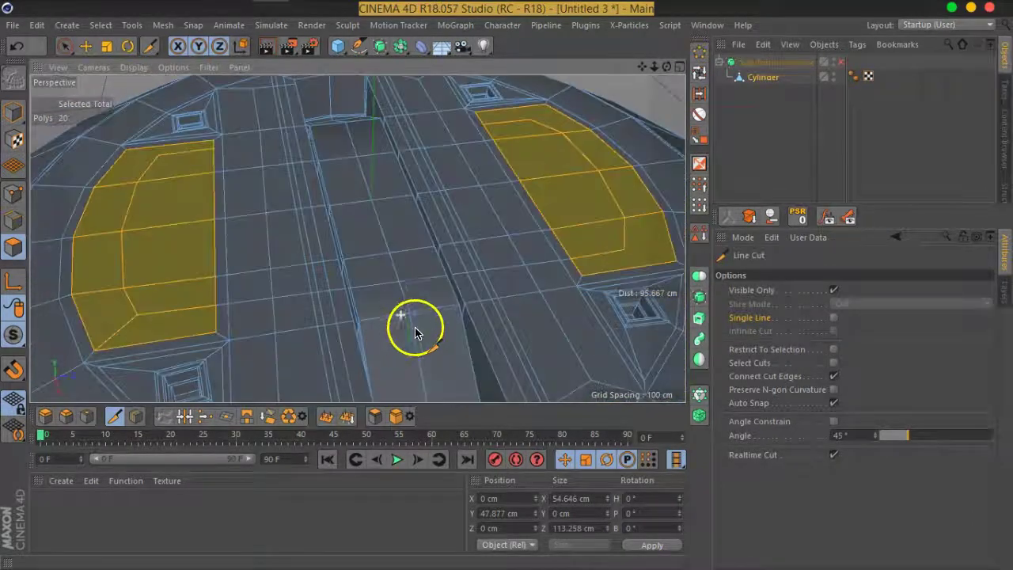
pyautogui.keyDown('alt'); pyautogui.moveTo(483, 188); pyautogui.dragTo(504, 289); pyautogui.keyUp('alt')
pyautogui.keyDown('alt'); pyautogui.moveTo(481, 220); pyautogui.dragTo(506, 257); pyautogui.keyUp('alt')
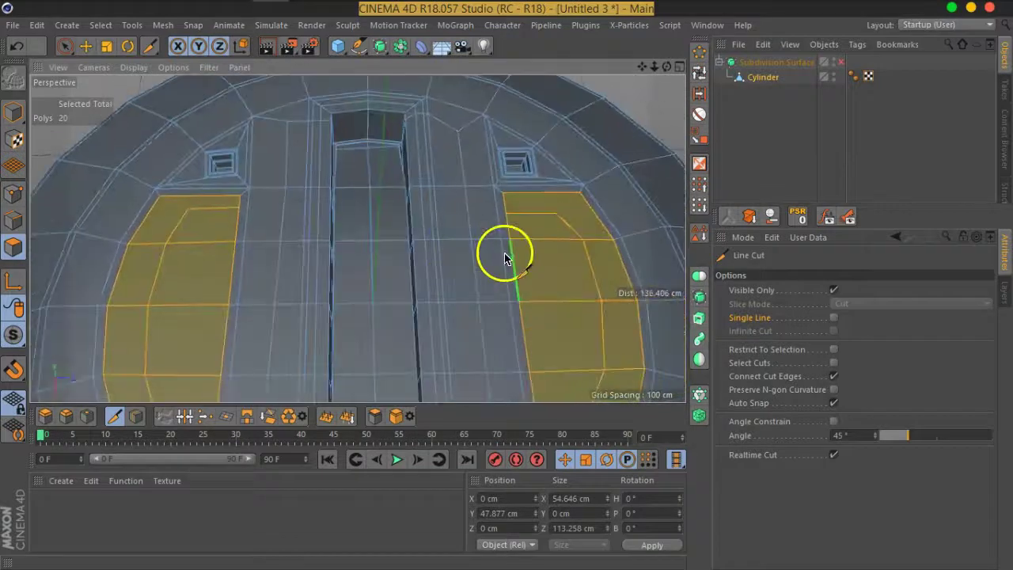
pyautogui.click(506, 215)
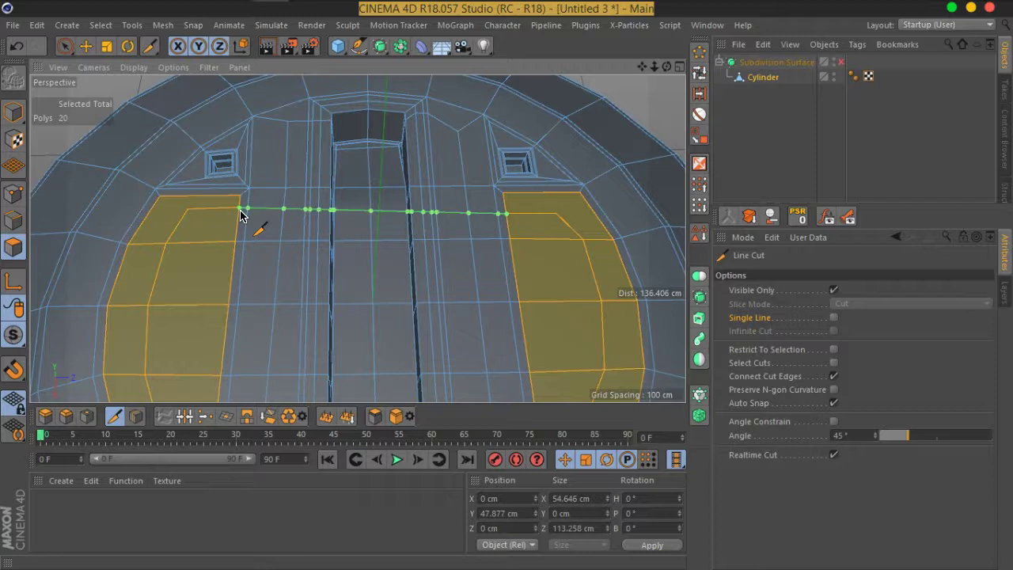
# Deselect the Cylinder, toggle Subdivision Surface on and off, then reselect it with Live Selection
pyautogui.click(777, 135)
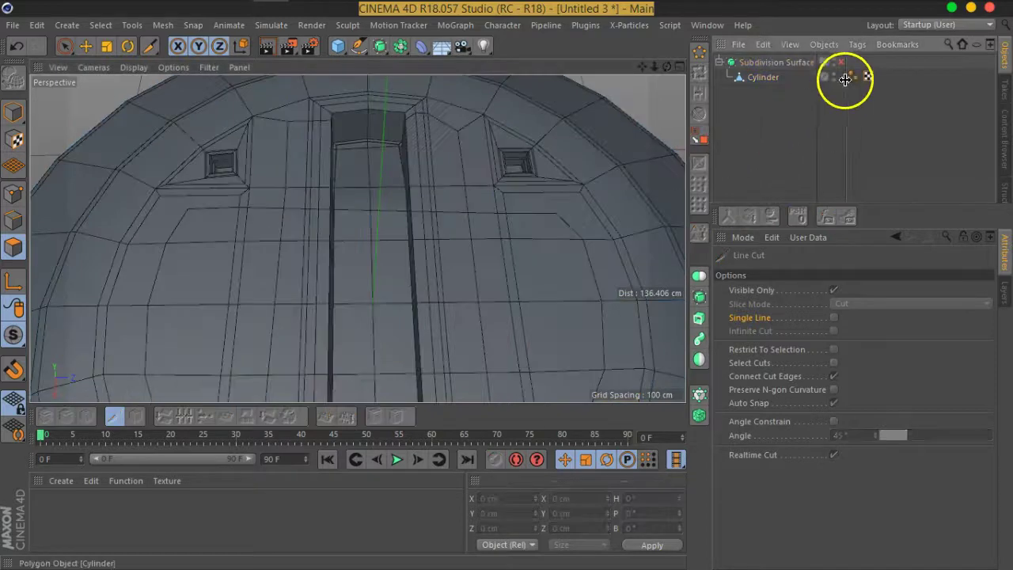
pyautogui.click(842, 64)
pyautogui.moveTo(436, 273)
pyautogui.keyDown('alt'); pyautogui.mouseDown()
pyautogui.moveTo(282, 211)
pyautogui.moveTo(278, 193)
pyautogui.moveTo(316, 219)
pyautogui.mouseUp(); pyautogui.keyUp('alt')
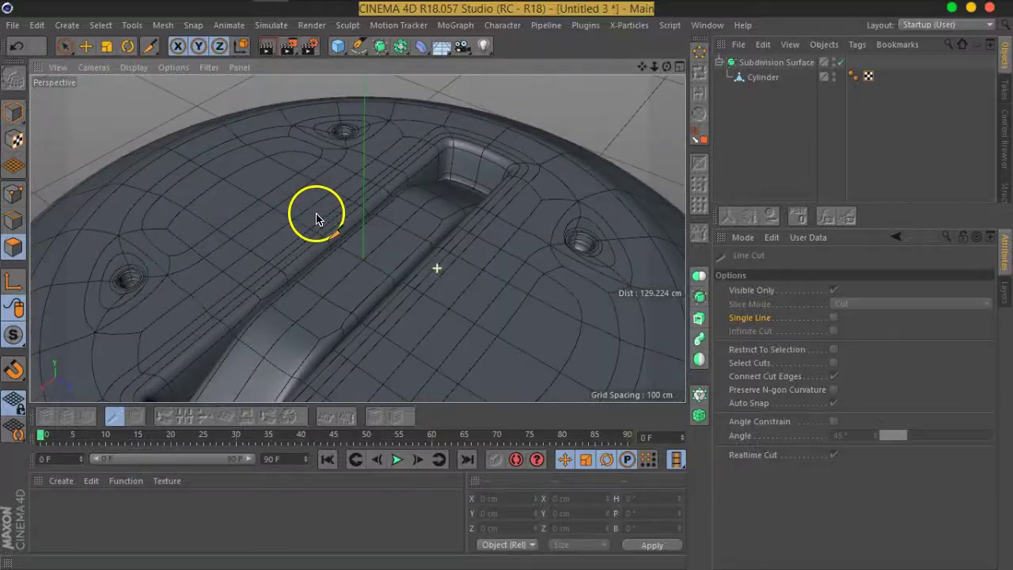
pyautogui.click(840, 64)
pyautogui.moveTo(524, 289)
pyautogui.keyDown('alt'); pyautogui.mouseDown()
pyautogui.moveTo(350, 260)
pyautogui.moveTo(118, 276)
pyautogui.mouseUp(); pyautogui.keyUp('alt')
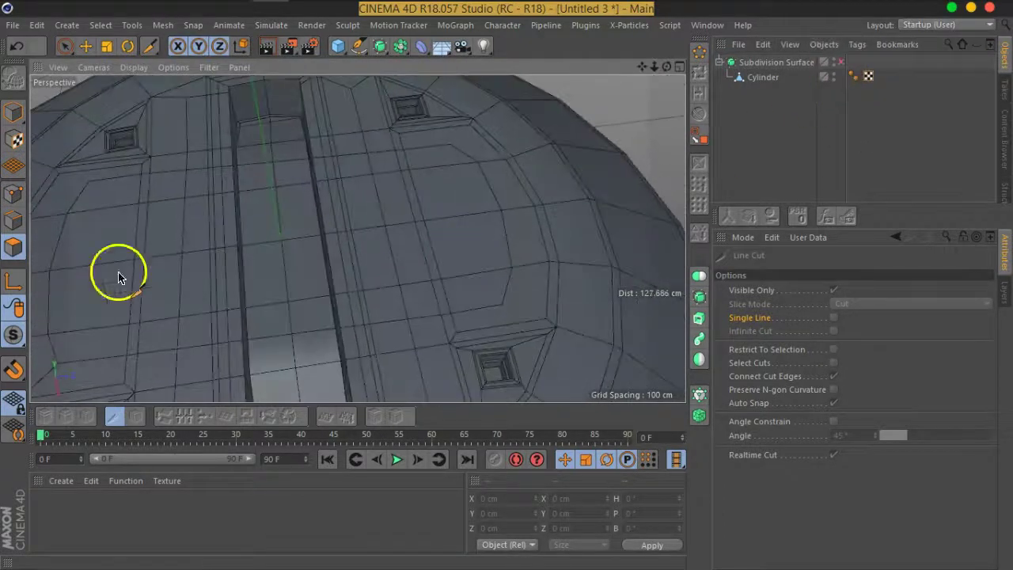
pyautogui.click(70, 49)
pyautogui.click(747, 77)
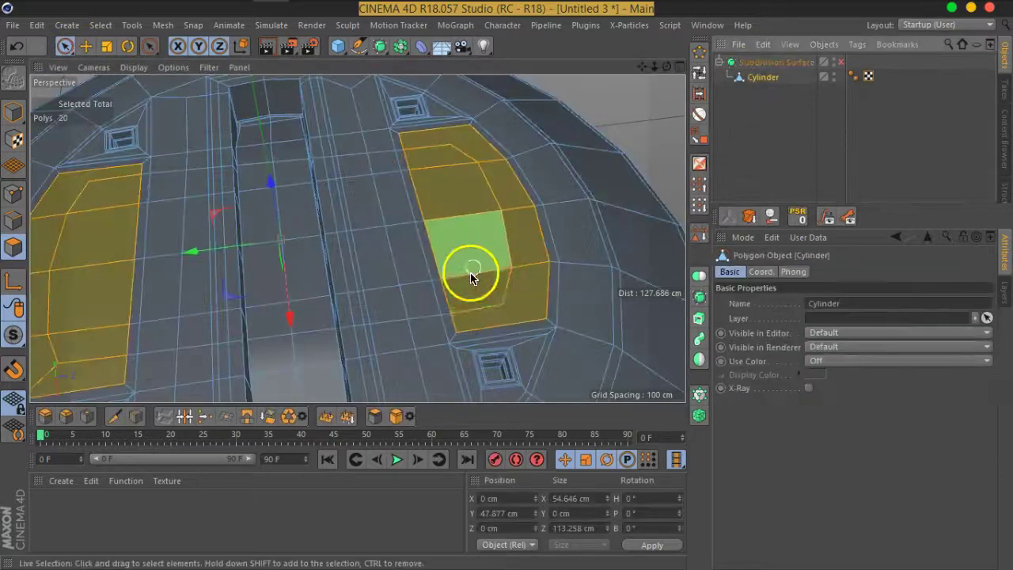
# Select the middle polygons of both patches, inset them 1.1 cm and sink them down on Y
pyautogui.moveTo(475, 281)
pyautogui.mouseDown()
pyautogui.moveTo(441, 204)
pyautogui.moveTo(549, 233)
pyautogui.moveTo(606, 228)
pyautogui.mouseUp()
pyautogui.moveTo(274, 289)
pyautogui.keyDown('shift'); pyautogui.mouseDown()
pyautogui.moveTo(289, 269)
pyautogui.moveTo(282, 170)
pyautogui.mouseUp(); pyautogui.keyUp('shift')
pyautogui.moveTo(554, 211)
pyautogui.keyDown('alt'); pyautogui.mouseDown()
pyautogui.moveTo(427, 188)
pyautogui.moveTo(527, 243)
pyautogui.moveTo(520, 248)
pyautogui.moveTo(500, 232)
pyautogui.mouseUp(); pyautogui.keyUp('alt')
pyautogui.rightClick(531, 227)
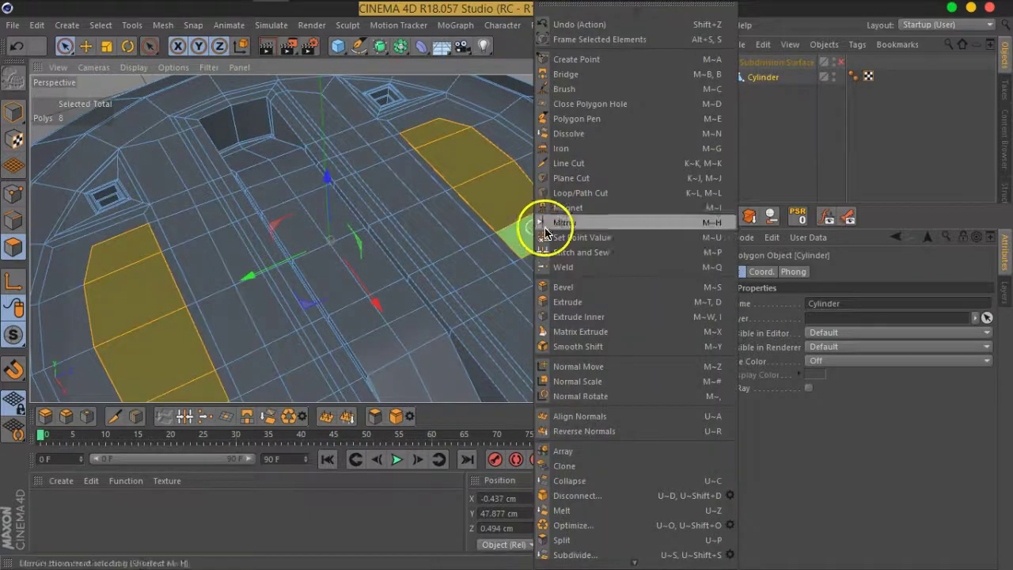
pyautogui.click(574, 298)
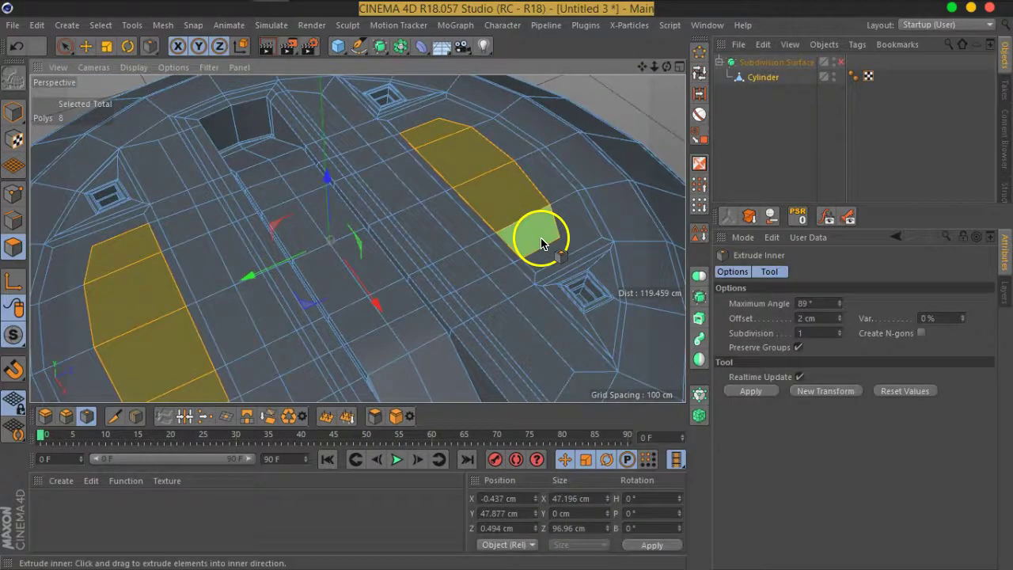
pyautogui.moveTo(541, 243); pyautogui.dragTo(532, 244)
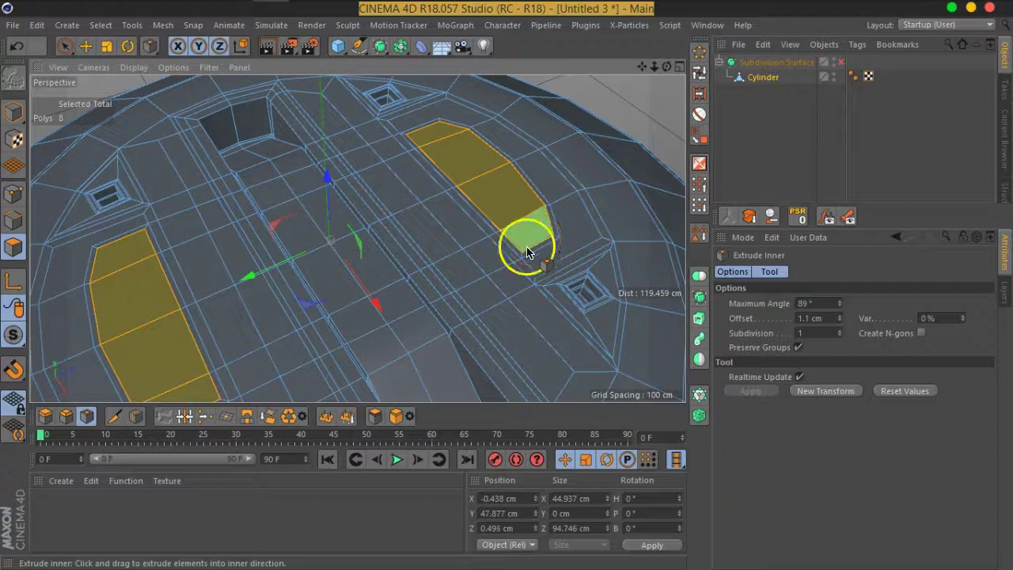
pyautogui.moveTo(329, 184); pyautogui.dragTo(331, 194)
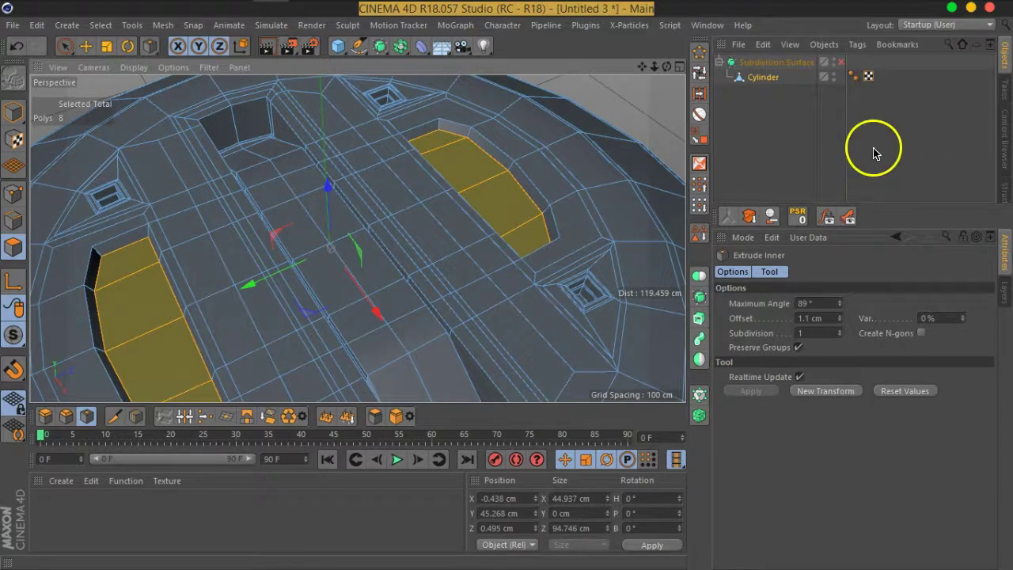
# Turn Subdivision Surface back on and inspect the rounded sunken pads
pyautogui.click(842, 61)
pyautogui.moveTo(577, 260)
pyautogui.keyDown('alt'); pyautogui.mouseDown()
pyautogui.moveTo(389, 222)
pyautogui.moveTo(549, 181)
pyautogui.moveTo(578, 209)
pyautogui.mouseUp(); pyautogui.keyUp('alt')
pyautogui.moveTo(578, 209)
pyautogui.keyDown('alt'); pyautogui.mouseDown(button='right')
pyautogui.moveTo(559, 262)
pyautogui.moveTo(477, 253)
pyautogui.mouseUp(button='right'); pyautogui.keyUp('alt')
pyautogui.keyDown('alt'); pyautogui.moveTo(477, 253); pyautogui.dragTo(522, 256); pyautogui.keyUp('alt')
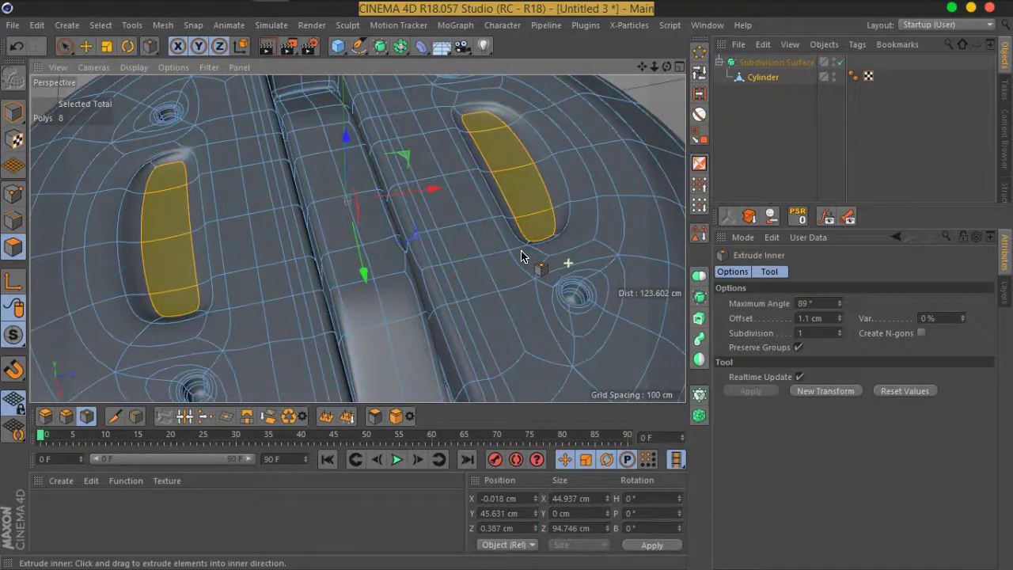
# Add a thin 0.1 cm Extrude Inner inset around the sunken pads
pyautogui.rightClick(519, 199)
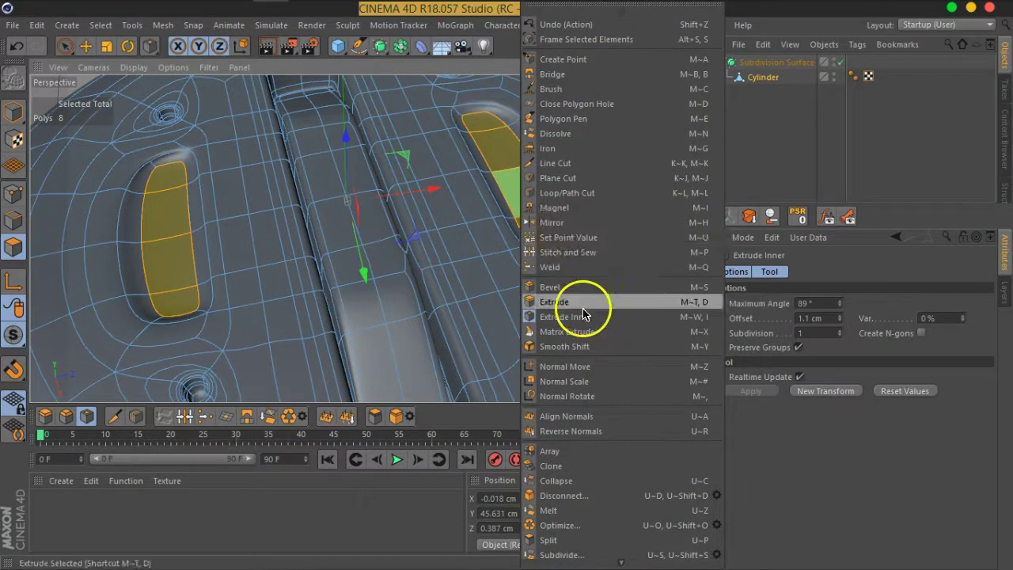
pyautogui.click(583, 315)
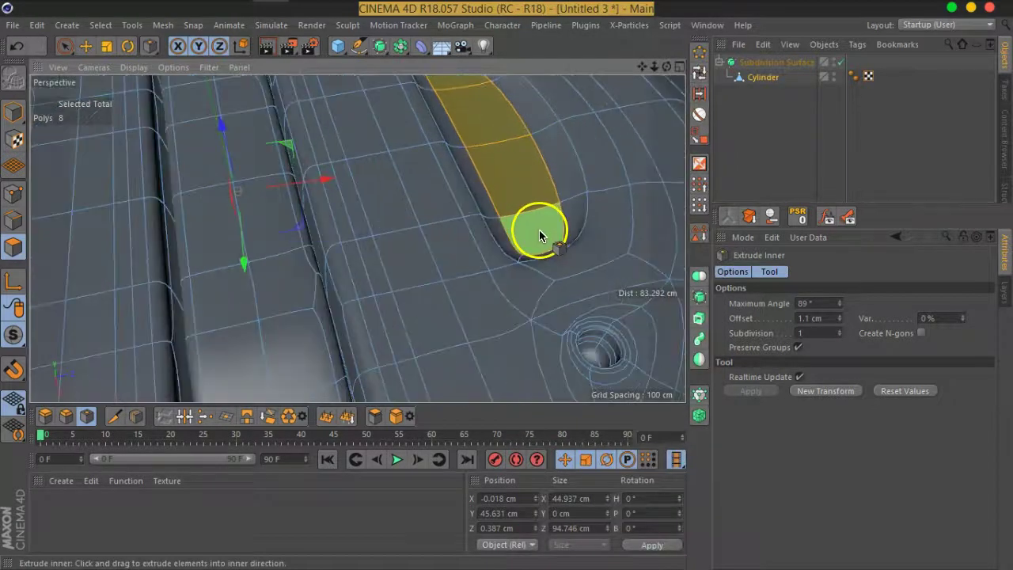
pyautogui.moveTo(538, 229); pyautogui.dragTo(534, 227)
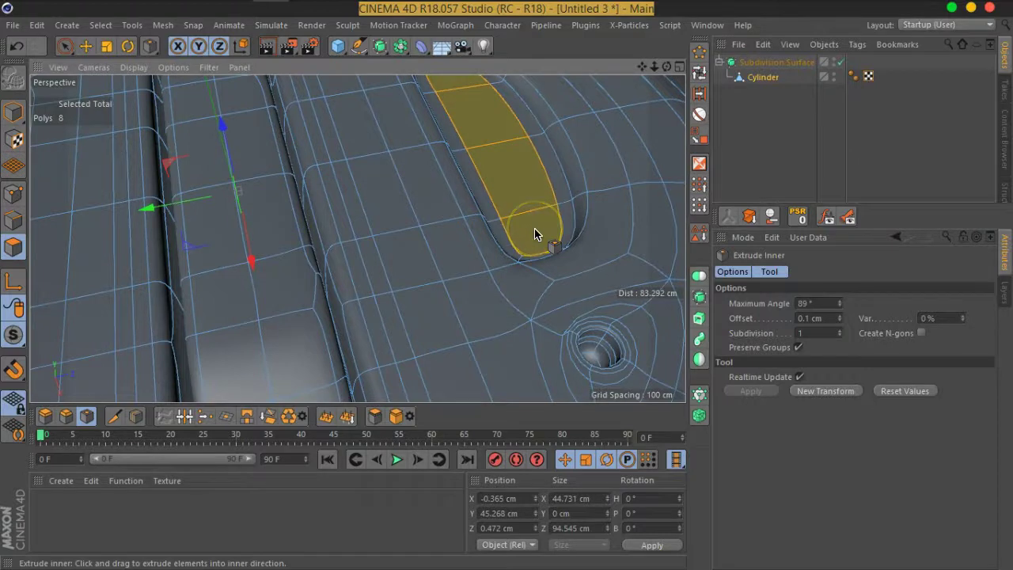
pyautogui.click(777, 145)
pyautogui.moveTo(584, 192)
pyautogui.keyDown('alt'); pyautogui.mouseDown()
pyautogui.moveTo(430, 219)
pyautogui.moveTo(495, 248)
pyautogui.moveTo(319, 203)
pyautogui.moveTo(294, 182)
pyautogui.moveTo(464, 174)
pyautogui.moveTo(530, 194)
pyautogui.mouseUp(); pyautogui.keyUp('alt')
# Reselect the Cylinder, turn Subdivision Surface off and zoom in on the right recess
pyautogui.click(774, 85)
pyautogui.click(841, 61)
pyautogui.moveTo(649, 194)
pyautogui.keyDown('alt'); pyautogui.mouseDown()
pyautogui.moveTo(614, 187)
pyautogui.moveTo(534, 222)
pyautogui.moveTo(428, 196)
pyautogui.moveTo(452, 198)
pyautogui.mouseUp(); pyautogui.keyUp('alt')
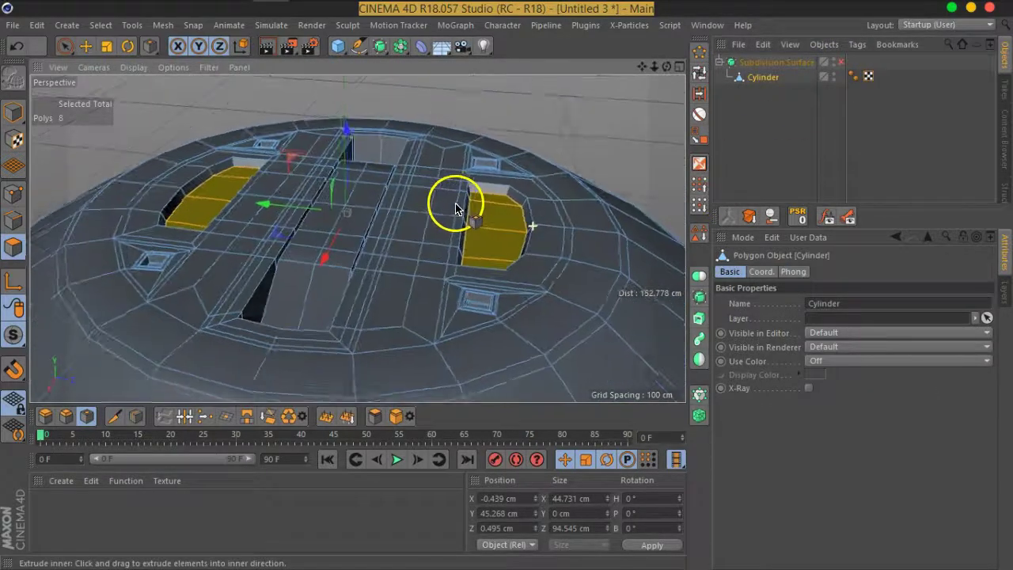
pyautogui.scroll(5, 463, 220)
pyautogui.scroll(3, 451, 241)
pyautogui.keyDown('alt'); pyautogui.moveTo(436, 258); pyautogui.dragTo(488, 261); pyautogui.keyUp('alt')
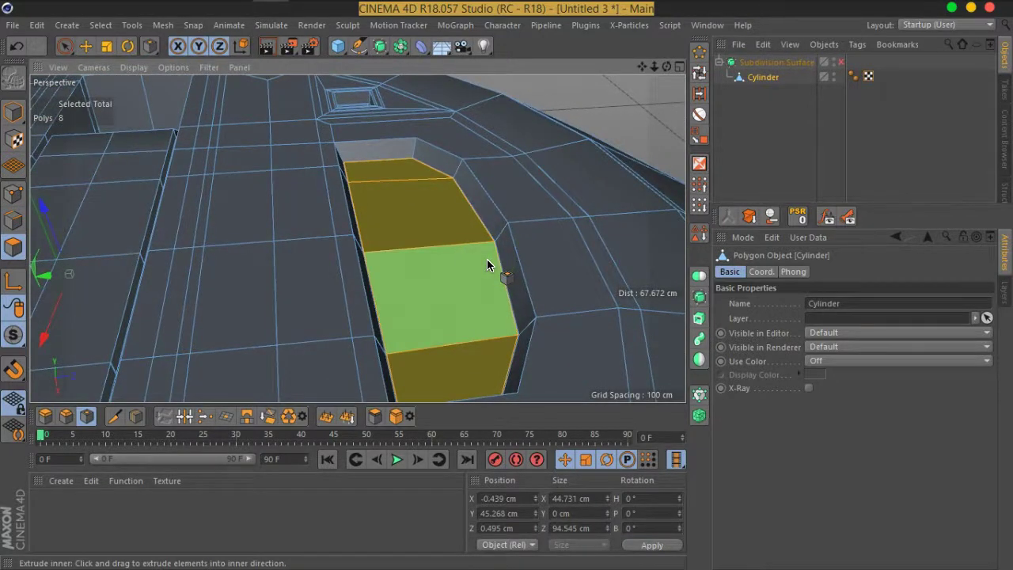
pyautogui.moveTo(561, 253)
pyautogui.keyDown('alt'); pyautogui.mouseDown()
pyautogui.moveTo(583, 238)
pyautogui.moveTo(527, 228)
pyautogui.moveTo(430, 248)
pyautogui.moveTo(481, 271)
pyautogui.moveTo(442, 285)
pyautogui.moveTo(406, 274)
pyautogui.moveTo(432, 280)
pyautogui.mouseUp(); pyautogui.keyUp('alt')
# Select the thin strip of polygons running beside the recess
pyautogui.keyDown('alt'); pyautogui.moveTo(322, 180); pyautogui.dragTo(565, 208); pyautogui.keyUp('alt')
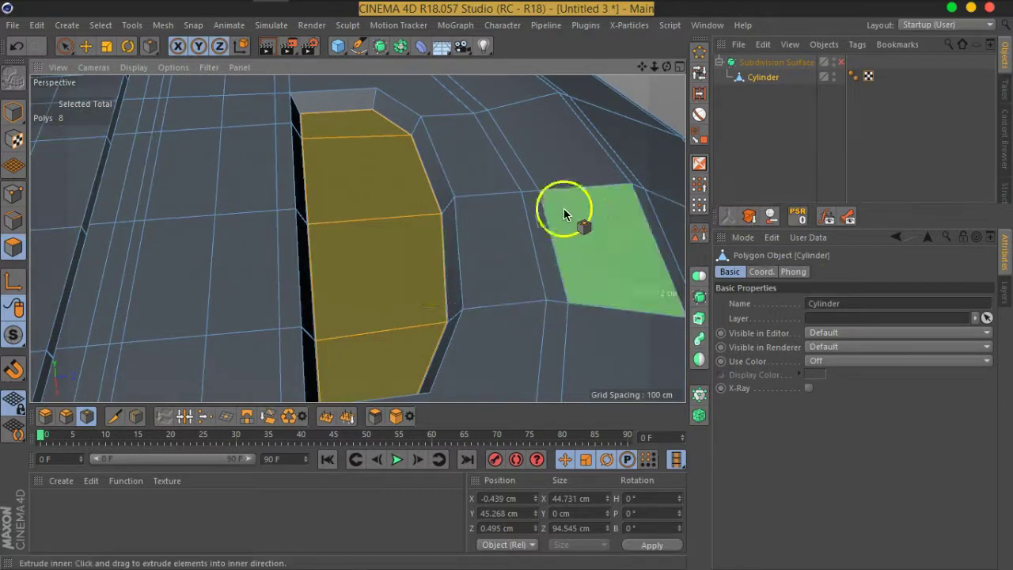
pyautogui.click(65, 45)
pyautogui.moveTo(443, 237)
pyautogui.keyDown('alt'); pyautogui.mouseDown()
pyautogui.moveTo(485, 260)
pyautogui.moveTo(470, 293)
pyautogui.moveTo(491, 309)
pyautogui.moveTo(485, 319)
pyautogui.mouseUp(); pyautogui.keyUp('alt')
pyautogui.scroll(3, 485, 319)
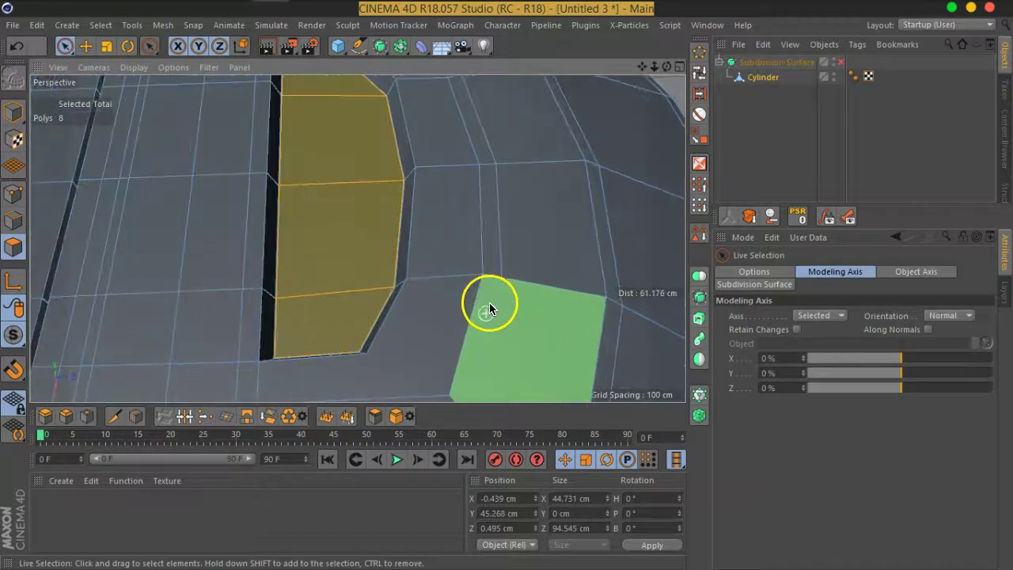
pyautogui.click(486, 305)
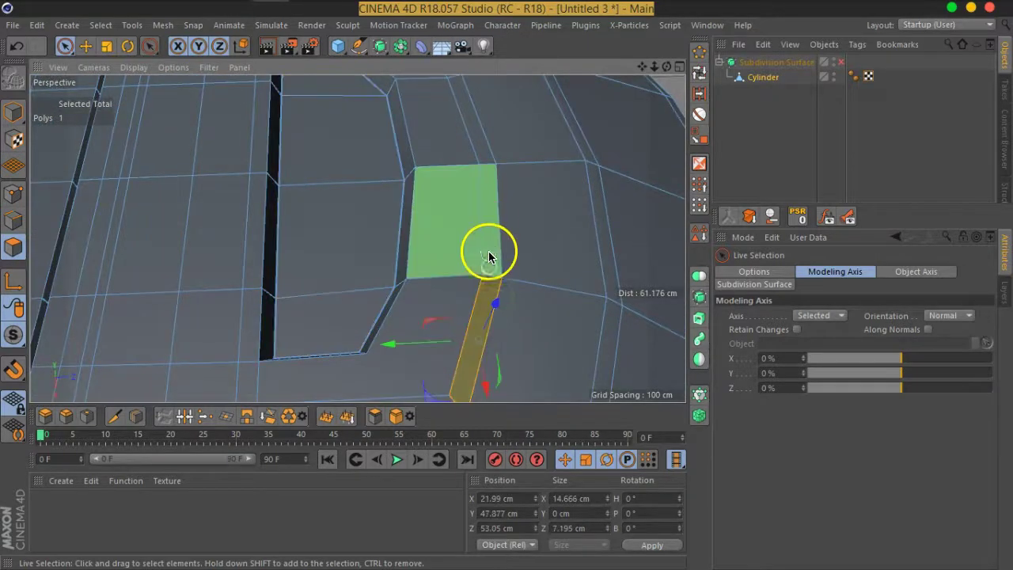
pyautogui.keyDown('shift'); pyautogui.click(490, 202); pyautogui.keyUp('shift')
pyautogui.keyDown('alt'); pyautogui.moveTo(490, 135); pyautogui.dragTo(517, 350); pyautogui.keyUp('alt')
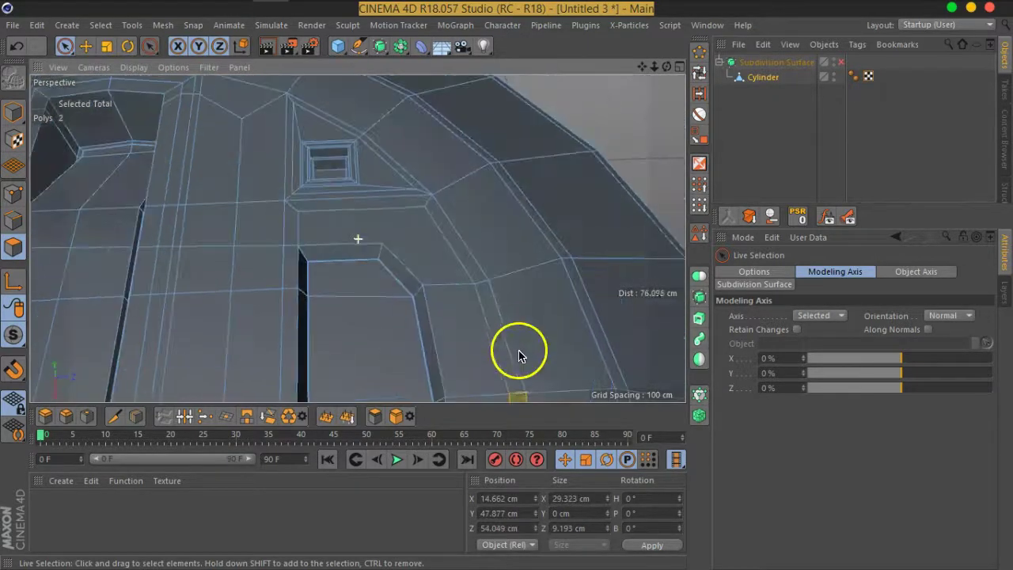
pyautogui.scroll(2, 505, 344)
pyautogui.keyDown('shift'); pyautogui.click(480, 295); pyautogui.keyUp('shift')
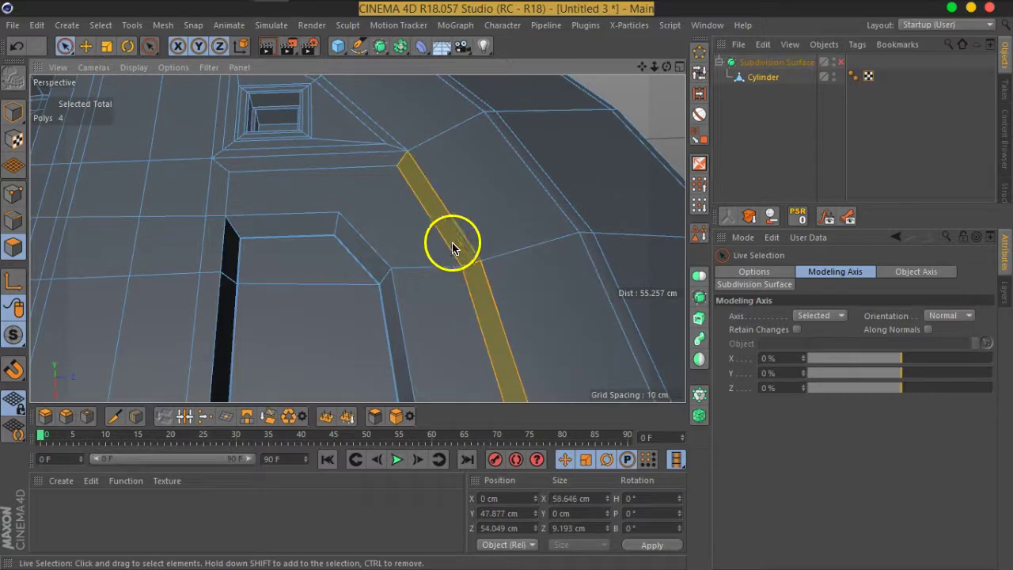
pyautogui.scroll(-2, 393, 295)
pyautogui.moveTo(394, 295)
pyautogui.keyDown('alt'); pyautogui.mouseDown()
pyautogui.moveTo(520, 204)
pyautogui.moveTo(373, 265)
pyautogui.moveTo(535, 262)
pyautogui.moveTo(572, 280)
pyautogui.moveTo(368, 143)
pyautogui.moveTo(354, 149)
pyautogui.mouseUp(); pyautogui.keyUp('alt')
pyautogui.scroll(-1, 365, 259)
pyautogui.scroll(2, 369, 142)
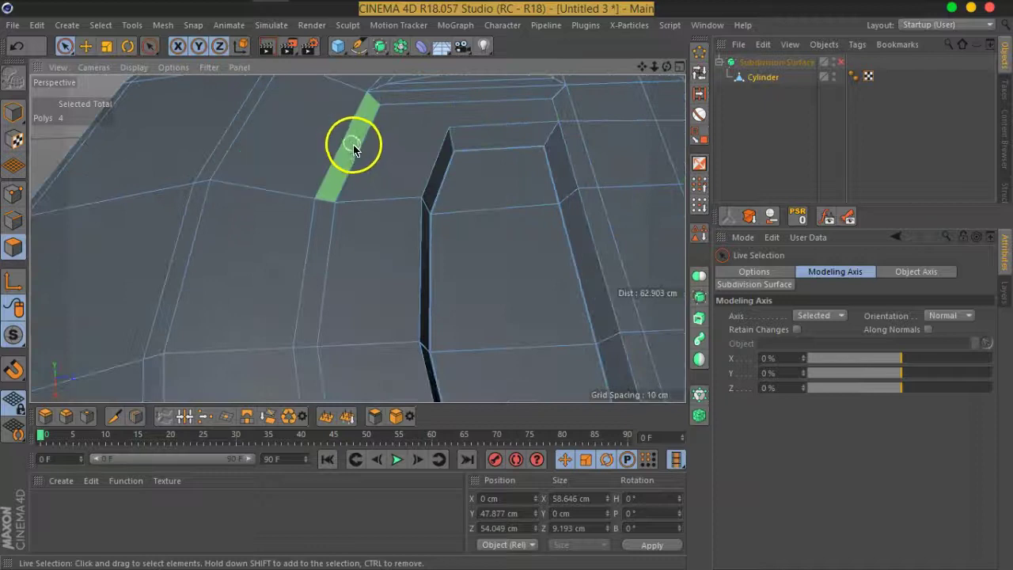
pyautogui.keyDown('shift'); pyautogui.click(318, 256); pyautogui.keyUp('shift')
pyautogui.scroll(2, 389, 294)
pyautogui.moveTo(388, 293)
pyautogui.keyDown('alt'); pyautogui.mouseDown()
pyautogui.moveTo(412, 124)
pyautogui.moveTo(380, 182)
pyautogui.moveTo(406, 276)
pyautogui.moveTo(467, 293)
pyautogui.moveTo(543, 276)
pyautogui.moveTo(245, 288)
pyautogui.moveTo(407, 285)
pyautogui.moveTo(448, 264)
pyautogui.moveTo(475, 210)
pyautogui.moveTo(448, 261)
pyautogui.moveTo(407, 237)
pyautogui.mouseUp(); pyautogui.keyUp('alt')
pyautogui.keyDown('shift'); pyautogui.click(380, 182); pyautogui.keyUp('shift')
pyautogui.scroll(-3, 244, 287)
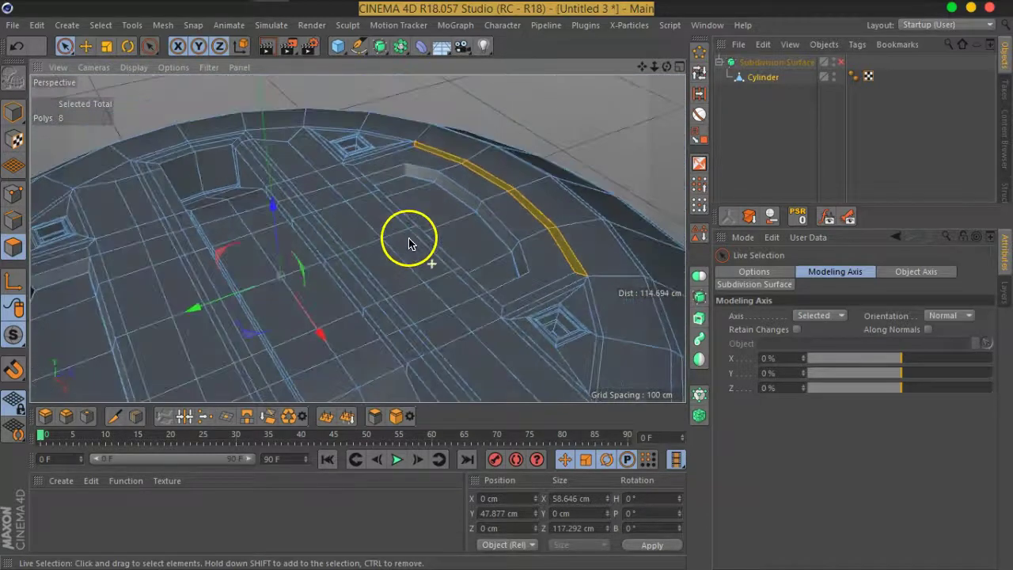
# Raise the selected strip polygons about 3 cm to form the groove edge
pyautogui.moveTo(277, 210)
pyautogui.mouseDown()
pyautogui.moveTo(282, 194)
pyautogui.moveTo(357, 186)
pyautogui.moveTo(629, 211)
pyautogui.moveTo(593, 181)
pyautogui.moveTo(376, 184)
pyautogui.mouseUp()
pyautogui.scroll(3, 327, 176)
pyautogui.scroll(3, 267, 182)
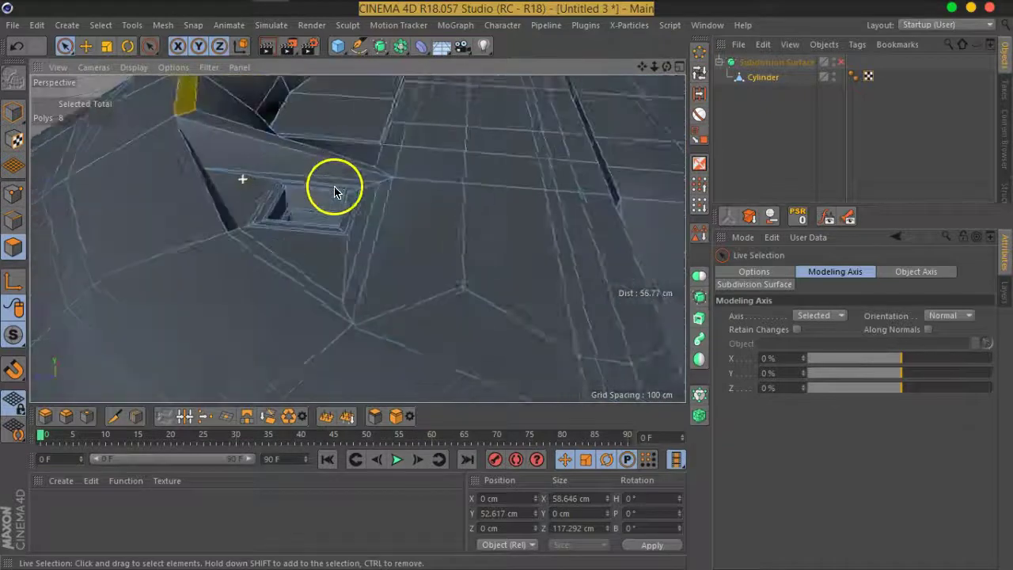
pyautogui.scroll(2, 335, 190)
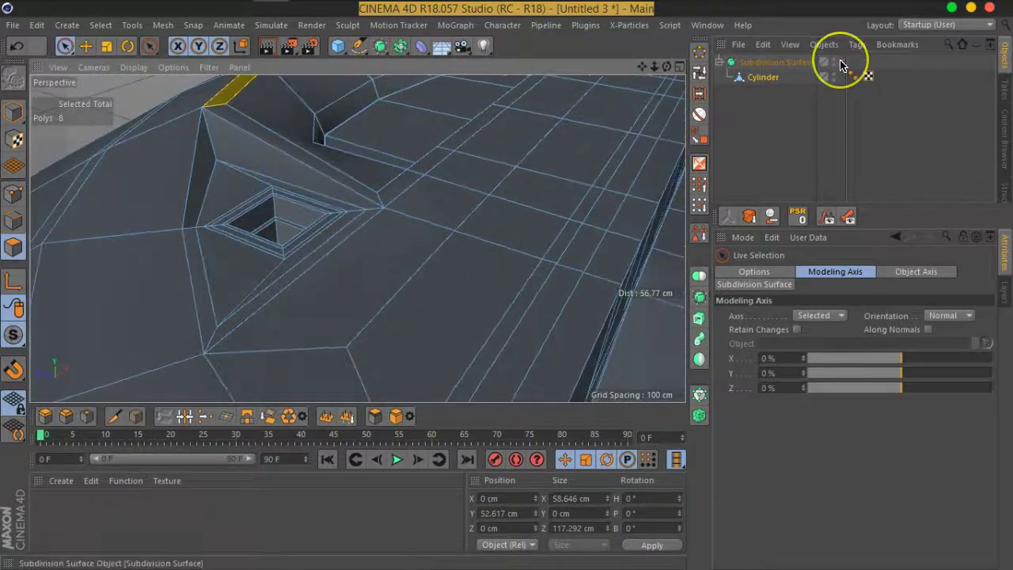
# Preview the groove with subdivision on, then turn subdivision off and zoom to the right recess
pyautogui.click(842, 63)
pyautogui.scroll(-5, 384, 154)
pyautogui.moveTo(385, 154)
pyautogui.keyDown('alt'); pyautogui.mouseDown()
pyautogui.moveTo(444, 177)
pyautogui.moveTo(385, 198)
pyautogui.mouseUp(); pyautogui.keyUp('alt')
pyautogui.moveTo(32, 205)
pyautogui.keyDown('alt'); pyautogui.mouseDown()
pyautogui.moveTo(132, 199)
pyautogui.moveTo(222, 169)
pyautogui.moveTo(77, 201)
pyautogui.moveTo(27, 199)
pyautogui.mouseUp(); pyautogui.keyUp('alt')
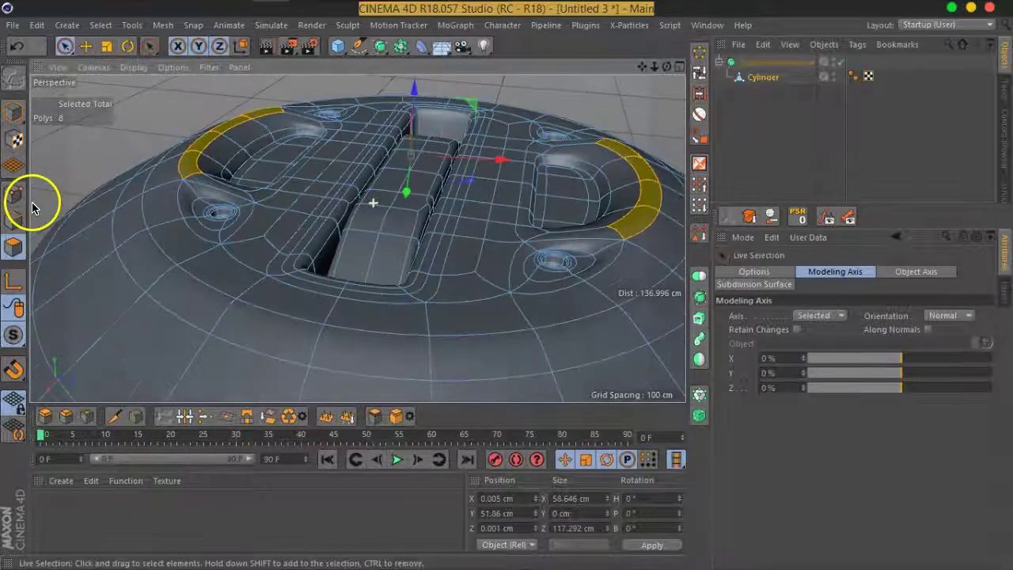
pyautogui.keyDown('alt'); pyautogui.moveTo(306, 222); pyautogui.dragTo(378, 237); pyautogui.keyUp('alt')
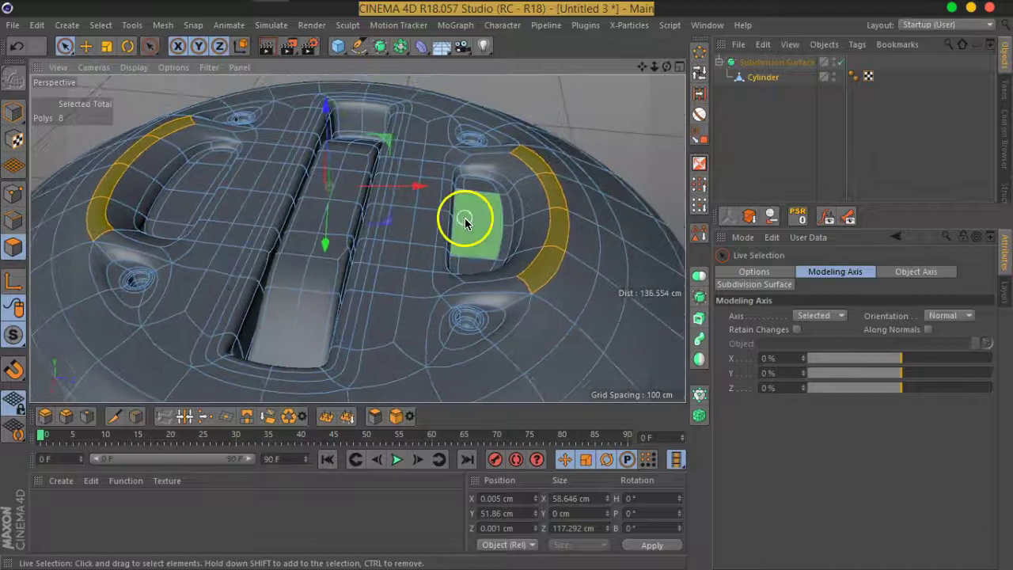
pyautogui.click(829, 76)
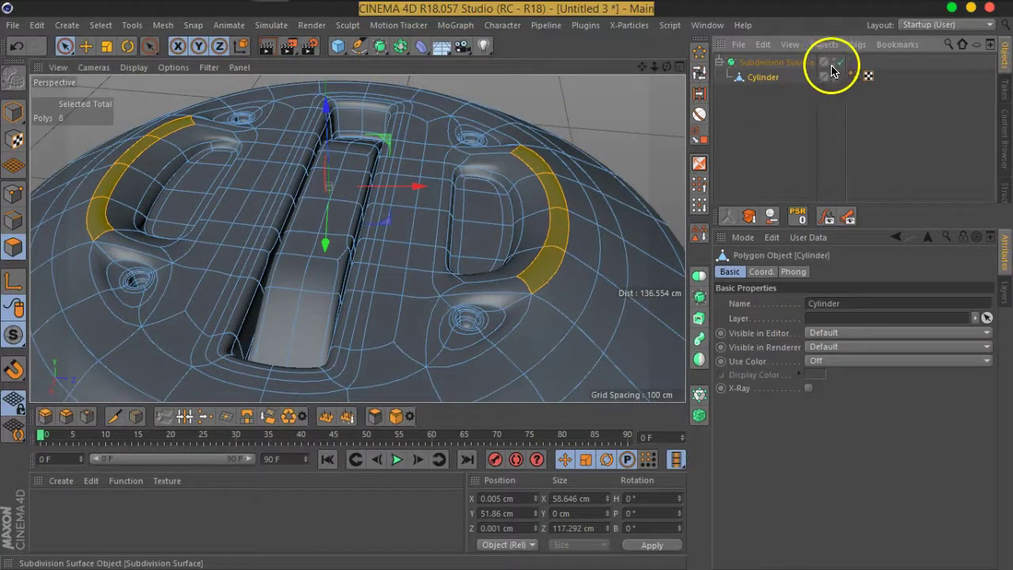
pyautogui.keyDown('alt'); pyautogui.moveTo(509, 193); pyautogui.dragTo(561, 219); pyautogui.keyUp('alt')
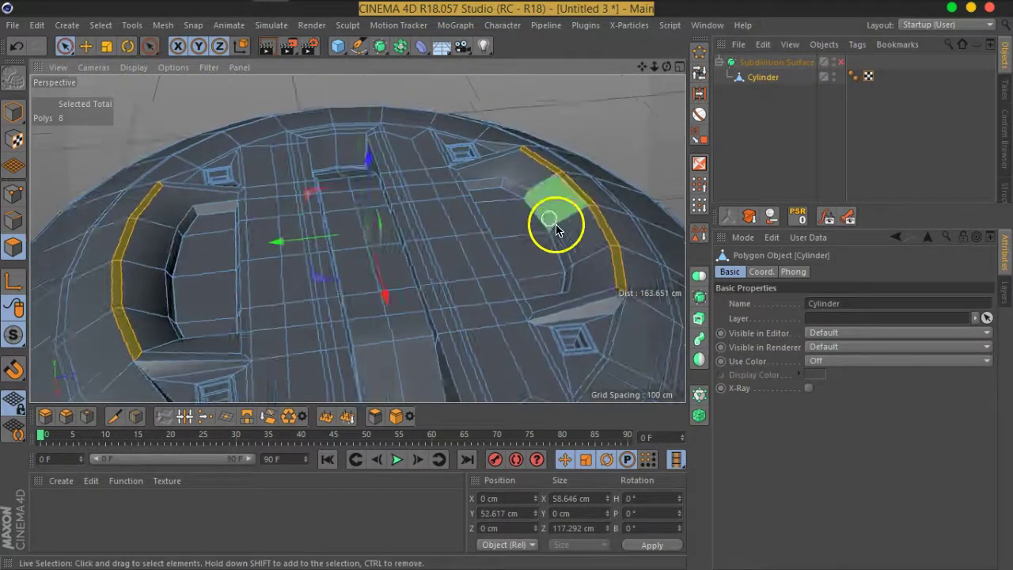
pyautogui.scroll(3, 545, 229)
# In edge mode, select three edges along the right recess's upper rim
pyautogui.click(13, 220)
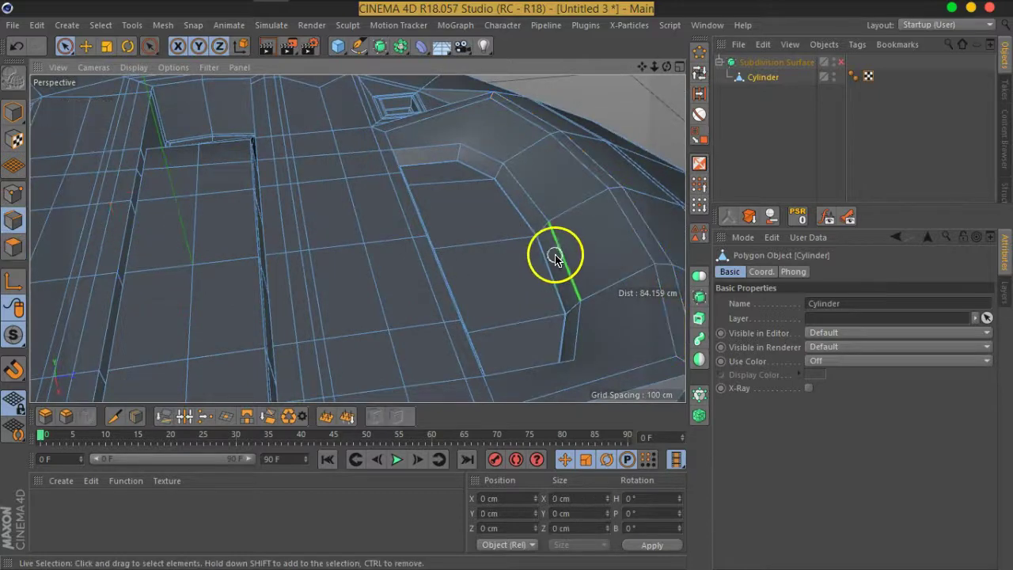
pyautogui.click(567, 261)
pyautogui.keyDown('shift'); pyautogui.click(521, 181); pyautogui.keyUp('shift')
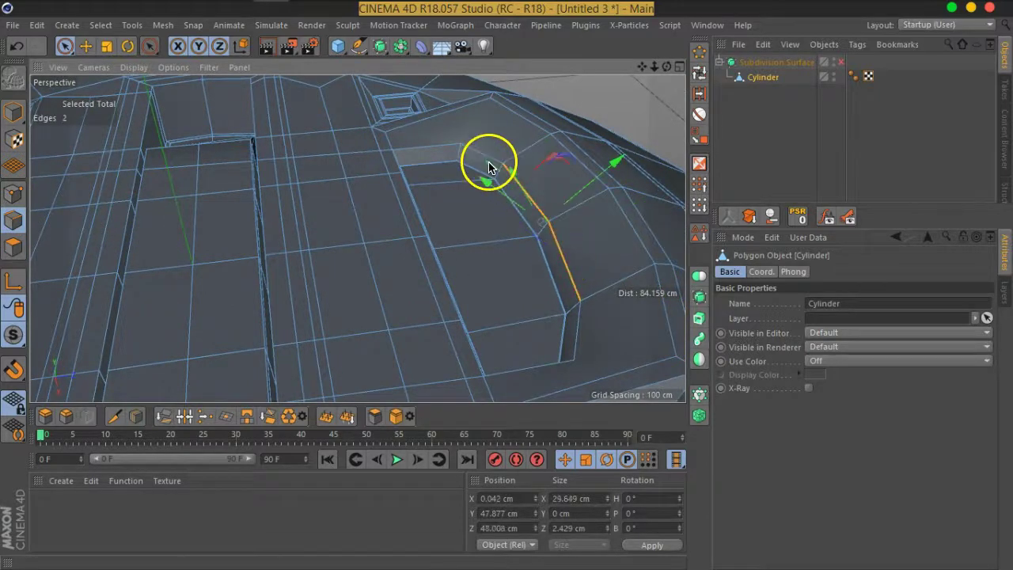
pyautogui.keyDown('shift'); pyautogui.click(452, 197); pyautogui.keyUp('shift')
pyautogui.moveTo(452, 197)
pyautogui.keyDown('alt'); pyautogui.mouseDown()
pyautogui.moveTo(290, 233)
pyautogui.moveTo(224, 228)
pyautogui.moveTo(410, 233)
pyautogui.moveTo(498, 206)
pyautogui.moveTo(537, 226)
pyautogui.mouseUp(); pyautogui.keyUp('alt')
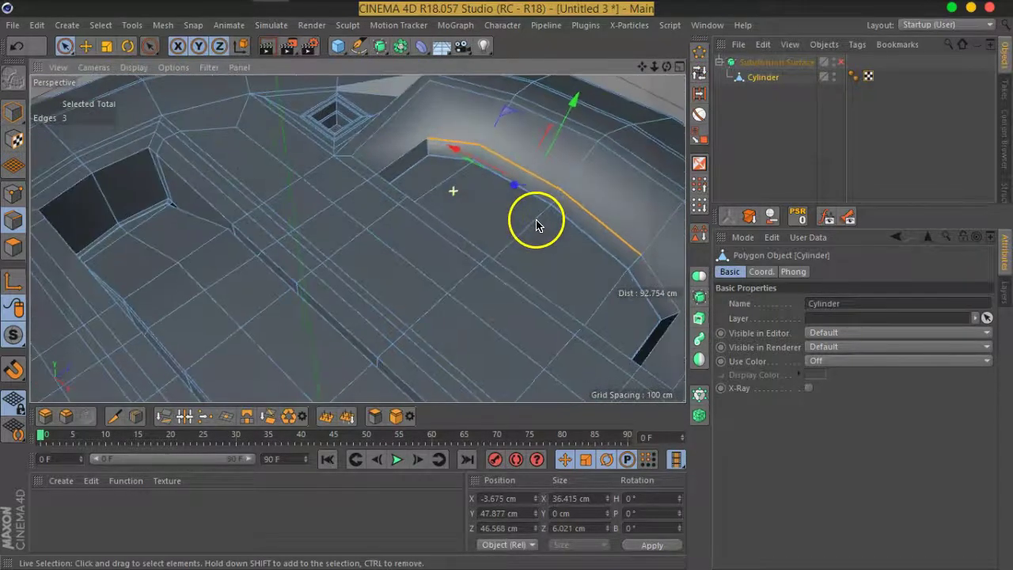
pyautogui.moveTo(617, 205)
pyautogui.keyDown('alt'); pyautogui.mouseDown()
pyautogui.moveTo(420, 185)
pyautogui.moveTo(393, 226)
pyautogui.moveTo(459, 235)
pyautogui.moveTo(536, 211)
pyautogui.moveTo(447, 235)
pyautogui.mouseUp(); pyautogui.keyUp('alt')
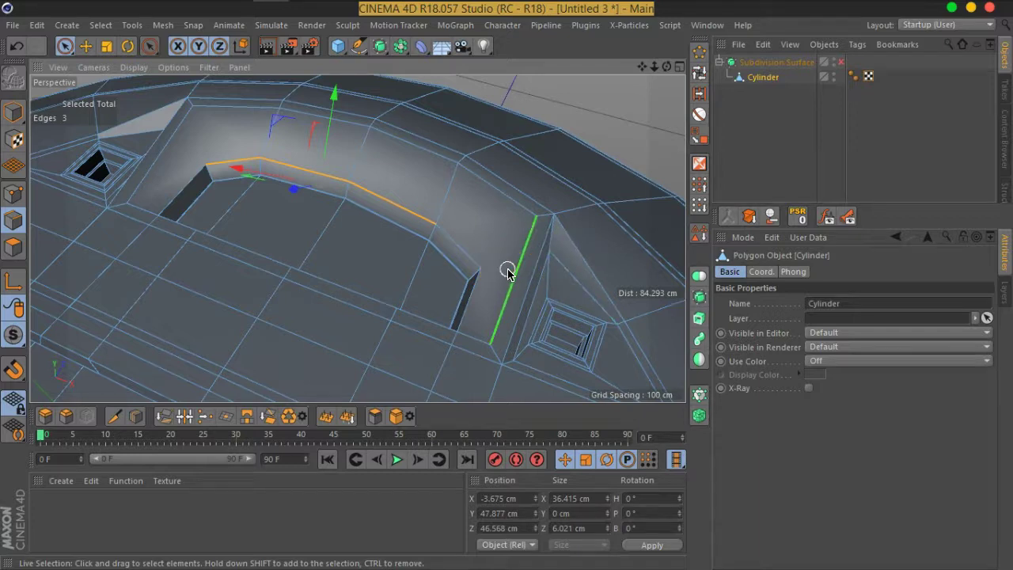
# Toggle subdivision smoothing on and off to compare the rim, leaving it off
pyautogui.click(840, 63)
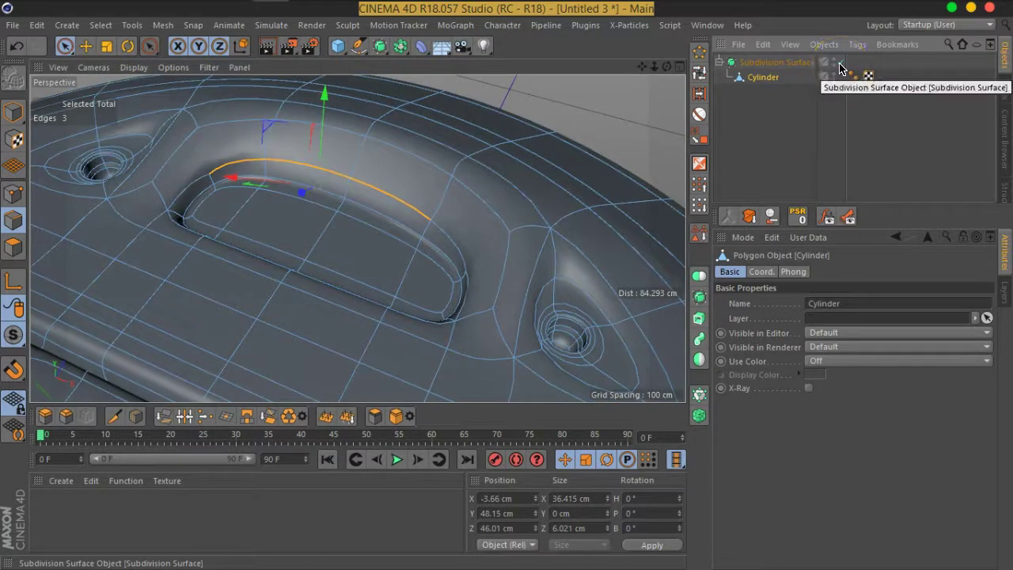
pyautogui.click(841, 63)
pyautogui.click(841, 63)
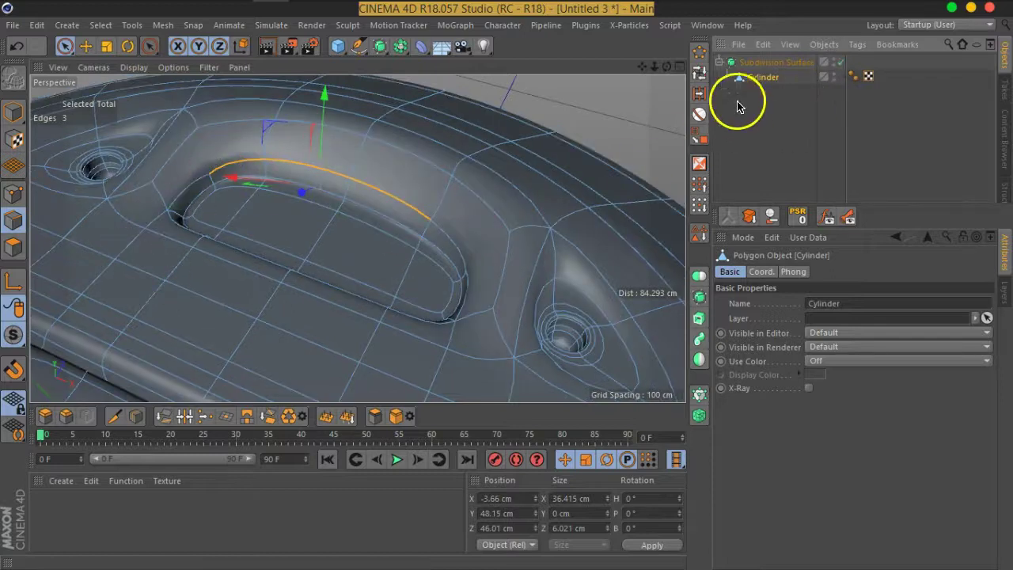
pyautogui.moveTo(832, 63); pyautogui.dragTo(845, 62)
pyautogui.click(840, 61)
pyautogui.moveTo(468, 232)
pyautogui.keyDown('alt'); pyautogui.mouseDown()
pyautogui.moveTo(443, 293)
pyautogui.moveTo(520, 248)
pyautogui.mouseUp(); pyautogui.keyUp('alt')
pyautogui.keyDown('alt'); pyautogui.moveTo(520, 249); pyautogui.dragTo(463, 307, button='right'); pyautogui.keyUp('alt')
pyautogui.moveTo(463, 307)
pyautogui.keyDown('alt'); pyautogui.mouseDown()
pyautogui.moveTo(481, 208)
pyautogui.moveTo(455, 237)
pyautogui.mouseUp(); pyautogui.keyUp('alt')
# Use Line Cut to add a new edge across the recess's right corner wall
pyautogui.rightClick(454, 237)
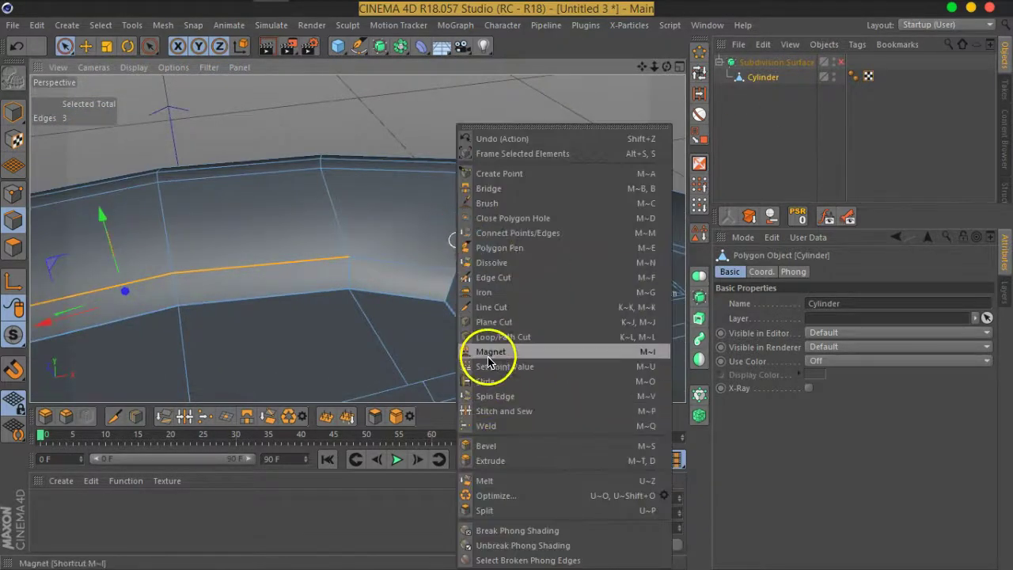
pyautogui.click(506, 307)
pyautogui.click(455, 273)
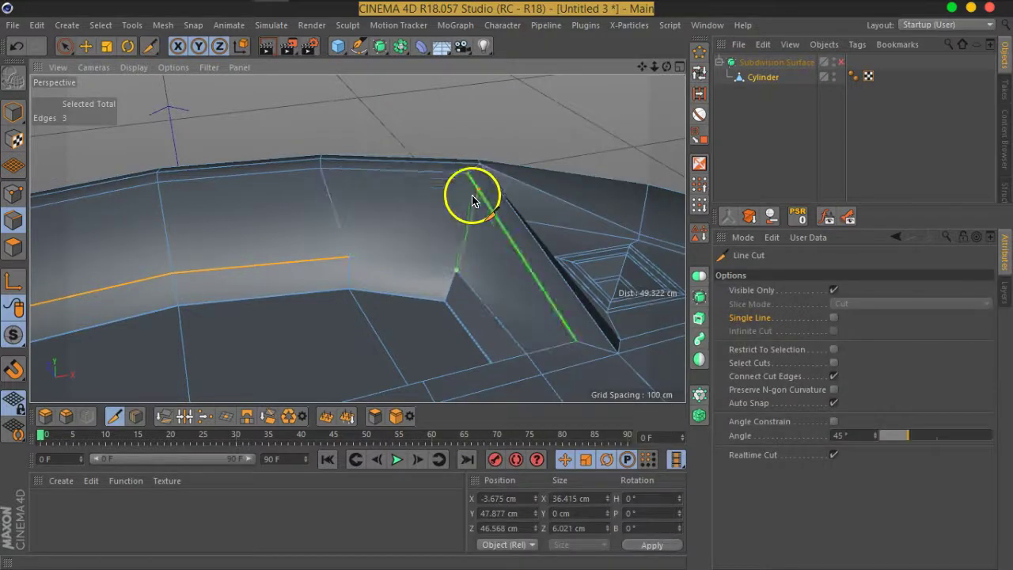
pyautogui.click(467, 173)
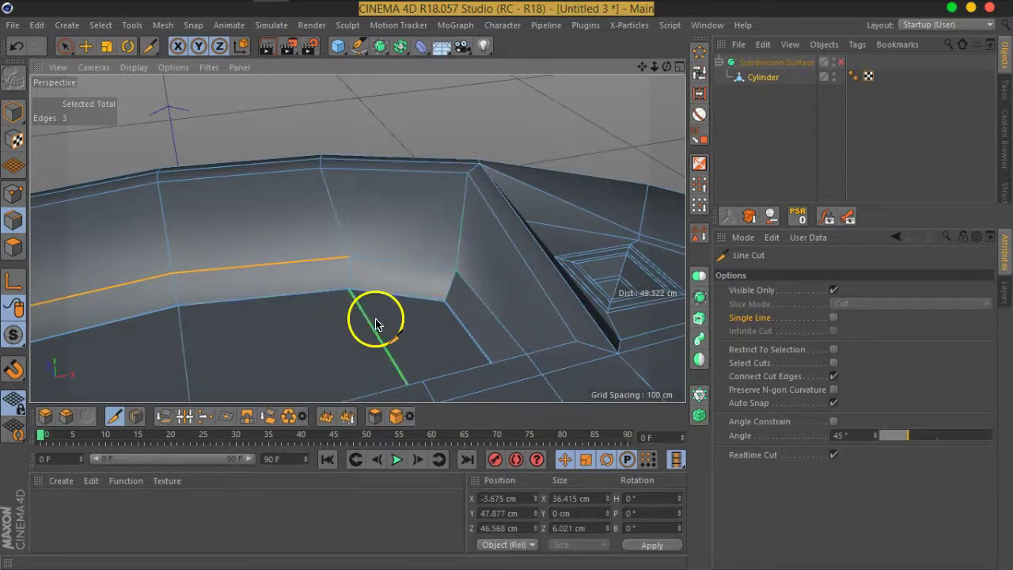
# Add another line cut near the recess corner
pyautogui.keyDown('alt'); pyautogui.moveTo(398, 291); pyautogui.dragTo(372, 301); pyautogui.keyUp('alt')
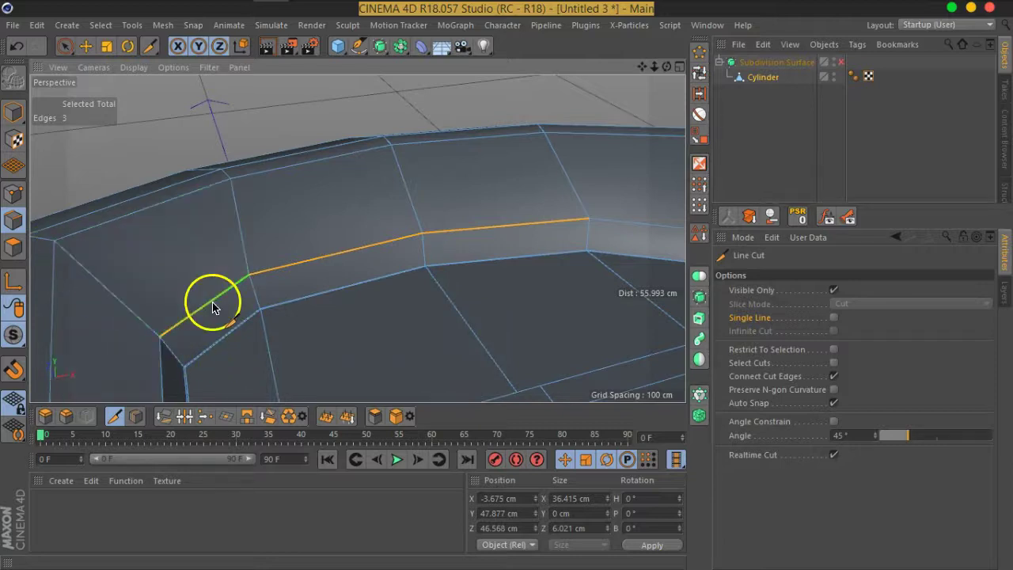
pyautogui.scroll(-5, 317, 317)
pyautogui.keyDown('alt'); pyautogui.moveTo(369, 287); pyautogui.dragTo(135, 308); pyautogui.keyUp('alt')
pyautogui.scroll(3, 150, 284)
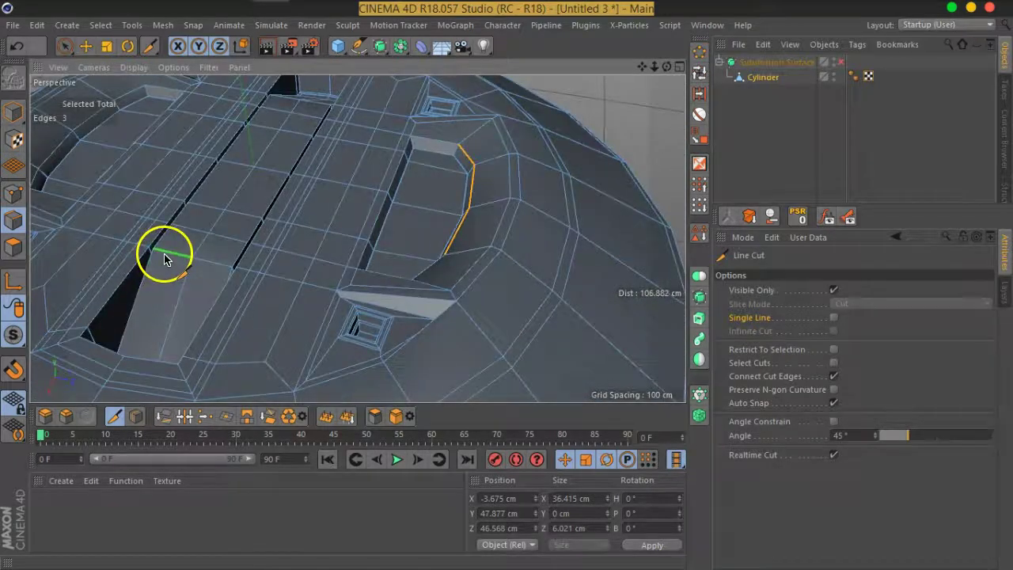
pyautogui.moveTo(164, 259)
pyautogui.keyDown('alt'); pyautogui.mouseDown()
pyautogui.moveTo(333, 293)
pyautogui.moveTo(132, 265)
pyautogui.mouseUp(); pyautogui.keyUp('alt')
pyautogui.keyDown('alt'); pyautogui.moveTo(80, 247); pyautogui.dragTo(421, 194); pyautogui.keyUp('alt')
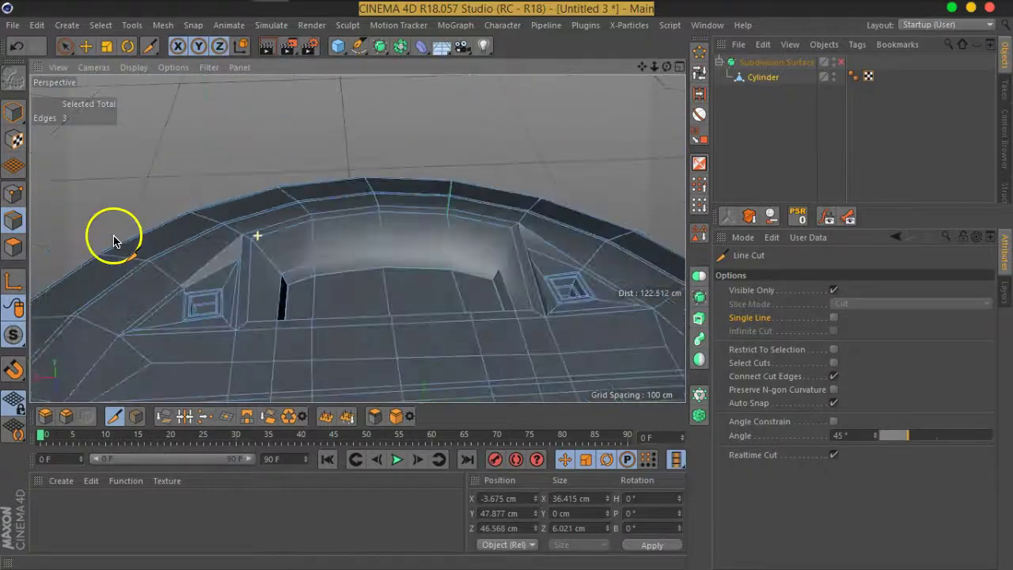
pyautogui.scroll(3, 422, 194)
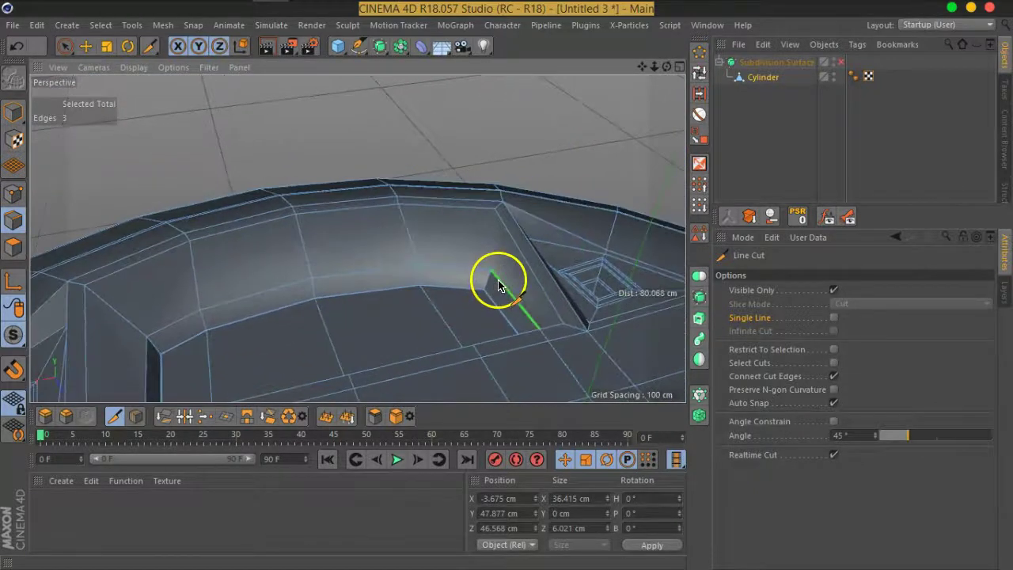
pyautogui.click(491, 272)
# Check the cuts with subdivision on, then turn it off and return to Live Selection
pyautogui.moveTo(494, 218)
pyautogui.keyDown('alt'); pyautogui.mouseDown()
pyautogui.moveTo(429, 300)
pyautogui.moveTo(454, 282)
pyautogui.moveTo(280, 289)
pyautogui.mouseUp(); pyautogui.keyUp('alt')
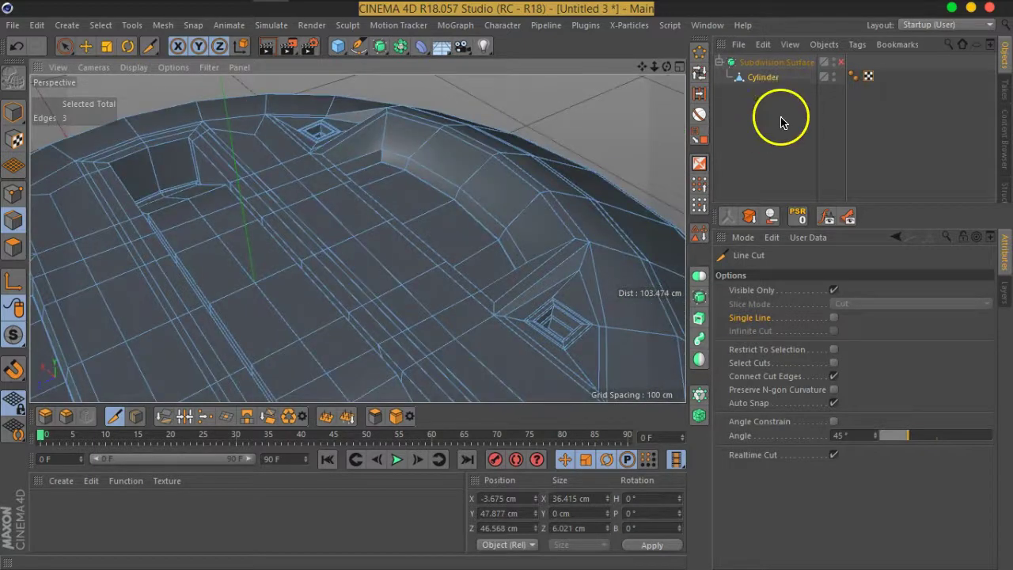
pyautogui.click(841, 63)
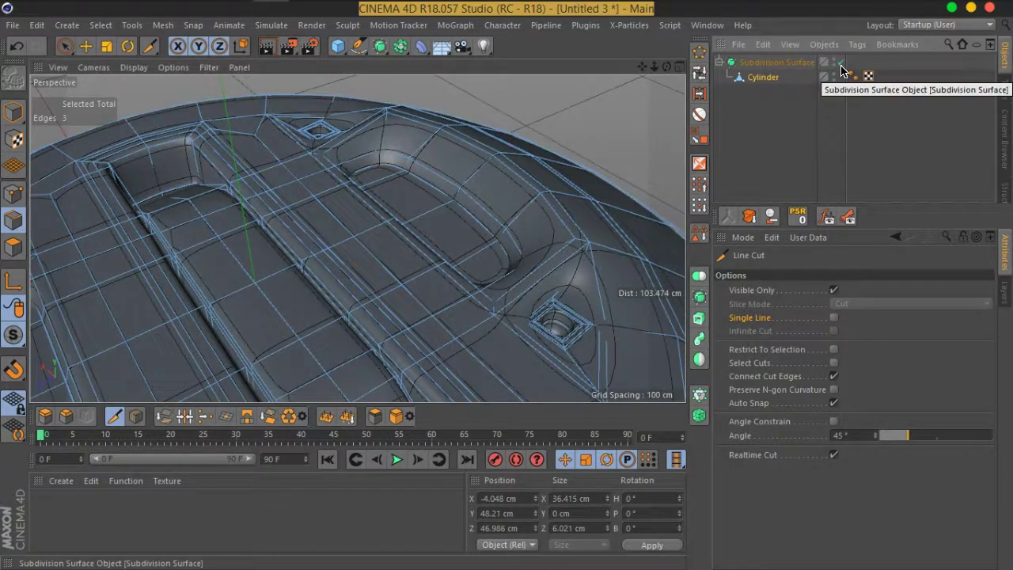
pyautogui.moveTo(614, 195)
pyautogui.keyDown('alt'); pyautogui.mouseDown()
pyautogui.moveTo(525, 210)
pyautogui.moveTo(463, 253)
pyautogui.moveTo(469, 221)
pyautogui.moveTo(169, 219)
pyautogui.moveTo(364, 240)
pyautogui.moveTo(223, 275)
pyautogui.moveTo(319, 181)
pyautogui.mouseUp(); pyautogui.keyUp('alt')
pyautogui.scroll(3, 319, 181)
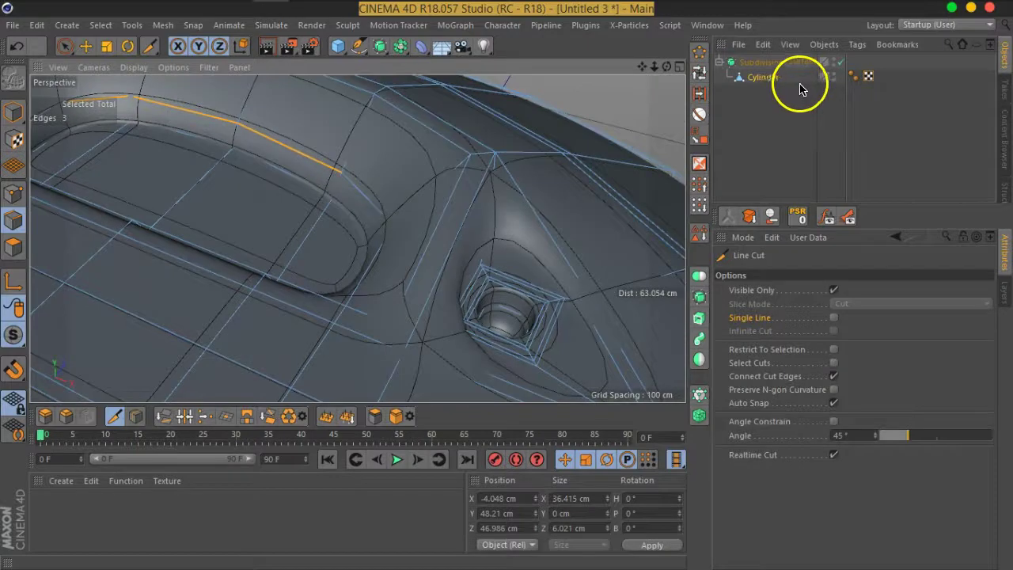
pyautogui.click(841, 62)
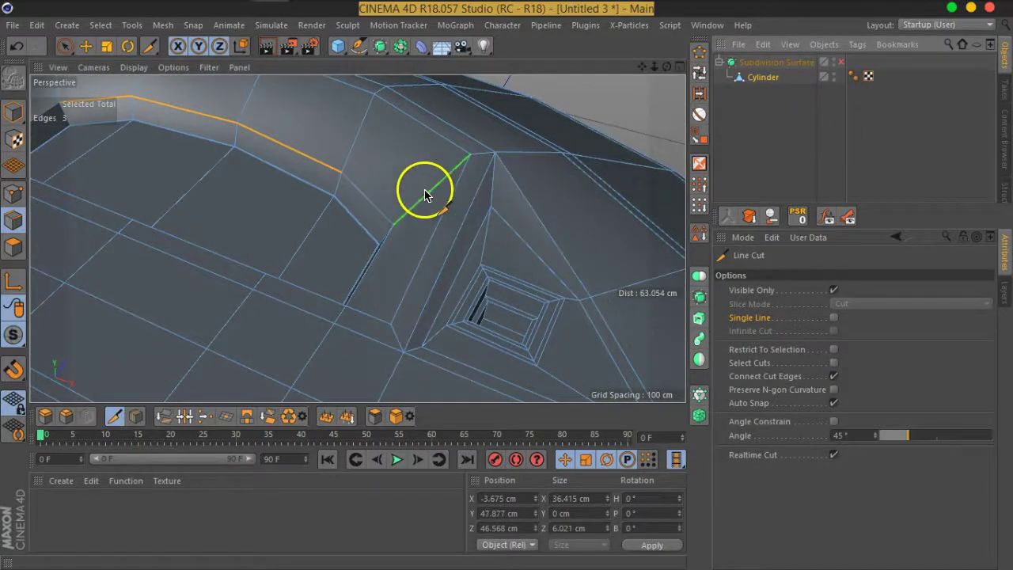
pyautogui.click(65, 45)
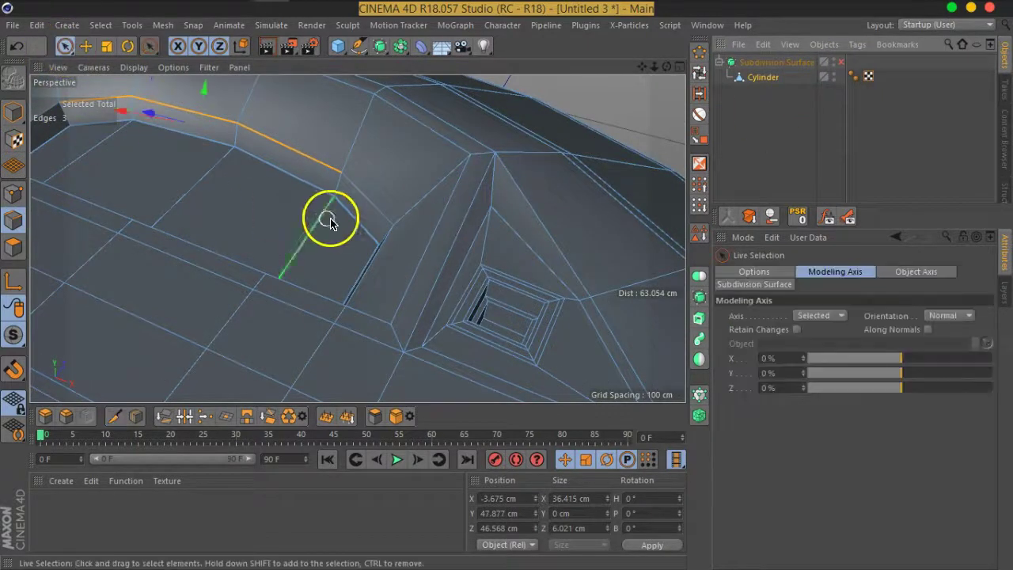
# Add the left recess rim edges to the selection and raise all eight about 2.7 cm
pyautogui.keyDown('shift'); pyautogui.click(367, 193); pyautogui.keyUp('shift')
pyautogui.moveTo(312, 237)
pyautogui.keyDown('alt'); pyautogui.mouseDown()
pyautogui.moveTo(319, 228)
pyautogui.moveTo(292, 202)
pyautogui.moveTo(366, 233)
pyautogui.moveTo(384, 264)
pyautogui.moveTo(529, 276)
pyautogui.moveTo(206, 237)
pyautogui.mouseUp(); pyautogui.keyUp('alt')
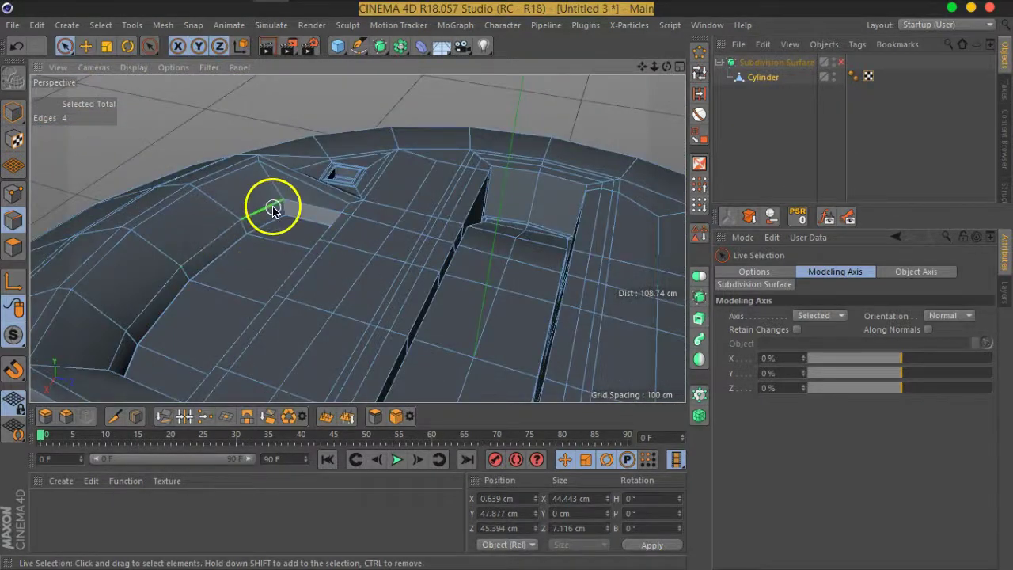
pyautogui.scroll(3, 273, 209)
pyautogui.keyDown('shift'); pyautogui.click(178, 261); pyautogui.keyUp('shift')
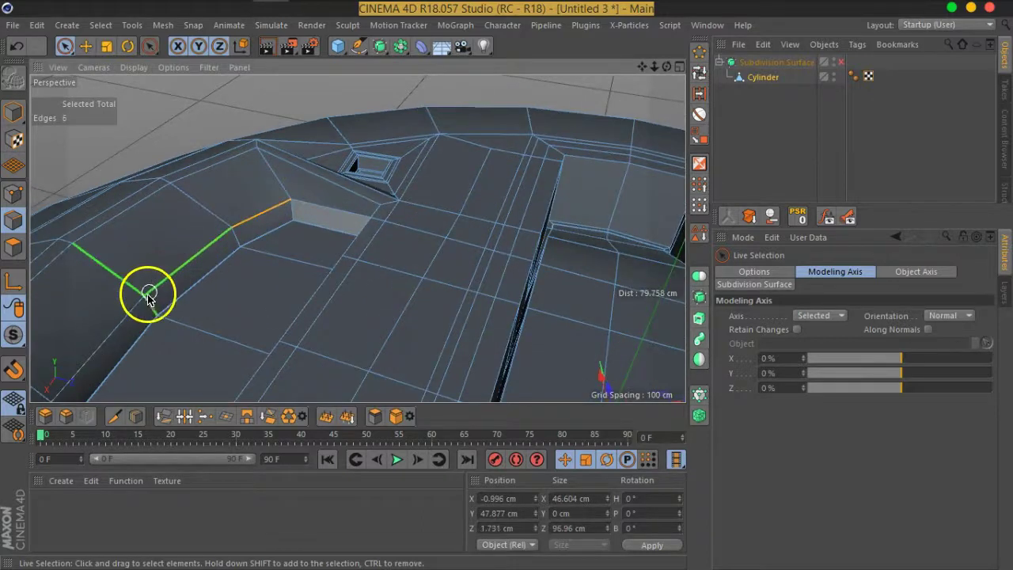
pyautogui.moveTo(123, 333)
pyautogui.keyDown('alt'); pyautogui.mouseDown()
pyautogui.moveTo(278, 282)
pyautogui.moveTo(217, 287)
pyautogui.moveTo(195, 255)
pyautogui.mouseUp(); pyautogui.keyUp('alt')
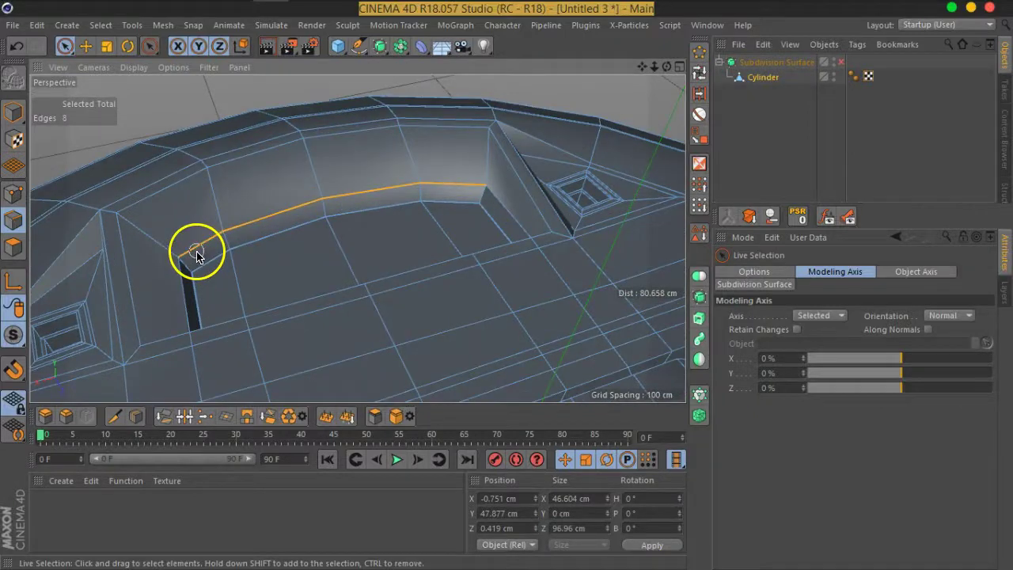
pyautogui.moveTo(235, 324)
pyautogui.keyDown('alt'); pyautogui.mouseDown()
pyautogui.moveTo(407, 276)
pyautogui.moveTo(430, 251)
pyautogui.moveTo(519, 231)
pyautogui.moveTo(432, 258)
pyautogui.mouseUp(); pyautogui.keyUp('alt')
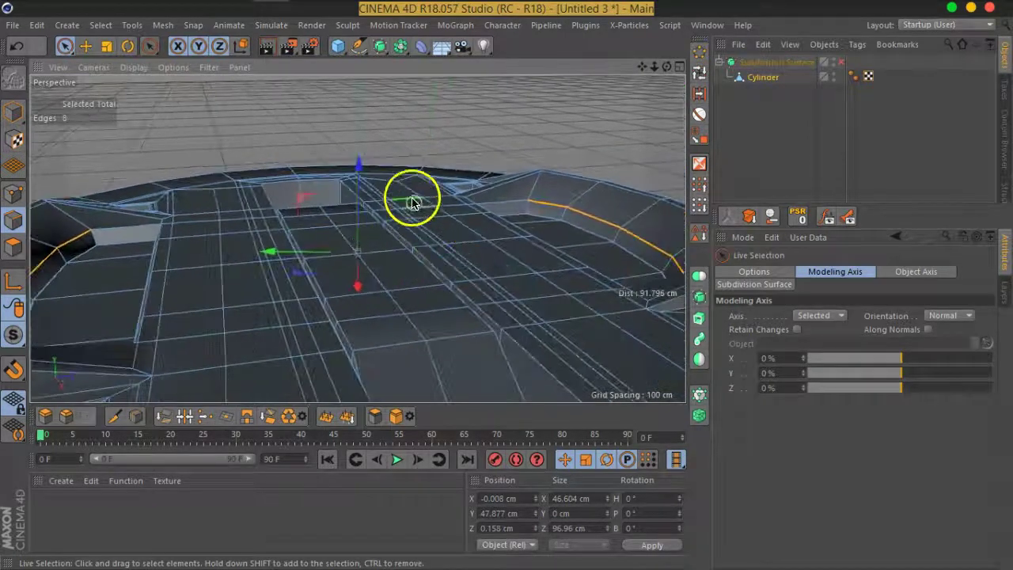
pyautogui.moveTo(362, 170); pyautogui.dragTo(361, 168)
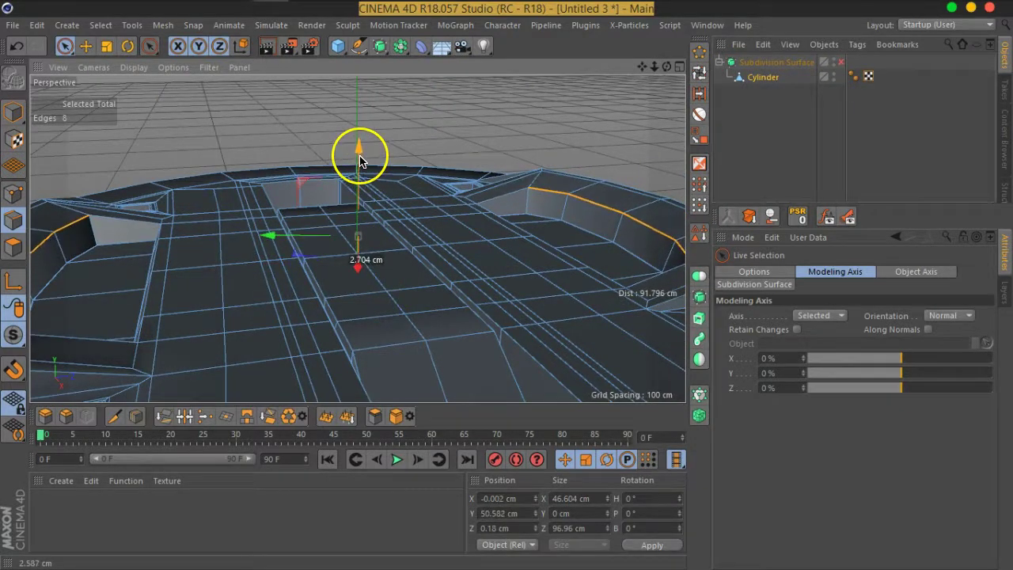
pyautogui.moveTo(360, 160); pyautogui.dragTo(361, 163)
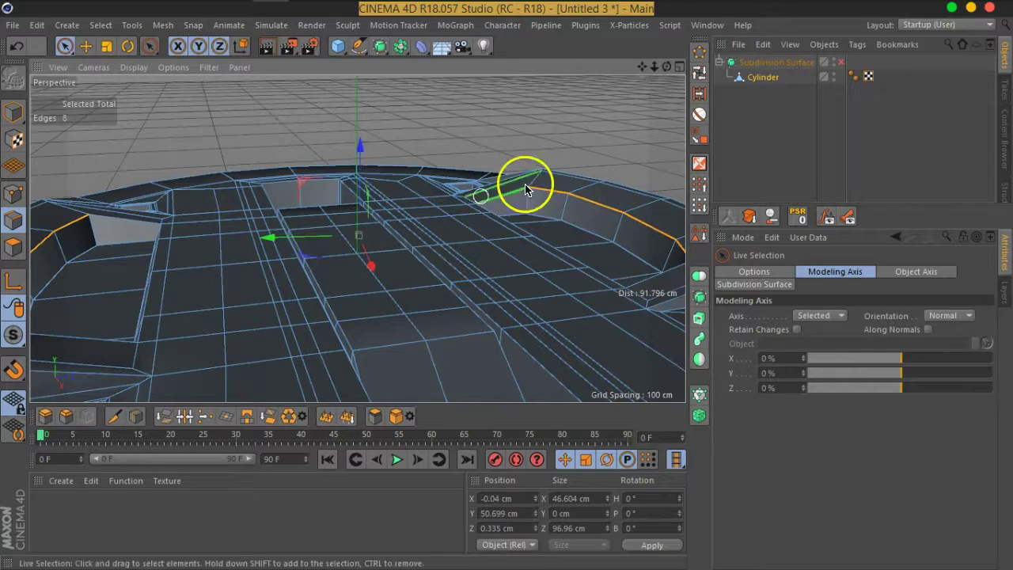
# Turn subdivision on, deselect to view the smoothed panel, then reselect the Cylinder
pyautogui.click(842, 67)
pyautogui.click(802, 118)
pyautogui.moveTo(465, 226)
pyautogui.keyDown('alt'); pyautogui.mouseDown()
pyautogui.moveTo(446, 276)
pyautogui.moveTo(251, 296)
pyautogui.moveTo(307, 357)
pyautogui.moveTo(372, 369)
pyautogui.moveTo(415, 350)
pyautogui.moveTo(311, 307)
pyautogui.mouseUp(); pyautogui.keyUp('alt')
pyautogui.scroll(-3, 449, 276)
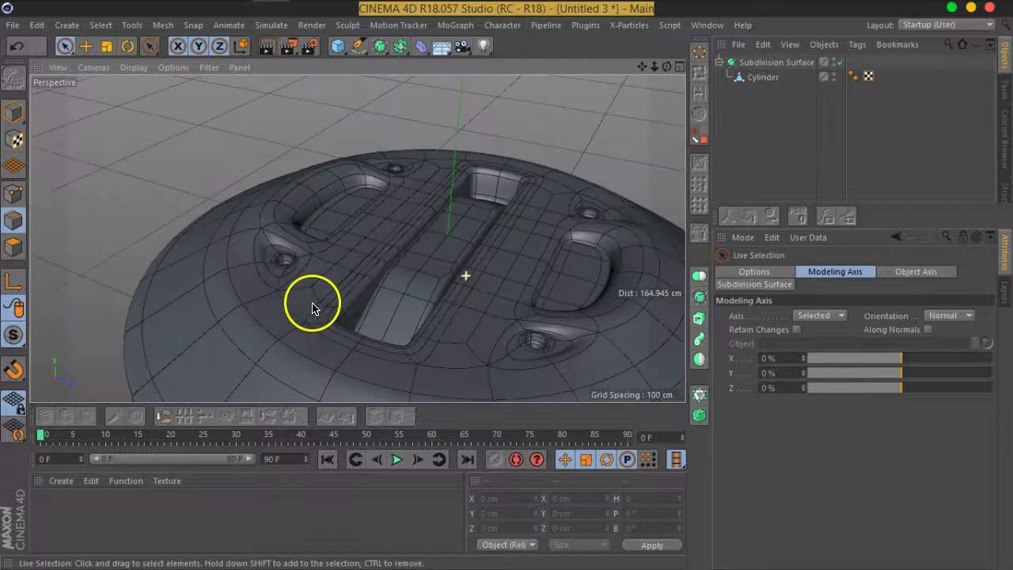
pyautogui.scroll(2, 388, 242)
pyautogui.scroll(2, 450, 271)
pyautogui.scroll(1, 502, 219)
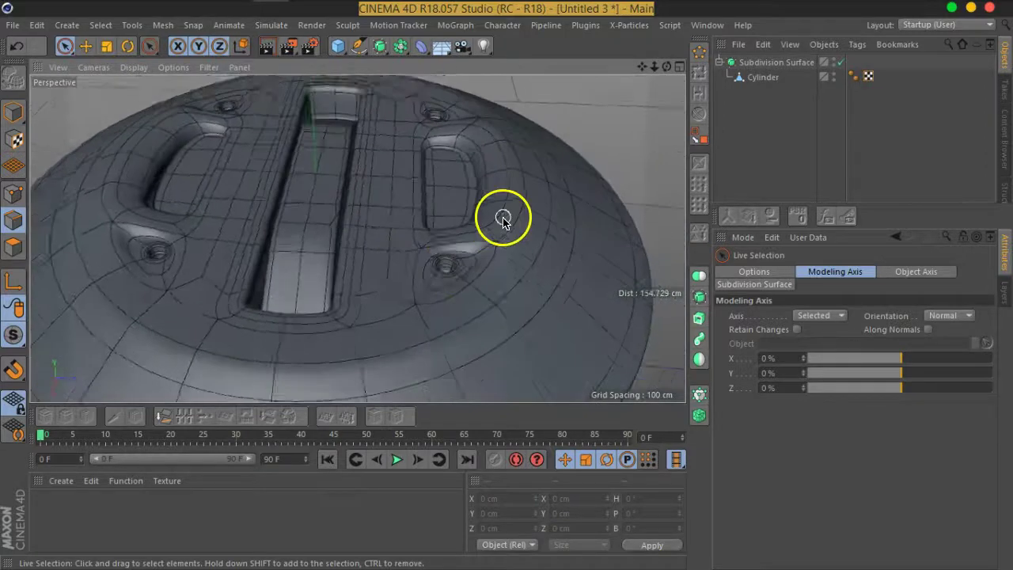
pyautogui.scroll(2, 504, 220)
pyautogui.click(761, 77)
# Add a Loop/Path Cut at 23% offset (1.284 cm) along the groove's inner wall
pyautogui.rightClick(518, 190)
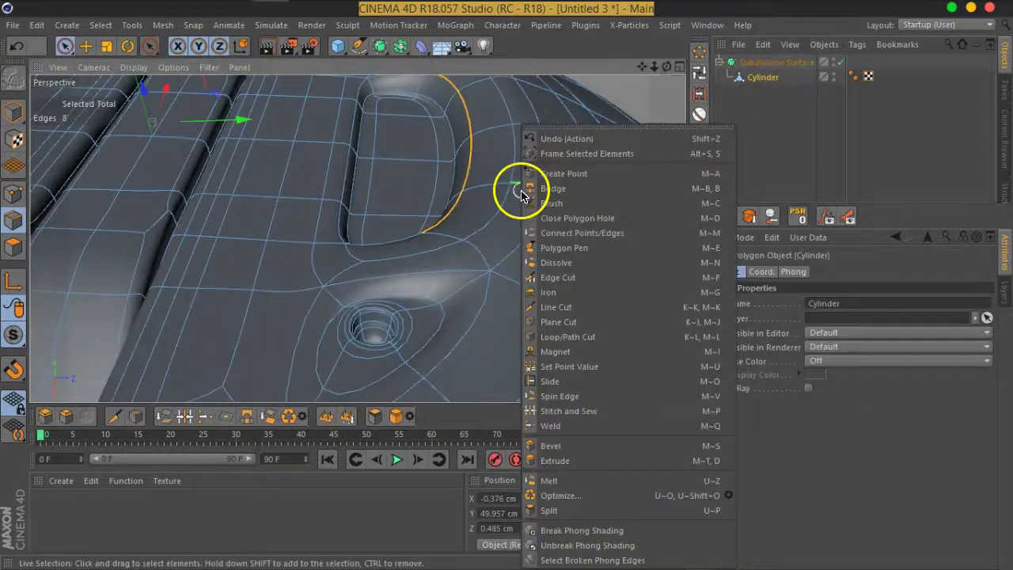
pyautogui.click(568, 337)
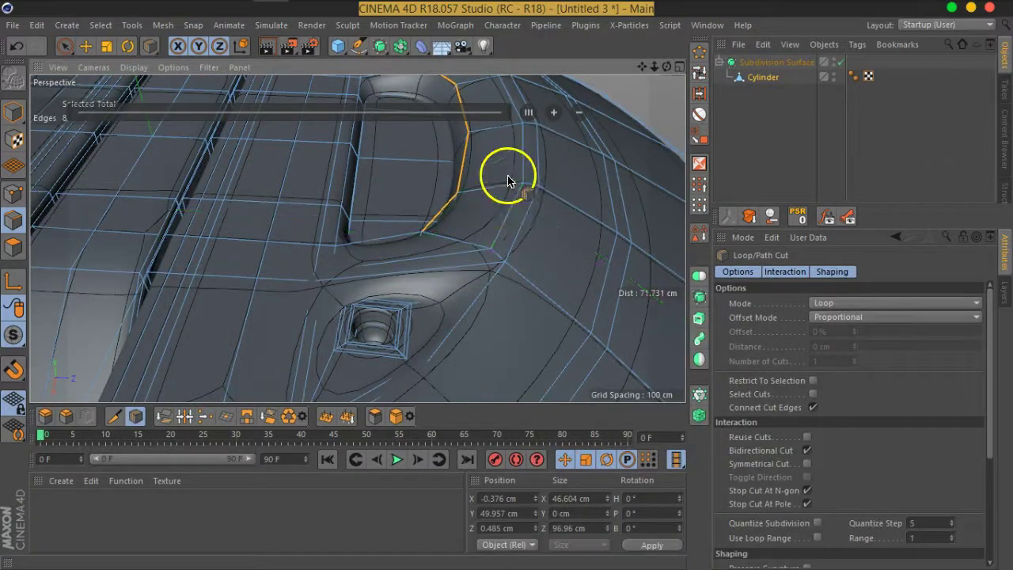
pyautogui.click(840, 62)
pyautogui.moveTo(511, 277)
pyautogui.keyDown('alt'); pyautogui.mouseDown()
pyautogui.moveTo(561, 267)
pyautogui.moveTo(500, 296)
pyautogui.moveTo(395, 318)
pyautogui.moveTo(549, 333)
pyautogui.moveTo(578, 289)
pyautogui.moveTo(538, 290)
pyautogui.moveTo(441, 378)
pyautogui.mouseUp(); pyautogui.keyUp('alt')
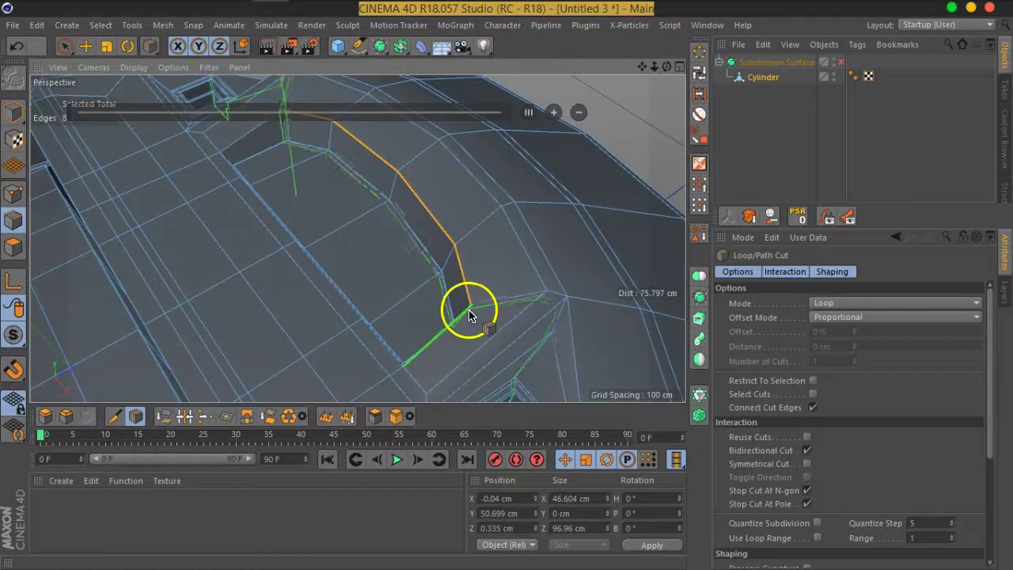
pyautogui.moveTo(497, 307)
pyautogui.keyDown('alt'); pyautogui.mouseDown()
pyautogui.moveTo(474, 333)
pyautogui.moveTo(414, 332)
pyautogui.moveTo(554, 340)
pyautogui.moveTo(463, 294)
pyautogui.moveTo(513, 276)
pyautogui.moveTo(546, 299)
pyautogui.moveTo(535, 342)
pyautogui.mouseUp(); pyautogui.keyUp('alt')
pyautogui.scroll(3, 344, 220)
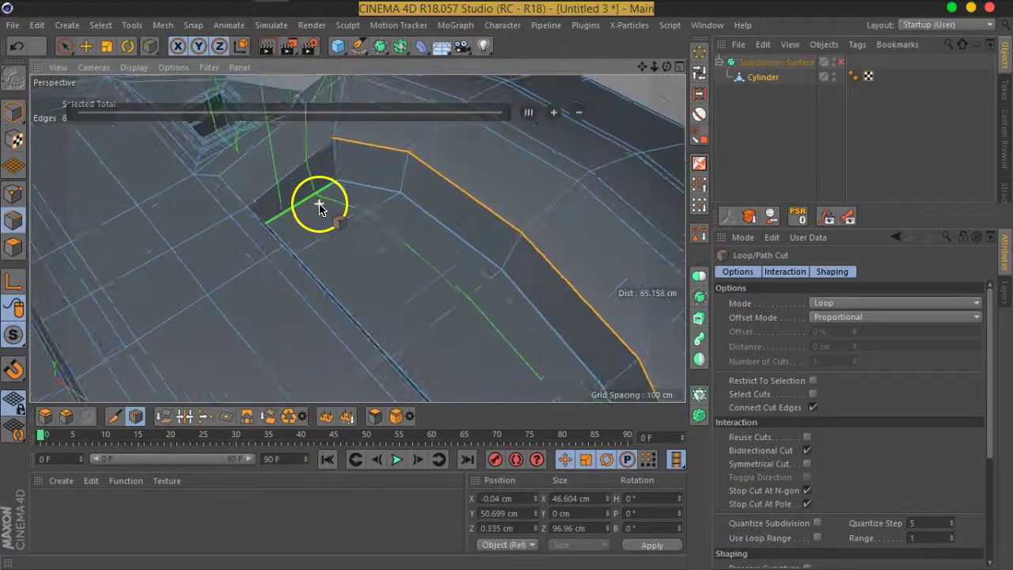
pyautogui.click(332, 154)
# Deselect the object and turn subdivision smoothing on to view the result
pyautogui.moveTo(327, 215)
pyautogui.keyDown('alt'); pyautogui.mouseDown()
pyautogui.moveTo(266, 280)
pyautogui.moveTo(452, 245)
pyautogui.moveTo(268, 247)
pyautogui.moveTo(261, 232)
pyautogui.moveTo(460, 265)
pyautogui.mouseUp(); pyautogui.keyUp('alt')
pyautogui.keyDown('alt'); pyautogui.moveTo(439, 226); pyautogui.dragTo(428, 207); pyautogui.keyUp('alt')
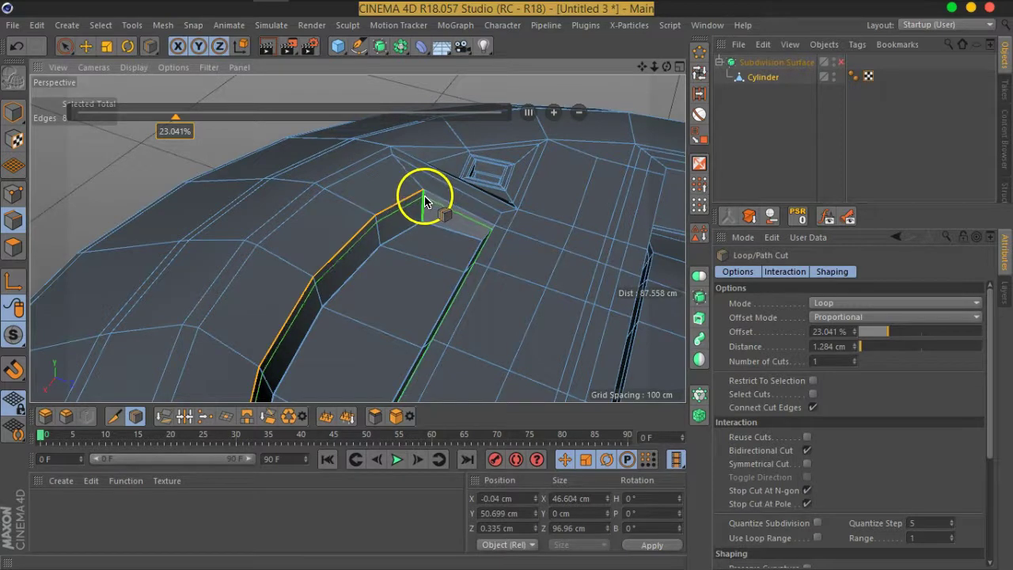
pyautogui.click(795, 127)
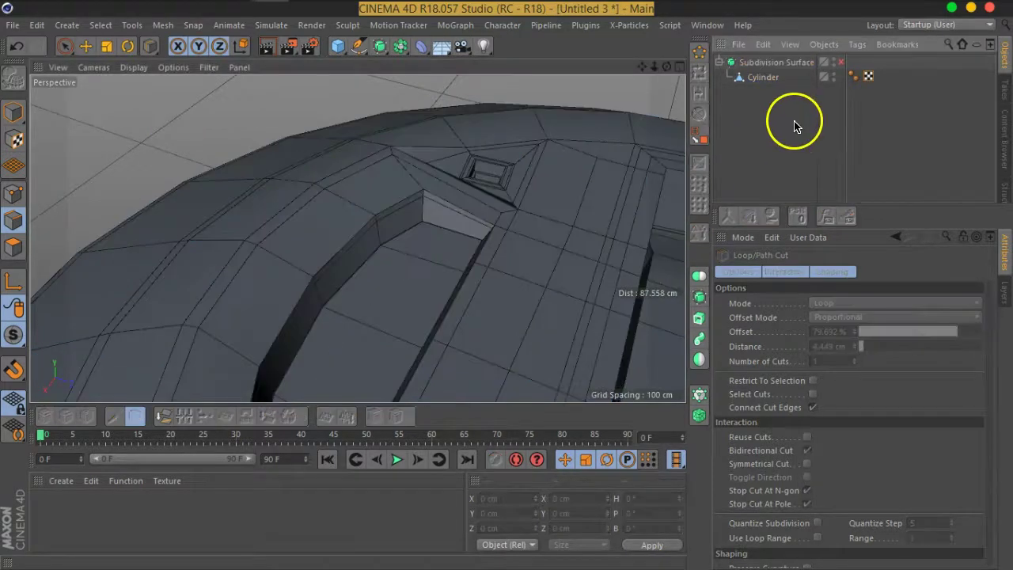
pyautogui.click(842, 62)
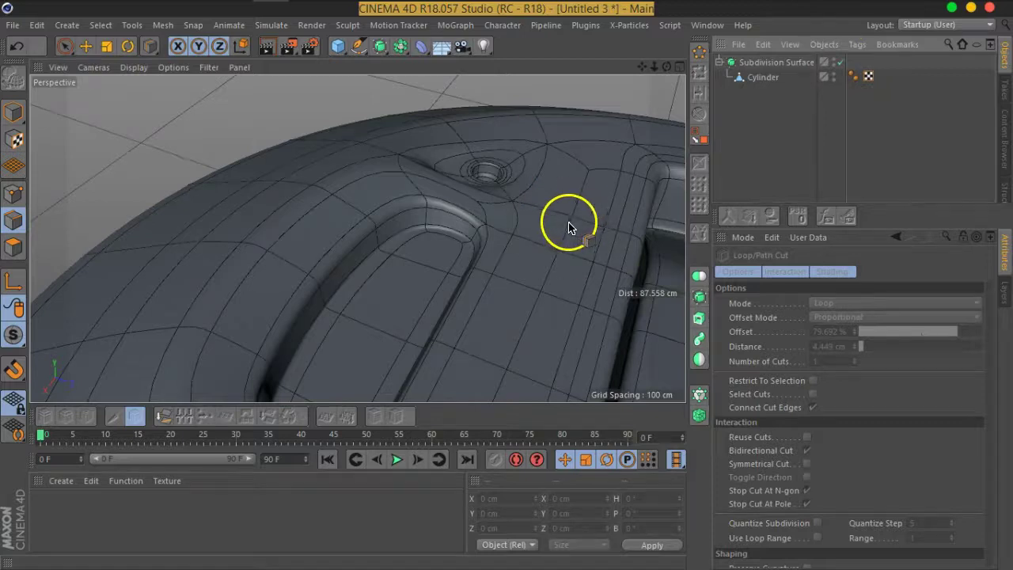
# Frame the whole plate and select the Cylinder mesh for editing
pyautogui.scroll(-5, 568, 228)
pyautogui.keyDown('alt'); pyautogui.moveTo(542, 308); pyautogui.dragTo(322, 272, button='middle'); pyautogui.keyUp('alt')
pyautogui.moveTo(321, 272)
pyautogui.keyDown('alt'); pyautogui.mouseDown()
pyautogui.moveTo(457, 287)
pyautogui.moveTo(464, 271)
pyautogui.mouseUp(); pyautogui.keyUp('alt')
pyautogui.scroll(1, 433, 213)
pyautogui.scroll(1, 445, 220)
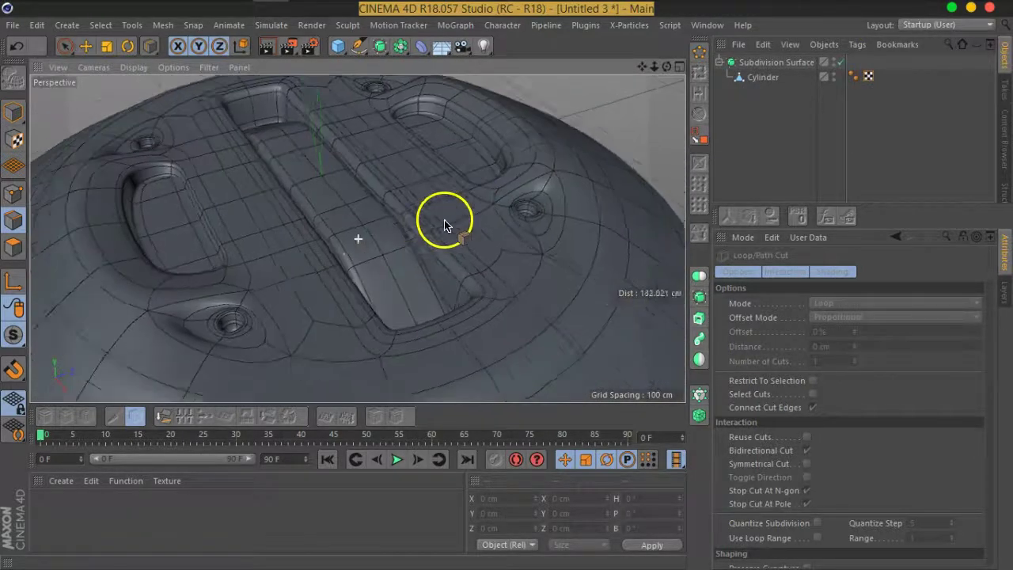
pyautogui.scroll(1, 440, 190)
pyautogui.scroll(1, 419, 170)
pyautogui.click(762, 78)
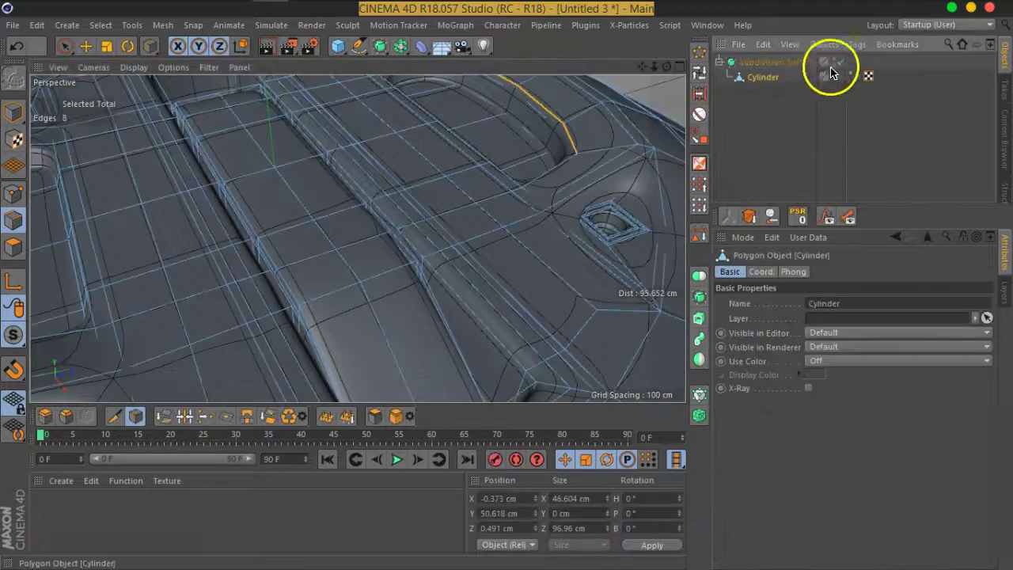
pyautogui.keyDown('alt'); pyautogui.moveTo(501, 239); pyautogui.dragTo(227, 259); pyautogui.keyUp('alt')
# With Live Selection, pick four edges along the central strip, then re-enable subdivision
pyautogui.click(66, 46)
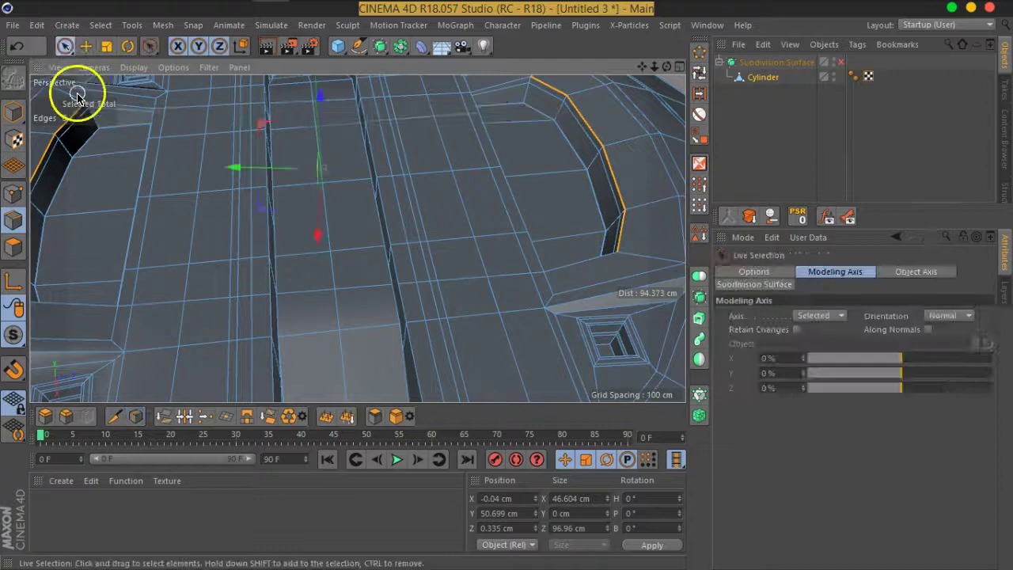
pyautogui.scroll(2, 395, 237)
pyautogui.scroll(2, 447, 266)
pyautogui.moveTo(447, 267)
pyautogui.keyDown('alt'); pyautogui.mouseDown()
pyautogui.moveTo(465, 253)
pyautogui.moveTo(452, 277)
pyautogui.mouseUp(); pyautogui.keyUp('alt')
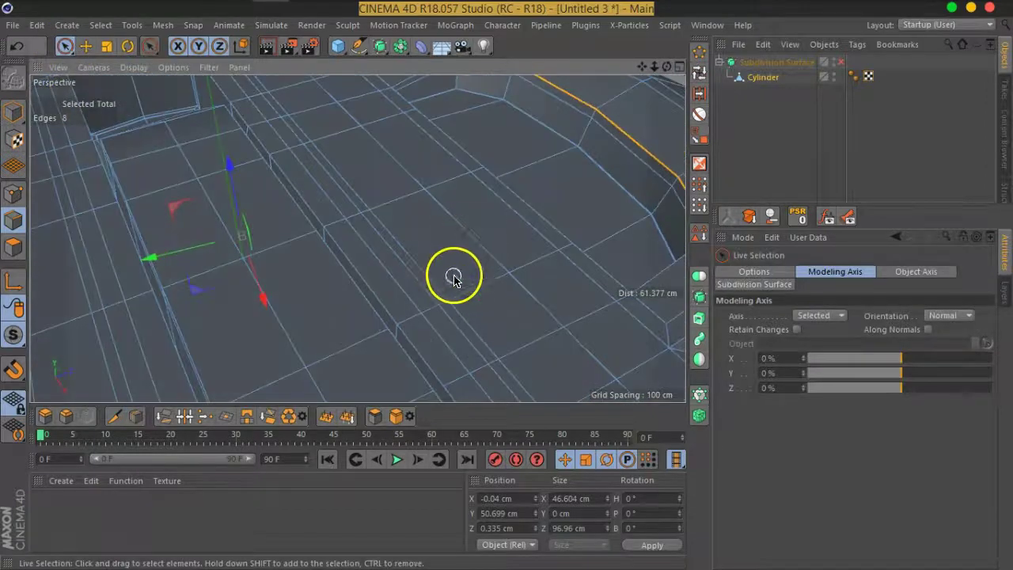
pyautogui.click(406, 244)
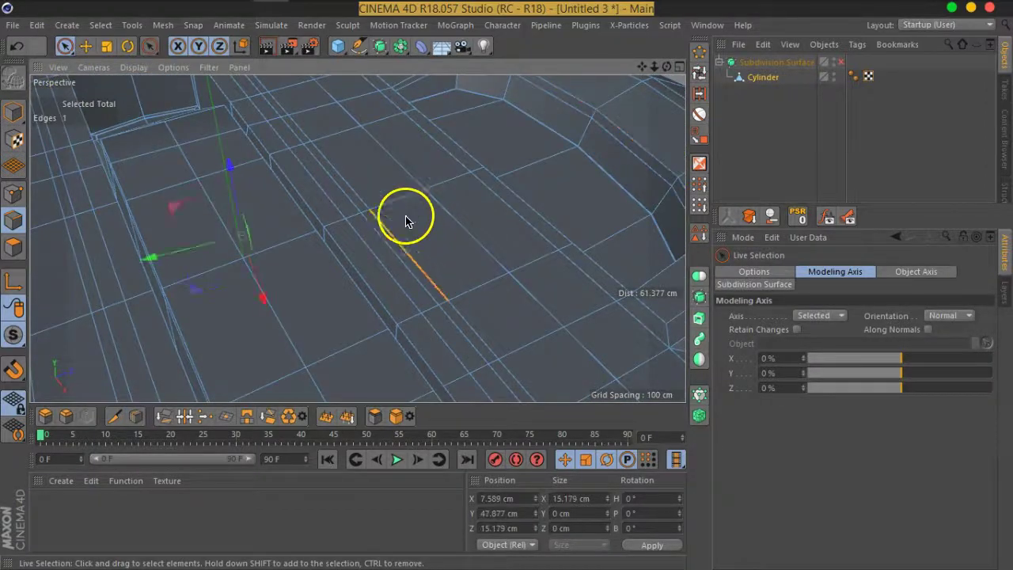
pyautogui.moveTo(320, 267)
pyautogui.keyDown('alt'); pyautogui.mouseDown()
pyautogui.moveTo(443, 198)
pyautogui.moveTo(314, 240)
pyautogui.mouseUp(); pyautogui.keyUp('alt')
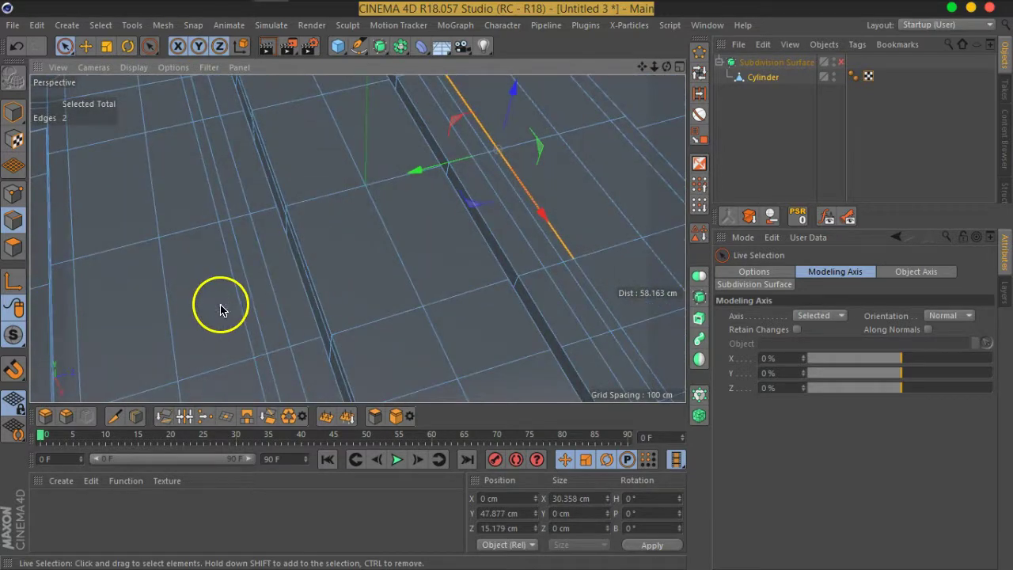
pyautogui.moveTo(359, 271)
pyautogui.keyDown('alt'); pyautogui.mouseDown()
pyautogui.moveTo(357, 227)
pyautogui.moveTo(375, 151)
pyautogui.moveTo(314, 233)
pyautogui.moveTo(361, 208)
pyautogui.mouseUp(); pyautogui.keyUp('alt')
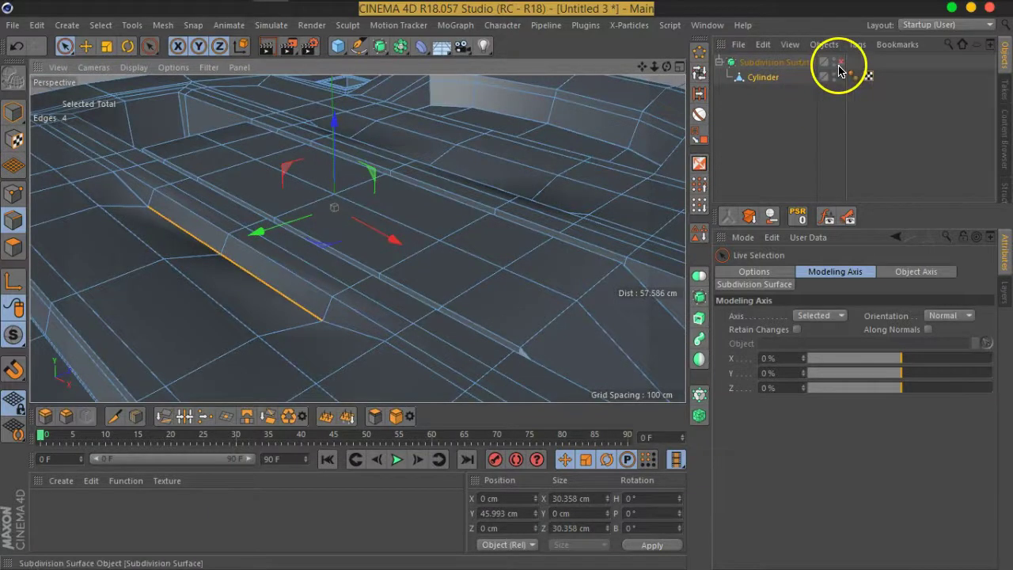
pyautogui.click(840, 62)
# Deselect and switch the viewport to plain Gouraud shading without wireframe
pyautogui.click(792, 135)
pyautogui.scroll(-3, 314, 265)
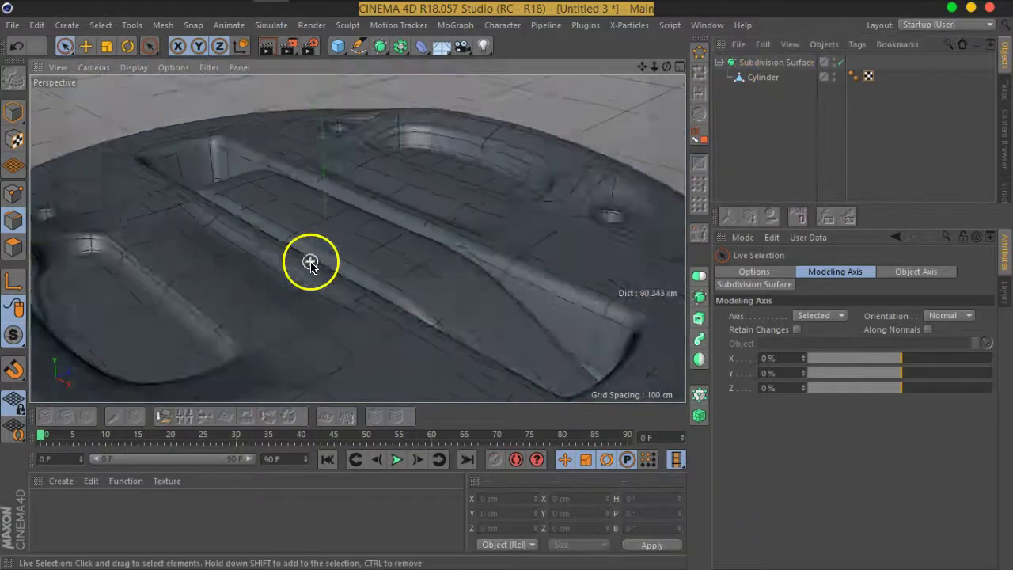
pyautogui.scroll(-3, 362, 267)
pyautogui.moveTo(361, 267)
pyautogui.keyDown('alt'); pyautogui.mouseDown()
pyautogui.moveTo(156, 285)
pyautogui.moveTo(235, 334)
pyautogui.moveTo(300, 335)
pyautogui.moveTo(367, 290)
pyautogui.moveTo(356, 286)
pyautogui.moveTo(380, 296)
pyautogui.moveTo(217, 282)
pyautogui.moveTo(369, 259)
pyautogui.moveTo(398, 310)
pyautogui.moveTo(464, 272)
pyautogui.moveTo(344, 244)
pyautogui.moveTo(436, 289)
pyautogui.moveTo(495, 287)
pyautogui.moveTo(504, 276)
pyautogui.moveTo(293, 339)
pyautogui.mouseUp(); pyautogui.keyUp('alt')
pyautogui.press('n')
pyautogui.press('a')
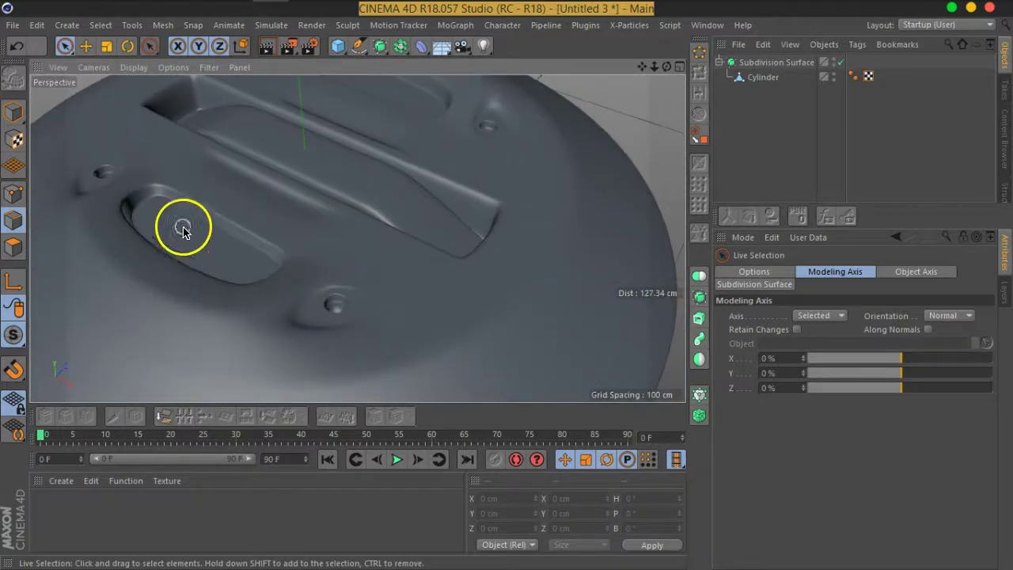
# Orbit to a side view of the cylinder and switch subdivision smoothing off
pyautogui.keyDown('alt'); pyautogui.moveTo(504, 296); pyautogui.dragTo(515, 330); pyautogui.keyUp('alt')
pyautogui.scroll(-3, 535, 276)
pyautogui.moveTo(535, 276)
pyautogui.keyDown('alt'); pyautogui.mouseDown()
pyautogui.moveTo(502, 221)
pyautogui.moveTo(559, 239)
pyautogui.mouseUp(); pyautogui.keyUp('alt')
pyautogui.click(841, 62)
# Select the Cylinder and, in polygon mode, select the two recess floor polygons
pyautogui.click(763, 77)
pyautogui.scroll(2, 481, 289)
pyautogui.scroll(2, 461, 298)
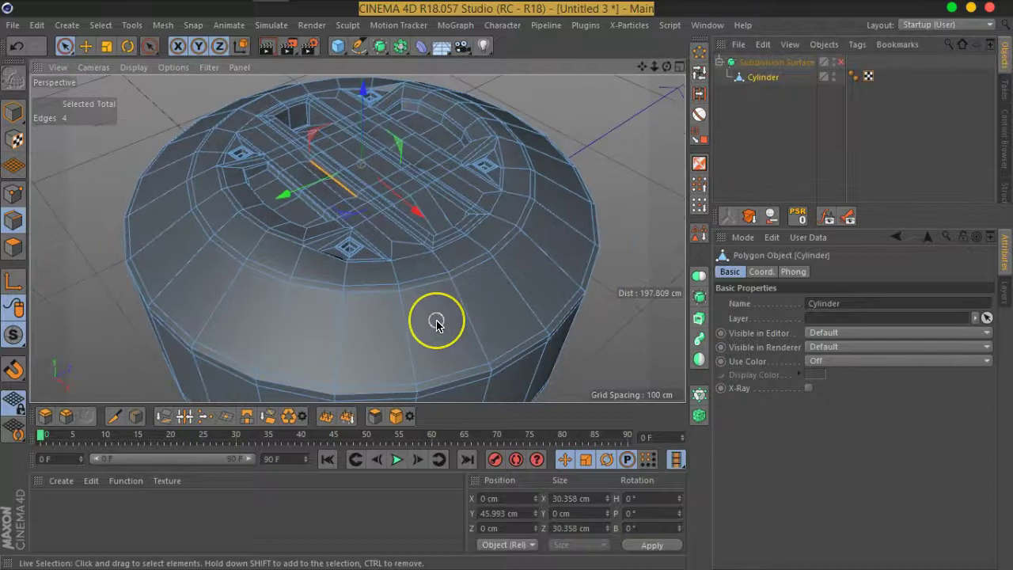
pyautogui.scroll(2, 435, 316)
pyautogui.scroll(2, 436, 228)
pyautogui.scroll(2, 447, 253)
pyautogui.scroll(2, 435, 273)
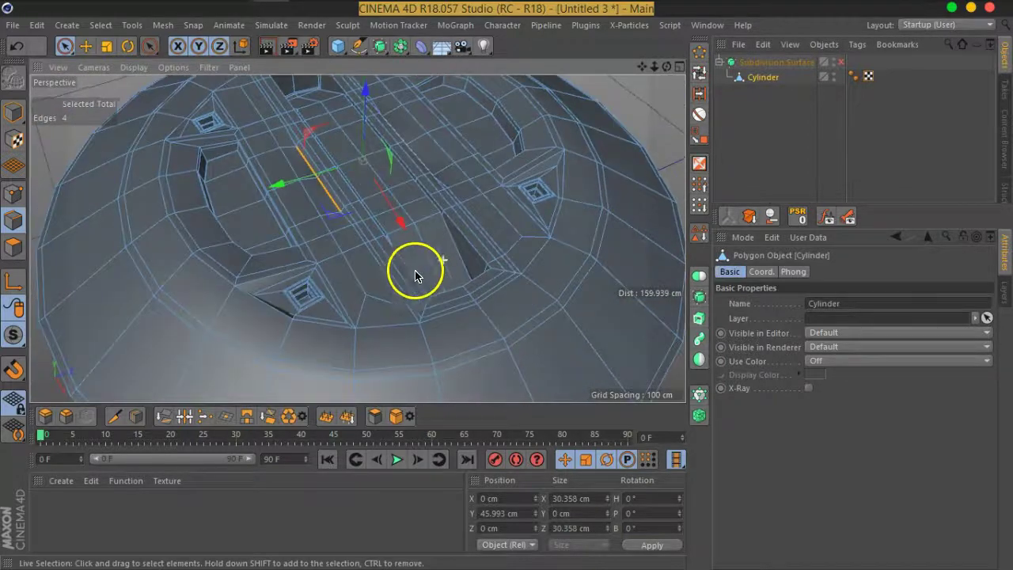
pyautogui.scroll(2, 417, 262)
pyautogui.click(13, 247)
pyautogui.moveTo(402, 294); pyautogui.dragTo(468, 253)
pyautogui.moveTo(557, 281)
pyautogui.keyDown('alt'); pyautogui.mouseDown()
pyautogui.moveTo(340, 217)
pyautogui.moveTo(464, 265)
pyautogui.moveTo(531, 264)
pyautogui.mouseUp(); pyautogui.keyUp('alt')
# Extrude Inner the two polygons to an inset offset of 1.31 cm
pyautogui.rightClick(490, 301)
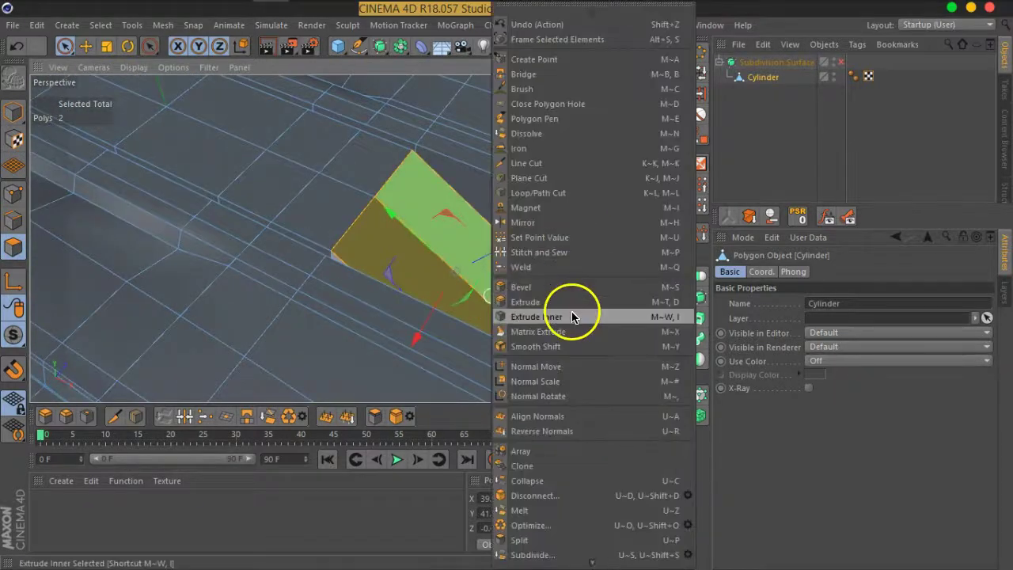
pyautogui.click(554, 317)
pyautogui.scroll(2, 521, 283)
pyautogui.moveTo(522, 284)
pyautogui.keyDown('alt'); pyautogui.mouseDown()
pyautogui.moveTo(436, 242)
pyautogui.moveTo(448, 262)
pyautogui.moveTo(484, 267)
pyautogui.moveTo(454, 258)
pyautogui.moveTo(484, 254)
pyautogui.moveTo(382, 235)
pyautogui.mouseUp(); pyautogui.keyUp('alt')
pyautogui.scroll(3, 382, 235)
pyautogui.scroll(2, 386, 230)
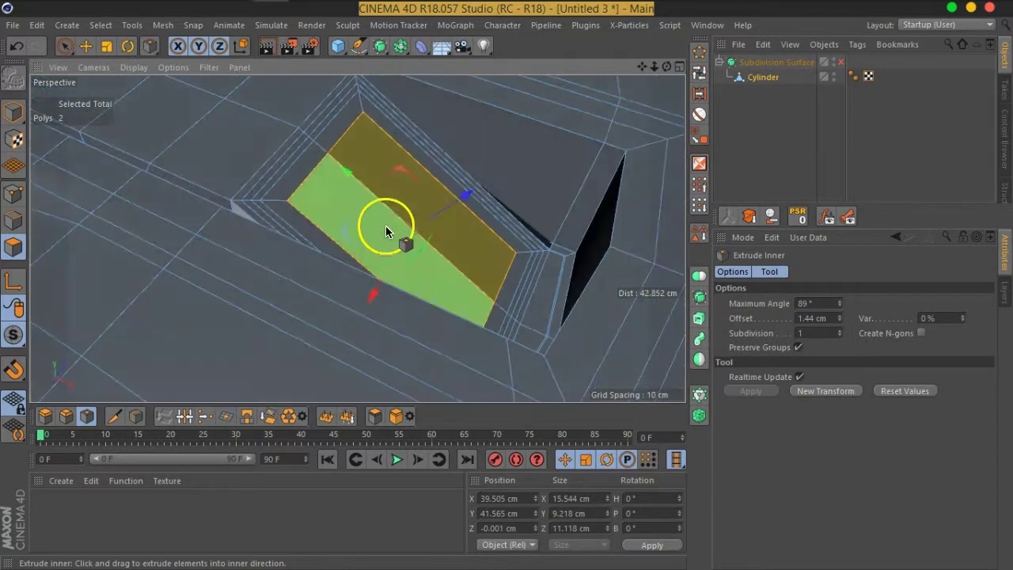
pyautogui.scroll(2, 386, 230)
pyautogui.scroll(-1, 332, 221)
pyautogui.moveTo(340, 232)
pyautogui.mouseDown()
pyautogui.moveTo(311, 233)
pyautogui.moveTo(337, 226)
pyautogui.mouseUp()
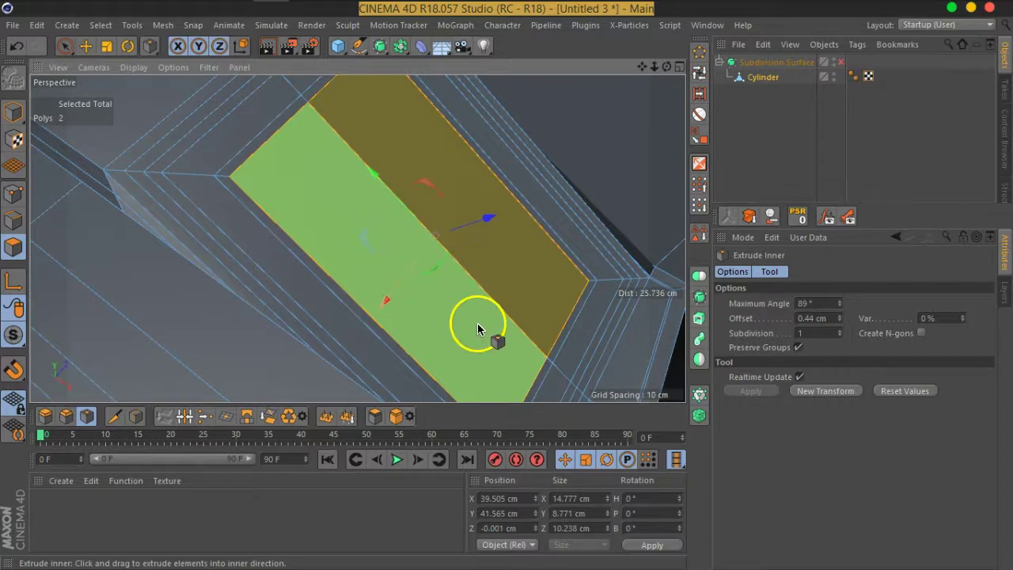
pyautogui.moveTo(482, 333)
pyautogui.mouseDown()
pyautogui.moveTo(391, 296)
pyautogui.moveTo(536, 301)
pyautogui.mouseUp()
pyautogui.moveTo(501, 272)
pyautogui.keyDown('alt'); pyautogui.mouseDown()
pyautogui.moveTo(436, 269)
pyautogui.moveTo(481, 242)
pyautogui.mouseUp(); pyautogui.keyUp('alt')
# In point mode, Live-select the six points around the inset face
pyautogui.click(13, 194)
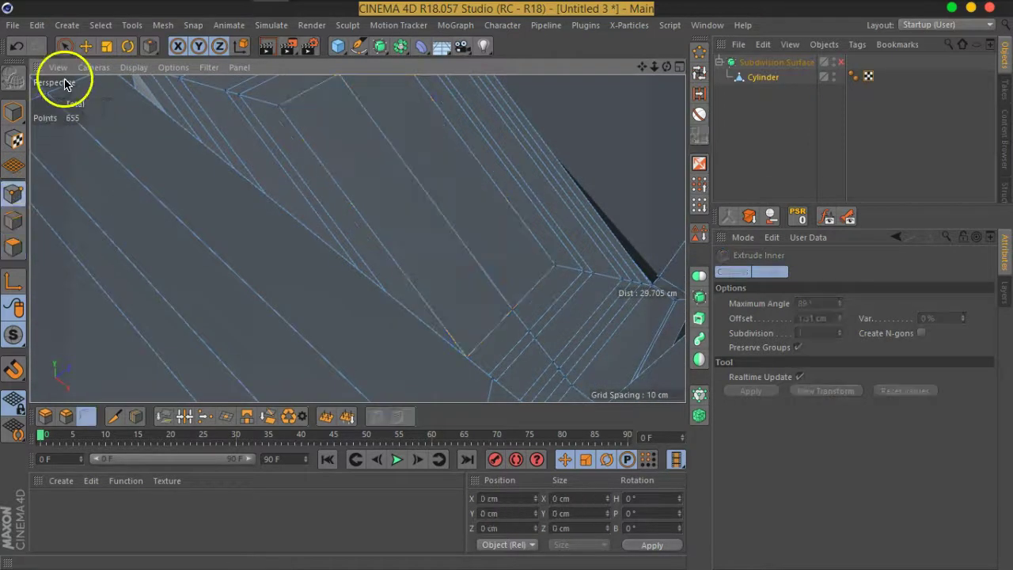
pyautogui.click(69, 50)
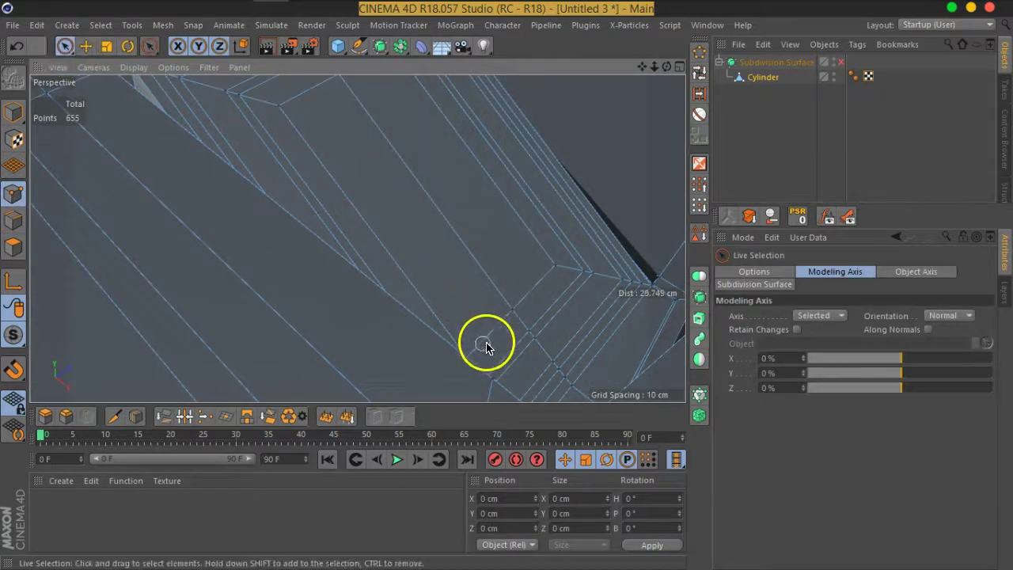
pyautogui.keyDown('alt'); pyautogui.moveTo(491, 297); pyautogui.dragTo(451, 294); pyautogui.keyUp('alt')
pyautogui.click(449, 348)
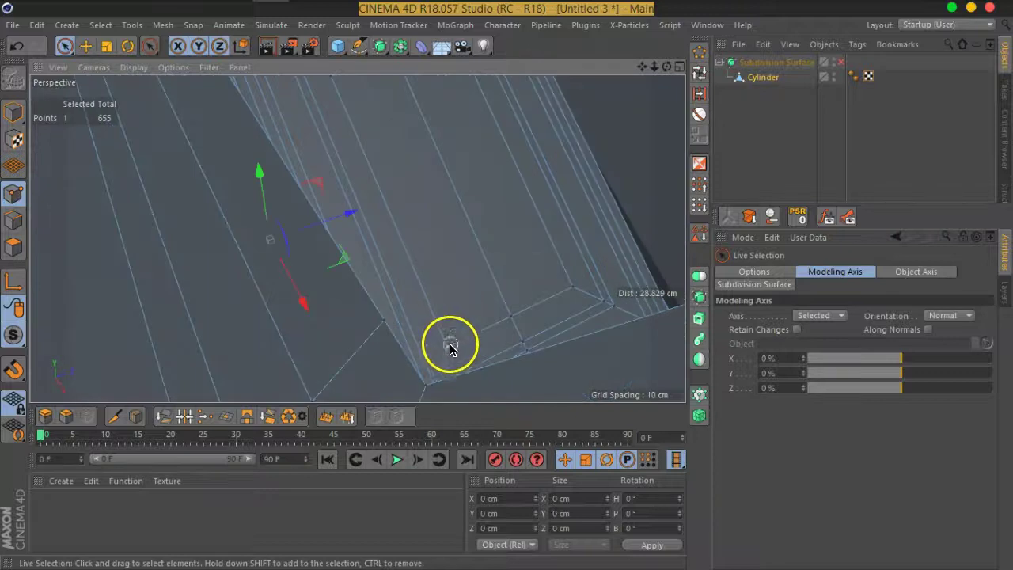
pyautogui.keyDown('shift'); pyautogui.click(506, 318); pyautogui.keyUp('shift')
pyautogui.keyDown('alt'); pyautogui.moveTo(493, 229); pyautogui.dragTo(474, 173); pyautogui.keyUp('alt')
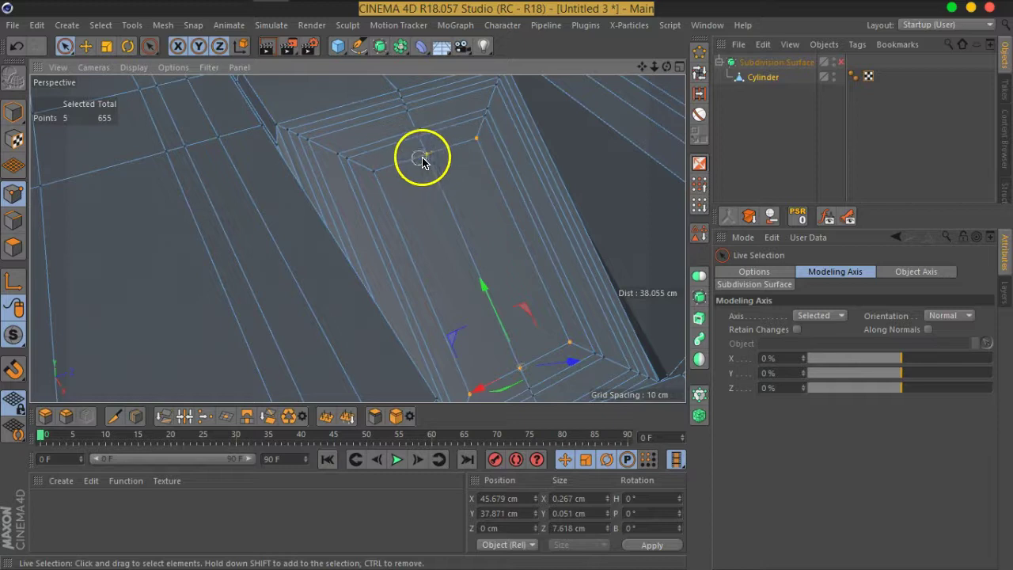
pyautogui.keyDown('shift'); pyautogui.click(376, 171); pyautogui.keyUp('shift')
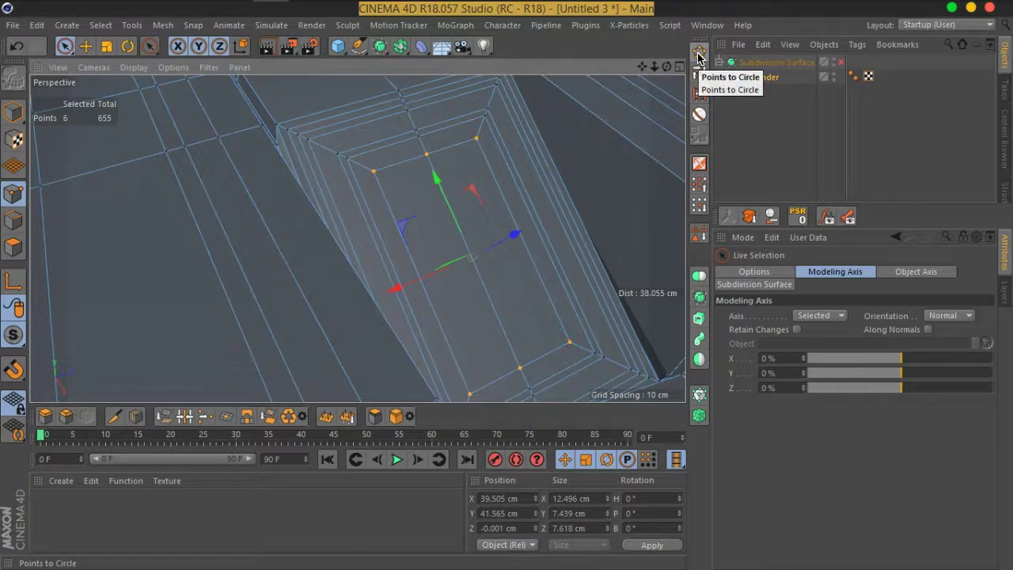
pyautogui.moveTo(611, 227)
pyautogui.keyDown('alt'); pyautogui.mouseDown()
pyautogui.moveTo(463, 275)
pyautogui.moveTo(568, 305)
pyautogui.mouseUp(); pyautogui.keyUp('alt')
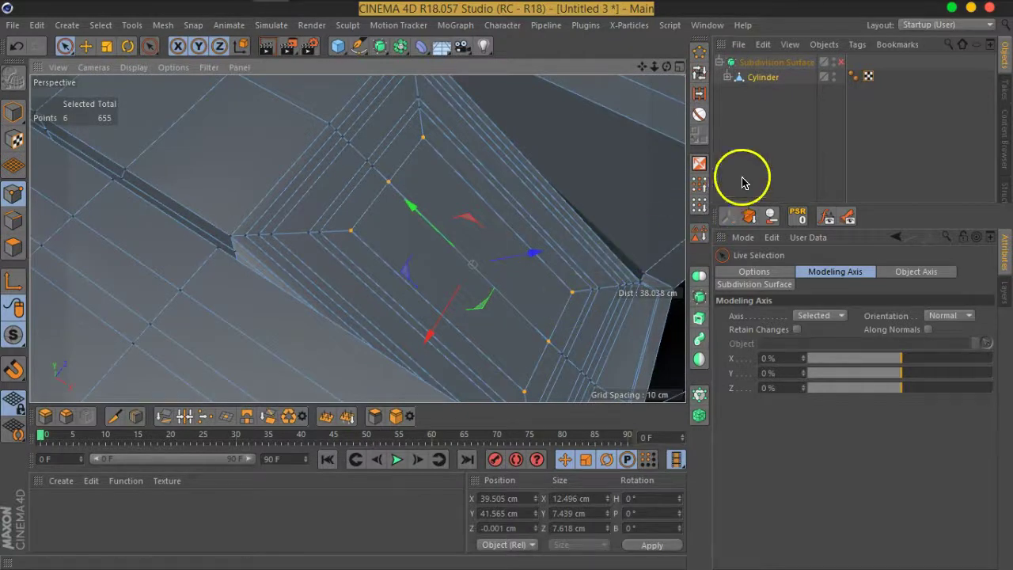
# Expand Cylinder and delete its two stray Cylinder.Spline children
pyautogui.click(746, 169)
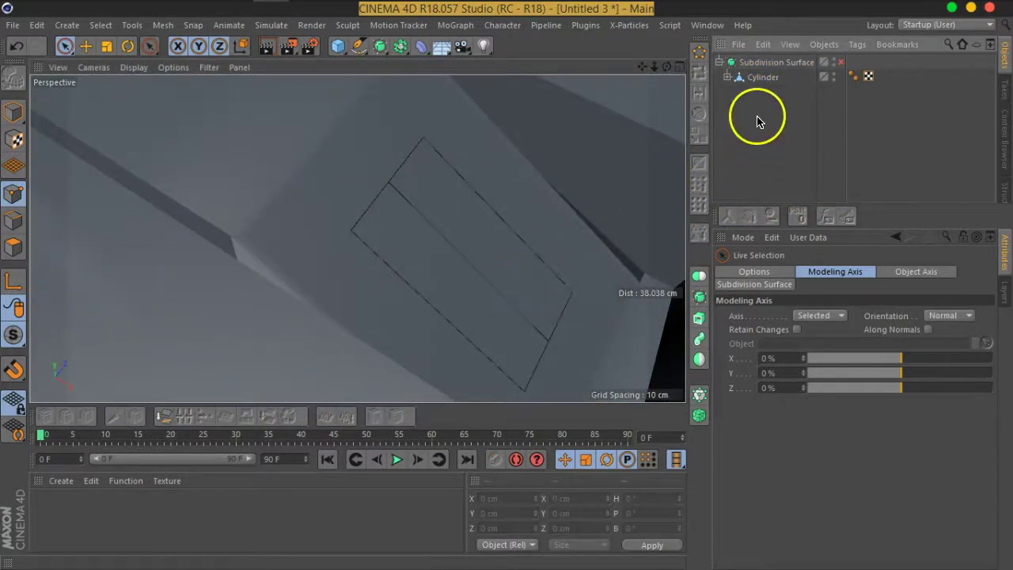
pyautogui.click(762, 79)
pyautogui.click(727, 77)
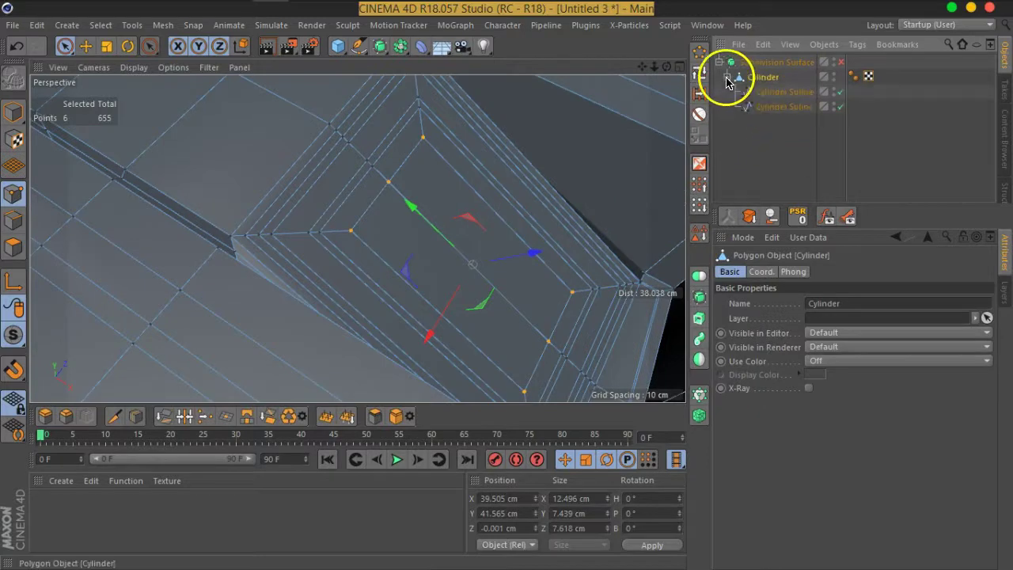
pyautogui.click(768, 91)
pyautogui.keyDown('shift'); pyautogui.click(771, 106); pyautogui.keyUp('shift')
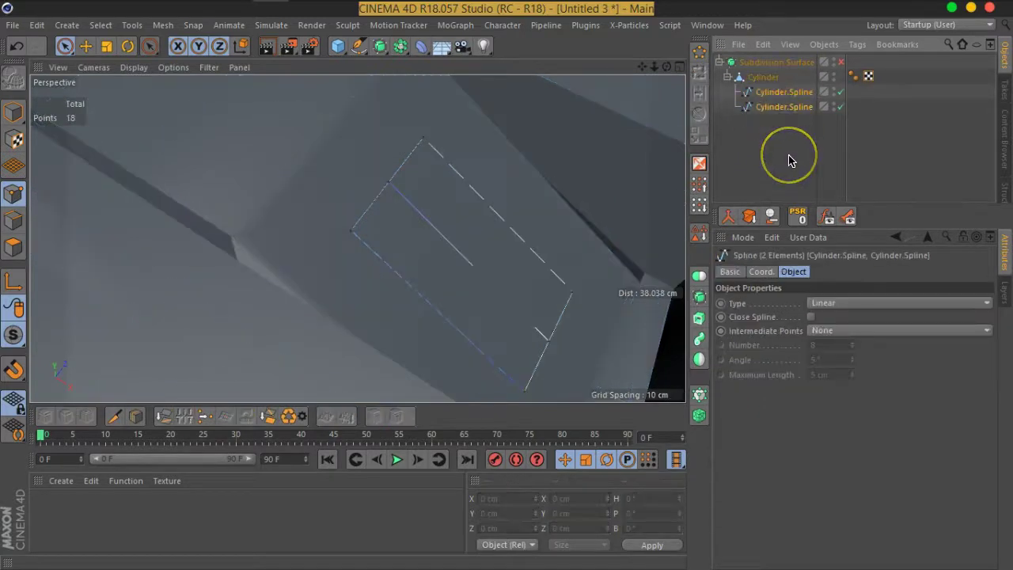
pyautogui.press('Delete')
# Reselect the cylinder mesh and orbit around the inset face to inspect it
pyautogui.click(760, 83)
pyautogui.moveTo(510, 214)
pyautogui.keyDown('alt'); pyautogui.mouseDown()
pyautogui.moveTo(481, 261)
pyautogui.moveTo(399, 225)
pyautogui.mouseUp(); pyautogui.keyUp('alt')
pyautogui.scroll(3, 417, 242)
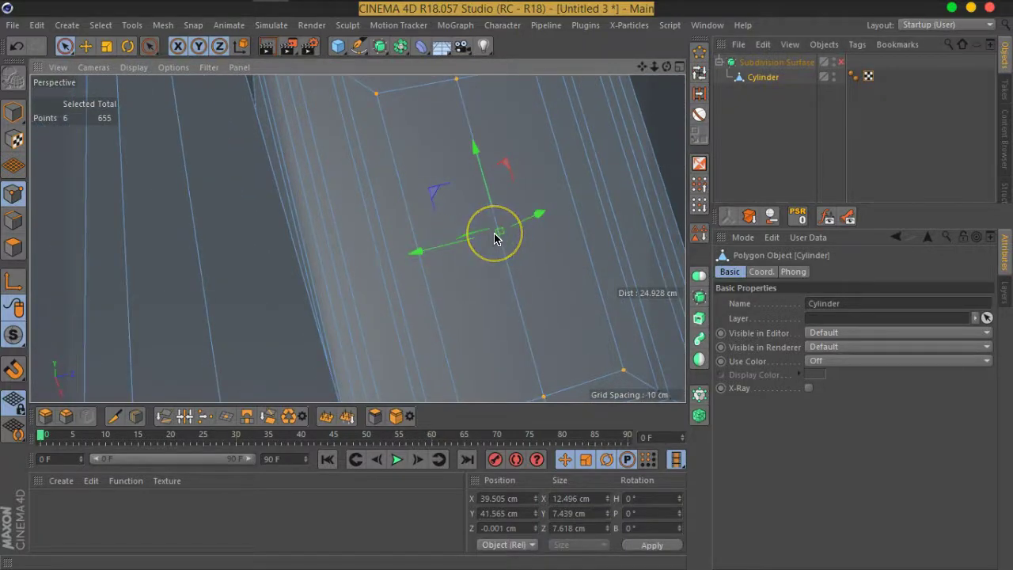
pyautogui.scroll(-3, 494, 238)
pyautogui.moveTo(502, 235)
pyautogui.keyDown('alt'); pyautogui.mouseDown()
pyautogui.moveTo(546, 270)
pyautogui.moveTo(562, 266)
pyautogui.moveTo(487, 230)
pyautogui.mouseUp(); pyautogui.keyUp('alt')
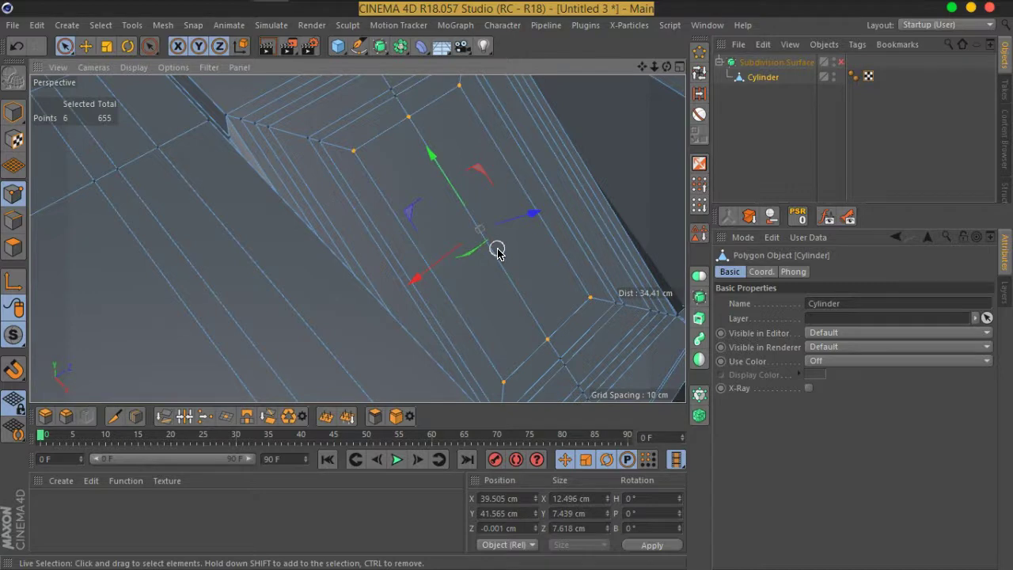
pyautogui.scroll(-2, 497, 251)
pyautogui.scroll(-2, 497, 251)
pyautogui.moveTo(497, 251)
pyautogui.keyDown('alt'); pyautogui.mouseDown()
pyautogui.moveTo(572, 260)
pyautogui.moveTo(556, 275)
pyautogui.moveTo(524, 267)
pyautogui.moveTo(559, 274)
pyautogui.mouseUp(); pyautogui.keyUp('alt')
# Start the Loop/Path Cut tool from the mesh commands and orbit around the hole
pyautogui.rightClick(543, 259)
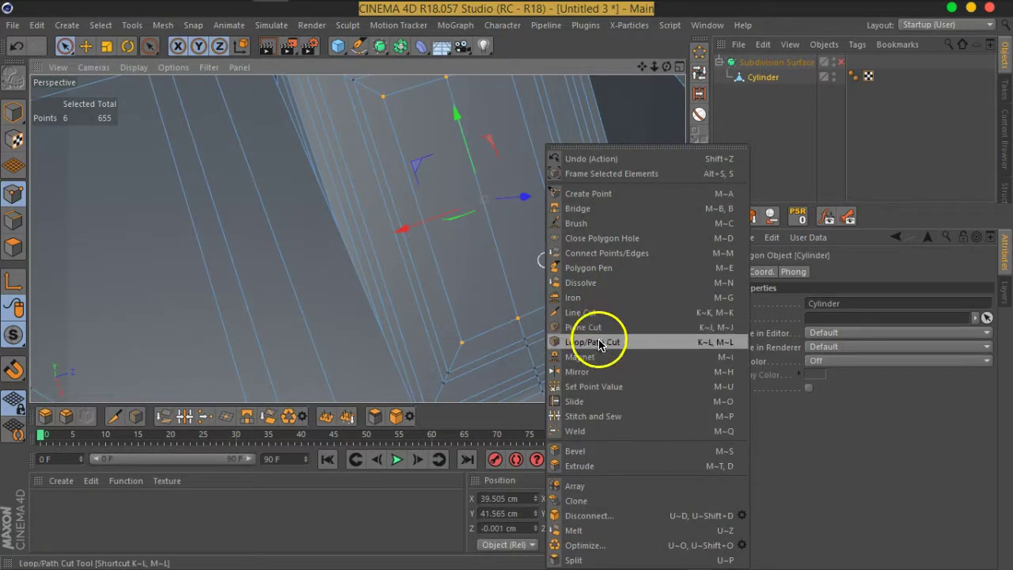
pyautogui.click(597, 341)
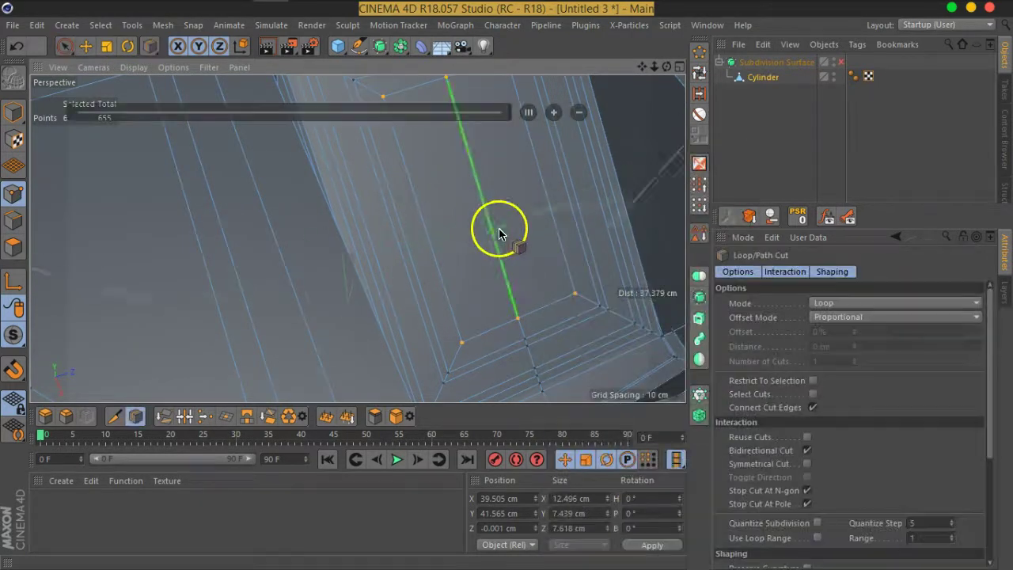
pyautogui.scroll(-2, 477, 195)
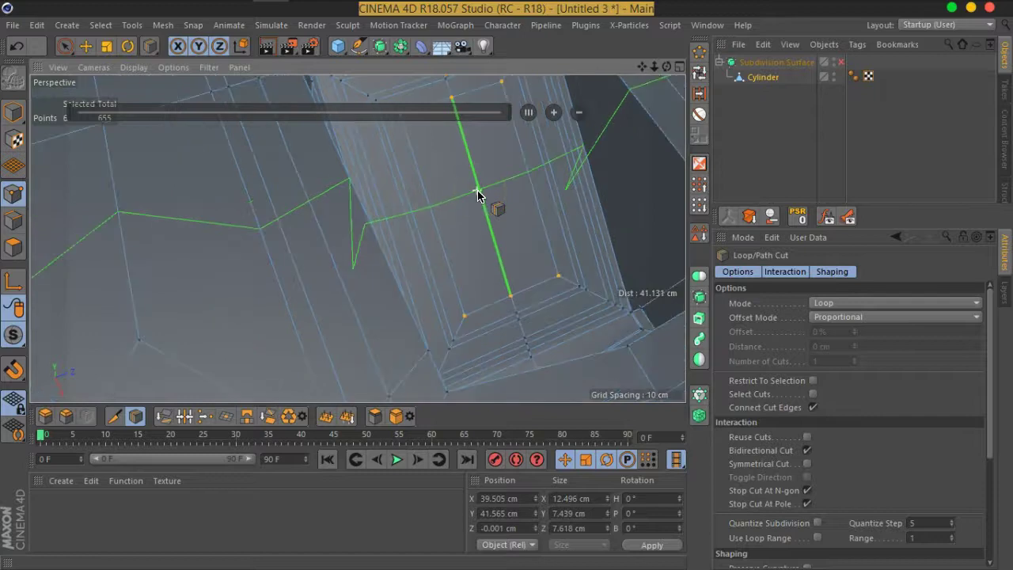
pyautogui.scroll(-3, 478, 196)
pyautogui.scroll(4, 478, 196)
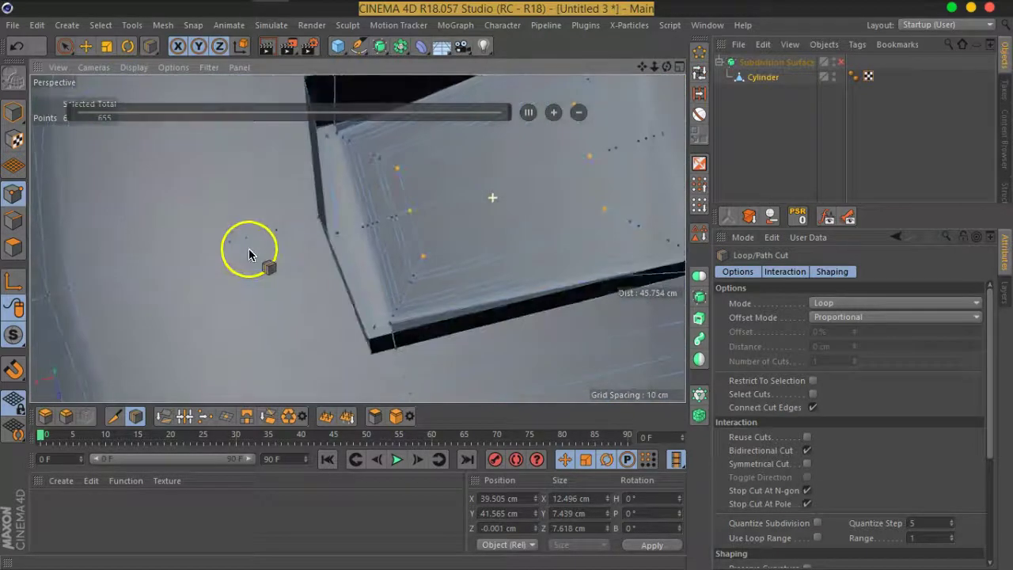
pyautogui.moveTo(249, 254)
pyautogui.keyDown('alt'); pyautogui.mouseDown()
pyautogui.moveTo(280, 265)
pyautogui.moveTo(482, 256)
pyautogui.moveTo(533, 208)
pyautogui.moveTo(518, 272)
pyautogui.mouseUp(); pyautogui.keyUp('alt')
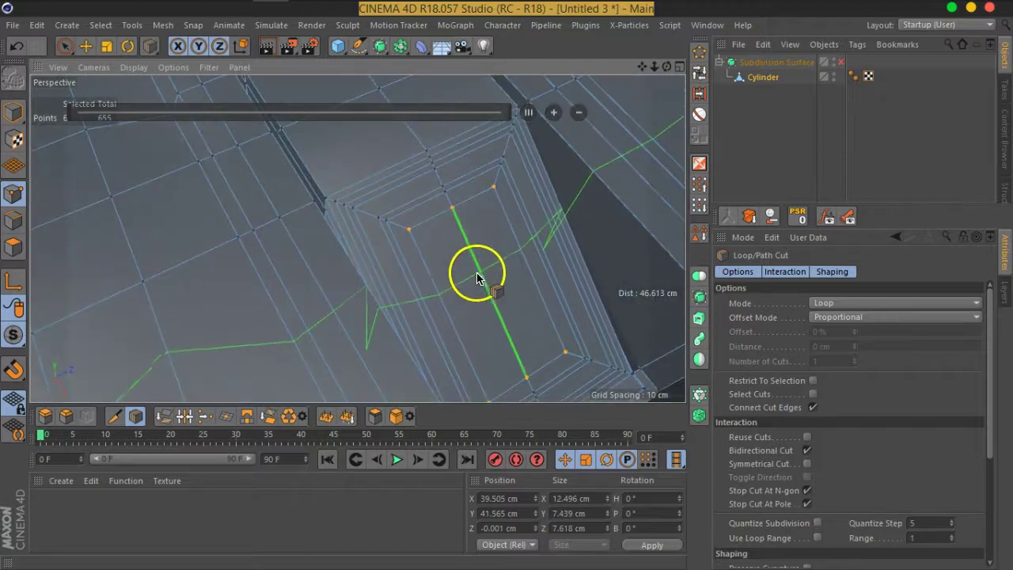
# Select the two recess-floor polygons and scale them down to about 6.952 × 4.162 cm
pyautogui.click(13, 247)
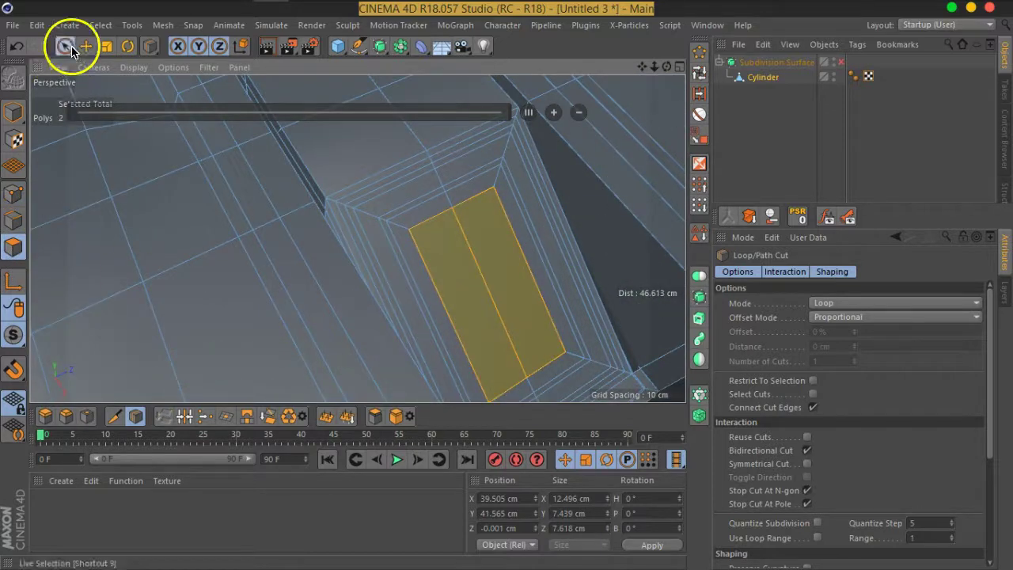
pyautogui.click(70, 49)
pyautogui.moveTo(546, 324)
pyautogui.keyDown('alt'); pyautogui.mouseDown()
pyautogui.moveTo(475, 278)
pyautogui.moveTo(559, 262)
pyautogui.moveTo(469, 269)
pyautogui.moveTo(237, 143)
pyautogui.mouseUp(); pyautogui.keyUp('alt')
pyautogui.click(107, 46)
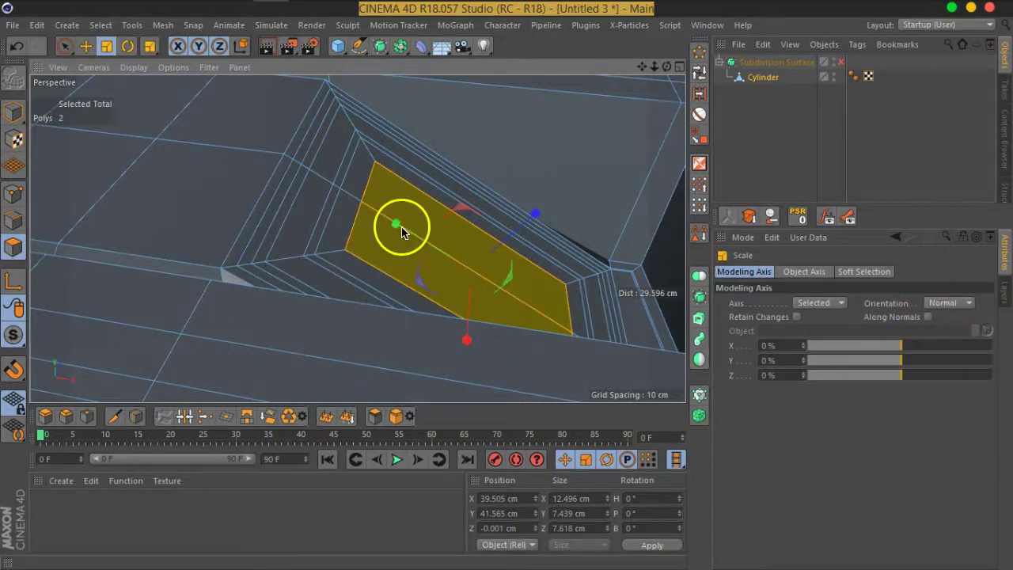
pyautogui.moveTo(414, 235); pyautogui.dragTo(436, 235)
pyautogui.moveTo(448, 274)
pyautogui.keyDown('alt'); pyautogui.mouseDown()
pyautogui.moveTo(363, 285)
pyautogui.moveTo(295, 265)
pyautogui.moveTo(294, 328)
pyautogui.moveTo(402, 369)
pyautogui.moveTo(382, 334)
pyautogui.mouseUp(); pyautogui.keyUp('alt')
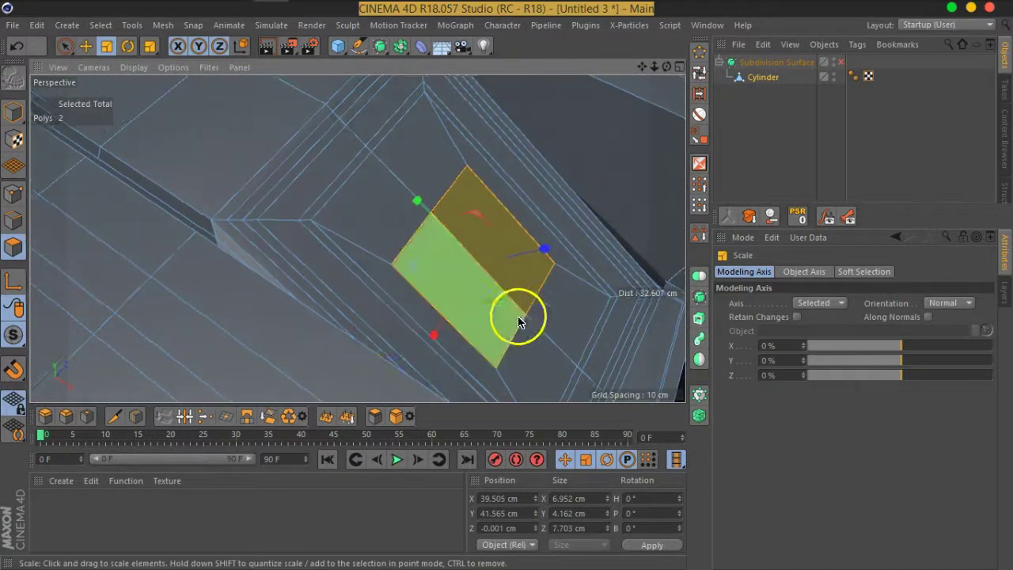
pyautogui.rightClick(507, 315)
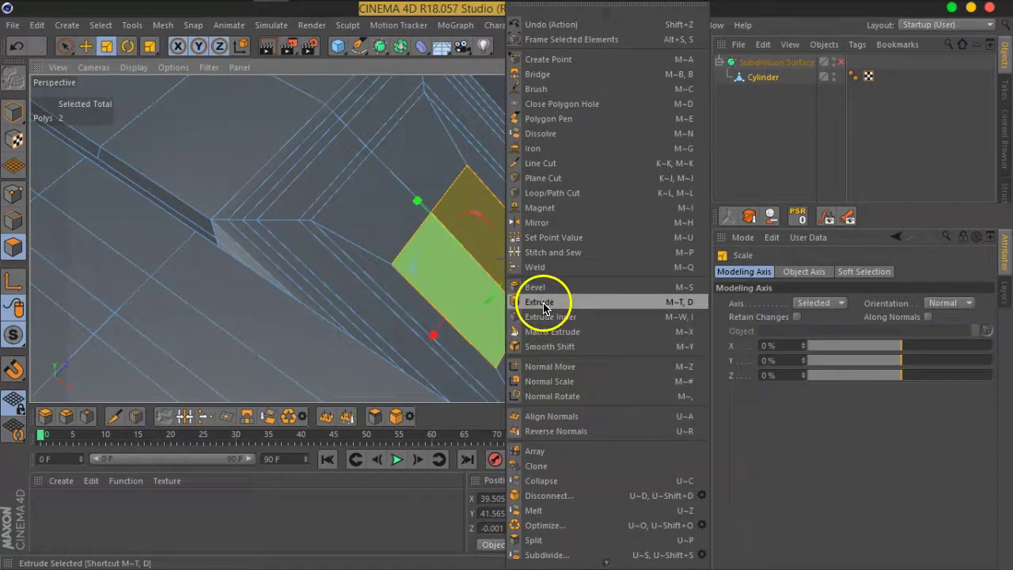
# Extrude the selected floor polygons slightly inward
pyautogui.click(545, 302)
pyautogui.moveTo(501, 316); pyautogui.dragTo(395, 319)
pyautogui.keyDown('alt'); pyautogui.moveTo(501, 322); pyautogui.dragTo(470, 282); pyautogui.keyUp('alt')
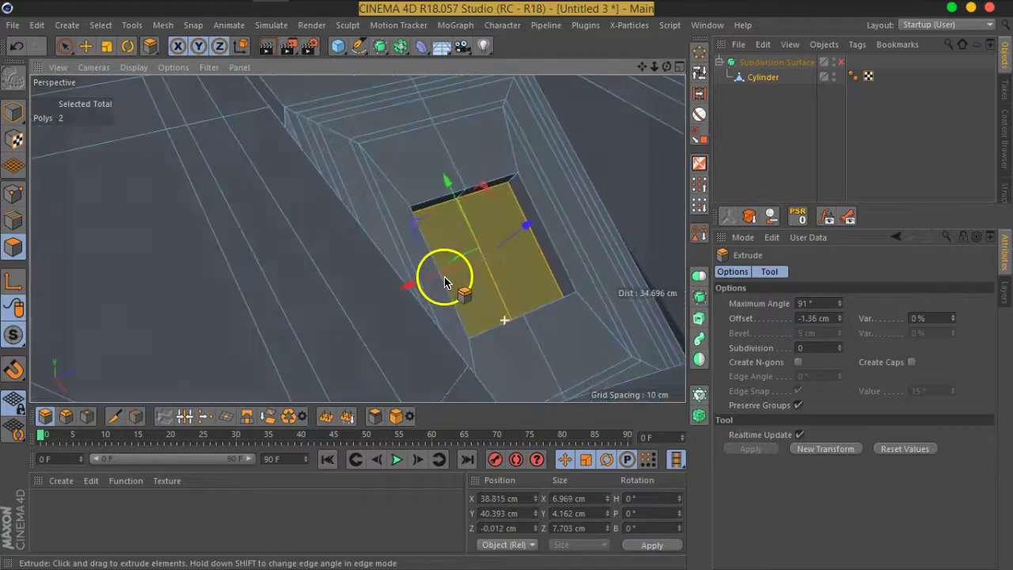
pyautogui.scroll(3, 444, 261)
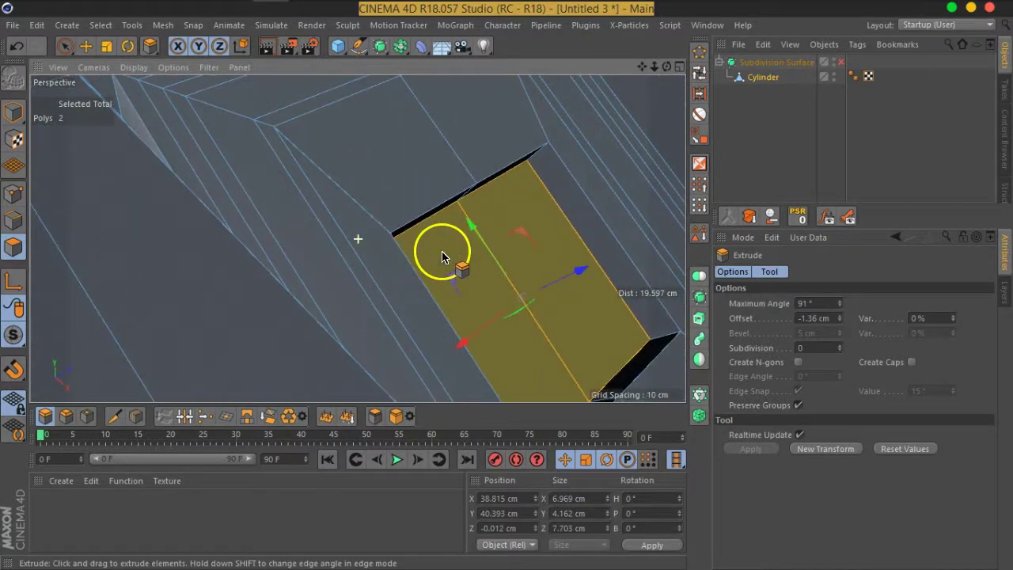
pyautogui.keyDown('alt'); pyautogui.moveTo(447, 242); pyautogui.dragTo(477, 283); pyautogui.keyUp('alt')
# Inset the polygons with a thin rim and extrude them to -7.65 cm
pyautogui.rightClick(477, 282)
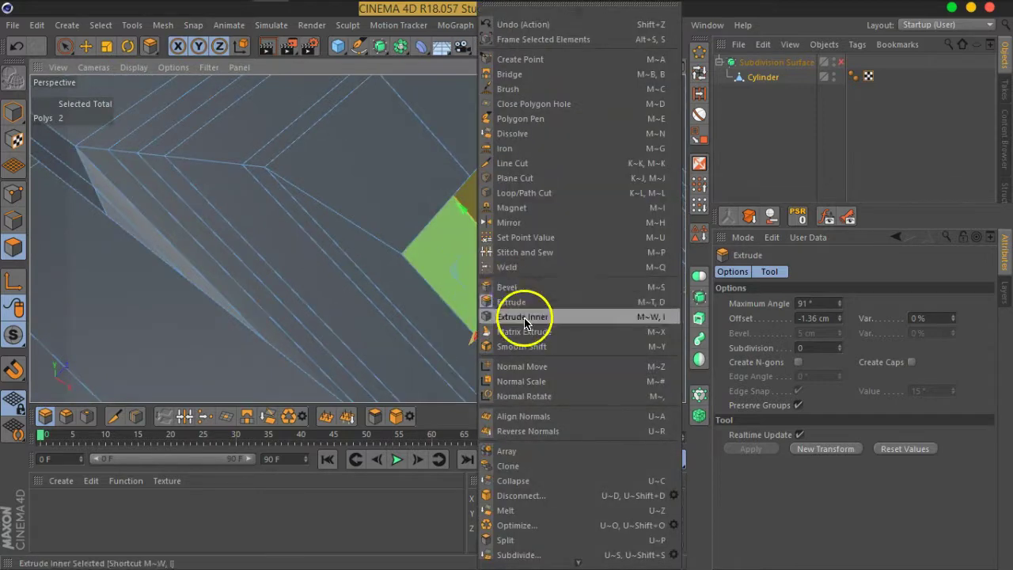
pyautogui.click(482, 303)
pyautogui.moveTo(546, 327); pyautogui.dragTo(516, 329)
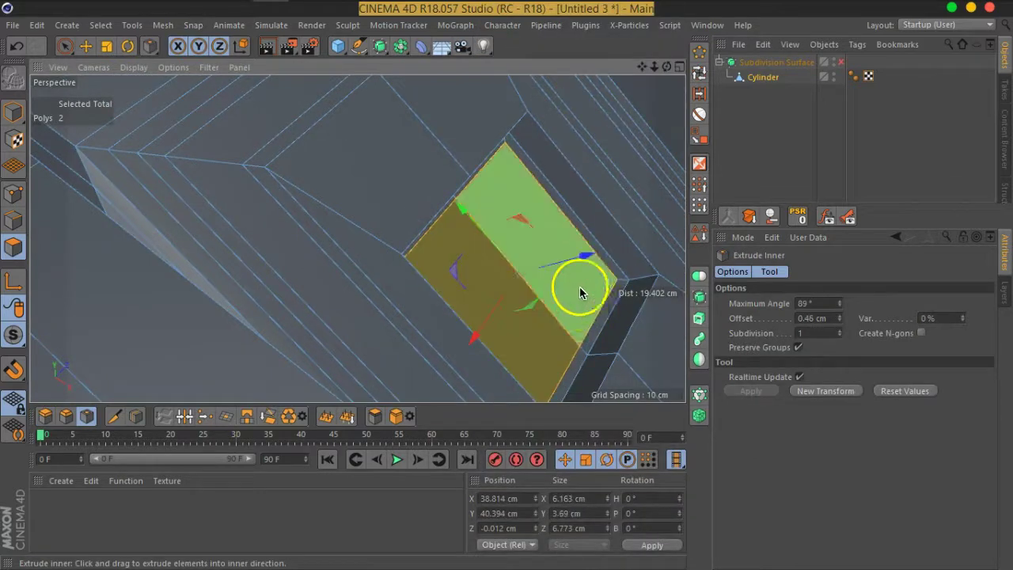
pyautogui.rightClick(580, 289)
pyautogui.click(624, 304)
pyautogui.moveTo(565, 307); pyautogui.dragTo(65, 316)
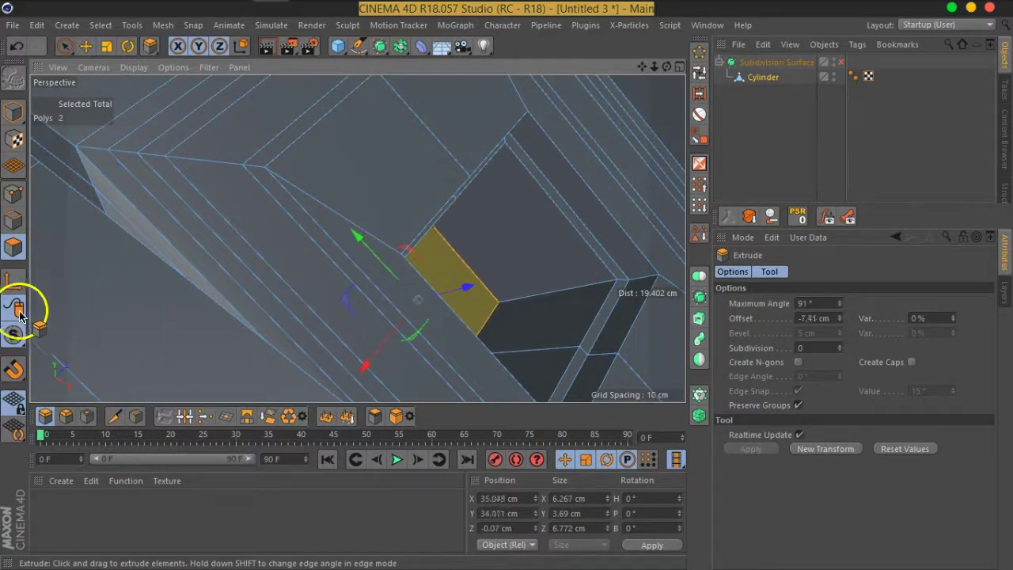
# Preview the sunken floor with Subdivision Surface on, then switch smoothing back off
pyautogui.keyDown('alt'); pyautogui.moveTo(418, 264); pyautogui.dragTo(323, 219); pyautogui.keyUp('alt')
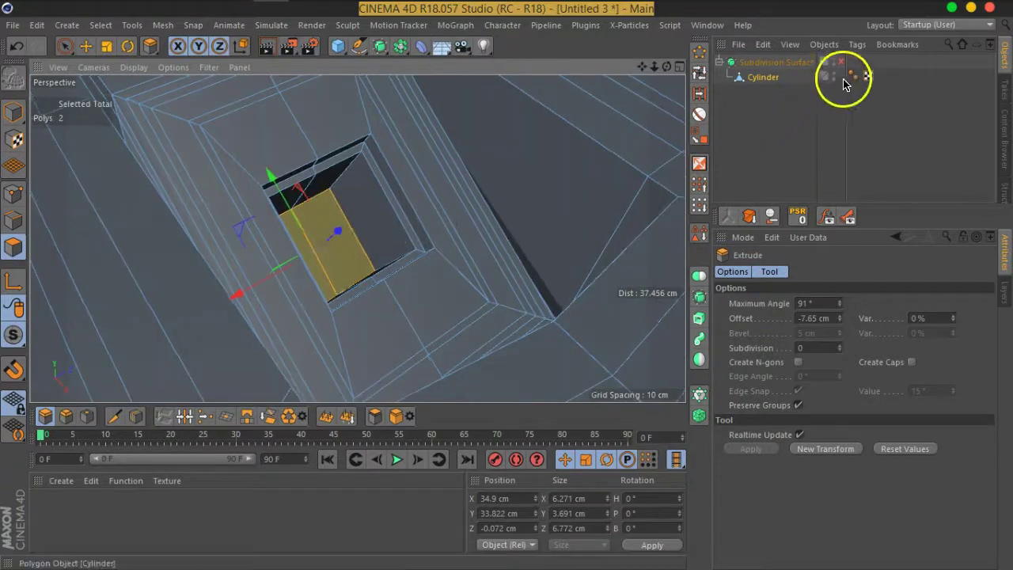
pyautogui.click(842, 63)
pyautogui.moveTo(361, 264)
pyautogui.keyDown('alt'); pyautogui.mouseDown()
pyautogui.moveTo(380, 279)
pyautogui.moveTo(346, 283)
pyautogui.moveTo(380, 238)
pyautogui.mouseUp(); pyautogui.keyUp('alt')
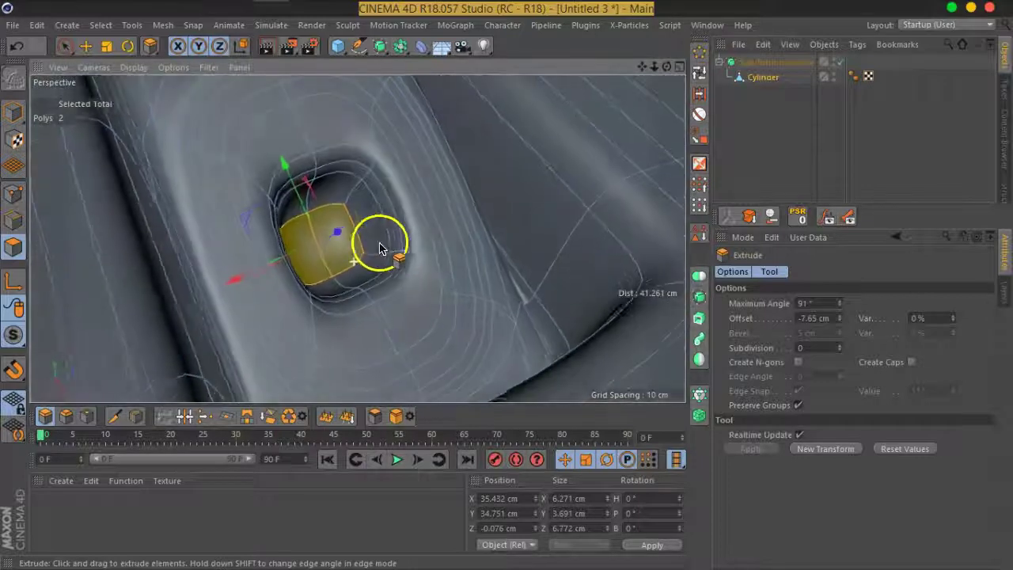
pyautogui.click(842, 63)
pyautogui.moveTo(420, 267)
pyautogui.keyDown('alt'); pyautogui.mouseDown()
pyautogui.moveTo(429, 305)
pyautogui.moveTo(411, 293)
pyautogui.moveTo(351, 318)
pyautogui.moveTo(436, 321)
pyautogui.moveTo(422, 330)
pyautogui.moveTo(334, 305)
pyautogui.moveTo(364, 276)
pyautogui.moveTo(393, 311)
pyautogui.moveTo(387, 302)
pyautogui.mouseUp(); pyautogui.keyUp('alt')
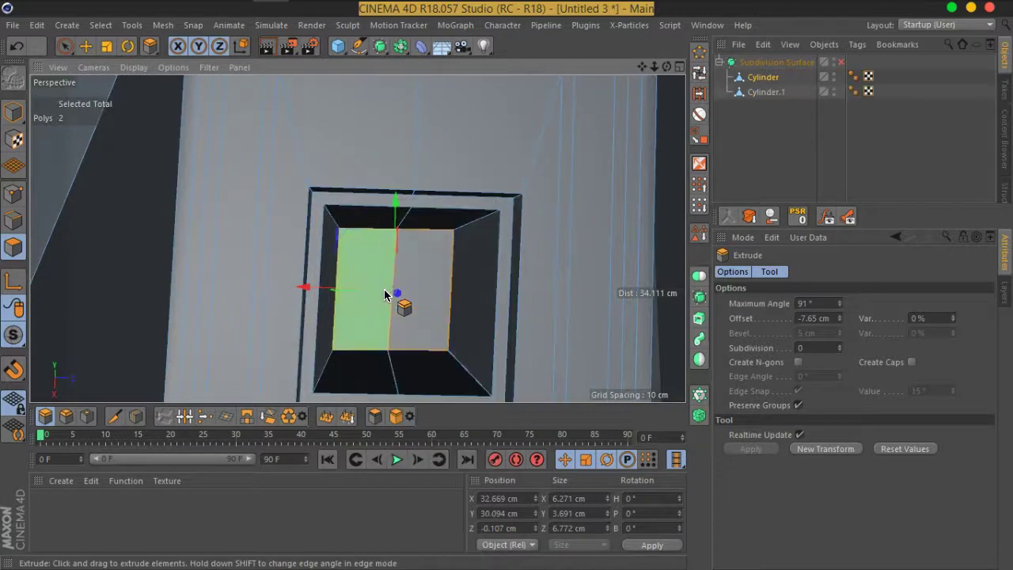
# Rename Cylinder.1 to 'lower' and select its face polygons
pyautogui.click(810, 147)
pyautogui.click(772, 93)
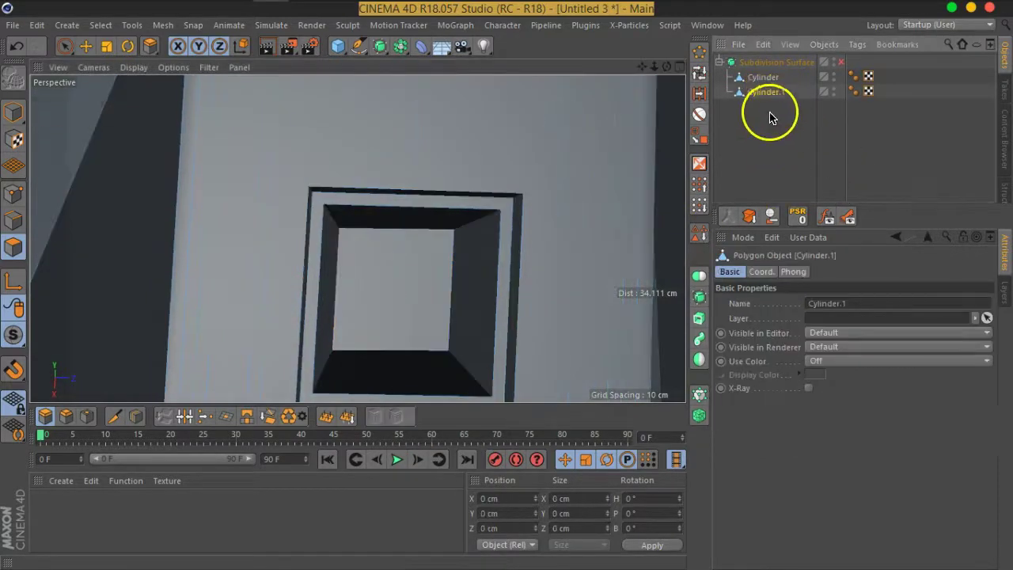
pyautogui.click(764, 104)
pyautogui.click(766, 92)
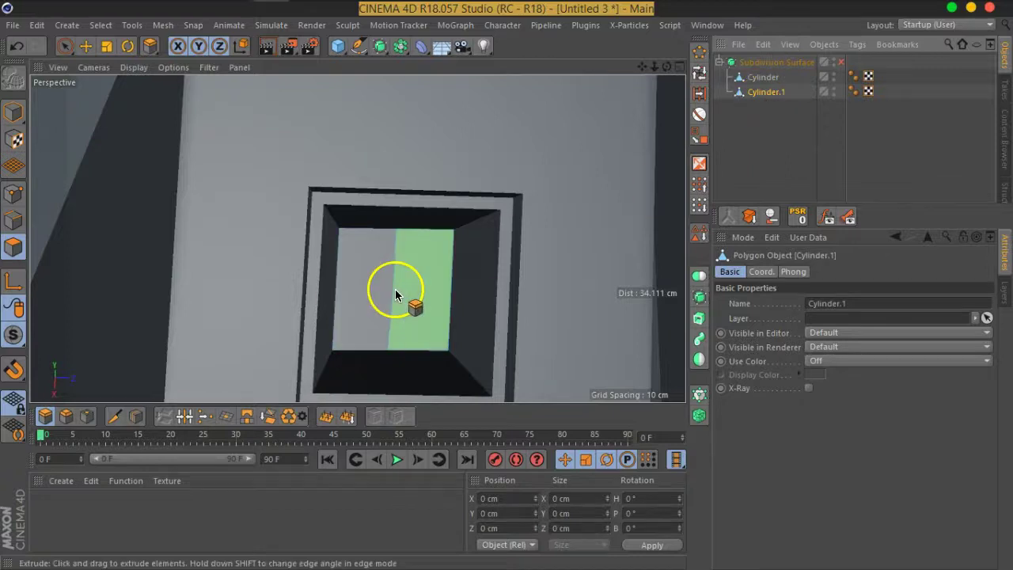
pyautogui.doubleClick(777, 93)
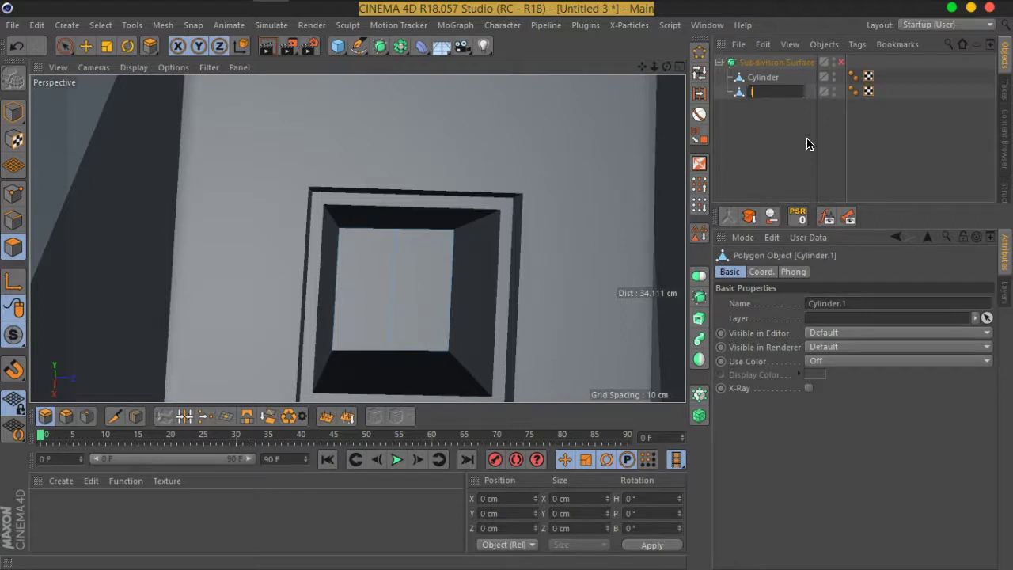
pyautogui.write('lower')
pyautogui.press('Return')
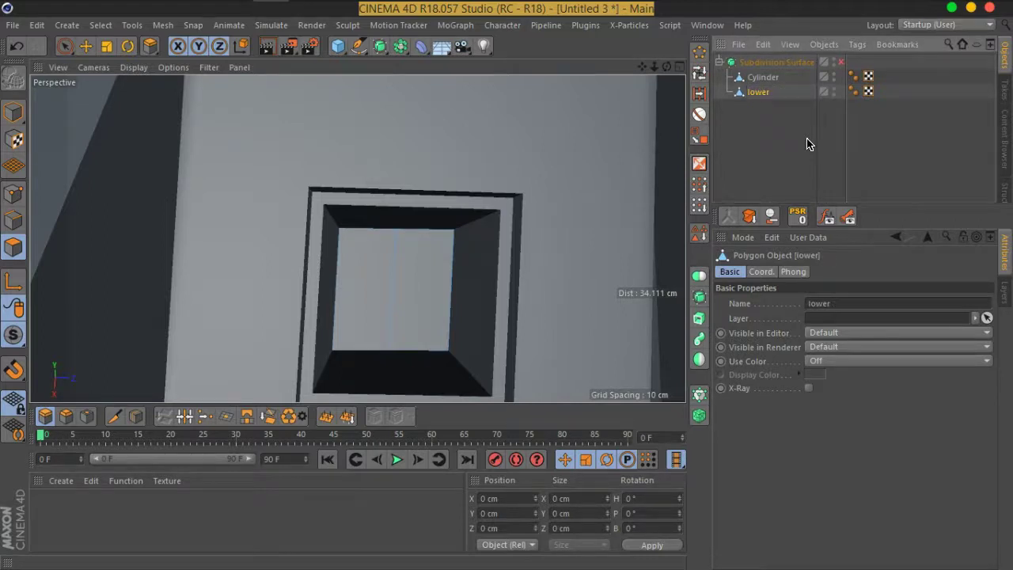
pyautogui.click(64, 45)
pyautogui.click(399, 307)
# Extrude the lower piece's face polygons outward to 15.45 cm
pyautogui.rightClick(391, 306)
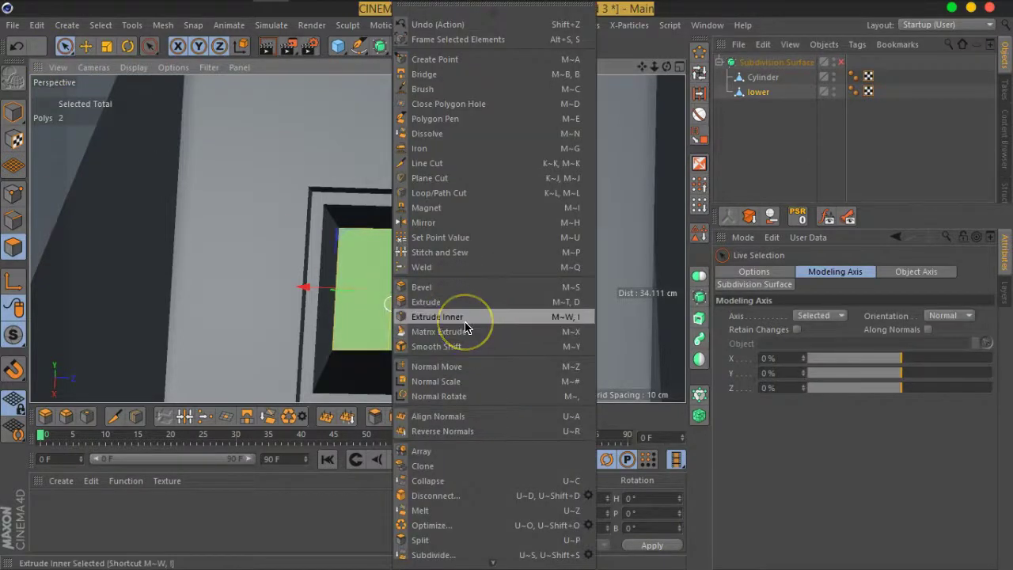
pyautogui.click(443, 302)
pyautogui.moveTo(391, 339)
pyautogui.keyDown('alt'); pyautogui.mouseDown()
pyautogui.moveTo(501, 358)
pyautogui.moveTo(454, 331)
pyautogui.moveTo(570, 293)
pyautogui.mouseUp(); pyautogui.keyUp('alt')
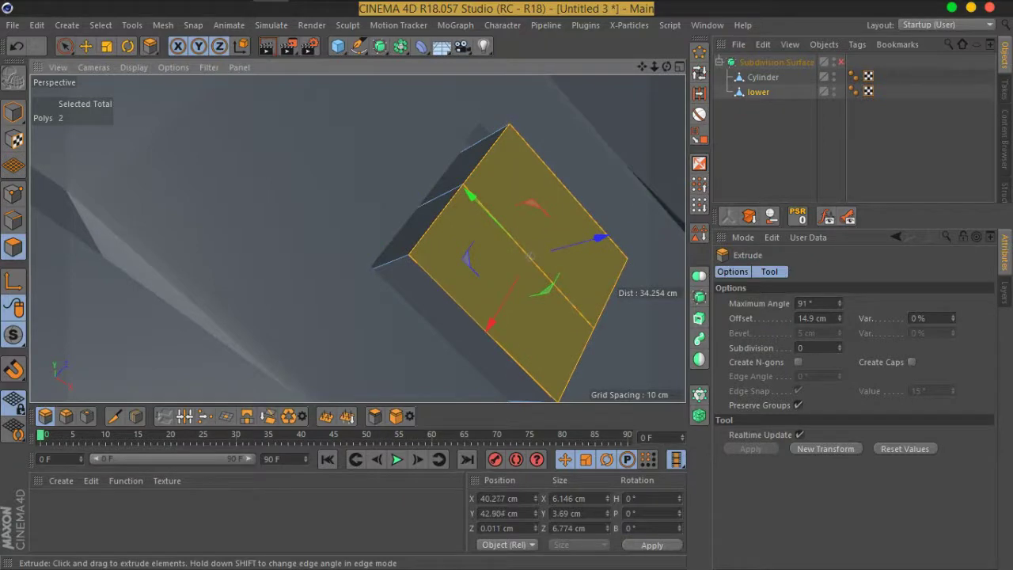
pyautogui.moveTo(567, 349)
pyautogui.keyDown('alt'); pyautogui.mouseDown()
pyautogui.moveTo(583, 283)
pyautogui.moveTo(532, 307)
pyautogui.moveTo(389, 233)
pyautogui.moveTo(498, 221)
pyautogui.moveTo(552, 245)
pyautogui.moveTo(512, 277)
pyautogui.moveTo(458, 290)
pyautogui.moveTo(493, 285)
pyautogui.moveTo(475, 305)
pyautogui.mouseUp(); pyautogui.keyUp('alt')
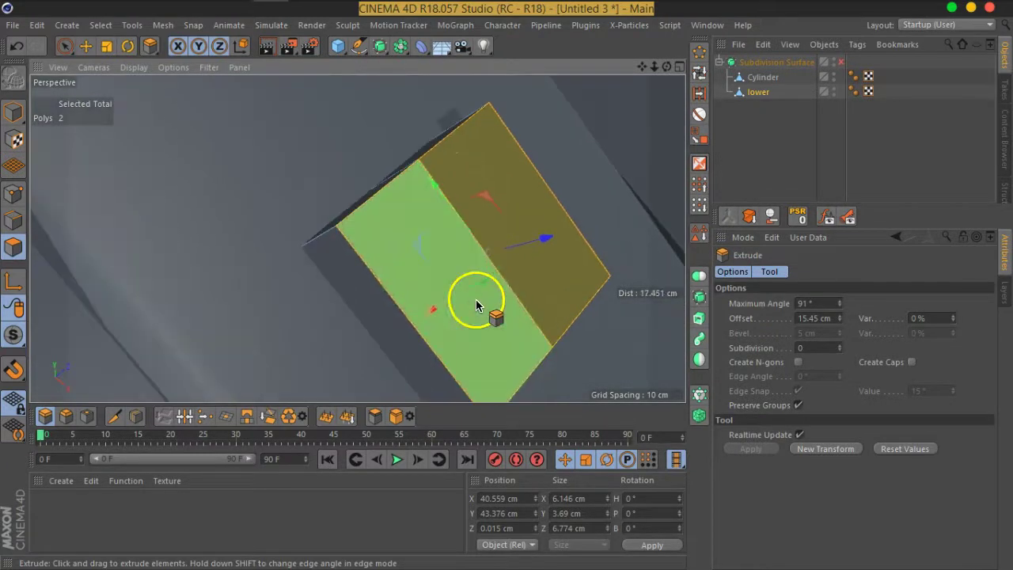
# Inset the extruded top face with a 0.76 cm Extrude Inner border
pyautogui.rightClick(500, 313)
pyautogui.click(554, 317)
pyautogui.moveTo(538, 341); pyautogui.dragTo(510, 342)
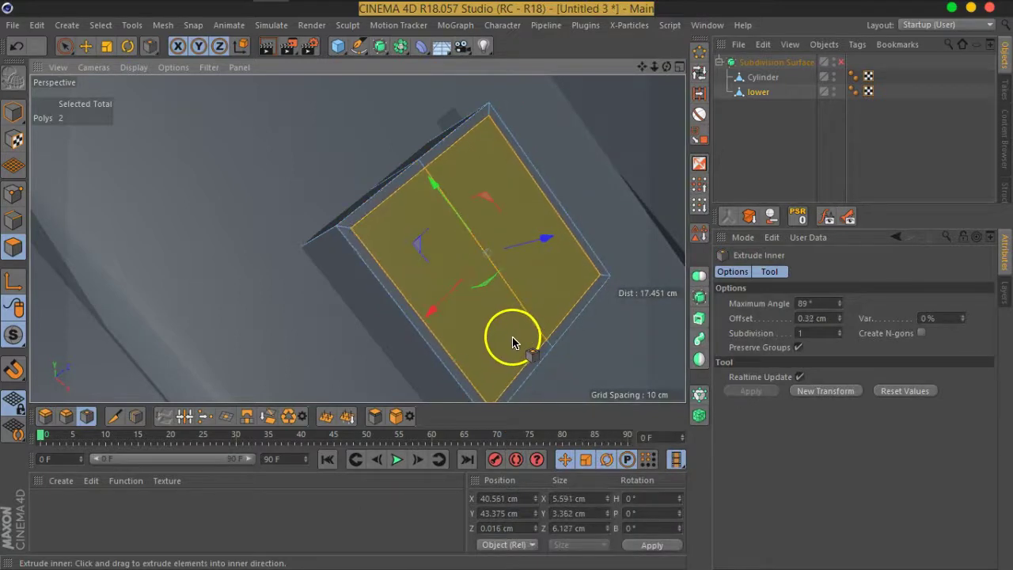
pyautogui.moveTo(504, 337); pyautogui.dragTo(451, 331)
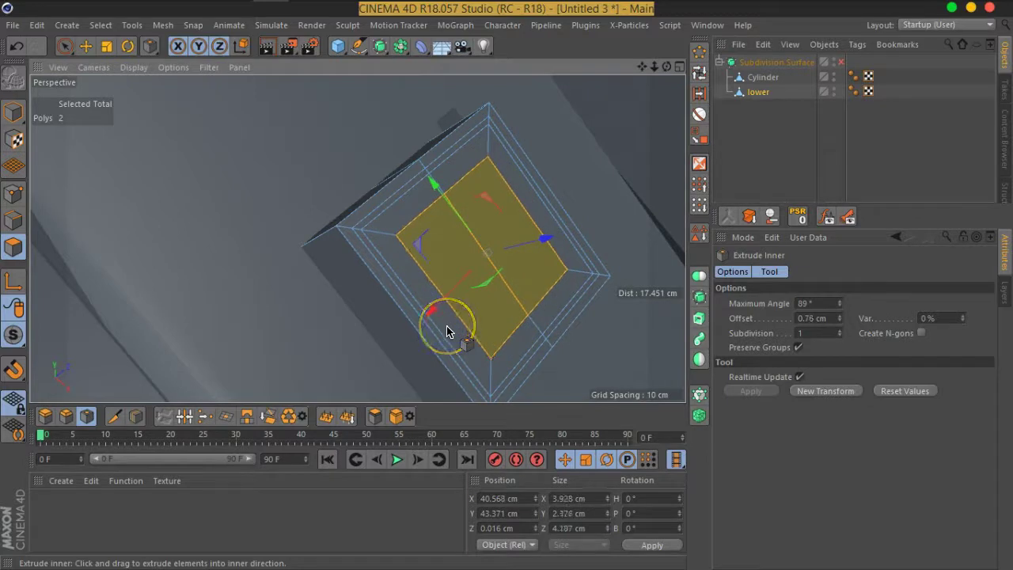
pyautogui.moveTo(509, 295)
pyautogui.keyDown('alt'); pyautogui.mouseDown()
pyautogui.moveTo(481, 257)
pyautogui.moveTo(502, 261)
pyautogui.moveTo(498, 269)
pyautogui.mouseUp(); pyautogui.keyUp('alt')
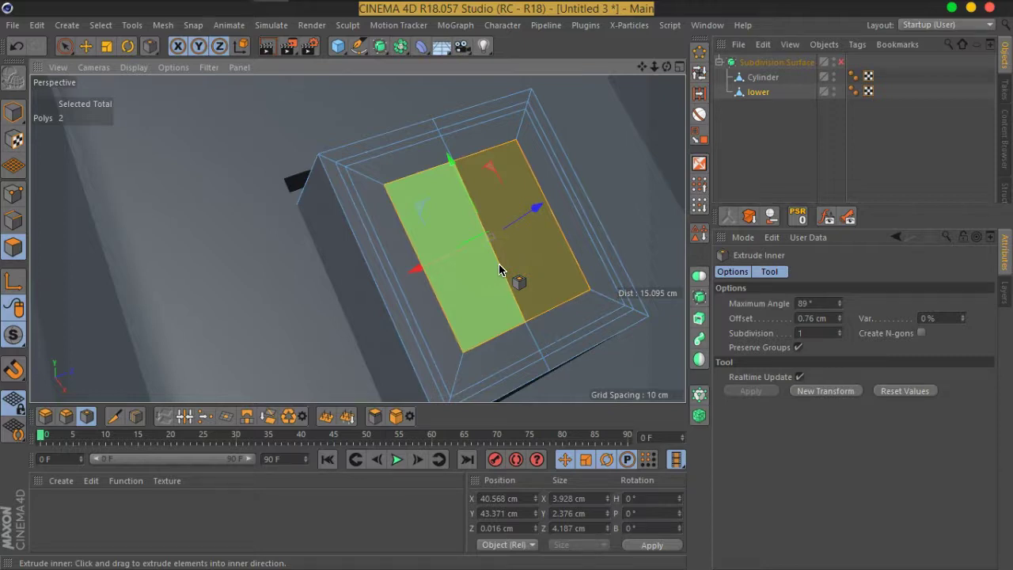
pyautogui.click(743, 122)
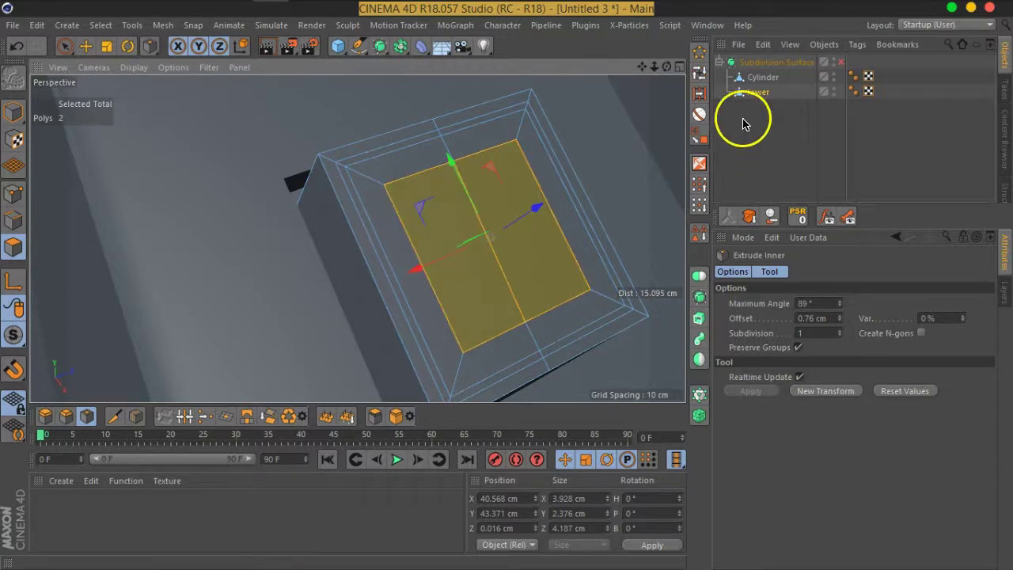
# Enable Subdivision Surface and group Cylinder and lower under a new Null with Alt+G
pyautogui.click(840, 62)
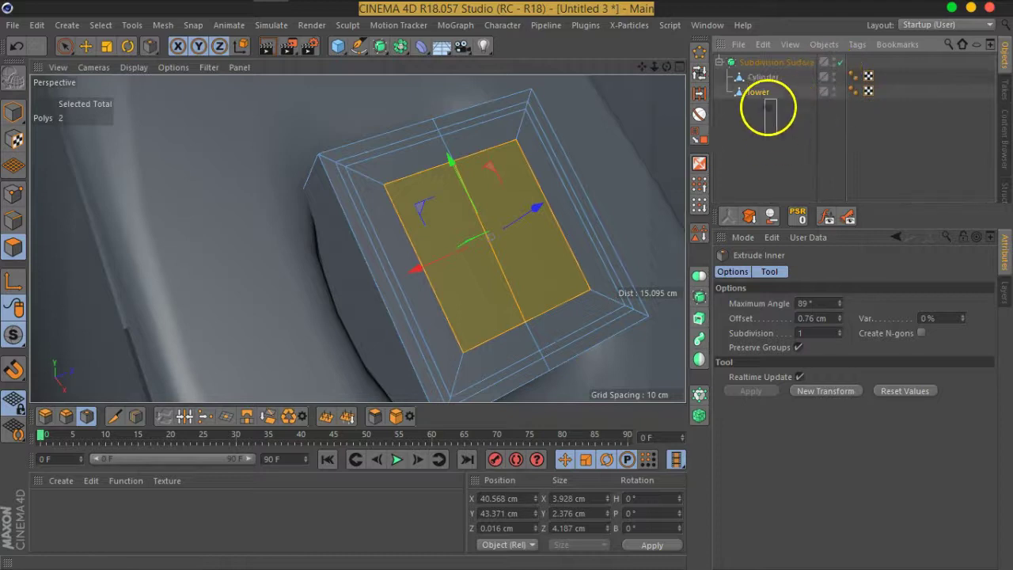
pyautogui.moveTo(753, 78); pyautogui.dragTo(764, 141)
pyautogui.hotkey('alt', 'g')
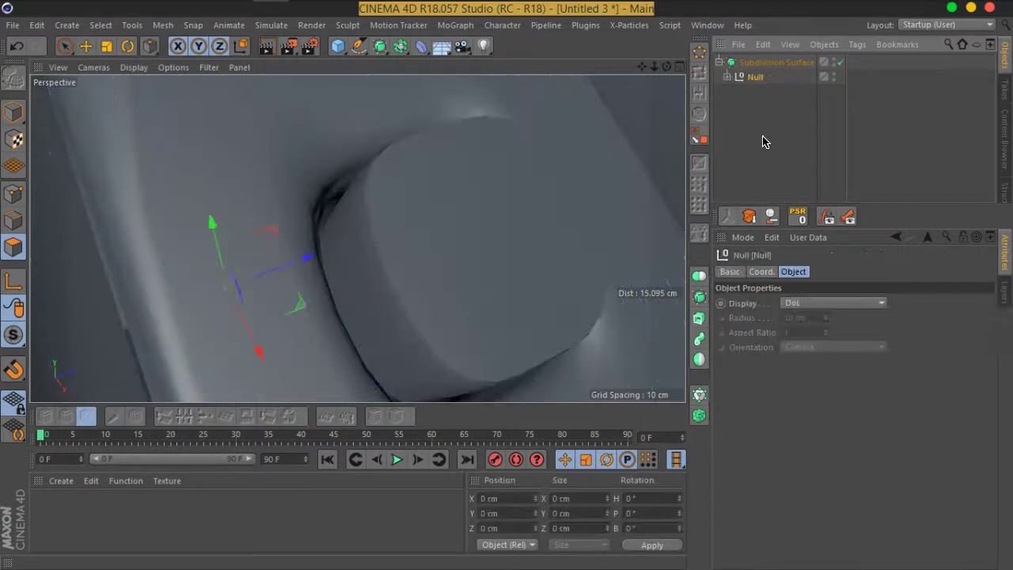
pyautogui.moveTo(324, 220)
pyautogui.keyDown('alt'); pyautogui.mouseDown()
pyautogui.moveTo(385, 219)
pyautogui.moveTo(255, 203)
pyautogui.moveTo(208, 230)
pyautogui.moveTo(313, 267)
pyautogui.moveTo(366, 237)
pyautogui.mouseUp(); pyautogui.keyUp('alt')
# Select lower inside the Null and turn Subdivision Surface off again
pyautogui.click(764, 107)
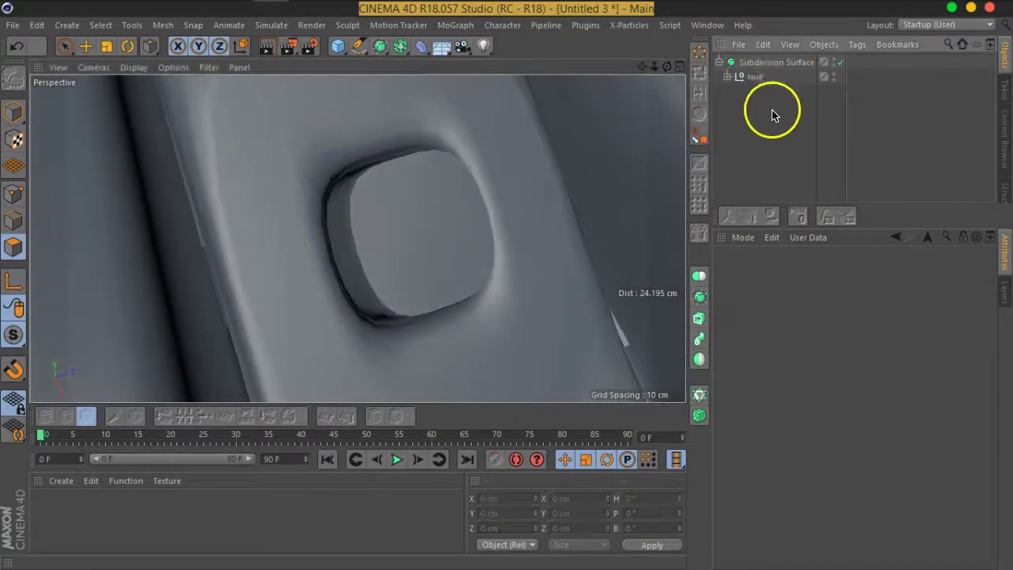
pyautogui.click(727, 78)
pyautogui.click(768, 108)
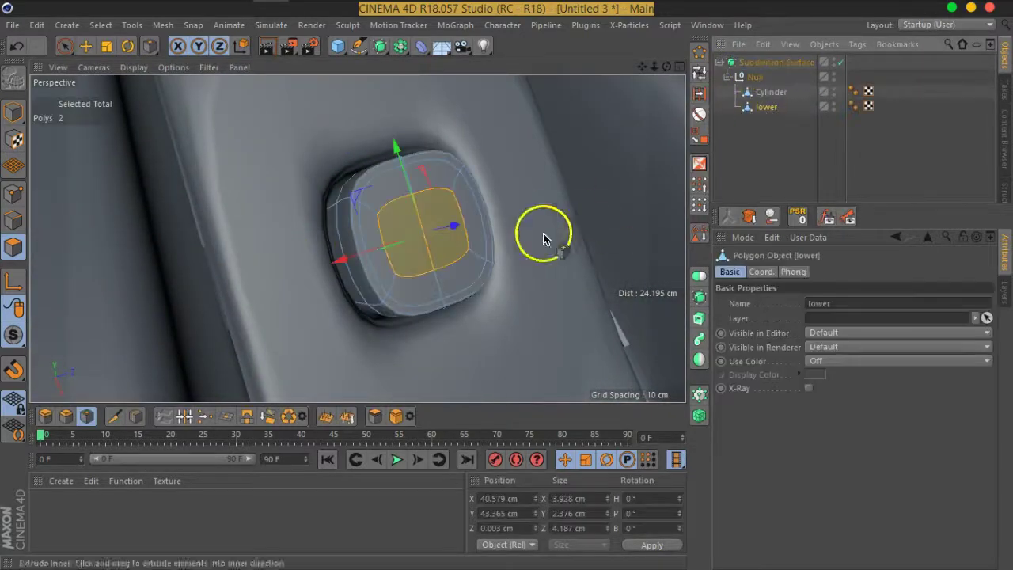
pyautogui.click(840, 61)
pyautogui.press('i')
pyautogui.moveTo(364, 227)
pyautogui.keyDown('alt'); pyautogui.mouseDown()
pyautogui.moveTo(396, 265)
pyautogui.moveTo(468, 226)
pyautogui.moveTo(374, 269)
pyautogui.moveTo(343, 253)
pyautogui.moveTo(502, 258)
pyautogui.moveTo(409, 244)
pyautogui.moveTo(459, 226)
pyautogui.mouseUp(); pyautogui.keyUp('alt')
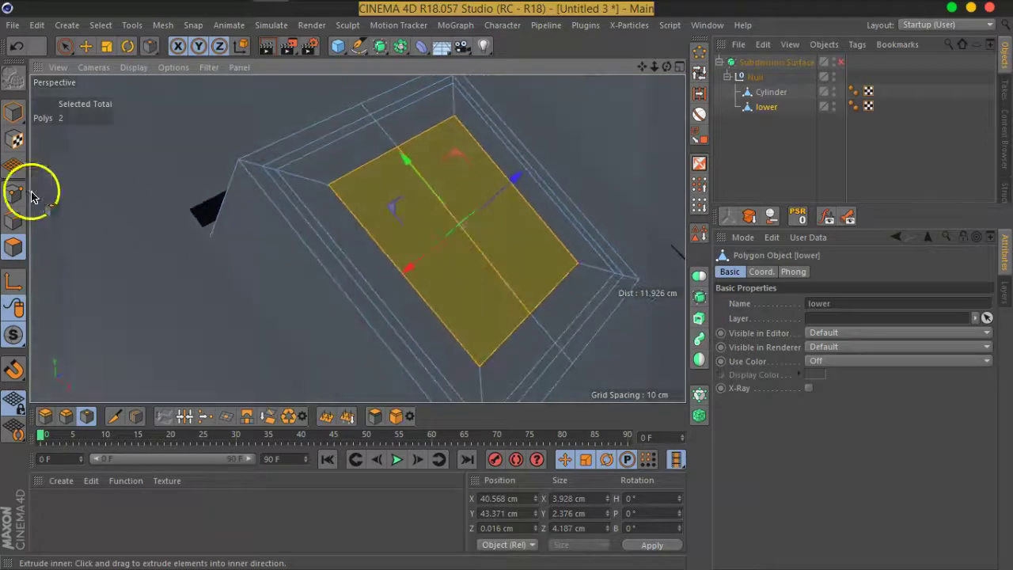
# Select two rim edges of the button and nudge them, checking with smoothing on and off
pyautogui.click(14, 220)
pyautogui.click(65, 46)
pyautogui.click(559, 282)
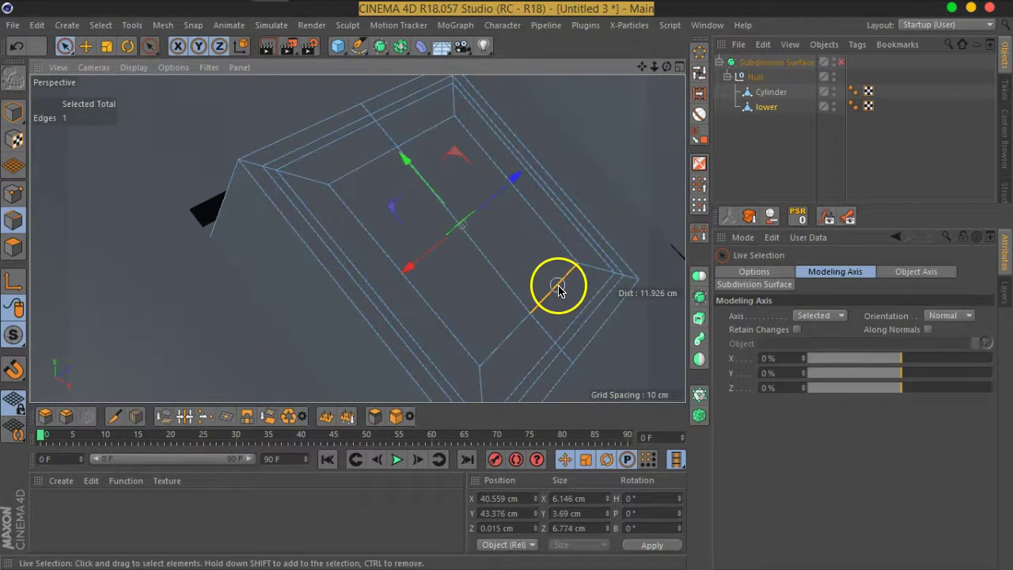
pyautogui.click(509, 356)
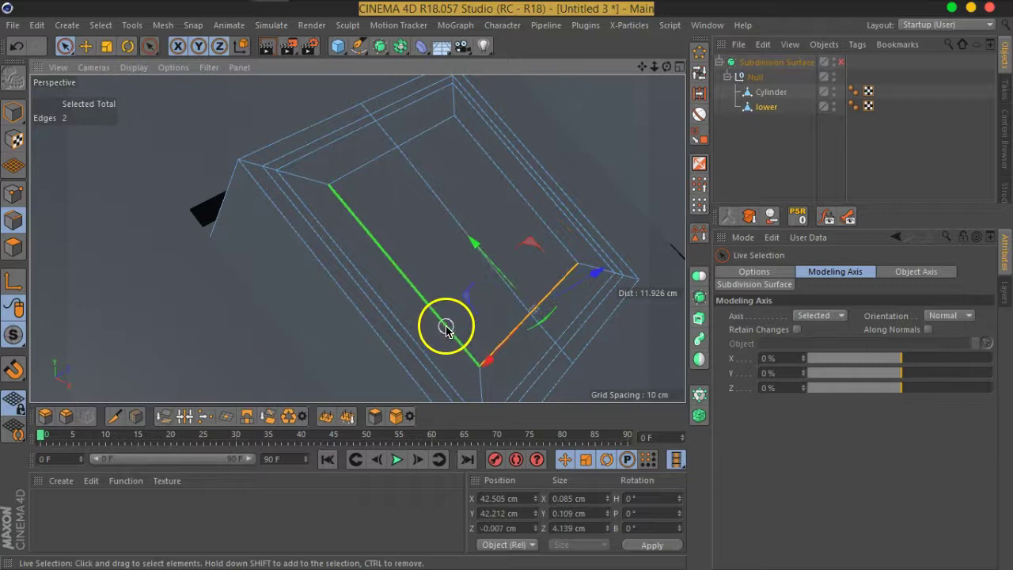
pyautogui.keyDown('alt'); pyautogui.moveTo(445, 330); pyautogui.dragTo(477, 317); pyautogui.keyUp('alt')
pyautogui.moveTo(577, 242); pyautogui.dragTo(542, 287)
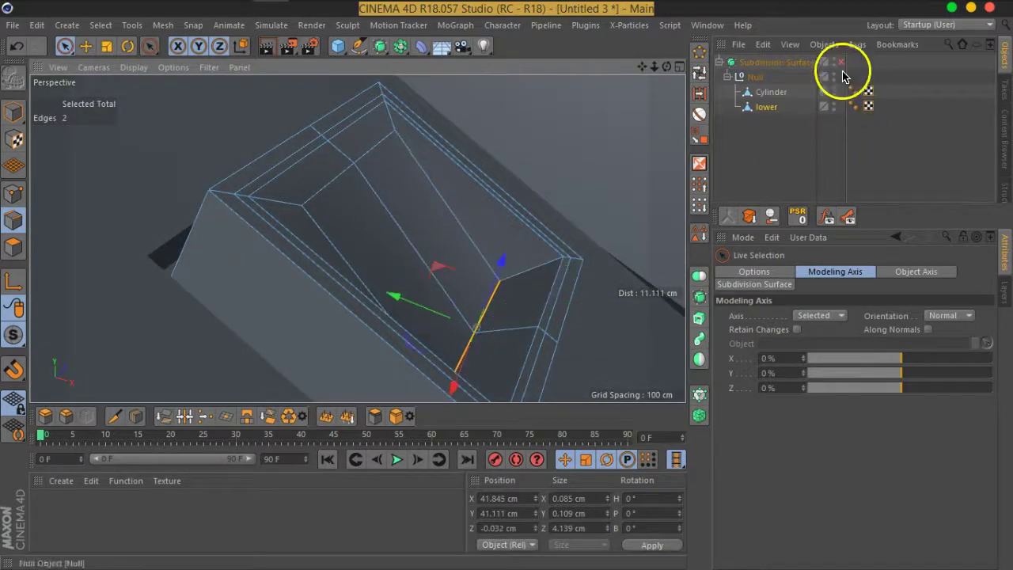
pyautogui.click(841, 62)
pyautogui.moveTo(497, 264)
pyautogui.keyDown('alt'); pyautogui.mouseDown()
pyautogui.moveTo(306, 228)
pyautogui.moveTo(452, 266)
pyautogui.moveTo(473, 283)
pyautogui.mouseUp(); pyautogui.keyUp('alt')
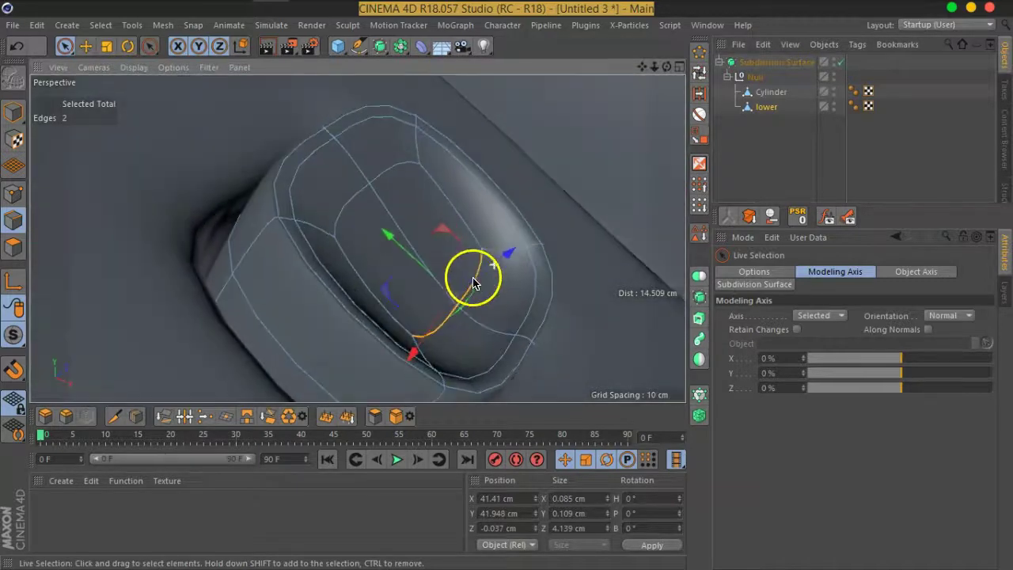
pyautogui.click(840, 62)
pyautogui.moveTo(440, 253)
pyautogui.keyDown('alt'); pyautogui.mouseDown()
pyautogui.moveTo(385, 256)
pyautogui.moveTo(387, 198)
pyautogui.mouseUp(); pyautogui.keyUp('alt')
# Move the button's top rim polygons along Y and recheck the smoothed result
pyautogui.click(13, 251)
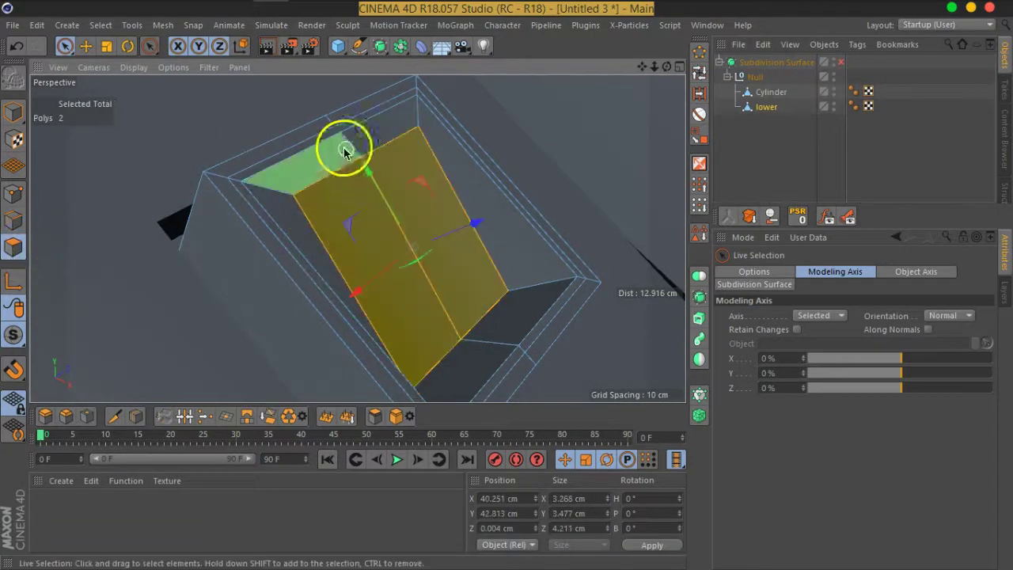
pyautogui.click(351, 150)
pyautogui.moveTo(350, 149)
pyautogui.keyDown('alt'); pyautogui.mouseDown()
pyautogui.moveTo(339, 219)
pyautogui.moveTo(359, 193)
pyautogui.moveTo(430, 272)
pyautogui.moveTo(437, 263)
pyautogui.mouseUp(); pyautogui.keyUp('alt')
pyautogui.moveTo(387, 216)
pyautogui.mouseDown()
pyautogui.moveTo(407, 185)
pyautogui.moveTo(419, 195)
pyautogui.moveTo(459, 299)
pyautogui.moveTo(441, 276)
pyautogui.moveTo(267, 261)
pyautogui.moveTo(332, 296)
pyautogui.moveTo(385, 305)
pyautogui.mouseUp()
pyautogui.click(840, 62)
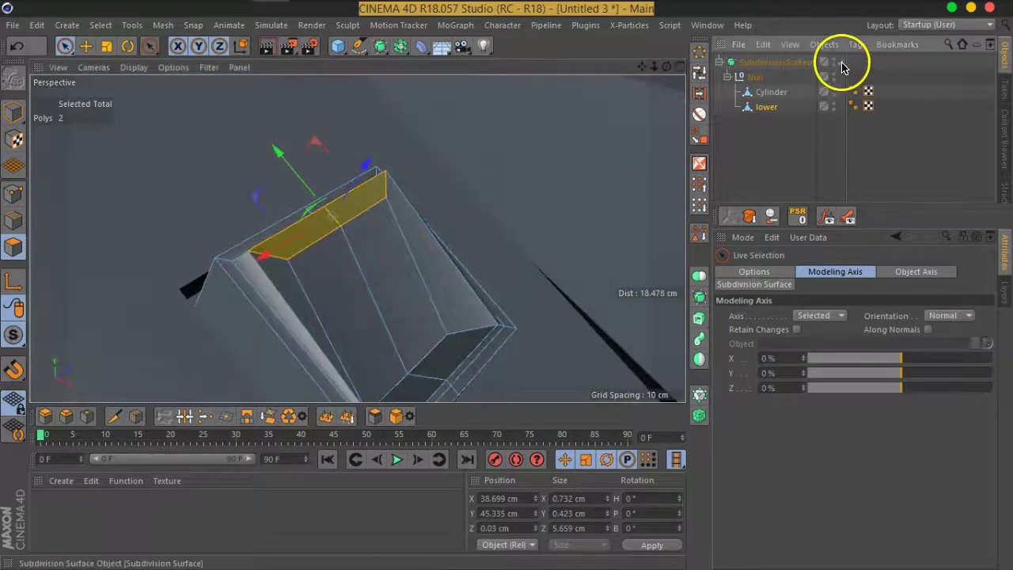
pyautogui.moveTo(497, 238)
pyautogui.keyDown('alt'); pyautogui.mouseDown()
pyautogui.moveTo(541, 227)
pyautogui.moveTo(491, 235)
pyautogui.moveTo(403, 221)
pyautogui.moveTo(470, 235)
pyautogui.moveTo(482, 269)
pyautogui.moveTo(452, 264)
pyautogui.moveTo(410, 313)
pyautogui.moveTo(355, 330)
pyautogui.mouseUp(); pyautogui.keyUp('alt')
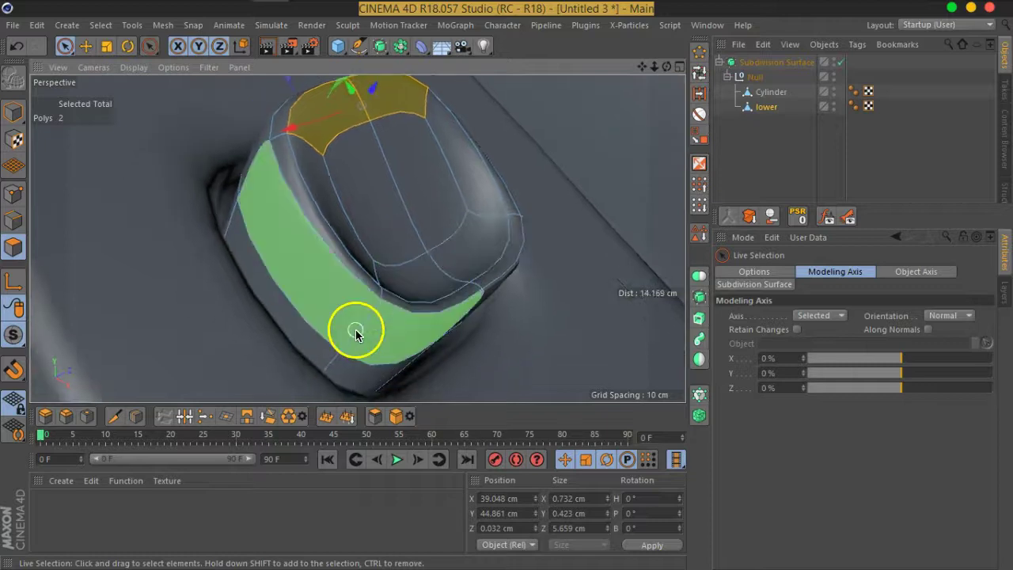
pyautogui.rightClick(355, 330)
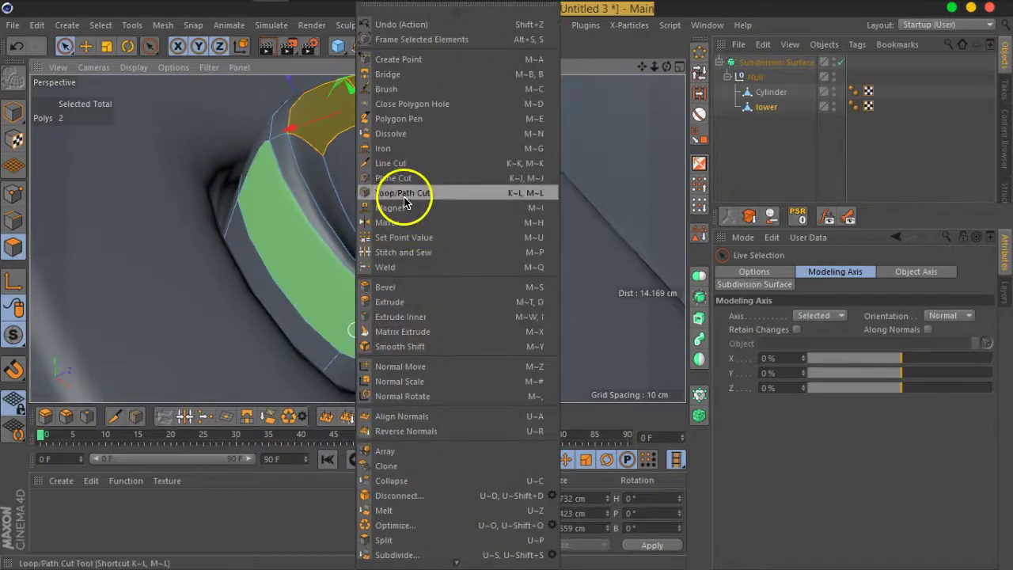
# Add an edge loop at a 92.028% offset (13.302 cm) beside the recess edge
pyautogui.click(404, 192)
pyautogui.click(842, 64)
pyautogui.moveTo(490, 261)
pyautogui.keyDown('alt'); pyautogui.mouseDown()
pyautogui.moveTo(522, 238)
pyautogui.moveTo(428, 224)
pyautogui.moveTo(479, 252)
pyautogui.moveTo(468, 237)
pyautogui.moveTo(407, 226)
pyautogui.moveTo(419, 256)
pyautogui.mouseUp(); pyautogui.keyUp('alt')
pyautogui.moveTo(269, 166)
pyautogui.keyDown('alt'); pyautogui.mouseDown()
pyautogui.moveTo(321, 176)
pyautogui.moveTo(301, 185)
pyautogui.moveTo(267, 142)
pyautogui.moveTo(374, 258)
pyautogui.moveTo(358, 222)
pyautogui.mouseUp(); pyautogui.keyUp('alt')
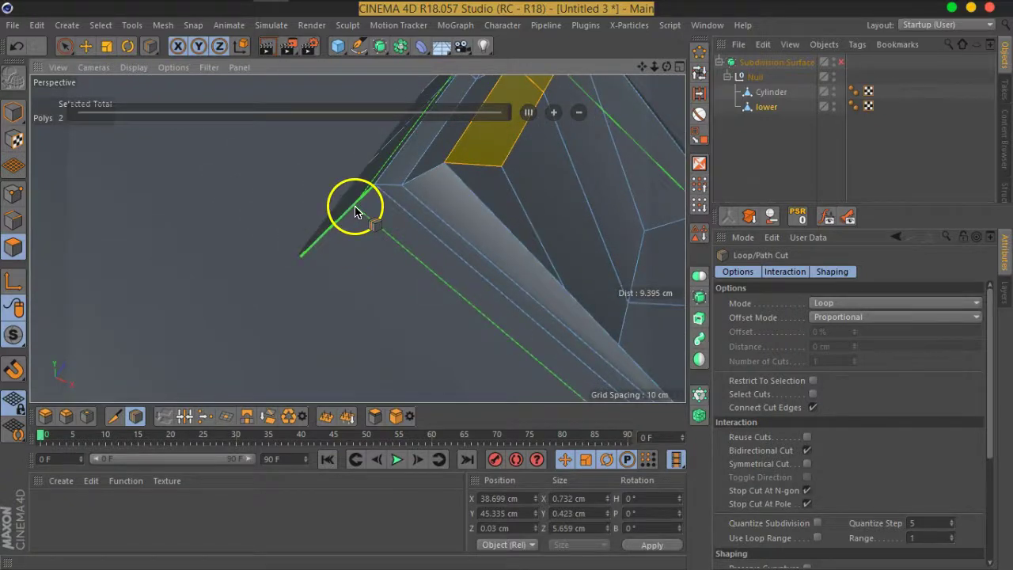
pyautogui.click(354, 212)
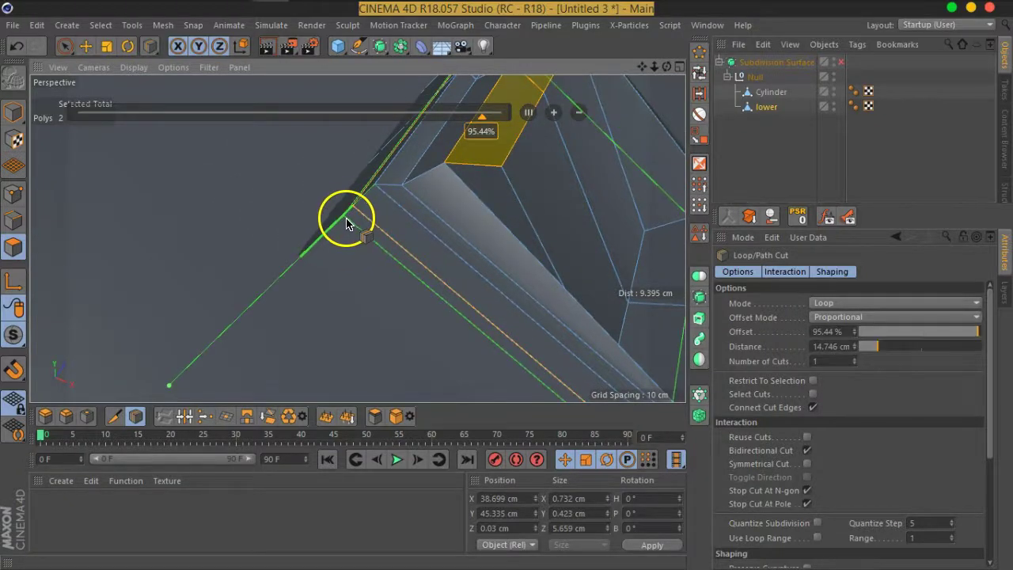
pyautogui.moveTo(349, 223); pyautogui.dragTo(320, 253)
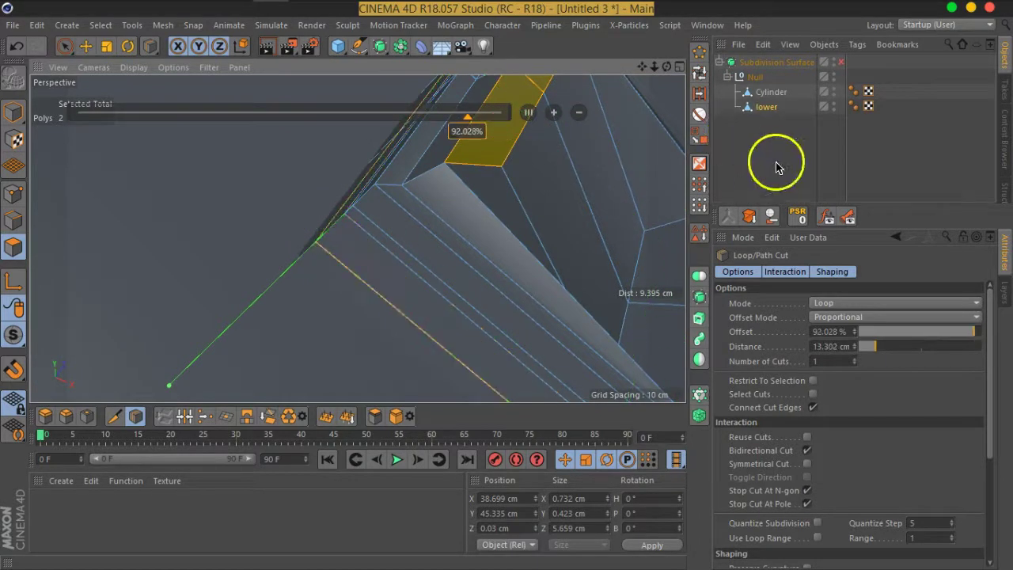
# Loop-select two polygon loops along the edge to form the groove
pyautogui.click(64, 53)
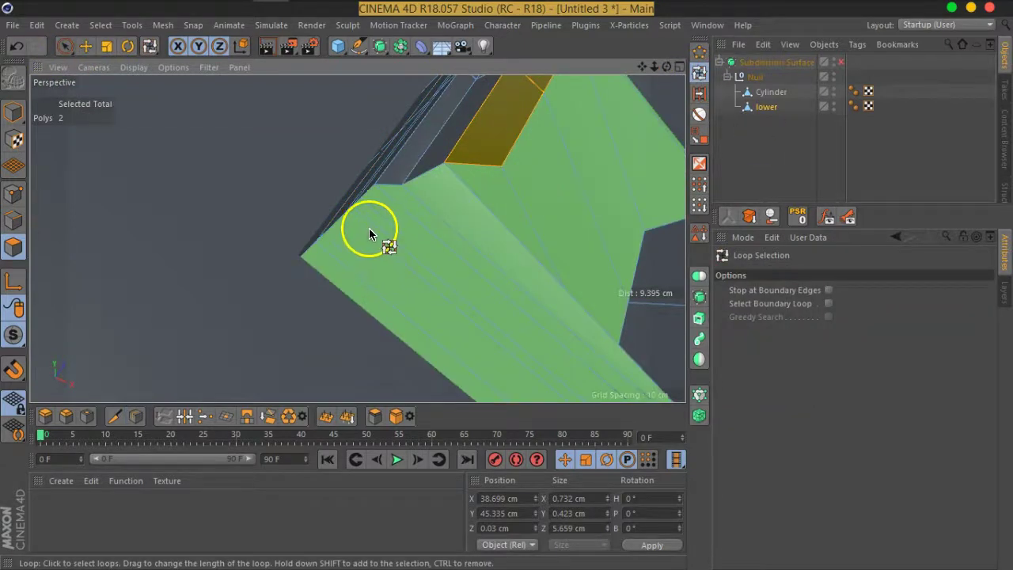
pyautogui.keyDown('shift'); pyautogui.click(351, 218); pyautogui.keyUp('shift')
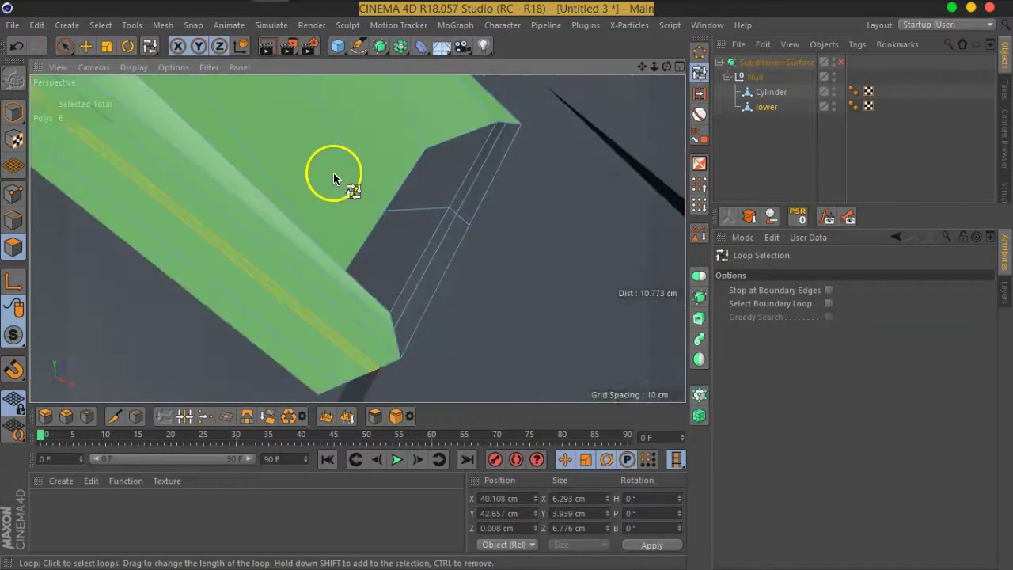
pyautogui.keyDown('shift'); pyautogui.click(328, 174); pyautogui.keyUp('shift')
pyautogui.scroll(-3, 216, 158)
pyautogui.scroll(3, 238, 166)
pyautogui.keyDown('alt'); pyautogui.moveTo(272, 174); pyautogui.dragTo(343, 174); pyautogui.keyUp('alt')
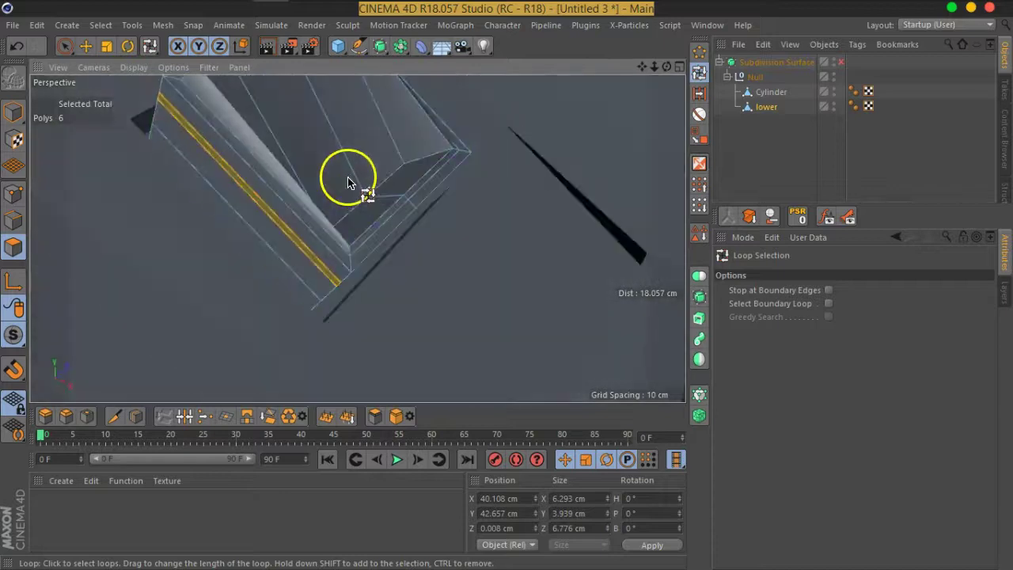
# Extrude the selected polygon loop to -0.22 cm and view the grooved button smoothed
pyautogui.rightClick(384, 235)
pyautogui.click(452, 302)
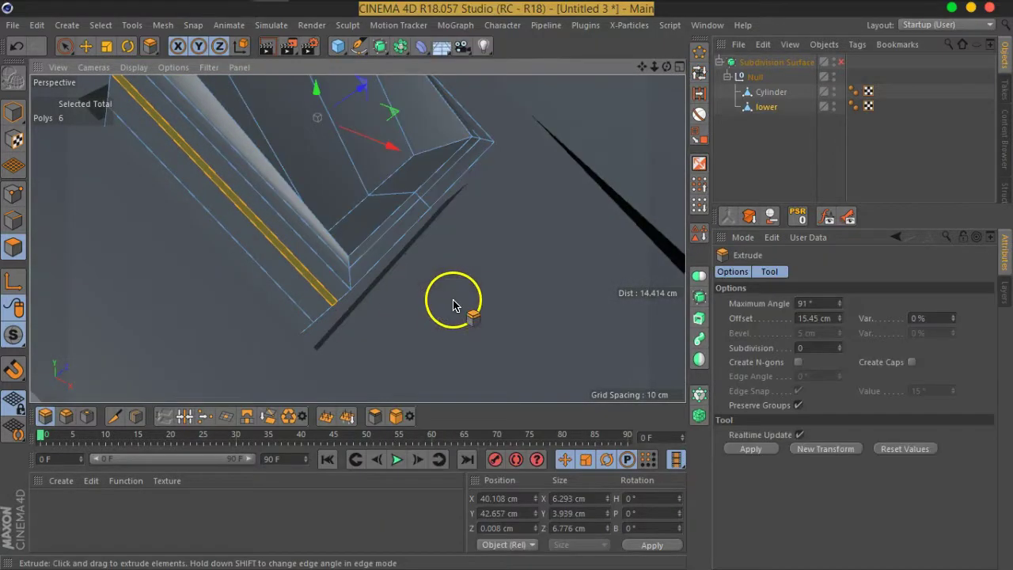
pyautogui.moveTo(516, 299); pyautogui.dragTo(507, 300)
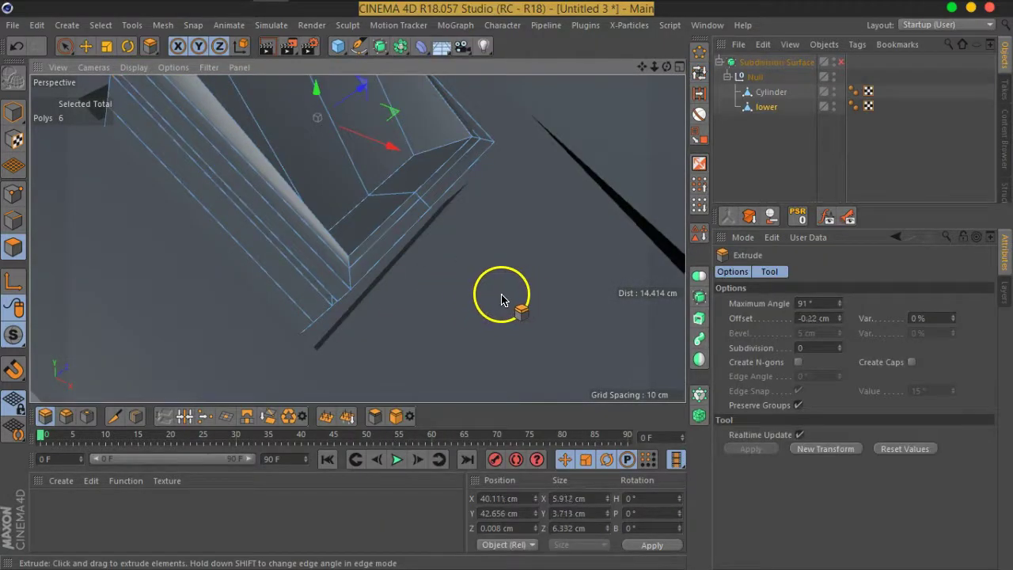
pyautogui.click(783, 154)
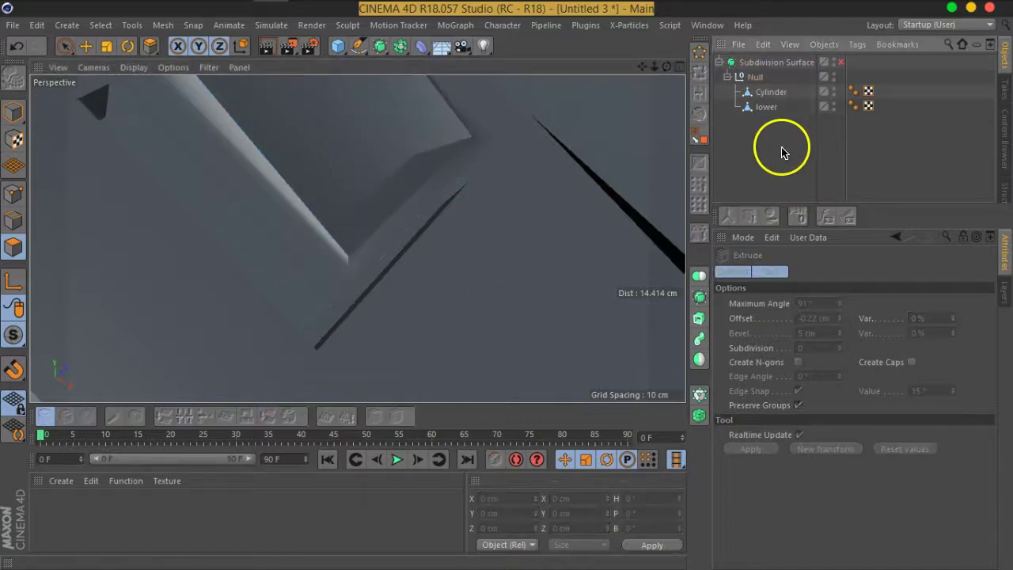
pyautogui.click(839, 62)
pyautogui.moveTo(373, 163)
pyautogui.keyDown('alt'); pyautogui.mouseDown()
pyautogui.moveTo(197, 129)
pyautogui.moveTo(330, 176)
pyautogui.moveTo(339, 142)
pyautogui.moveTo(422, 240)
pyautogui.moveTo(454, 237)
pyautogui.moveTo(417, 237)
pyautogui.mouseUp(); pyautogui.keyUp('alt')
pyautogui.moveTo(418, 237)
pyautogui.keyDown('alt'); pyautogui.mouseDown(button='right')
pyautogui.moveTo(362, 226)
pyautogui.moveTo(375, 232)
pyautogui.mouseUp(button='right'); pyautogui.keyUp('alt')
pyautogui.keyDown('alt'); pyautogui.moveTo(375, 233); pyautogui.dragTo(425, 210); pyautogui.keyUp('alt')
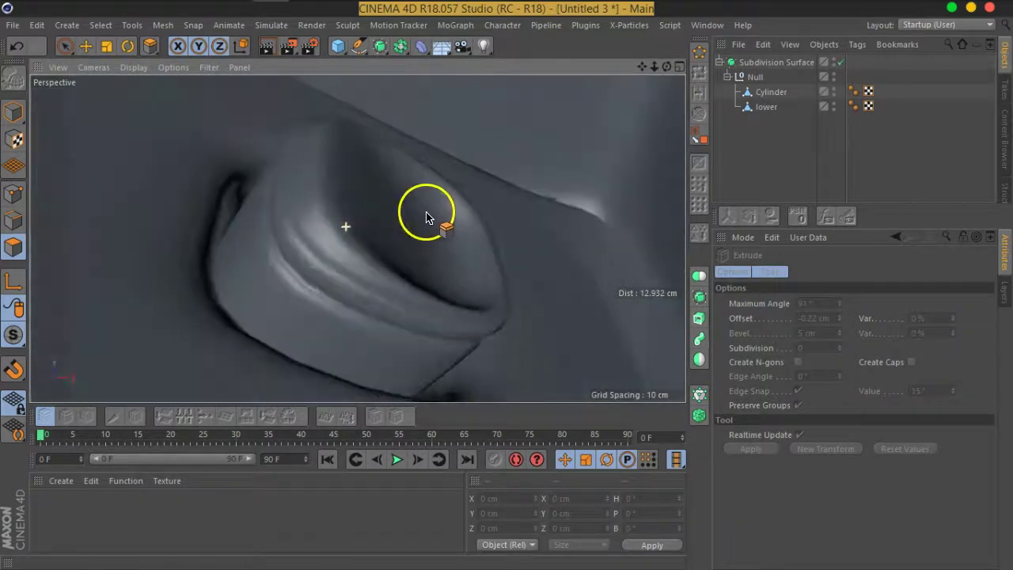
# Raise Subdivision Editor to 3 to inspect the button, then lower it back to 2
pyautogui.click(776, 63)
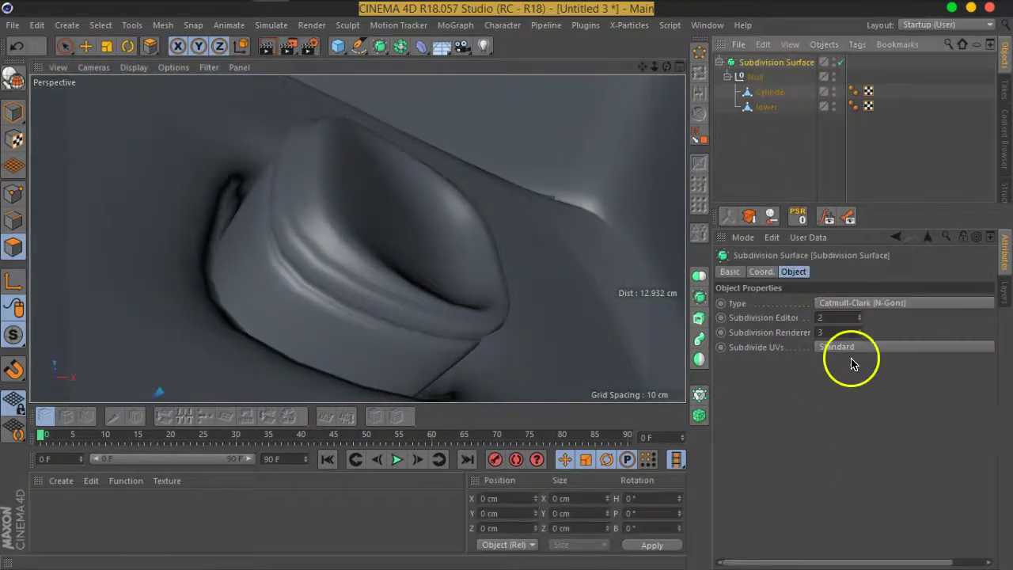
pyautogui.click(861, 316)
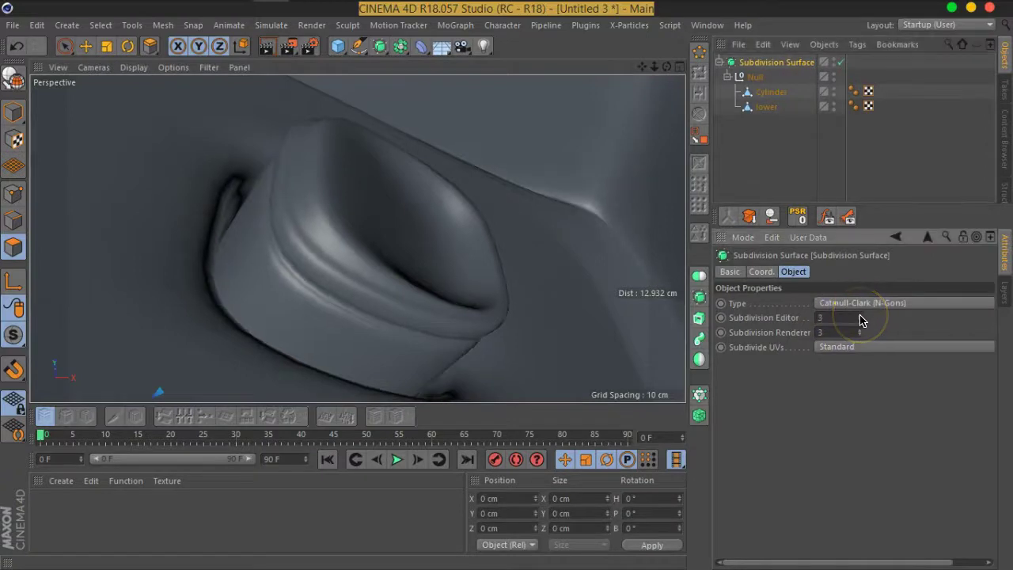
pyautogui.moveTo(380, 276)
pyautogui.keyDown('alt'); pyautogui.mouseDown()
pyautogui.moveTo(276, 276)
pyautogui.moveTo(176, 258)
pyautogui.moveTo(403, 262)
pyautogui.moveTo(183, 238)
pyautogui.moveTo(395, 266)
pyautogui.mouseUp(); pyautogui.keyUp('alt')
pyautogui.scroll(-5, 288, 265)
pyautogui.scroll(5, 183, 238)
pyautogui.keyDown('alt'); pyautogui.moveTo(316, 222); pyautogui.dragTo(320, 226); pyautogui.keyUp('alt')
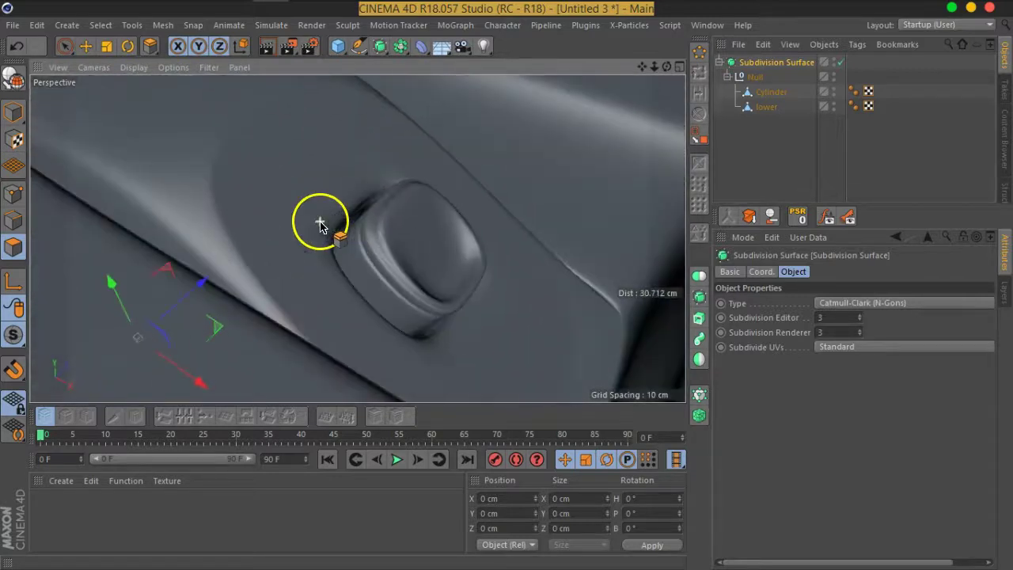
pyautogui.click(860, 320)
pyautogui.moveTo(351, 264)
pyautogui.keyDown('alt'); pyautogui.mouseDown()
pyautogui.moveTo(384, 289)
pyautogui.moveTo(227, 238)
pyautogui.moveTo(446, 267)
pyautogui.mouseUp(); pyautogui.keyUp('alt')
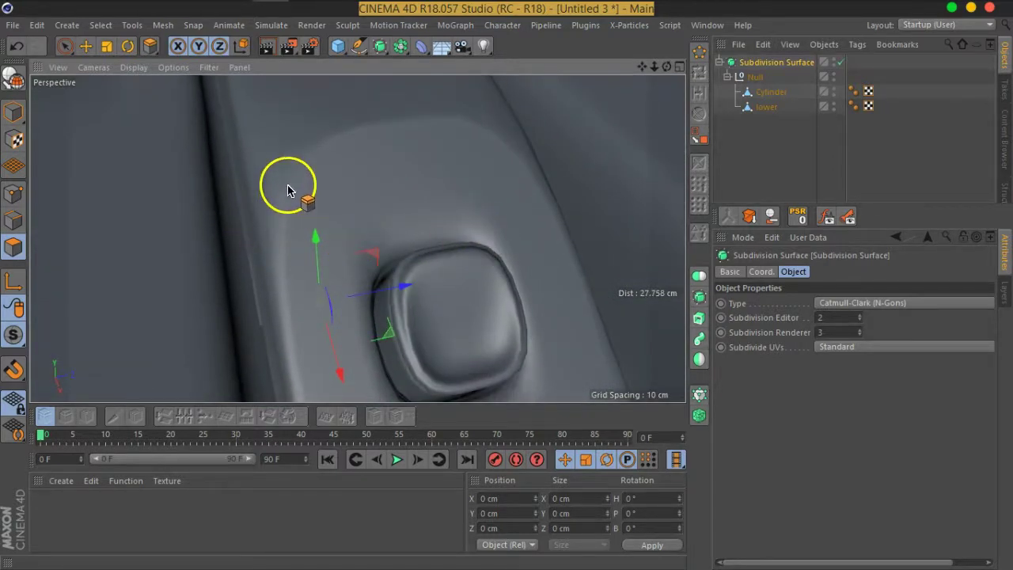
pyautogui.moveTo(359, 226)
pyautogui.keyDown('alt'); pyautogui.mouseDown()
pyautogui.moveTo(418, 203)
pyautogui.moveTo(491, 294)
pyautogui.mouseUp(); pyautogui.keyUp('alt')
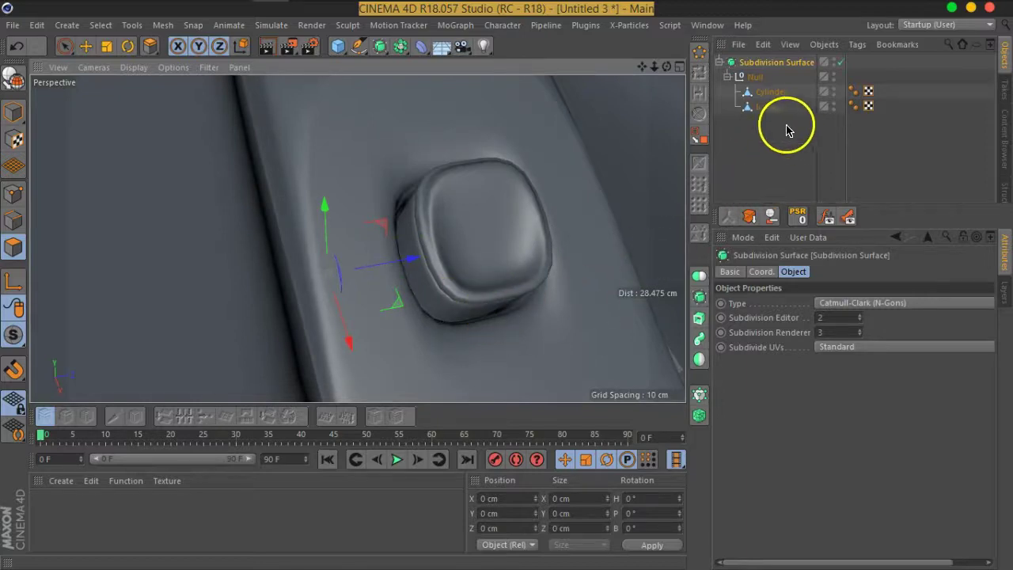
# Select all edges of the Cylinder in Edge mode and bring up the Unbreak Phong Shading command, with subdivision smoothing off
pyautogui.click(780, 93)
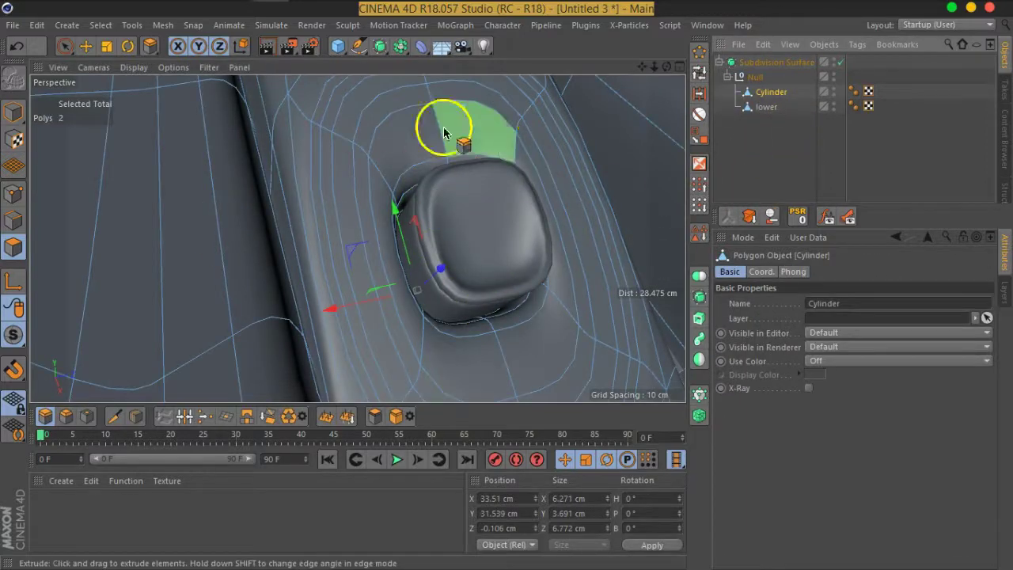
pyautogui.click(12, 219)
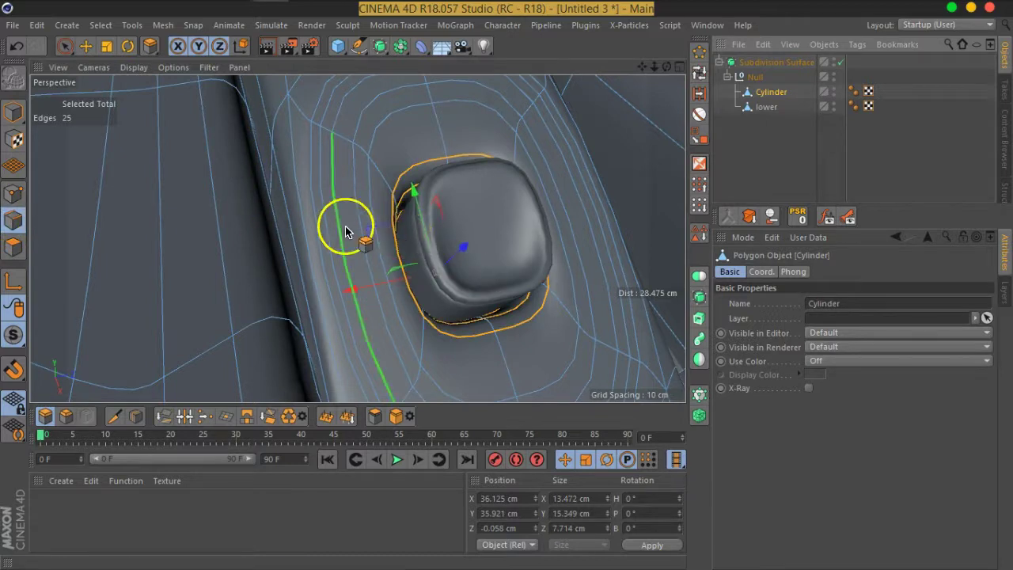
pyautogui.hotkey('ctrl', 'a')
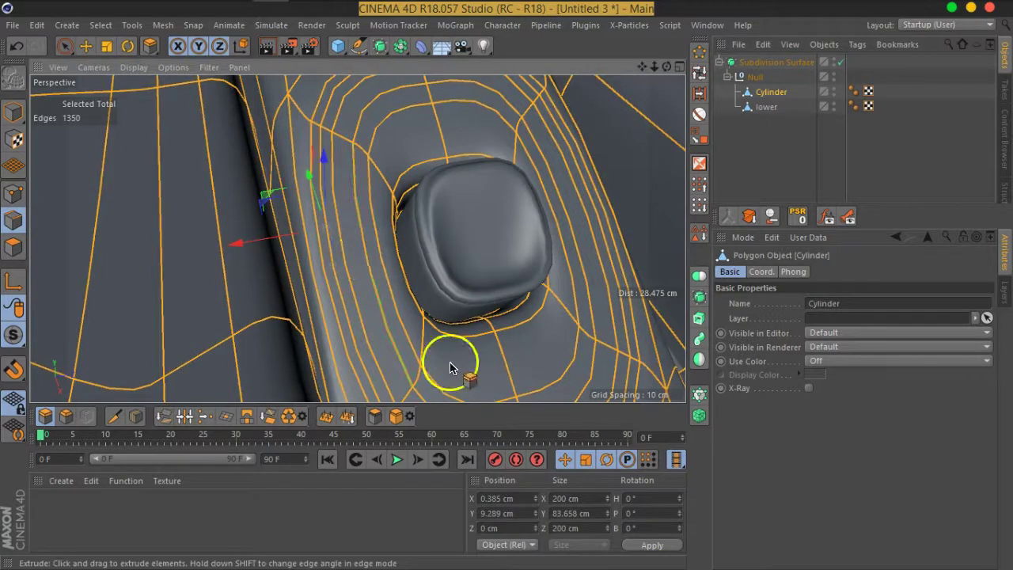
pyautogui.rightClick(572, 190)
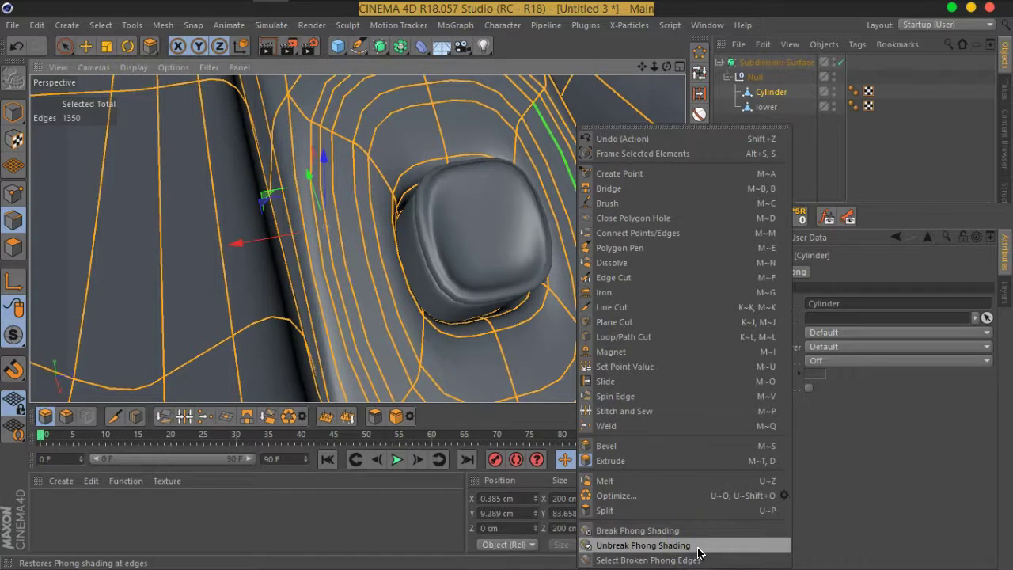
pyautogui.click(894, 190)
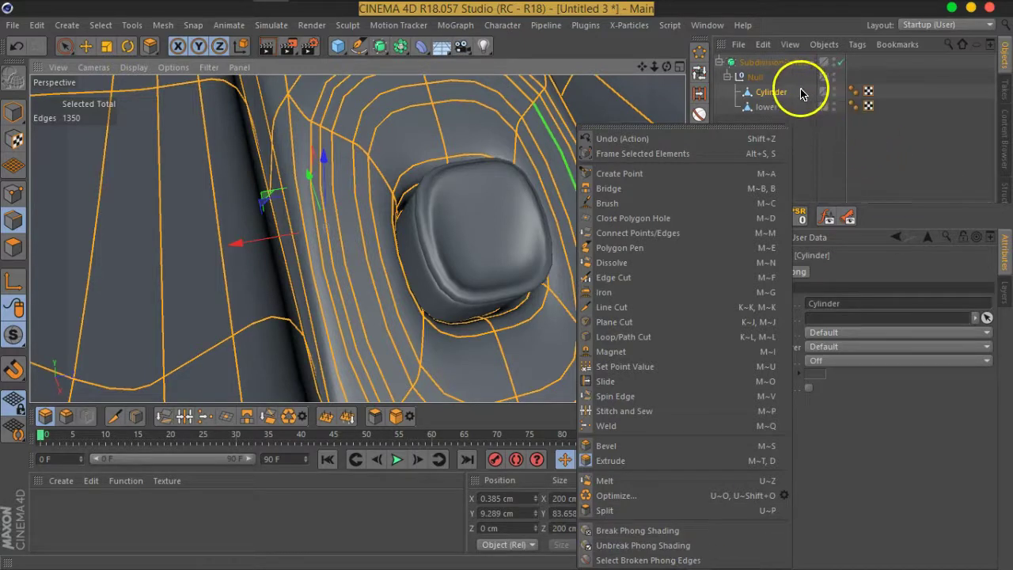
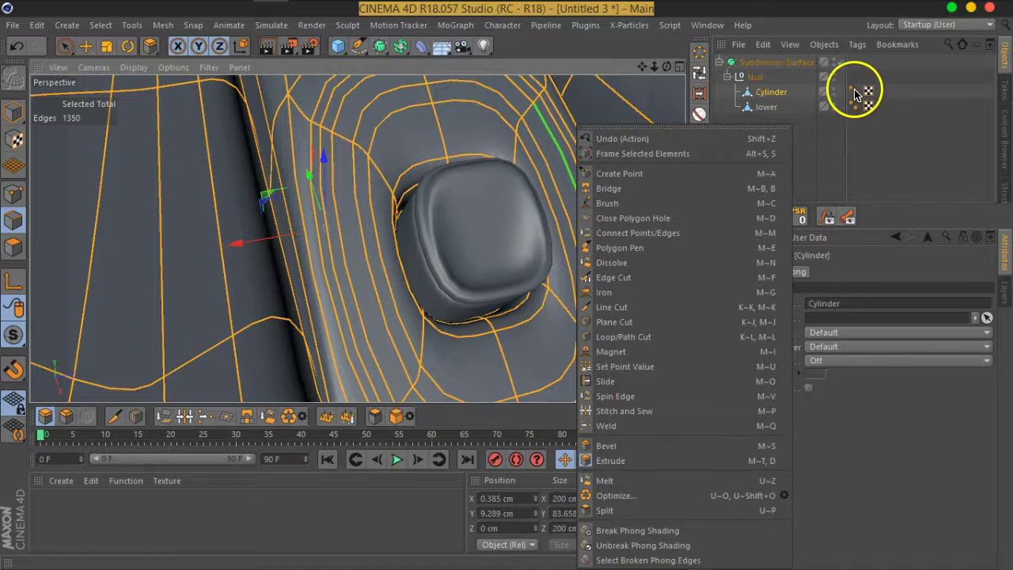
# Unbreak Phong shading on the Cylinder's edges and on all edges of the lower knob
pyautogui.click(644, 546)
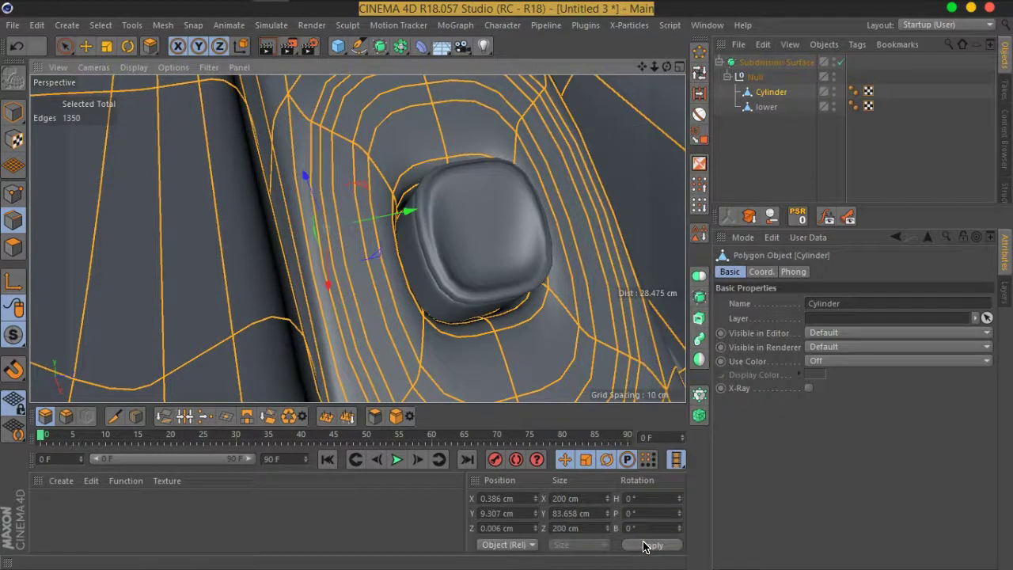
pyautogui.click(893, 143)
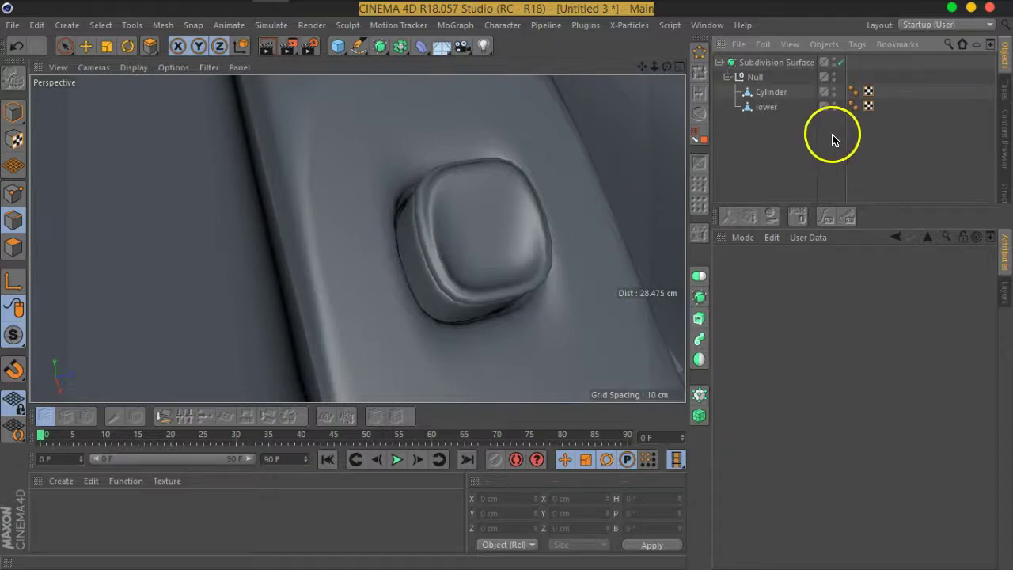
pyautogui.click(766, 107)
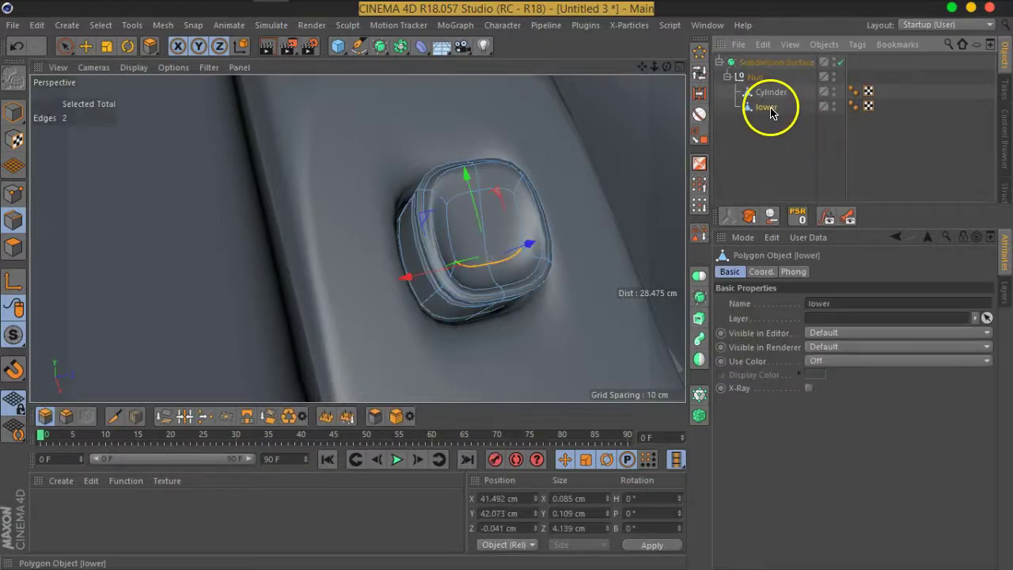
pyautogui.hotkey('ctrl', 'a')
pyautogui.rightClick(565, 277)
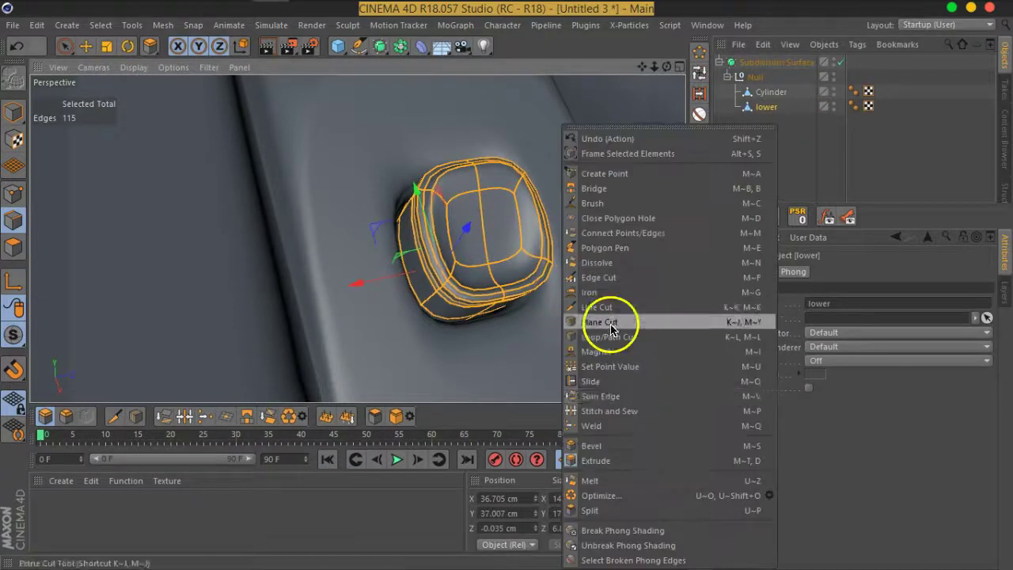
pyautogui.click(638, 545)
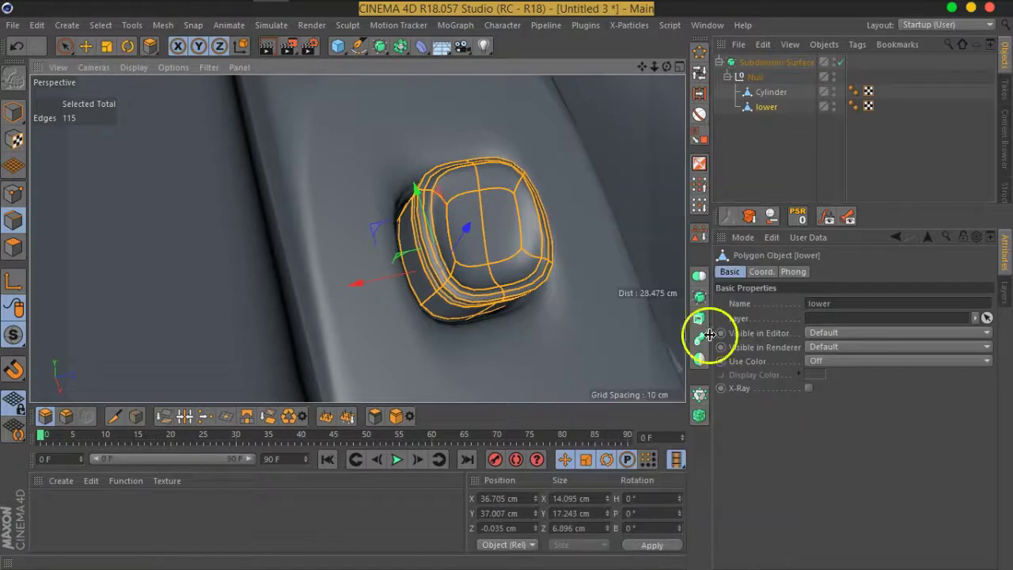
pyautogui.click(735, 160)
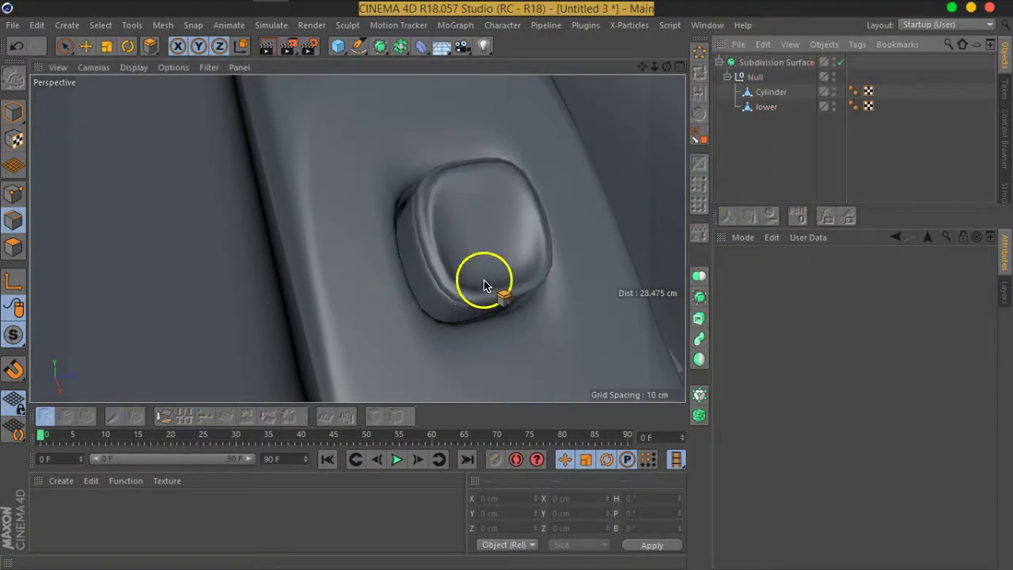
pyautogui.click(774, 62)
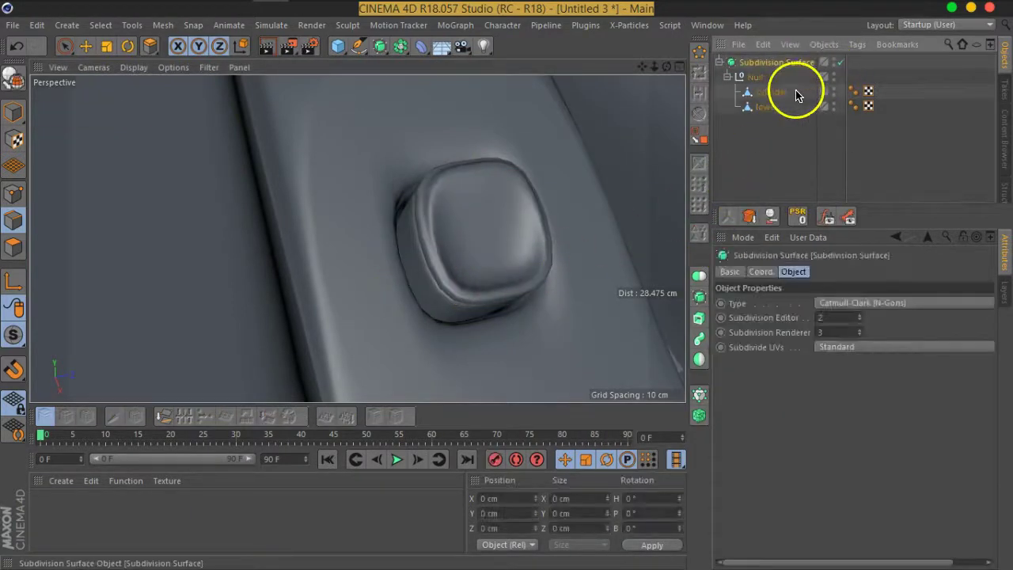
# Set the Subdivision Surface's editor subdivisions to 3, matching its renderer level of 3
pyautogui.click(858, 315)
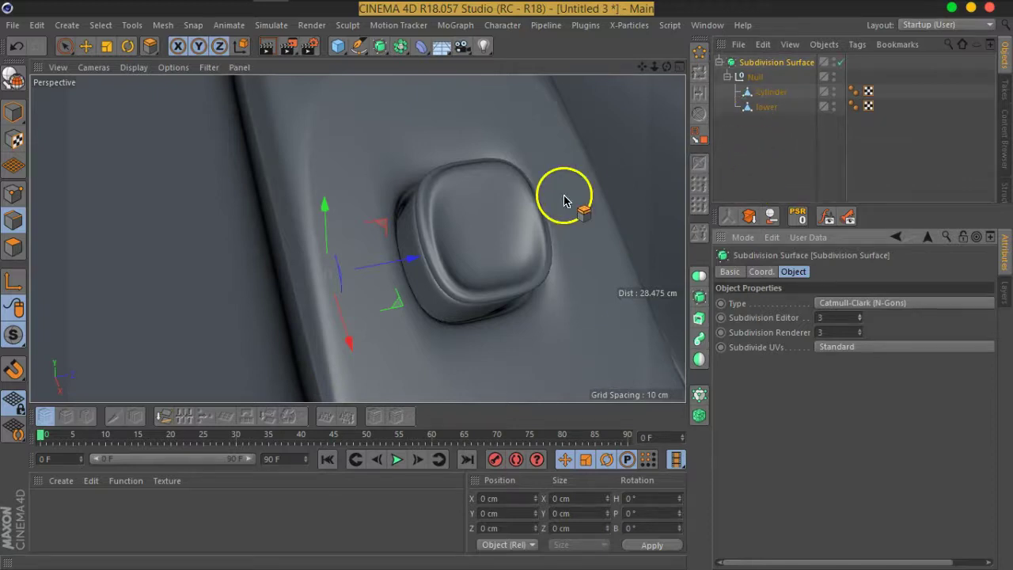
pyautogui.scroll(-4, 439, 217)
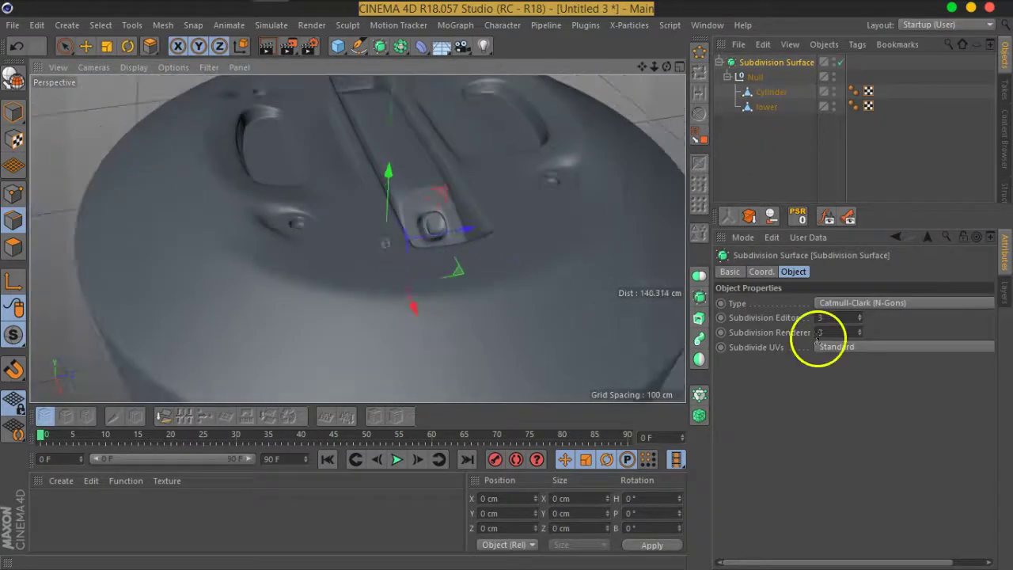
pyautogui.moveTo(380, 262)
pyautogui.keyDown('alt'); pyautogui.mouseDown()
pyautogui.moveTo(384, 226)
pyautogui.moveTo(503, 239)
pyautogui.moveTo(335, 244)
pyautogui.moveTo(199, 199)
pyautogui.moveTo(314, 235)
pyautogui.moveTo(276, 220)
pyautogui.moveTo(356, 224)
pyautogui.mouseUp(); pyautogui.keyUp('alt')
# Disable the Subdivision Surface to show the Cylinder's low-poly cage
pyautogui.click(771, 93)
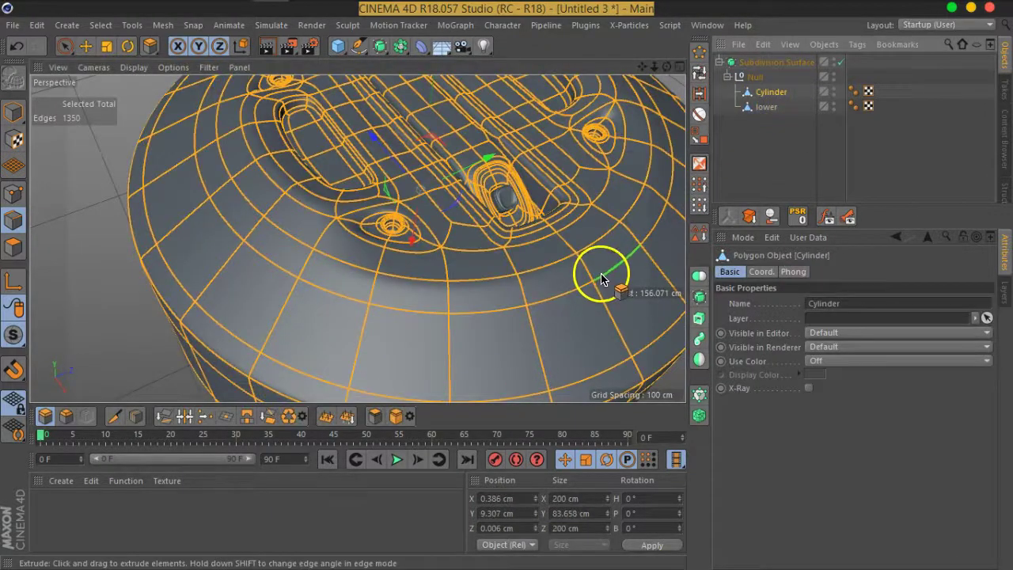
pyautogui.click(840, 62)
pyautogui.keyDown('alt'); pyautogui.moveTo(525, 248); pyautogui.dragTo(429, 244); pyautogui.keyUp('alt')
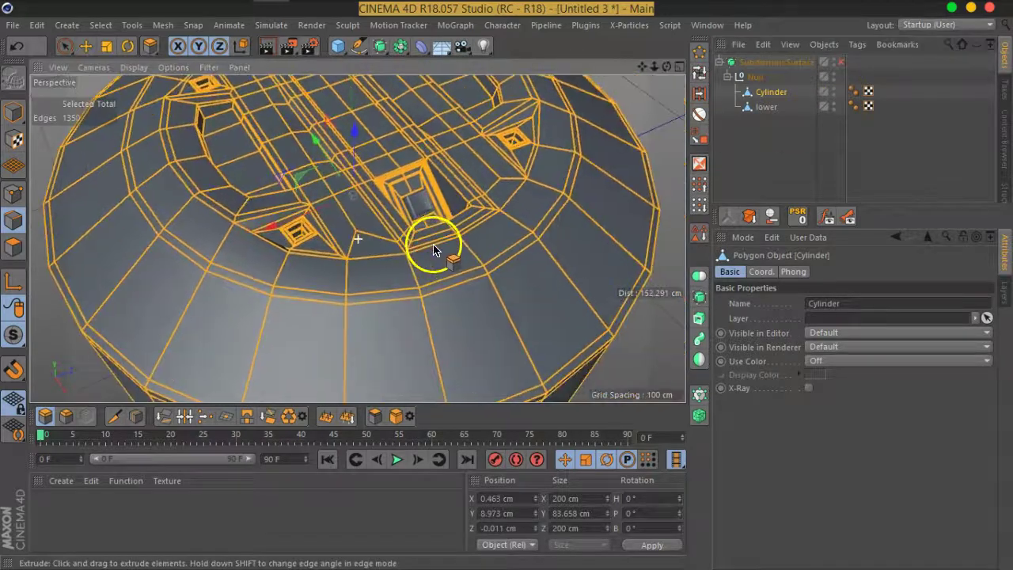
pyautogui.click(780, 149)
pyautogui.click(772, 92)
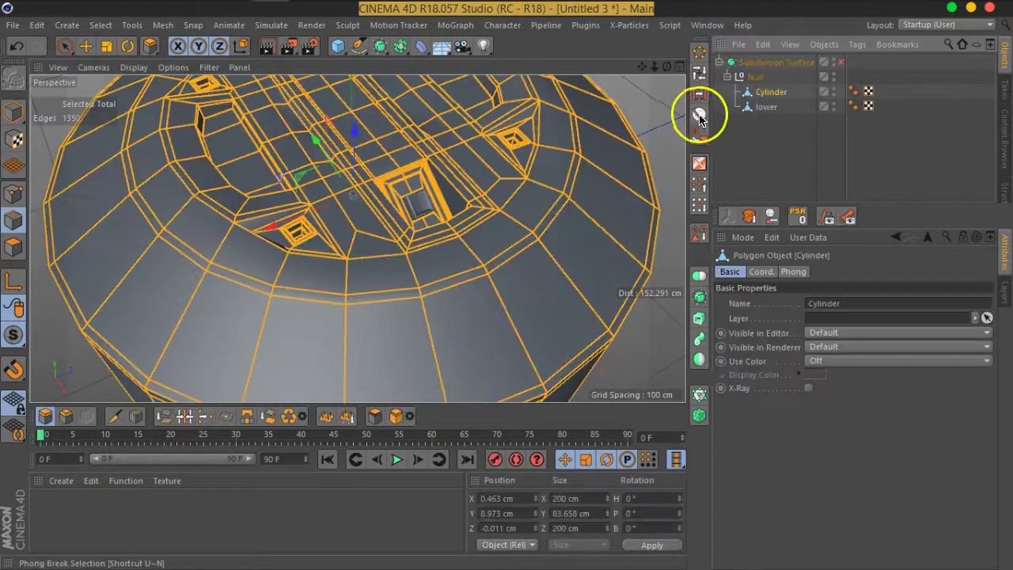
# Return to Live Selection, clear the edge selection, and view the housing top from above
pyautogui.click(64, 45)
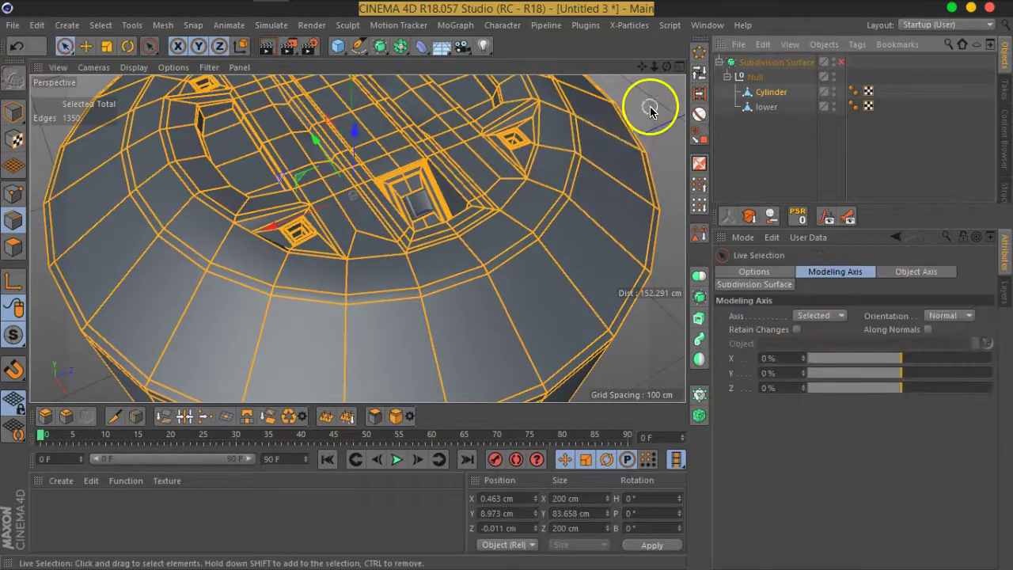
pyautogui.click(649, 104)
pyautogui.scroll(-3, 454, 330)
pyautogui.scroll(-2, 475, 308)
pyautogui.moveTo(494, 307)
pyautogui.keyDown('alt'); pyautogui.mouseDown()
pyautogui.moveTo(470, 235)
pyautogui.moveTo(498, 211)
pyautogui.moveTo(526, 254)
pyautogui.mouseUp(); pyautogui.keyUp('alt')
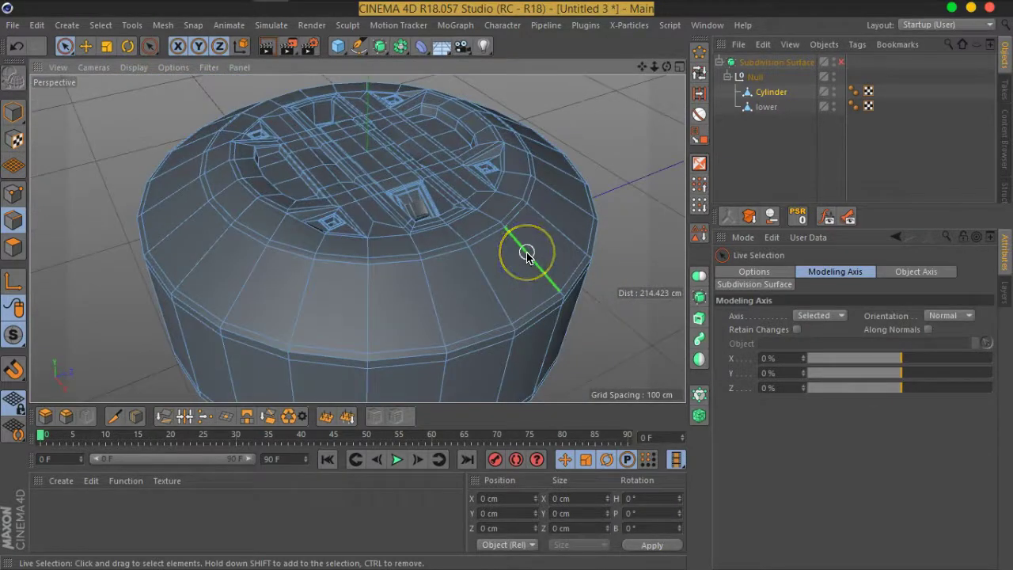
pyautogui.scroll(2, 521, 247)
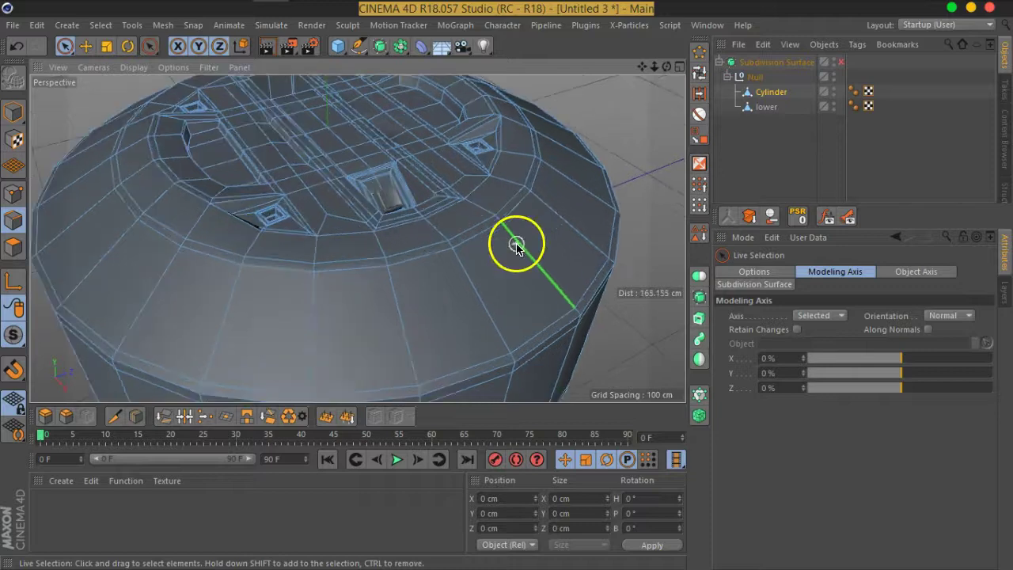
pyautogui.moveTo(380, 158)
pyautogui.keyDown('alt'); pyautogui.mouseDown()
pyautogui.moveTo(388, 264)
pyautogui.moveTo(532, 316)
pyautogui.moveTo(400, 276)
pyautogui.moveTo(525, 303)
pyautogui.moveTo(553, 327)
pyautogui.moveTo(495, 257)
pyautogui.moveTo(506, 238)
pyautogui.moveTo(441, 251)
pyautogui.mouseUp(); pyautogui.keyUp('alt')
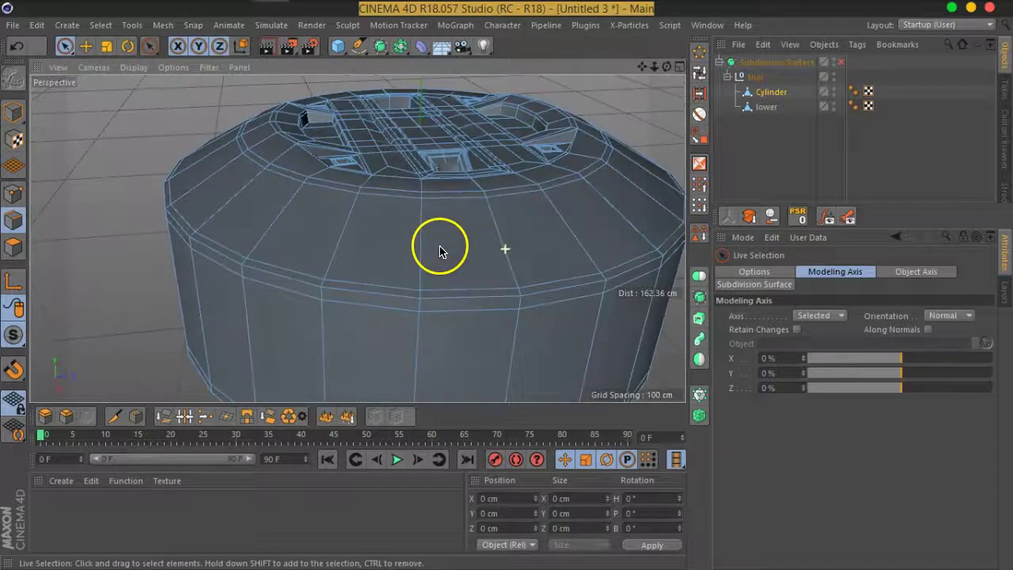
# Use Loop/Path Cut to add two edge loops high on the housing's side wall
pyautogui.rightClick(525, 231)
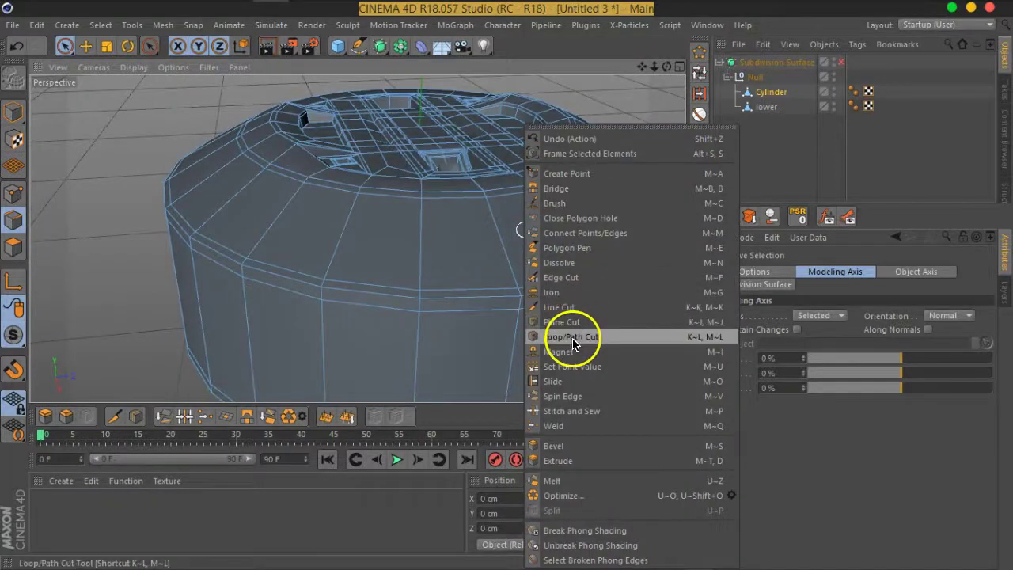
pyautogui.click(573, 342)
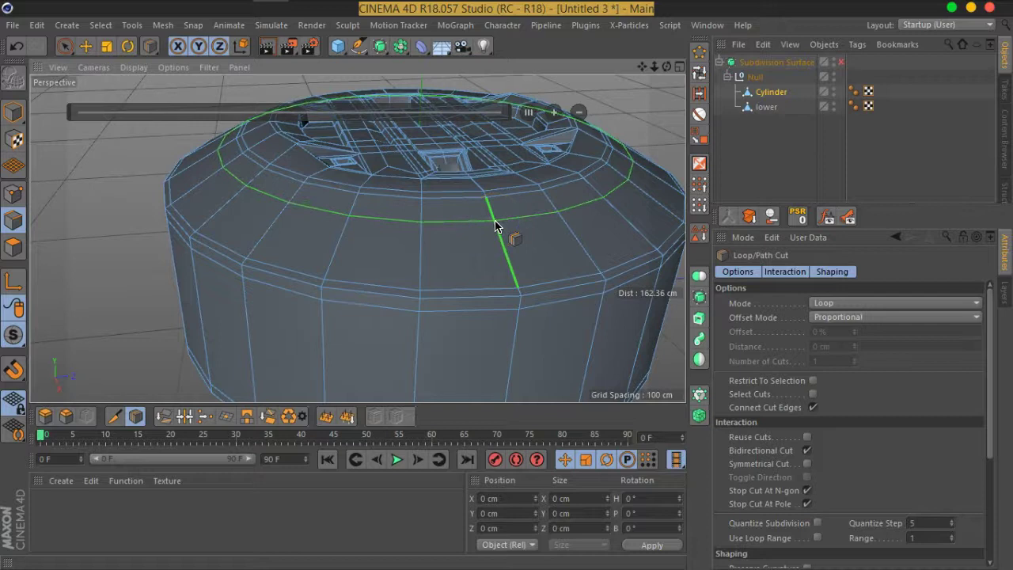
pyautogui.click(507, 237)
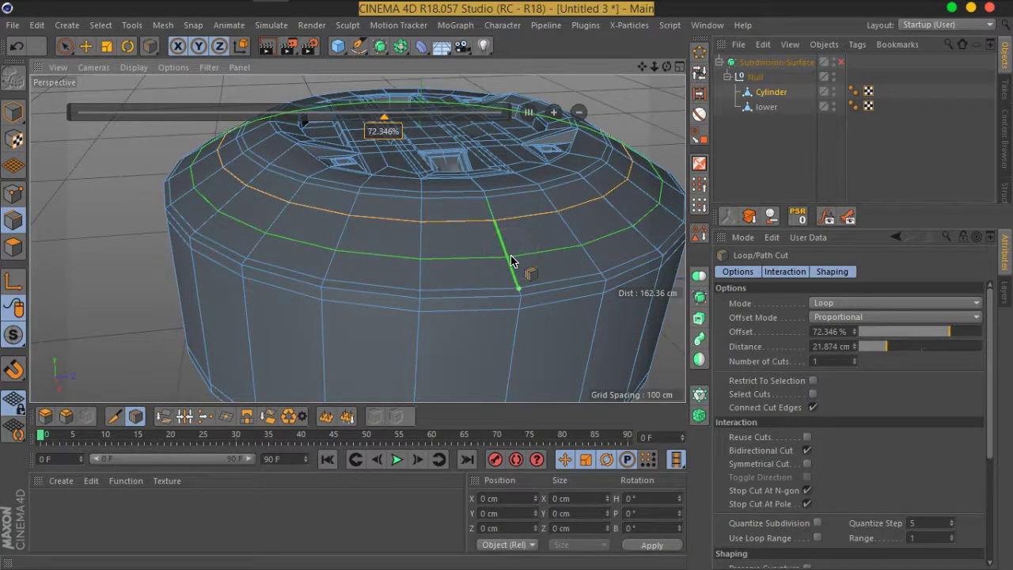
pyautogui.click(553, 344)
pyautogui.moveTo(554, 343)
pyautogui.keyDown('alt'); pyautogui.mouseDown()
pyautogui.moveTo(540, 293)
pyautogui.moveTo(508, 283)
pyautogui.mouseUp(); pyautogui.keyUp('alt')
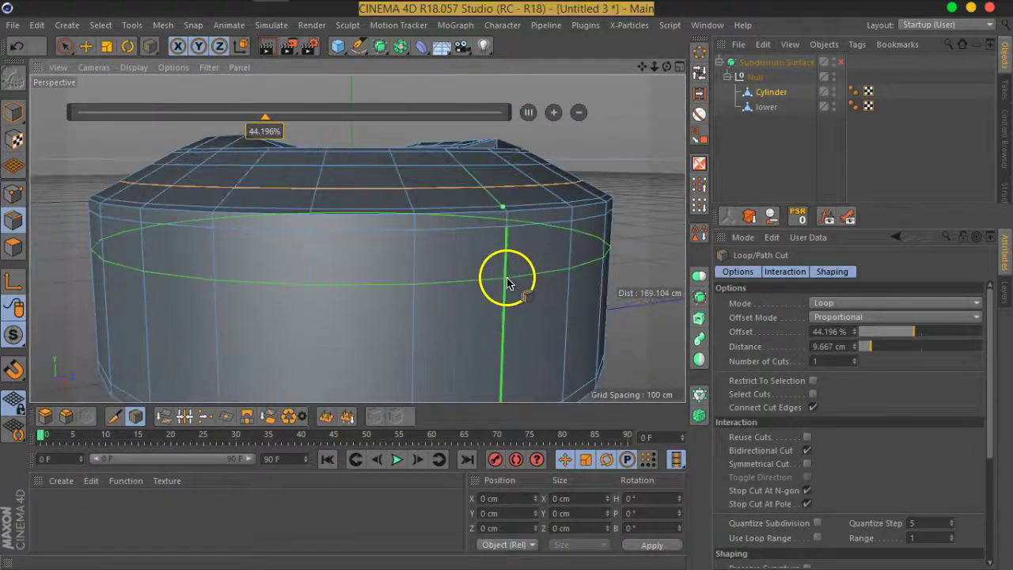
# Add three more loops through the middle and lower side wall, then inspect the rings
pyautogui.click(508, 277)
pyautogui.click(510, 342)
pyautogui.keyDown('alt'); pyautogui.moveTo(511, 339); pyautogui.dragTo(495, 324); pyautogui.keyUp('alt')
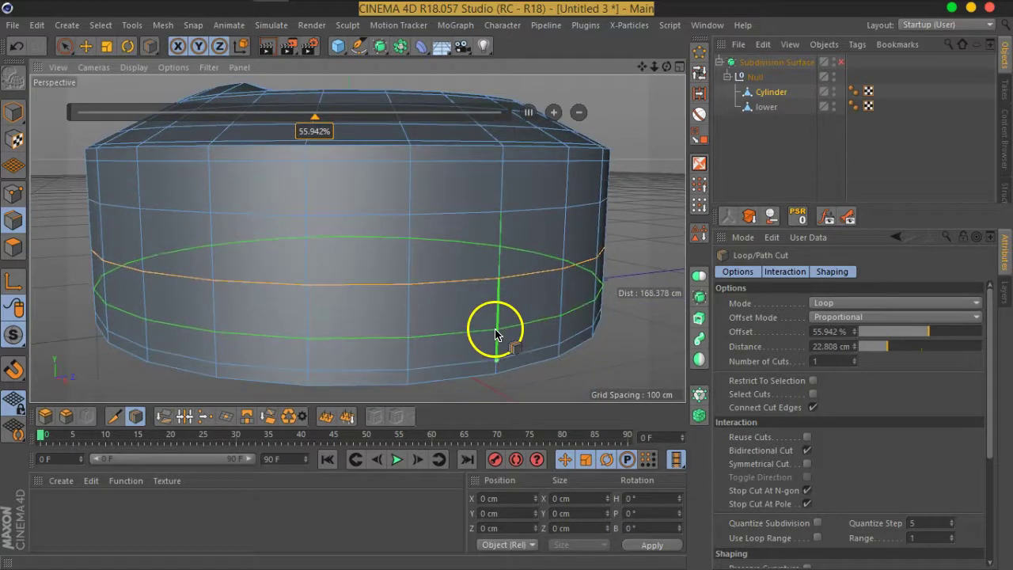
pyautogui.click(496, 339)
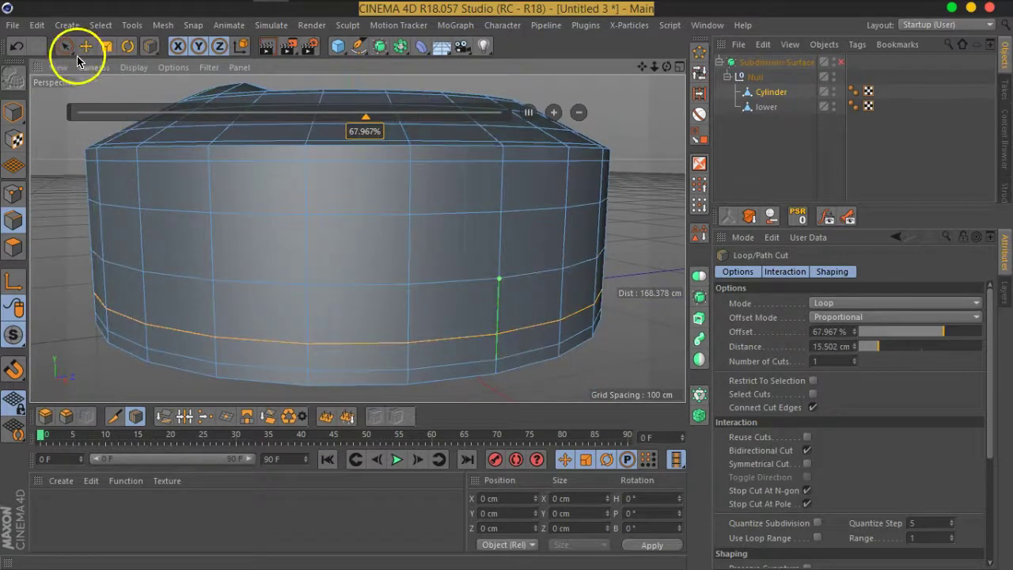
pyautogui.click(68, 47)
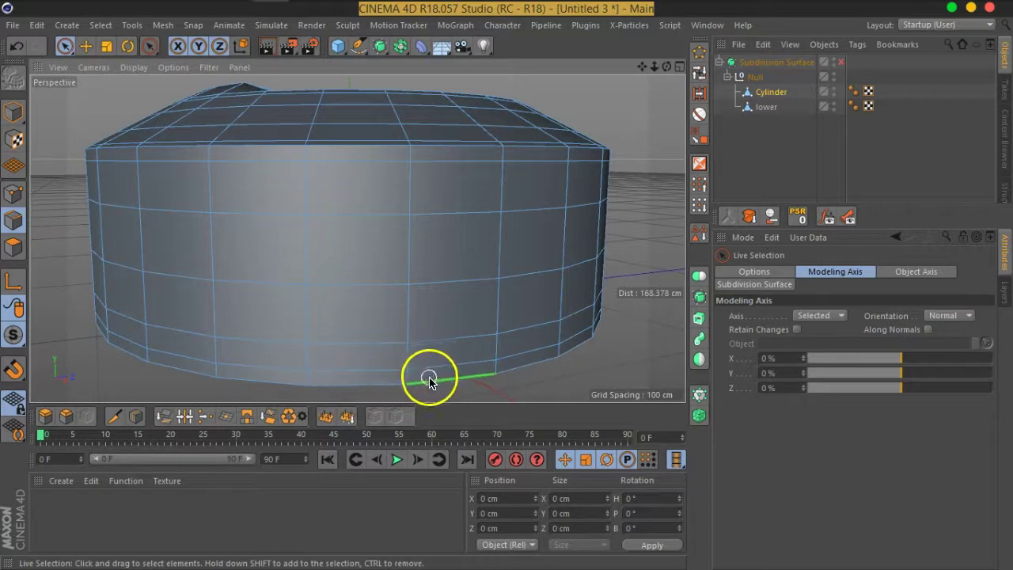
pyautogui.keyDown('alt'); pyautogui.moveTo(425, 375); pyautogui.dragTo(489, 301); pyautogui.keyUp('alt')
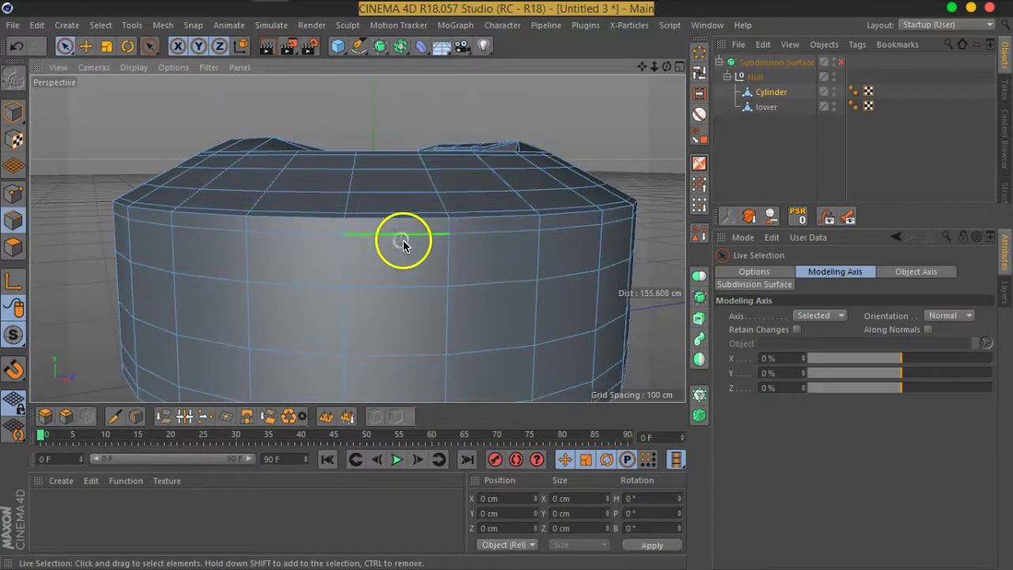
pyautogui.moveTo(353, 267)
pyautogui.keyDown('alt'); pyautogui.mouseDown()
pyautogui.moveTo(410, 269)
pyautogui.moveTo(457, 242)
pyautogui.mouseUp(); pyautogui.keyUp('alt')
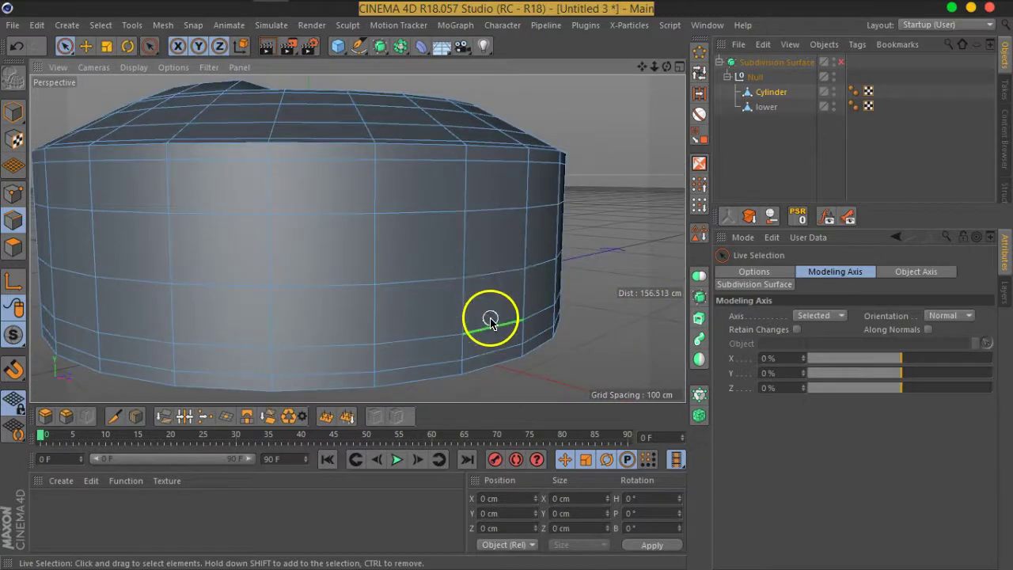
pyautogui.moveTo(469, 307)
pyautogui.keyDown('alt'); pyautogui.mouseDown()
pyautogui.moveTo(436, 217)
pyautogui.moveTo(446, 195)
pyautogui.moveTo(474, 235)
pyautogui.mouseUp(); pyautogui.keyUp('alt')
pyautogui.moveTo(537, 168)
pyautogui.keyDown('alt'); pyautogui.mouseDown()
pyautogui.moveTo(480, 260)
pyautogui.moveTo(388, 270)
pyautogui.mouseUp(); pyautogui.keyUp('alt')
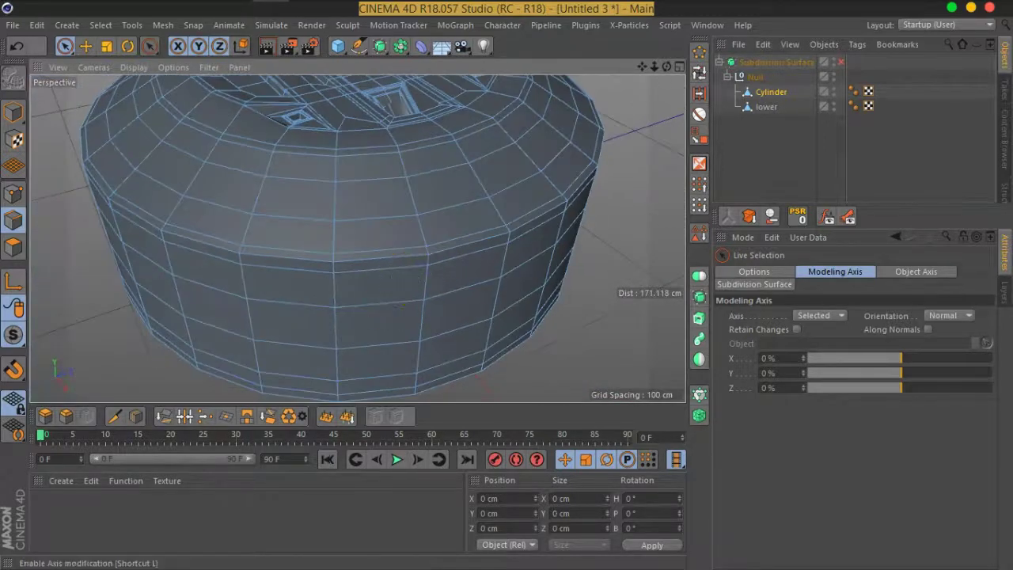
# In Polygon mode, paint-select a 15-face patch on the cylinder's front side wall
pyautogui.click(15, 249)
pyautogui.click(509, 312)
pyautogui.moveTo(577, 275)
pyautogui.keyDown('alt'); pyautogui.mouseDown()
pyautogui.moveTo(509, 312)
pyautogui.moveTo(475, 309)
pyautogui.mouseUp(); pyautogui.keyUp('alt')
pyautogui.click(479, 267)
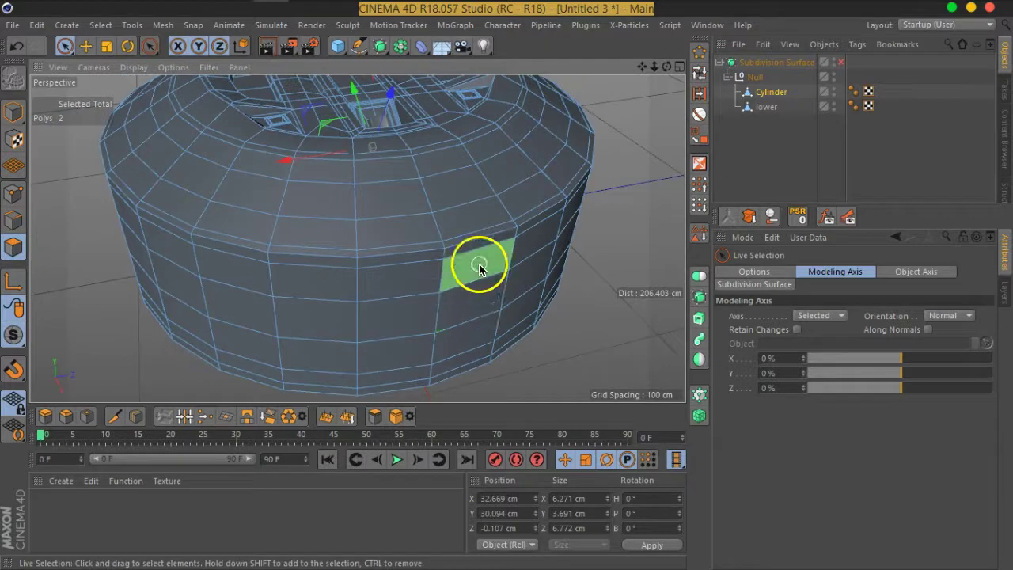
pyautogui.click(474, 227)
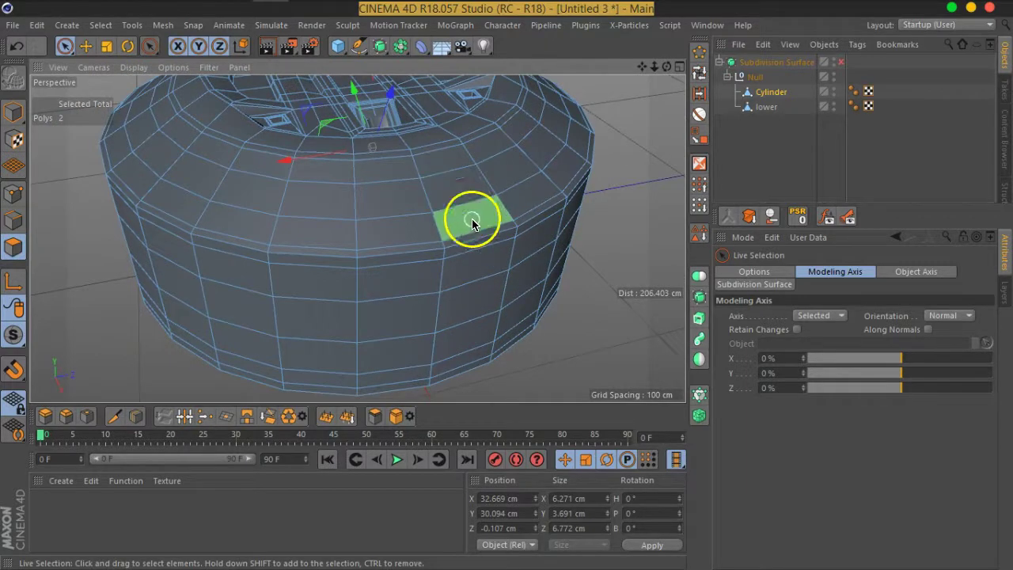
pyautogui.click(449, 212)
pyautogui.moveTo(449, 212)
pyautogui.keyDown('shift'); pyautogui.mouseDown()
pyautogui.moveTo(339, 219)
pyautogui.moveTo(321, 283)
pyautogui.moveTo(375, 266)
pyautogui.mouseUp(); pyautogui.keyUp('shift')
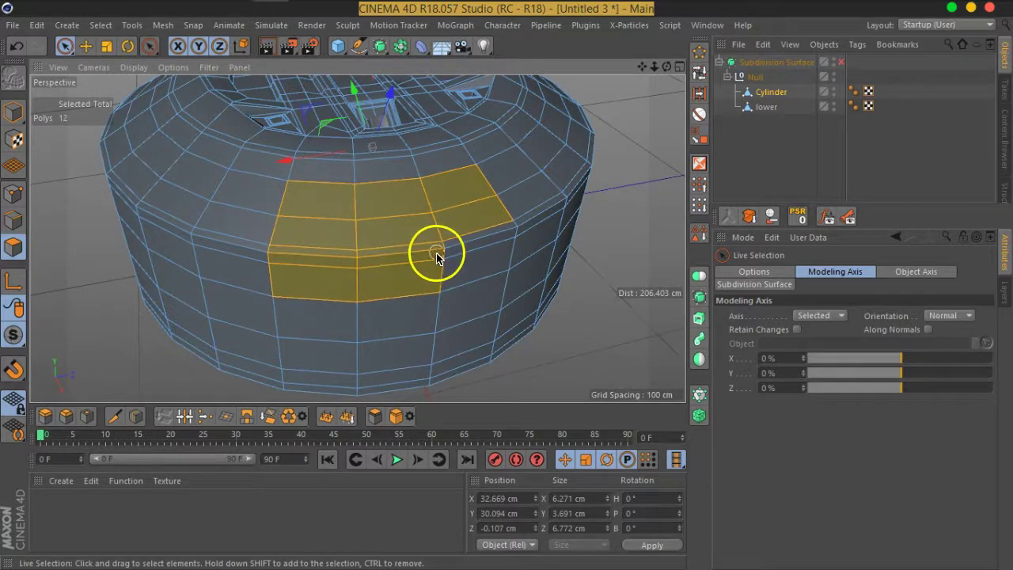
pyautogui.keyDown('shift'); pyautogui.moveTo(436, 257); pyautogui.dragTo(462, 261); pyautogui.keyUp('shift')
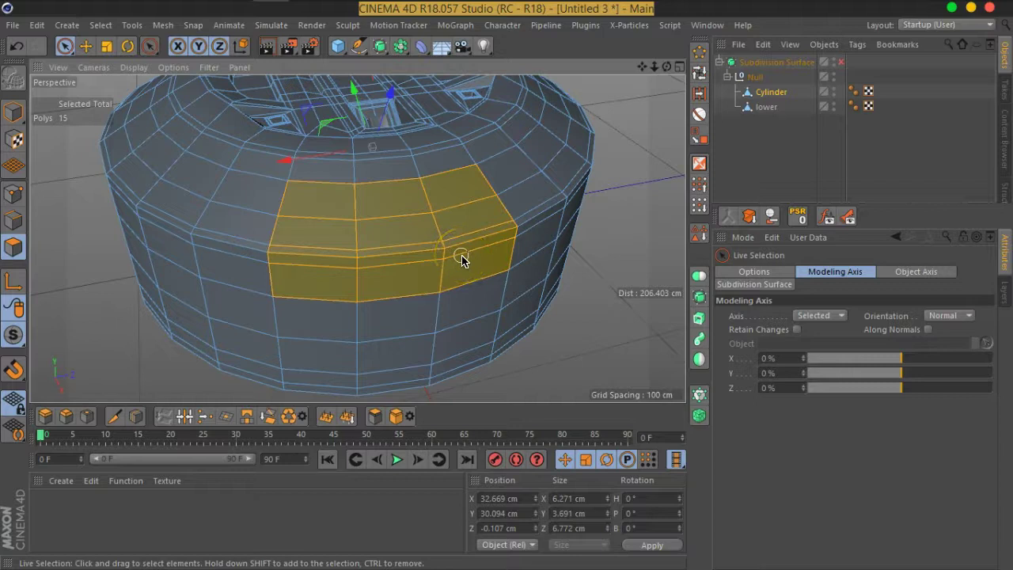
pyautogui.moveTo(367, 312)
pyautogui.keyDown('alt'); pyautogui.mouseDown()
pyautogui.moveTo(449, 276)
pyautogui.moveTo(388, 292)
pyautogui.mouseUp(); pyautogui.keyUp('alt')
pyautogui.moveTo(264, 228)
pyautogui.keyDown('alt'); pyautogui.mouseDown()
pyautogui.moveTo(300, 256)
pyautogui.moveTo(379, 253)
pyautogui.moveTo(396, 231)
pyautogui.moveTo(407, 300)
pyautogui.moveTo(470, 296)
pyautogui.moveTo(527, 269)
pyautogui.moveTo(515, 235)
pyautogui.moveTo(543, 226)
pyautogui.moveTo(508, 286)
pyautogui.mouseUp(); pyautogui.keyUp('alt')
# Split the selected faces into Cylinder.1 with U~P and rename it 'bracket'
pyautogui.press('u')
pyautogui.press('p')
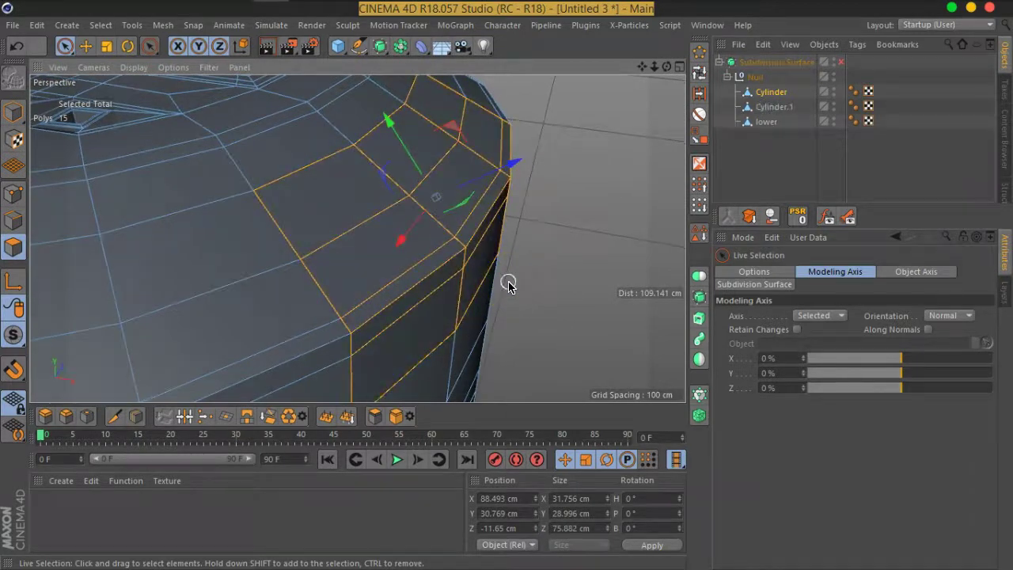
pyautogui.click(776, 107)
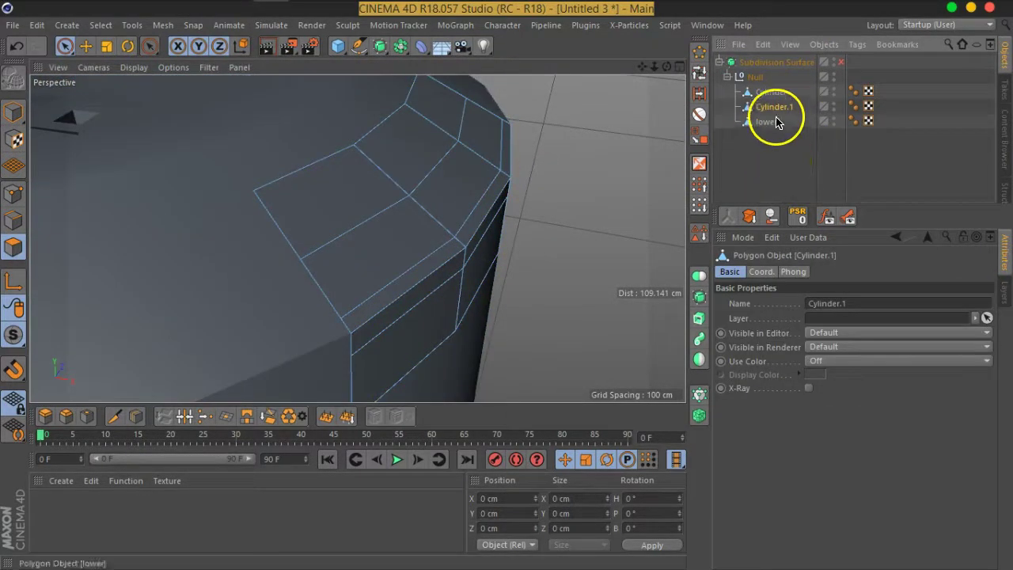
pyautogui.doubleClick(774, 108)
pyautogui.write('bracket')
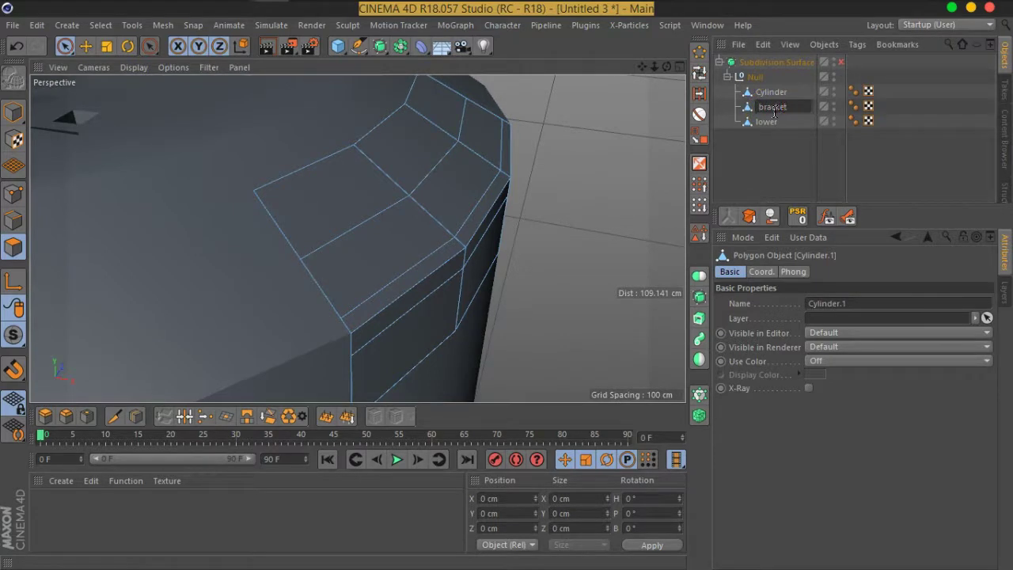
pyautogui.press('Return')
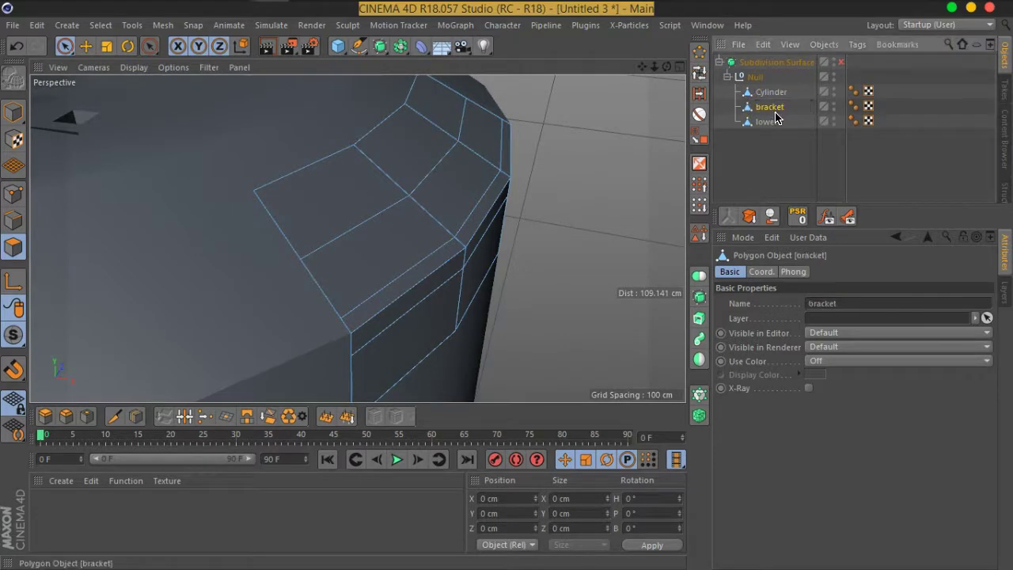
# Select all of the bracket's connected faces and briefly preview it with subdivision smoothing
pyautogui.moveTo(321, 210)
pyautogui.keyDown('alt'); pyautogui.mouseDown()
pyautogui.moveTo(305, 233)
pyautogui.moveTo(258, 213)
pyautogui.moveTo(299, 213)
pyautogui.mouseUp(); pyautogui.keyUp('alt')
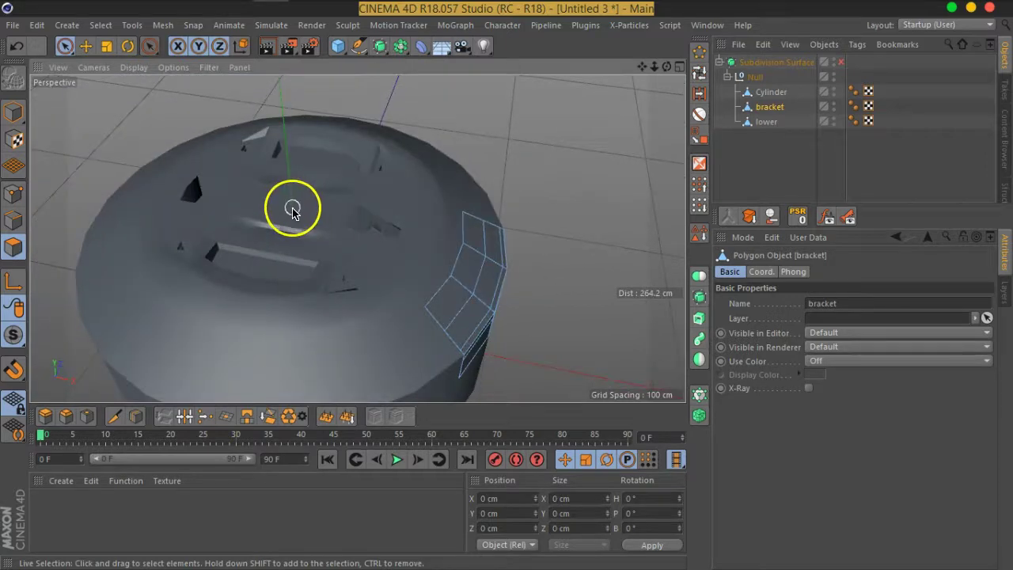
pyautogui.moveTo(450, 297)
pyautogui.keyDown('alt'); pyautogui.mouseDown()
pyautogui.moveTo(452, 271)
pyautogui.moveTo(436, 242)
pyautogui.mouseUp(); pyautogui.keyUp('alt')
pyautogui.scroll(3, 448, 260)
pyautogui.click(447, 275)
pyautogui.doubleClick(447, 274)
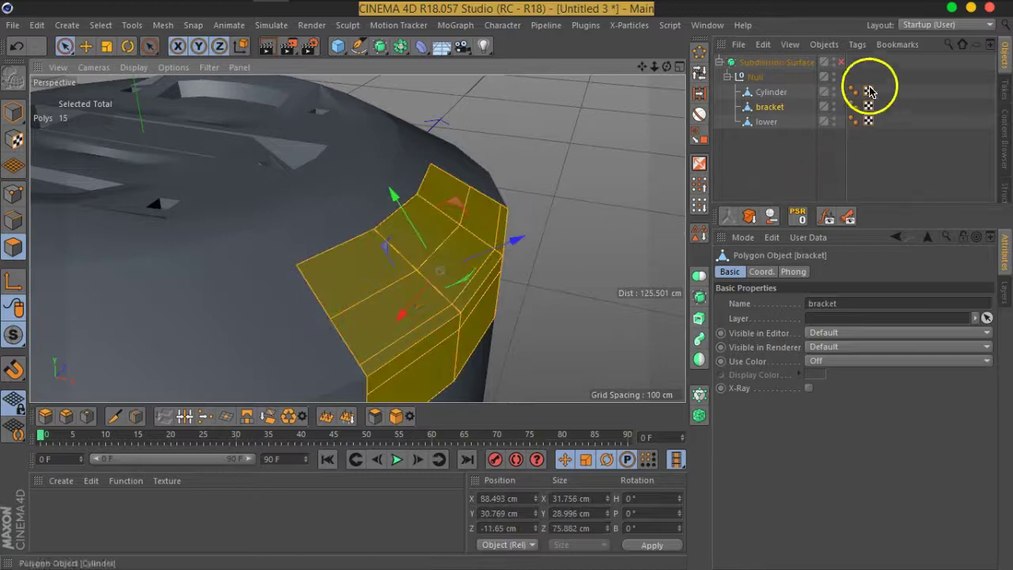
pyautogui.click(841, 62)
pyautogui.moveTo(436, 280)
pyautogui.keyDown('alt'); pyautogui.mouseDown()
pyautogui.moveTo(499, 219)
pyautogui.moveTo(536, 222)
pyautogui.moveTo(504, 278)
pyautogui.mouseUp(); pyautogui.keyUp('alt')
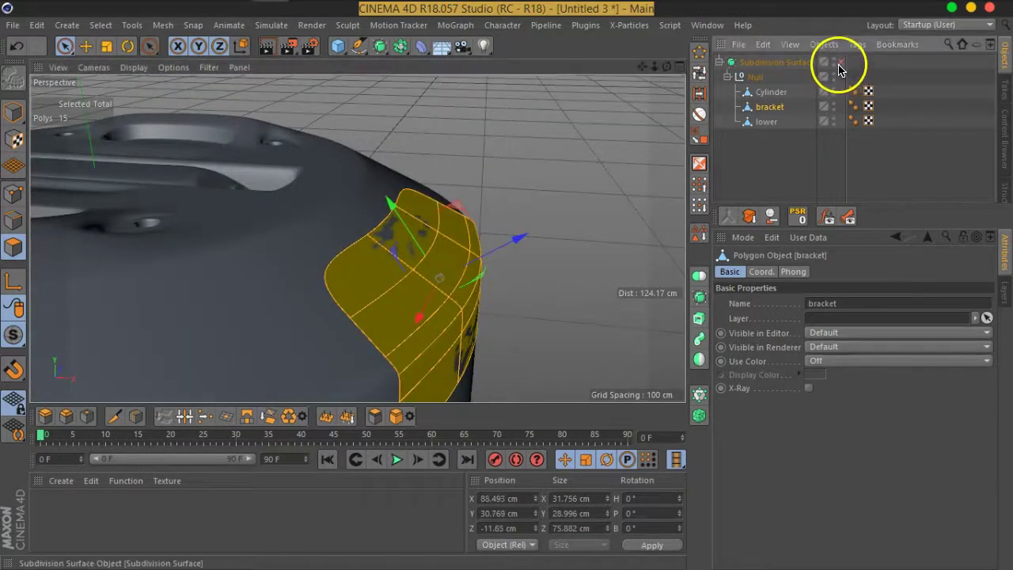
pyautogui.click(841, 62)
pyautogui.moveTo(455, 336)
pyautogui.keyDown('alt'); pyautogui.mouseDown()
pyautogui.moveTo(464, 312)
pyautogui.moveTo(446, 326)
pyautogui.moveTo(459, 330)
pyautogui.mouseUp(); pyautogui.keyUp('alt')
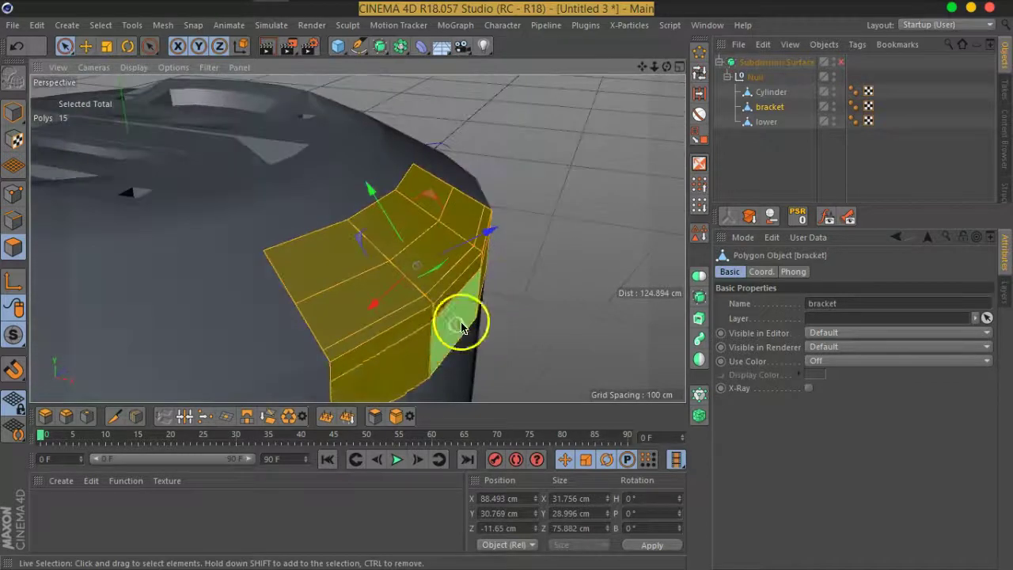
# Extrude the bracket faces outward to about 5.5 cm and check the result smoothed
pyautogui.rightClick(399, 357)
pyautogui.click(427, 301)
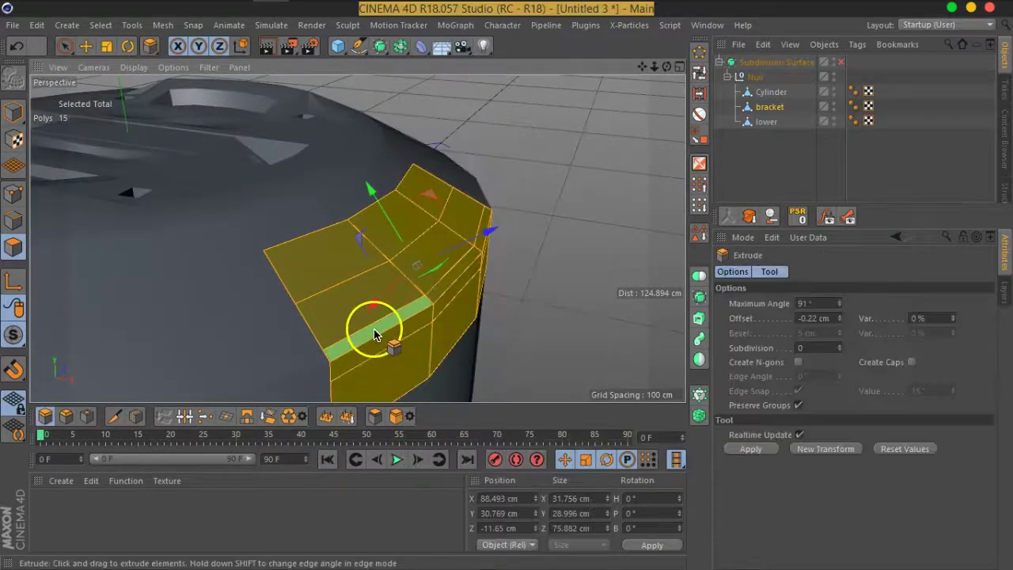
pyautogui.keyDown('alt'); pyautogui.moveTo(371, 333); pyautogui.dragTo(499, 342); pyautogui.keyUp('alt')
pyautogui.moveTo(286, 321); pyautogui.dragTo(290, 320)
pyautogui.moveTo(287, 315); pyautogui.dragTo(326, 311)
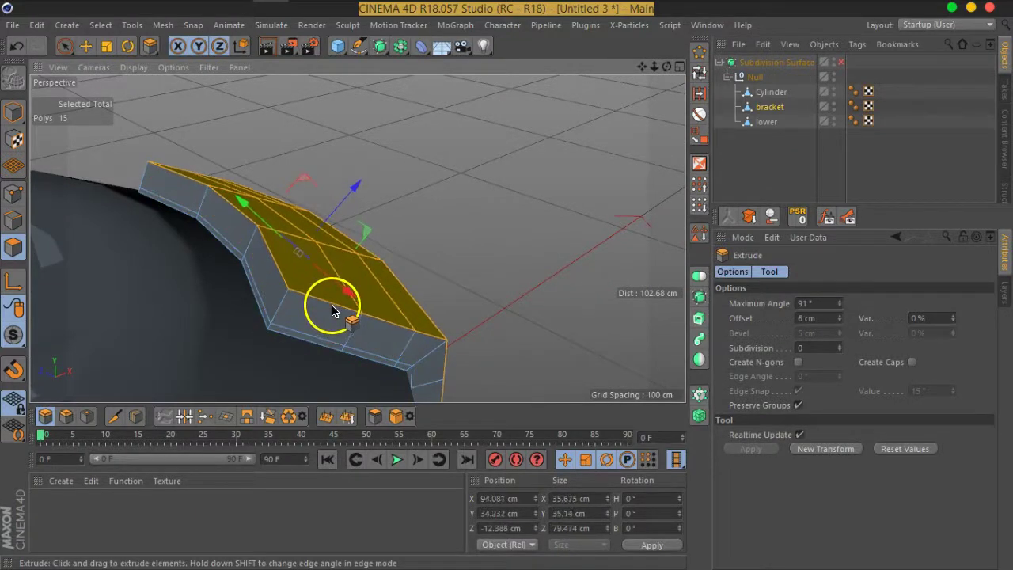
pyautogui.moveTo(455, 360)
pyautogui.keyDown('alt'); pyautogui.mouseDown()
pyautogui.moveTo(480, 314)
pyautogui.moveTo(407, 276)
pyautogui.mouseUp(); pyautogui.keyUp('alt')
pyautogui.click(840, 62)
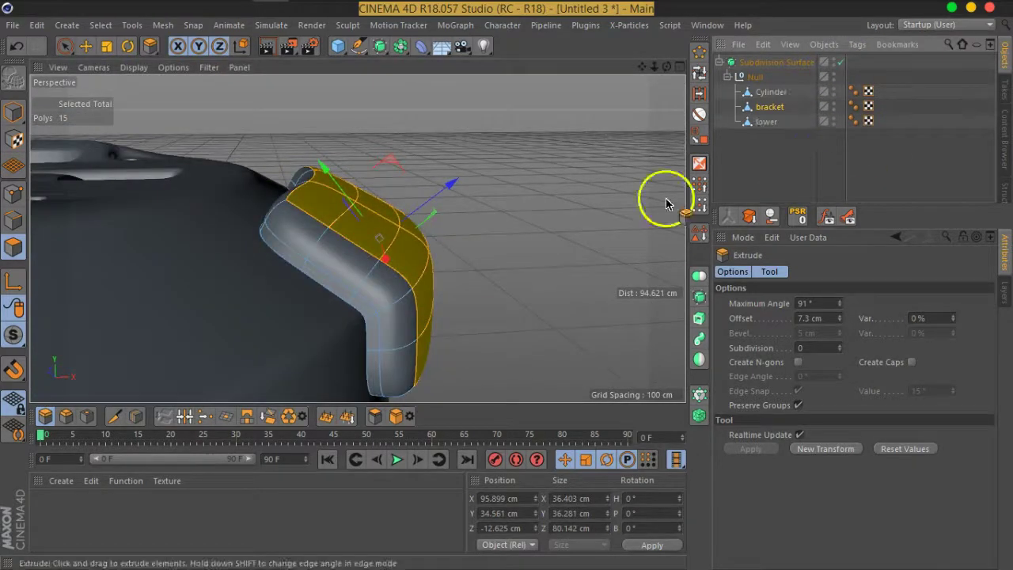
pyautogui.moveTo(493, 271)
pyautogui.keyDown('alt'); pyautogui.mouseDown()
pyautogui.moveTo(533, 219)
pyautogui.moveTo(554, 219)
pyautogui.moveTo(545, 242)
pyautogui.mouseUp(); pyautogui.keyUp('alt')
pyautogui.press('q')
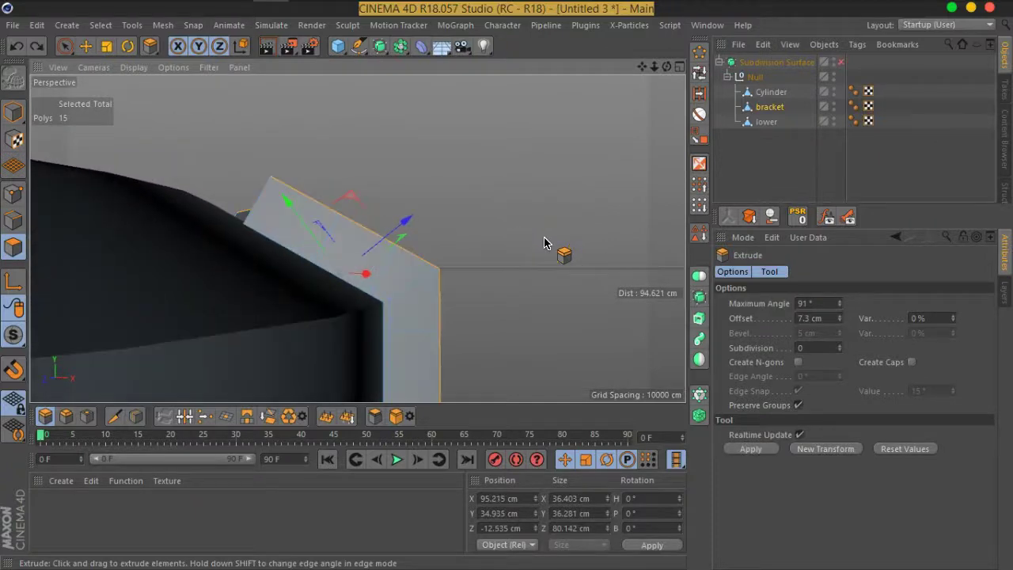
# Redo the extrusion at an 8.9 cm offset and preview the thicker bracket smoothed
pyautogui.moveTo(474, 301); pyautogui.dragTo(522, 291)
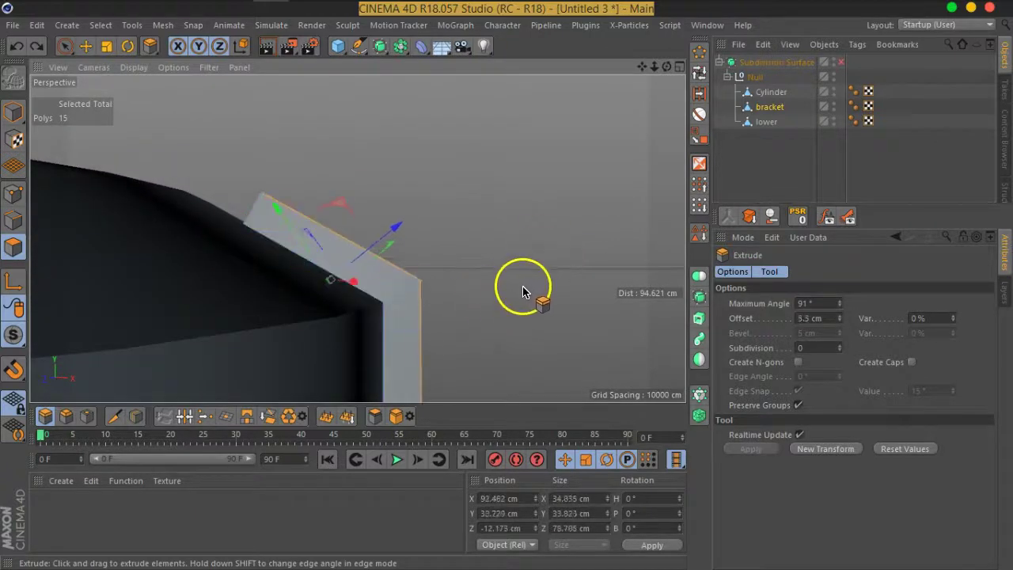
pyautogui.moveTo(484, 219)
pyautogui.keyDown('alt'); pyautogui.mouseDown()
pyautogui.moveTo(497, 232)
pyautogui.moveTo(572, 251)
pyautogui.moveTo(495, 219)
pyautogui.mouseUp(); pyautogui.keyUp('alt')
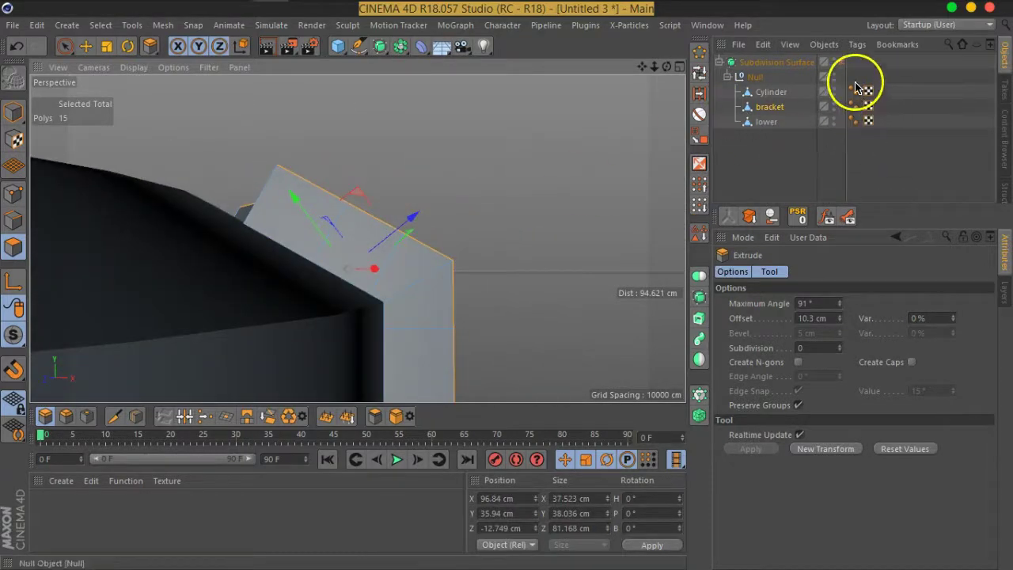
pyautogui.click(841, 62)
pyautogui.moveTo(513, 277)
pyautogui.keyDown('alt'); pyautogui.mouseDown()
pyautogui.moveTo(527, 229)
pyautogui.moveTo(265, 224)
pyautogui.moveTo(569, 253)
pyautogui.moveTo(536, 246)
pyautogui.mouseUp(); pyautogui.keyUp('alt')
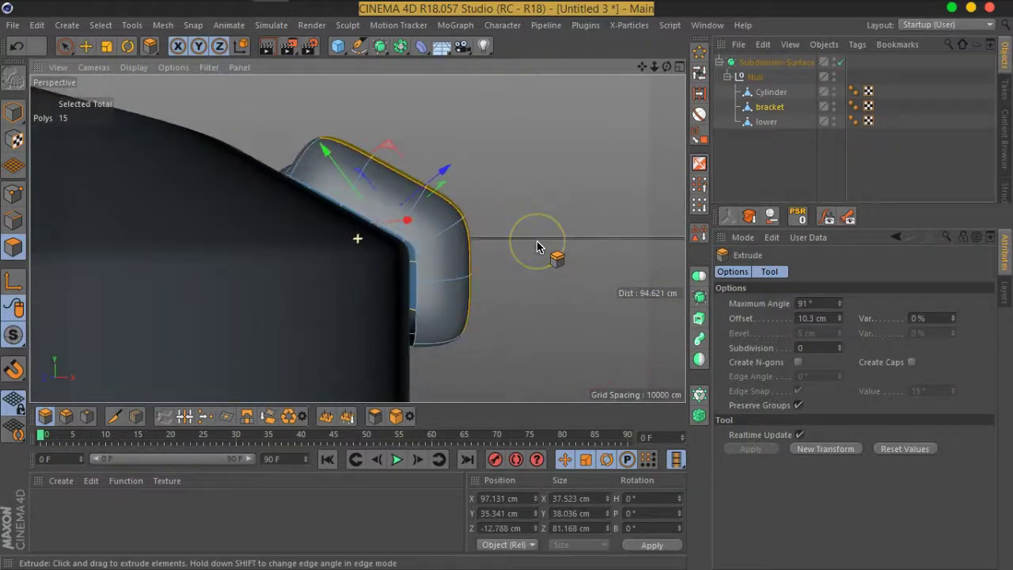
pyautogui.press('q')
pyautogui.hotkey('ctrl', 'z')
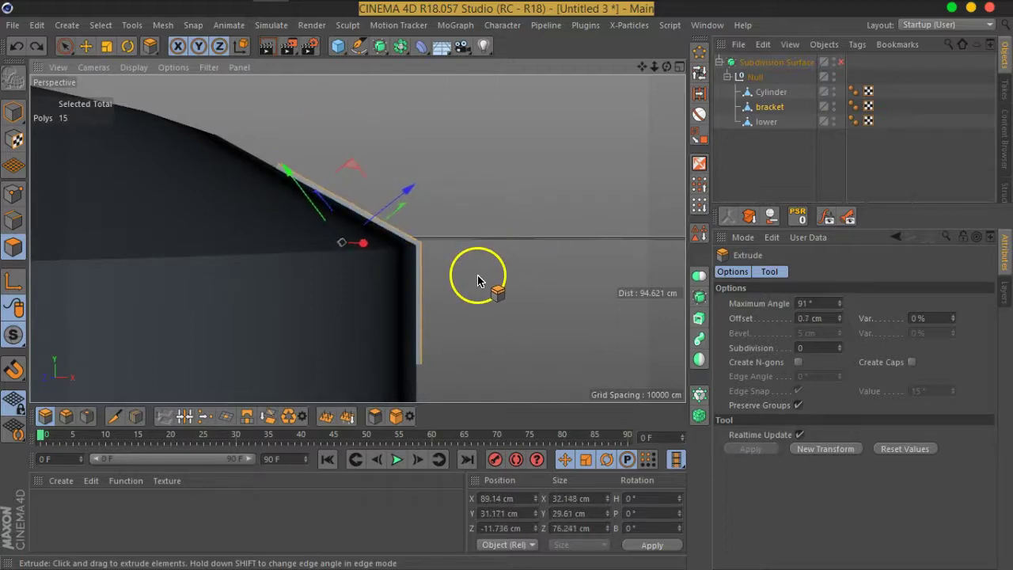
pyautogui.moveTo(524, 274)
pyautogui.keyDown('alt'); pyautogui.mouseDown()
pyautogui.moveTo(384, 264)
pyautogui.moveTo(474, 294)
pyautogui.moveTo(579, 294)
pyautogui.moveTo(495, 255)
pyautogui.moveTo(489, 235)
pyautogui.moveTo(511, 221)
pyautogui.mouseUp(); pyautogui.keyUp('alt')
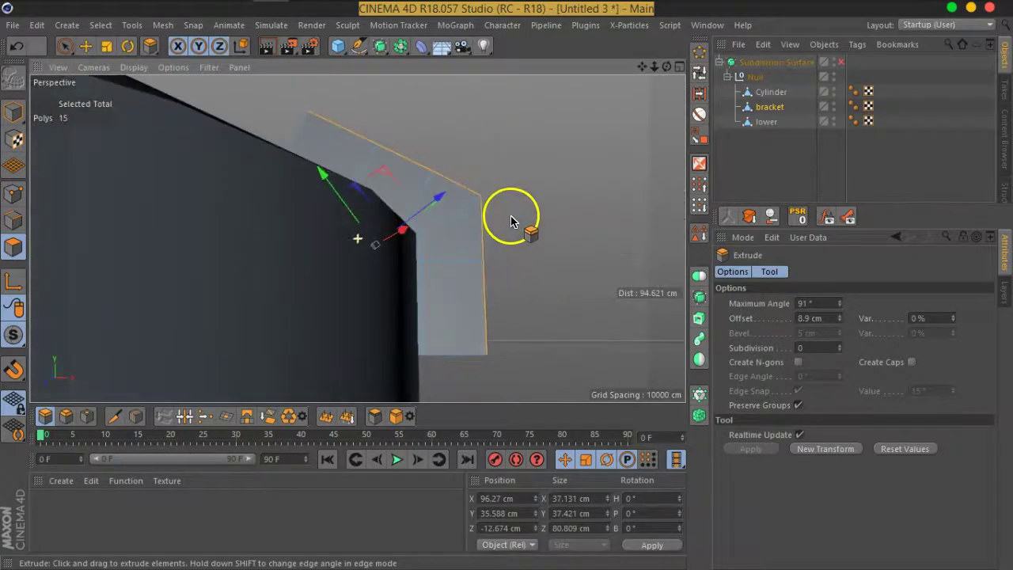
pyautogui.click(840, 67)
pyautogui.moveTo(512, 227)
pyautogui.keyDown('alt'); pyautogui.mouseDown()
pyautogui.moveTo(258, 238)
pyautogui.moveTo(436, 226)
pyautogui.moveTo(467, 343)
pyautogui.moveTo(452, 377)
pyautogui.moveTo(595, 308)
pyautogui.moveTo(509, 277)
pyautogui.mouseUp(); pyautogui.keyUp('alt')
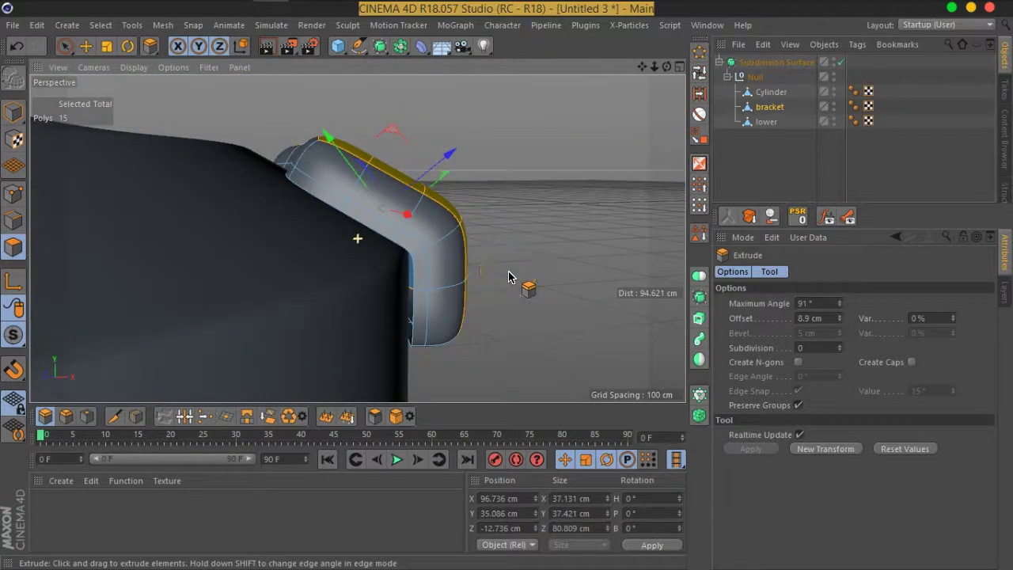
pyautogui.click(839, 62)
pyautogui.moveTo(414, 235)
pyautogui.keyDown('alt'); pyautogui.mouseDown()
pyautogui.moveTo(369, 289)
pyautogui.moveTo(599, 277)
pyautogui.mouseUp(); pyautogui.keyUp('alt')
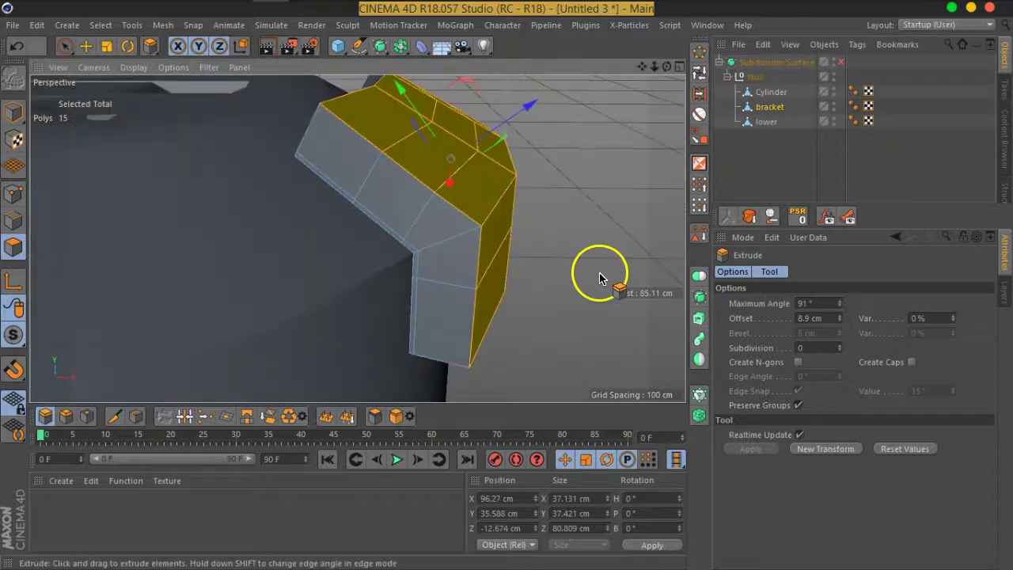
# Pick Loop/Path Cut and preview the bracket's smoothed corner up close
pyautogui.rightClick(599, 277)
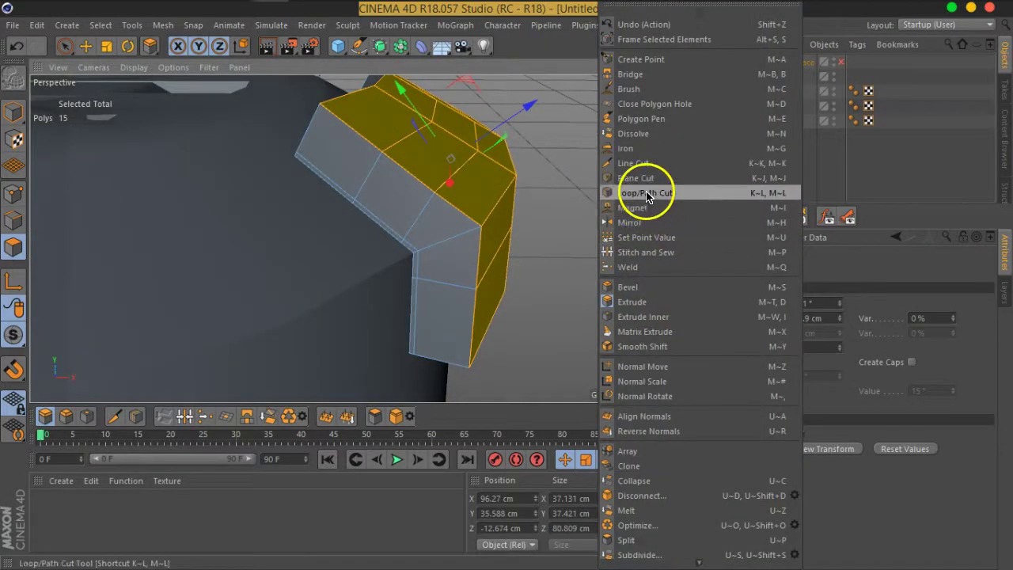
pyautogui.click(646, 197)
pyautogui.moveTo(527, 294)
pyautogui.keyDown('alt'); pyautogui.mouseDown()
pyautogui.moveTo(457, 310)
pyautogui.moveTo(491, 309)
pyautogui.moveTo(502, 280)
pyautogui.moveTo(608, 325)
pyautogui.mouseUp(); pyautogui.keyUp('alt')
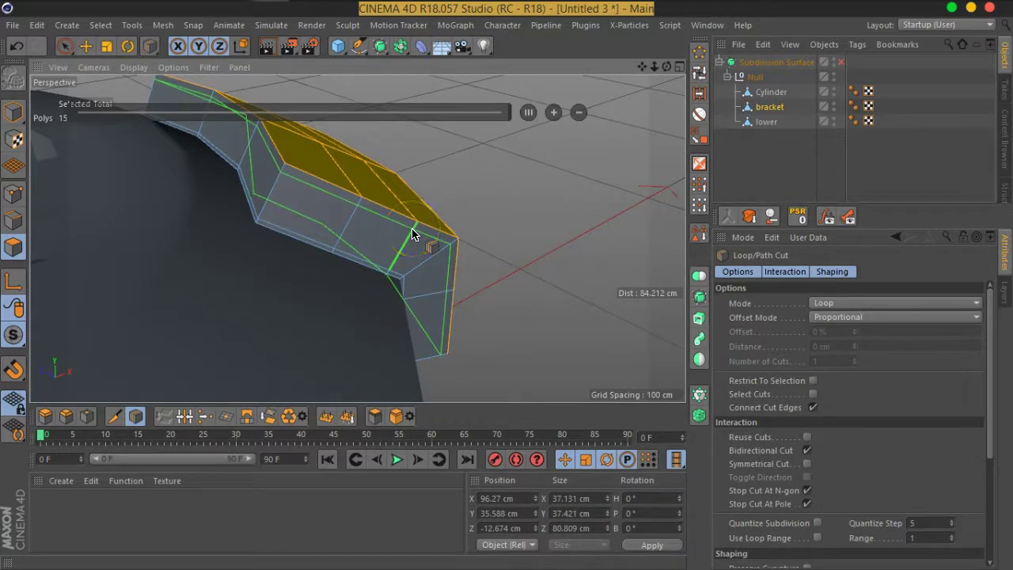
pyautogui.moveTo(412, 235)
pyautogui.keyDown('alt'); pyautogui.mouseDown()
pyautogui.moveTo(554, 276)
pyautogui.moveTo(601, 269)
pyautogui.mouseUp(); pyautogui.keyUp('alt')
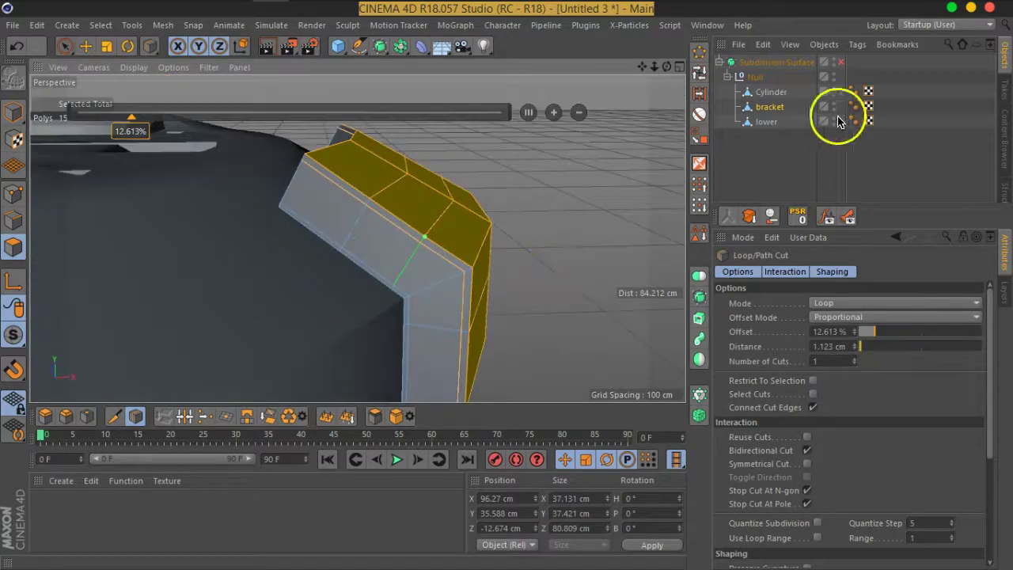
pyautogui.click(840, 62)
pyautogui.moveTo(520, 245)
pyautogui.keyDown('alt'); pyautogui.mouseDown()
pyautogui.moveTo(569, 245)
pyautogui.moveTo(572, 208)
pyautogui.moveTo(601, 200)
pyautogui.moveTo(611, 214)
pyautogui.mouseUp(); pyautogui.keyUp('alt')
pyautogui.scroll(5, 527, 220)
pyautogui.scroll(5, 441, 235)
pyautogui.scroll(2, 453, 267)
# Add an edge loop near the bracket's outer edge at about 4.74% offset
pyautogui.moveTo(453, 268)
pyautogui.keyDown('alt'); pyautogui.mouseDown()
pyautogui.moveTo(495, 335)
pyautogui.moveTo(515, 237)
pyautogui.moveTo(482, 301)
pyautogui.mouseUp(); pyautogui.keyUp('alt')
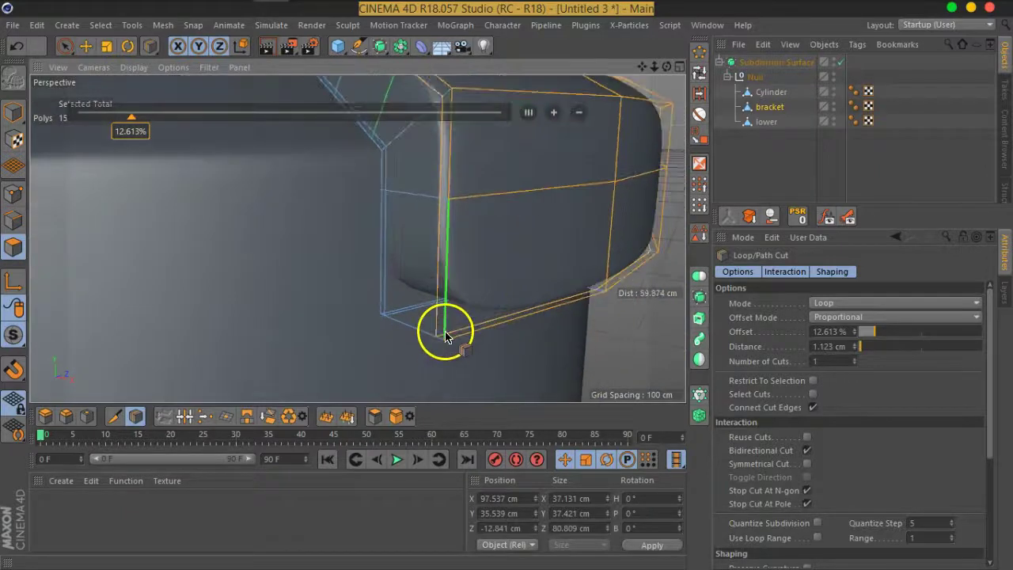
pyautogui.moveTo(374, 329)
pyautogui.keyDown('alt'); pyautogui.mouseDown()
pyautogui.moveTo(461, 319)
pyautogui.moveTo(385, 310)
pyautogui.moveTo(378, 288)
pyautogui.mouseUp(); pyautogui.keyUp('alt')
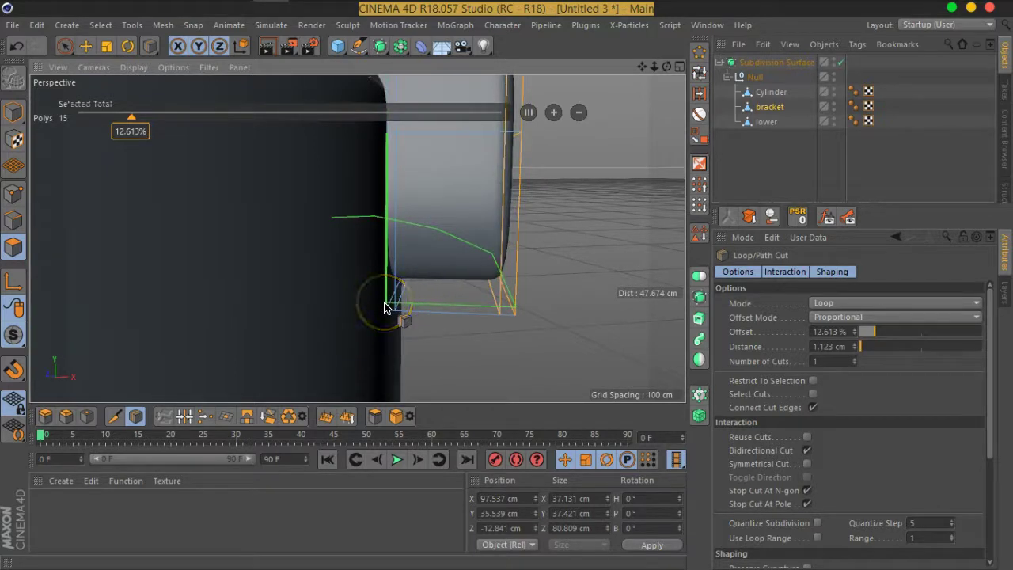
pyautogui.click(385, 307)
pyautogui.moveTo(504, 328)
pyautogui.keyDown('alt'); pyautogui.mouseDown()
pyautogui.moveTo(554, 260)
pyautogui.moveTo(445, 319)
pyautogui.moveTo(240, 317)
pyautogui.moveTo(346, 336)
pyautogui.moveTo(209, 294)
pyautogui.moveTo(396, 274)
pyautogui.moveTo(282, 316)
pyautogui.moveTo(372, 366)
pyautogui.moveTo(452, 324)
pyautogui.moveTo(500, 276)
pyautogui.moveTo(517, 274)
pyautogui.moveTo(545, 302)
pyautogui.moveTo(406, 312)
pyautogui.moveTo(285, 272)
pyautogui.moveTo(506, 223)
pyautogui.mouseUp(); pyautogui.keyUp('alt')
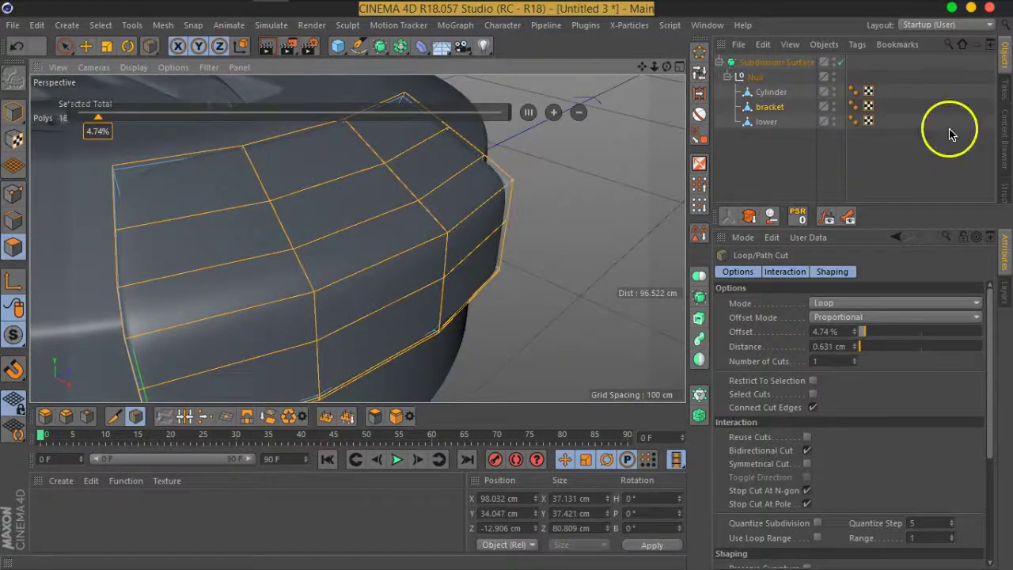
pyautogui.click(840, 63)
pyautogui.moveTo(390, 272)
pyautogui.keyDown('alt'); pyautogui.mouseDown()
pyautogui.moveTo(473, 216)
pyautogui.moveTo(507, 213)
pyautogui.moveTo(357, 219)
pyautogui.moveTo(398, 250)
pyautogui.moveTo(533, 212)
pyautogui.moveTo(474, 211)
pyautogui.moveTo(498, 277)
pyautogui.moveTo(499, 232)
pyautogui.moveTo(411, 224)
pyautogui.moveTo(524, 222)
pyautogui.moveTo(543, 234)
pyautogui.moveTo(518, 224)
pyautogui.moveTo(461, 249)
pyautogui.mouseUp(); pyautogui.keyUp('alt')
# Choose Extrude Inner and begin insetting the bracket's selected front faces
pyautogui.rightClick(461, 249)
pyautogui.click(528, 326)
pyautogui.moveTo(527, 326)
pyautogui.keyDown('alt'); pyautogui.mouseDown()
pyautogui.moveTo(463, 203)
pyautogui.moveTo(290, 258)
pyautogui.moveTo(355, 308)
pyautogui.moveTo(348, 273)
pyautogui.moveTo(295, 244)
pyautogui.mouseUp(); pyautogui.keyUp('alt')
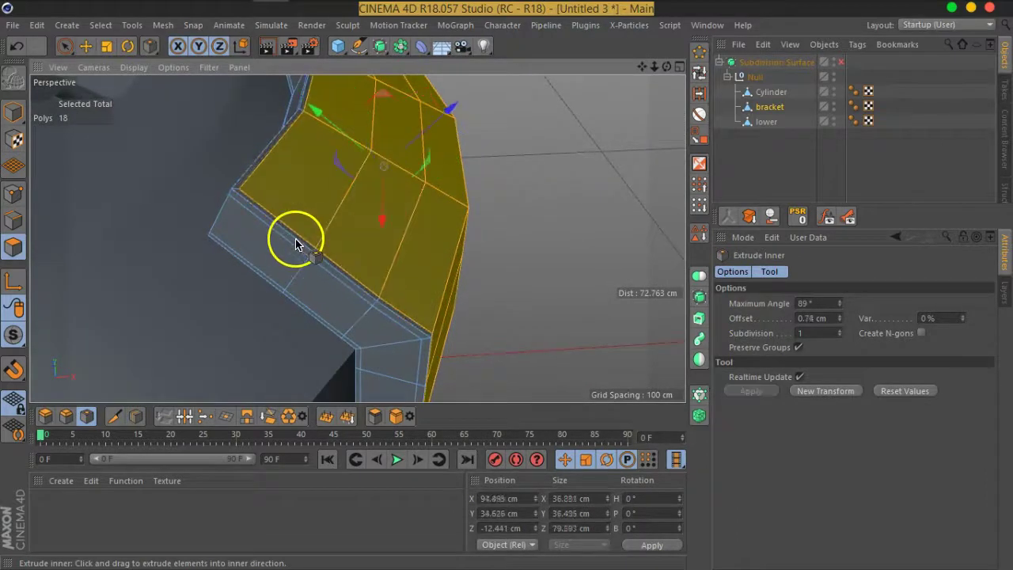
pyautogui.keyDown('alt'); pyautogui.moveTo(453, 289); pyautogui.dragTo(245, 192); pyautogui.keyUp('alt')
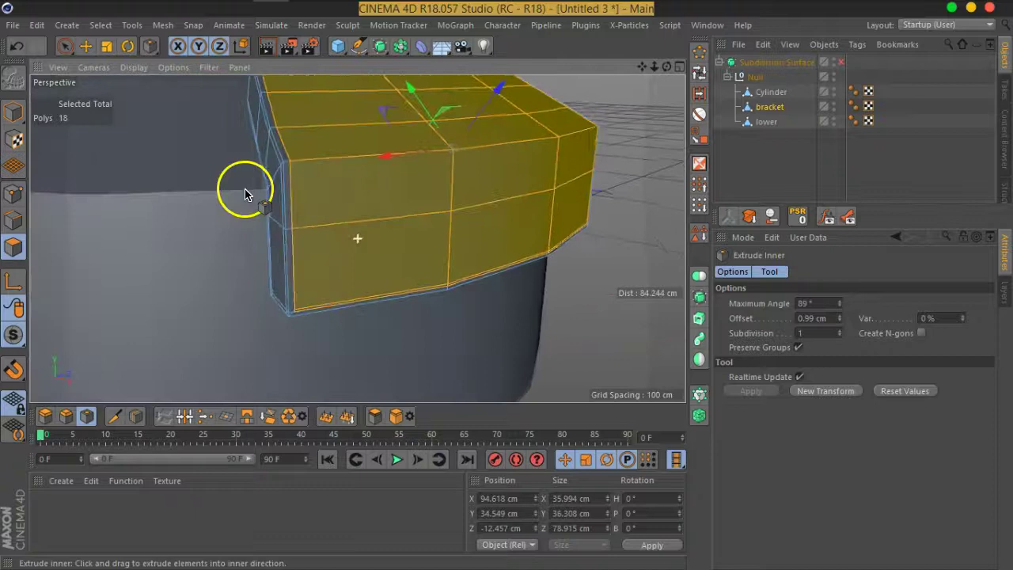
pyautogui.moveTo(406, 280)
pyautogui.keyDown('alt'); pyautogui.mouseDown()
pyautogui.moveTo(311, 235)
pyautogui.moveTo(314, 219)
pyautogui.moveTo(316, 280)
pyautogui.moveTo(378, 267)
pyautogui.moveTo(386, 233)
pyautogui.mouseUp(); pyautogui.keyUp('alt')
pyautogui.click(315, 220)
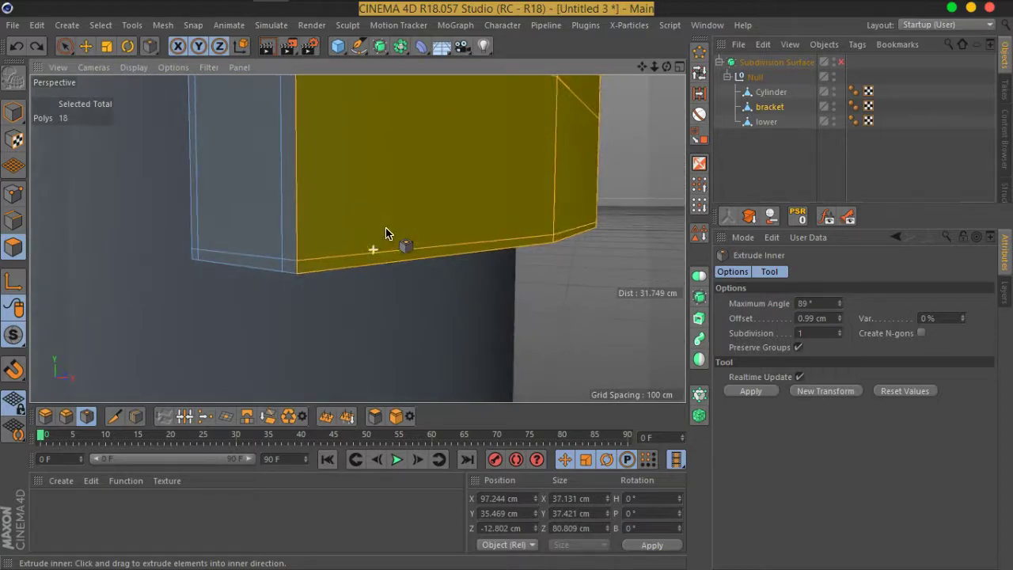
pyautogui.moveTo(368, 255); pyautogui.dragTo(364, 264)
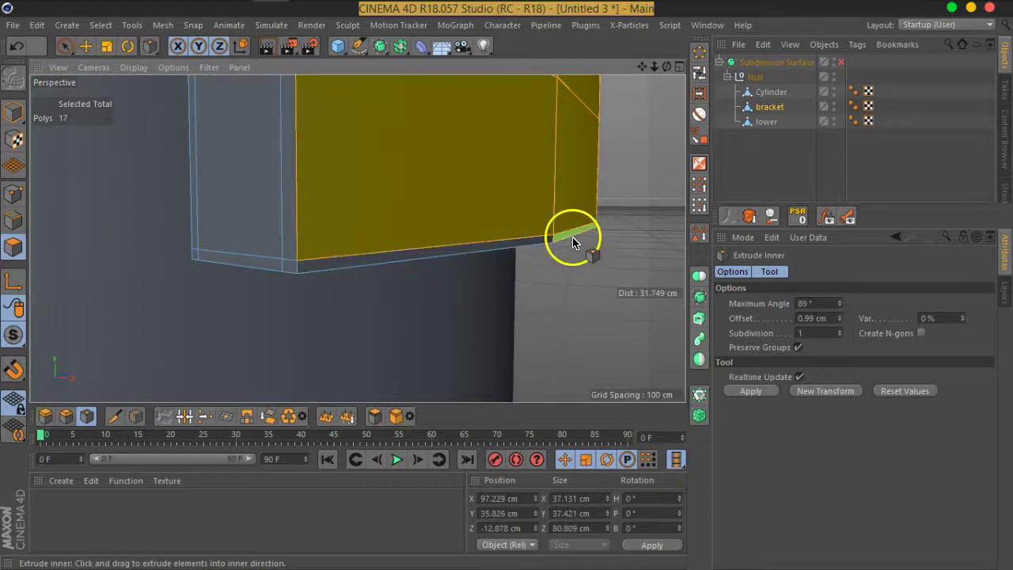
# Finish the inset at a 1.65 cm offset, leaving a narrow border ring
pyautogui.moveTo(581, 282)
pyautogui.keyDown('alt'); pyautogui.mouseDown()
pyautogui.moveTo(533, 261)
pyautogui.moveTo(480, 209)
pyautogui.moveTo(291, 244)
pyautogui.moveTo(493, 267)
pyautogui.moveTo(358, 265)
pyautogui.mouseUp(); pyautogui.keyUp('alt')
pyautogui.moveTo(530, 287)
pyautogui.keyDown('alt'); pyautogui.mouseDown()
pyautogui.moveTo(520, 265)
pyautogui.moveTo(364, 255)
pyautogui.moveTo(393, 266)
pyautogui.moveTo(529, 267)
pyautogui.moveTo(280, 255)
pyautogui.moveTo(431, 271)
pyautogui.moveTo(294, 192)
pyautogui.moveTo(356, 296)
pyautogui.moveTo(287, 221)
pyautogui.moveTo(315, 265)
pyautogui.mouseUp(); pyautogui.keyUp('alt')
pyautogui.moveTo(400, 288)
pyautogui.mouseDown()
pyautogui.moveTo(296, 262)
pyautogui.moveTo(256, 224)
pyautogui.moveTo(324, 235)
pyautogui.moveTo(308, 245)
pyautogui.moveTo(280, 153)
pyautogui.moveTo(288, 280)
pyautogui.moveTo(265, 228)
pyautogui.moveTo(232, 228)
pyautogui.moveTo(265, 221)
pyautogui.moveTo(255, 223)
pyautogui.mouseUp()
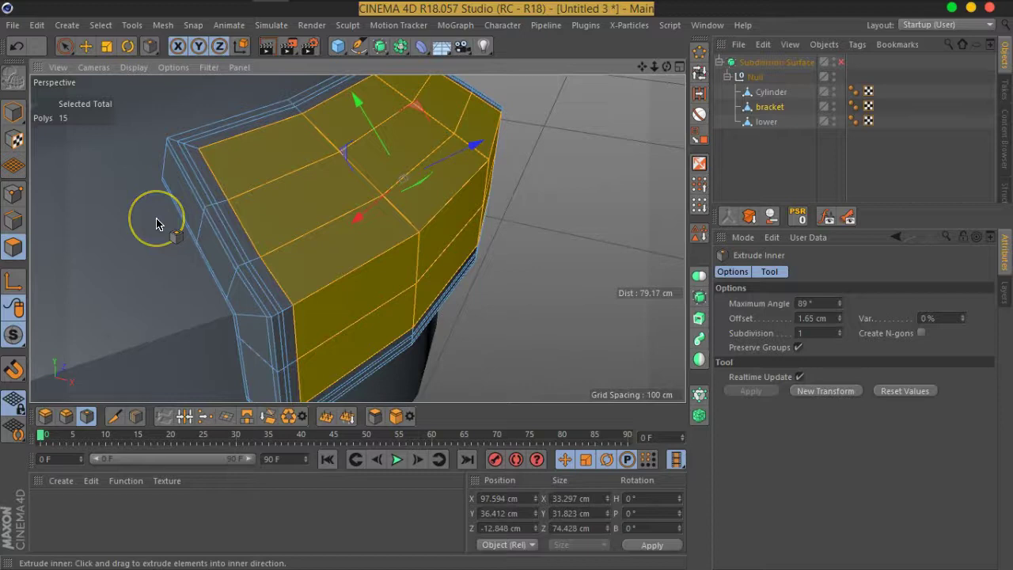
pyautogui.moveTo(156, 224)
pyautogui.keyDown('alt'); pyautogui.mouseDown()
pyautogui.moveTo(237, 226)
pyautogui.moveTo(181, 233)
pyautogui.moveTo(167, 212)
pyautogui.moveTo(385, 287)
pyautogui.moveTo(406, 278)
pyautogui.moveTo(398, 248)
pyautogui.moveTo(391, 261)
pyautogui.mouseUp(); pyautogui.keyUp('alt')
pyautogui.scroll(3, 166, 212)
pyautogui.scroll(-2, 373, 276)
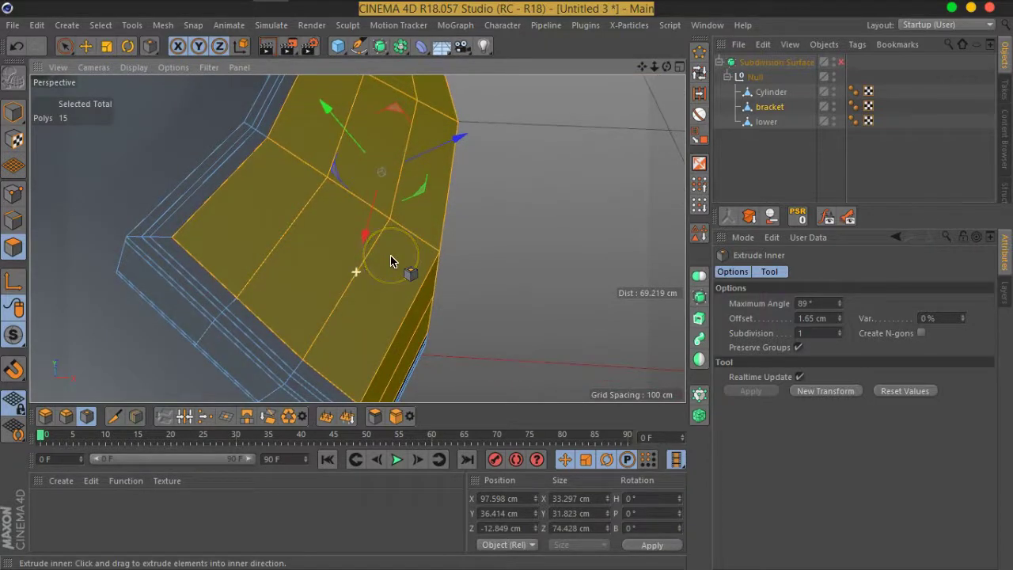
# Loop-select the faces around the bracket panel and extrude them 0.95 cm inward into a groove
pyautogui.click(699, 71)
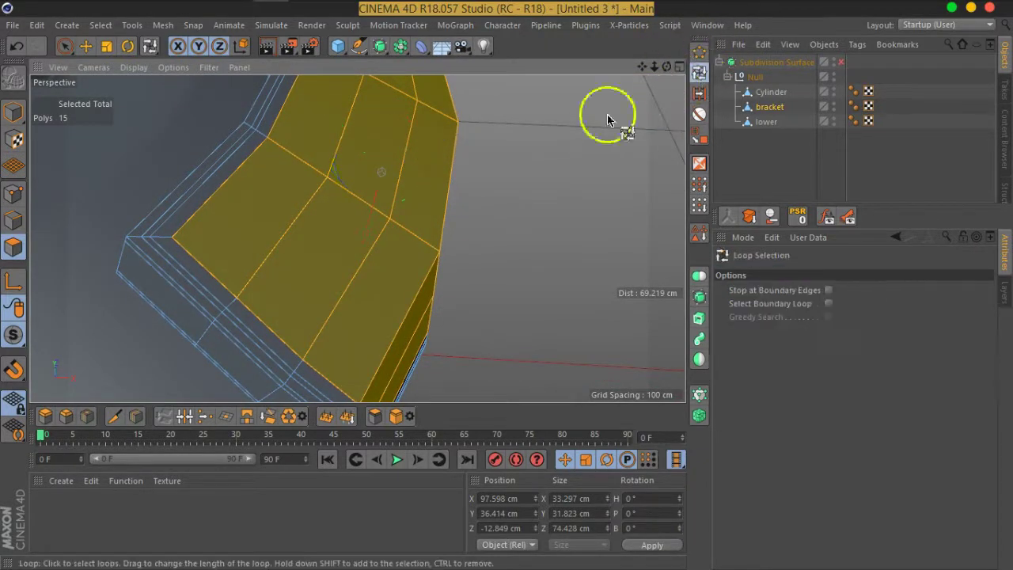
pyautogui.click(151, 238)
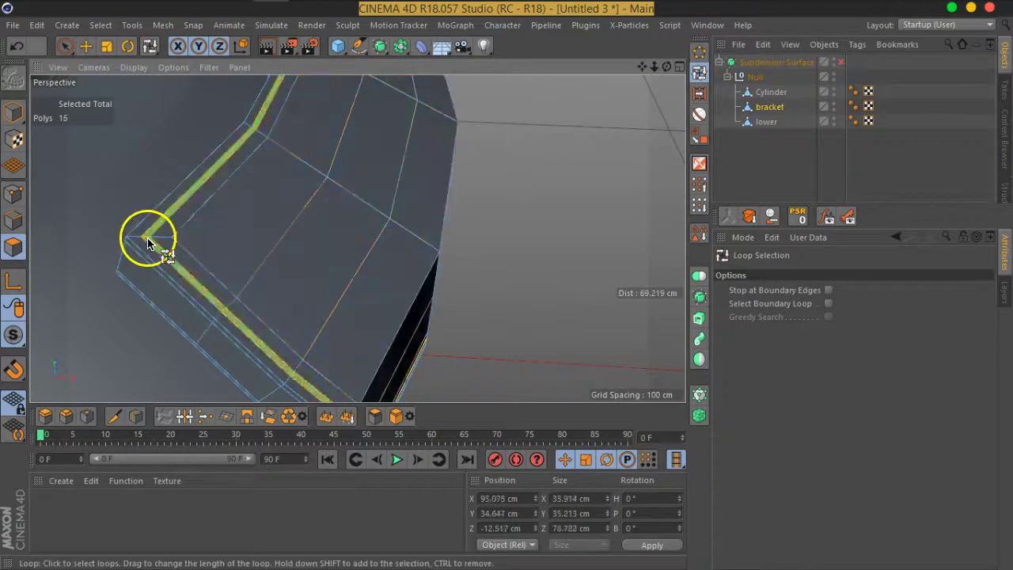
pyautogui.rightClick(152, 237)
pyautogui.click(207, 301)
pyautogui.keyDown('alt'); pyautogui.moveTo(211, 225); pyautogui.dragTo(475, 238); pyautogui.keyUp('alt')
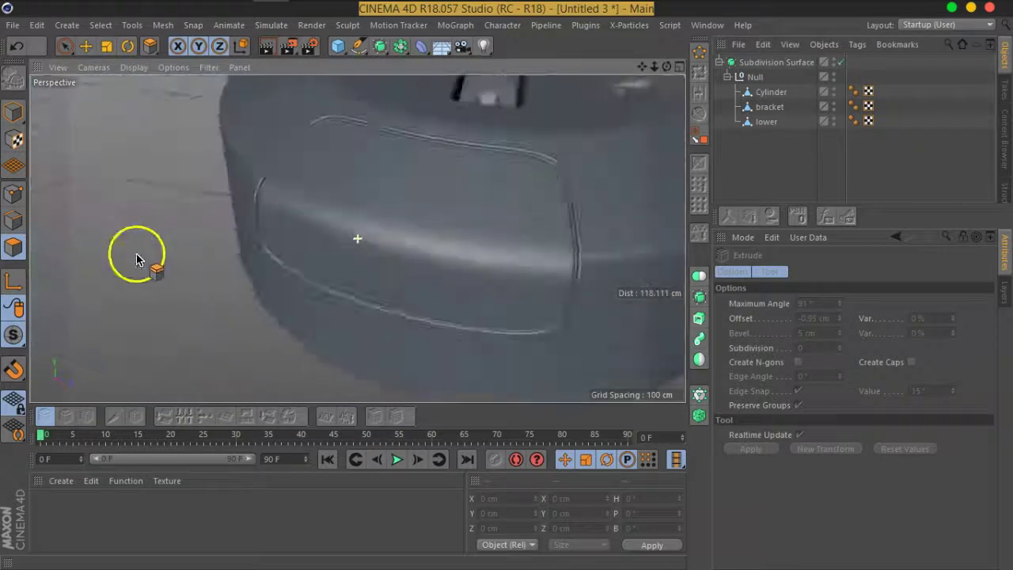
pyautogui.moveTo(136, 260)
pyautogui.keyDown('alt'); pyautogui.mouseDown()
pyautogui.moveTo(283, 217)
pyautogui.moveTo(319, 294)
pyautogui.moveTo(330, 248)
pyautogui.moveTo(435, 208)
pyautogui.moveTo(332, 290)
pyautogui.moveTo(276, 215)
pyautogui.mouseUp(); pyautogui.keyUp('alt')
pyautogui.keyDown('alt'); pyautogui.moveTo(276, 215); pyautogui.dragTo(274, 253, button='right'); pyautogui.keyUp('alt')
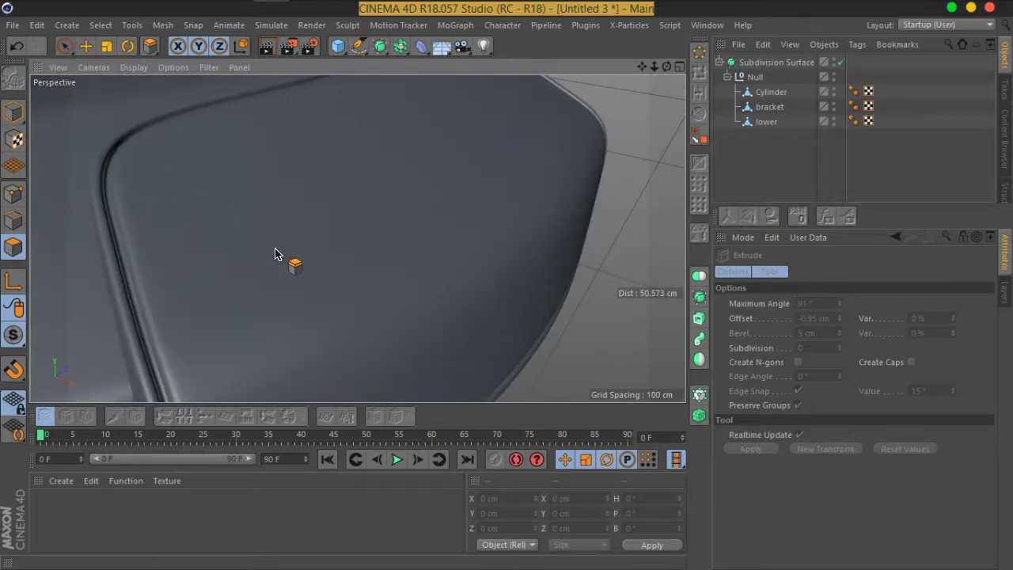
pyautogui.click(841, 61)
# Inset two neighbouring faces on the bracket's top with Extrude Inner
pyautogui.click(770, 92)
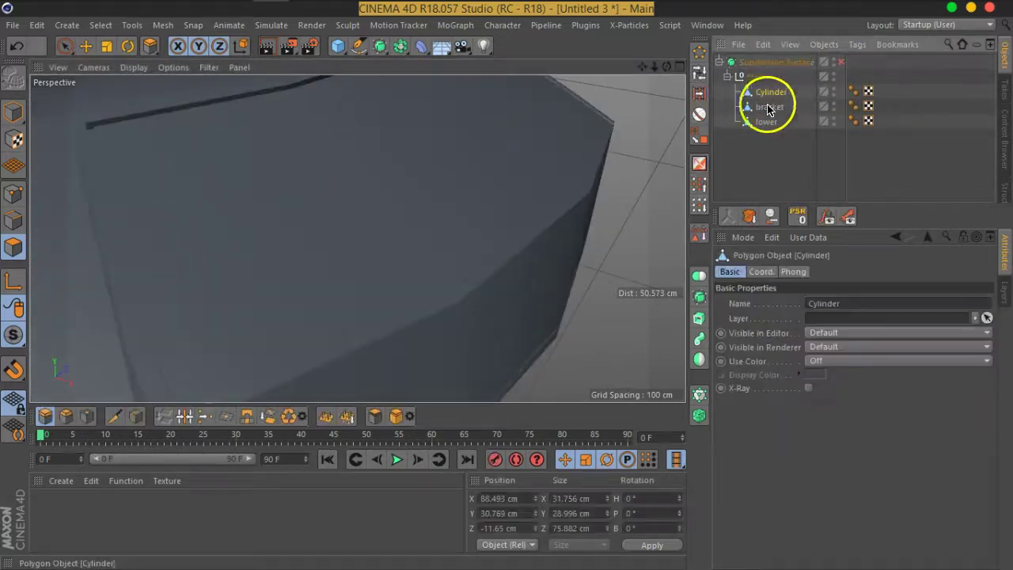
pyautogui.click(766, 107)
pyautogui.click(312, 199)
pyautogui.press('d')
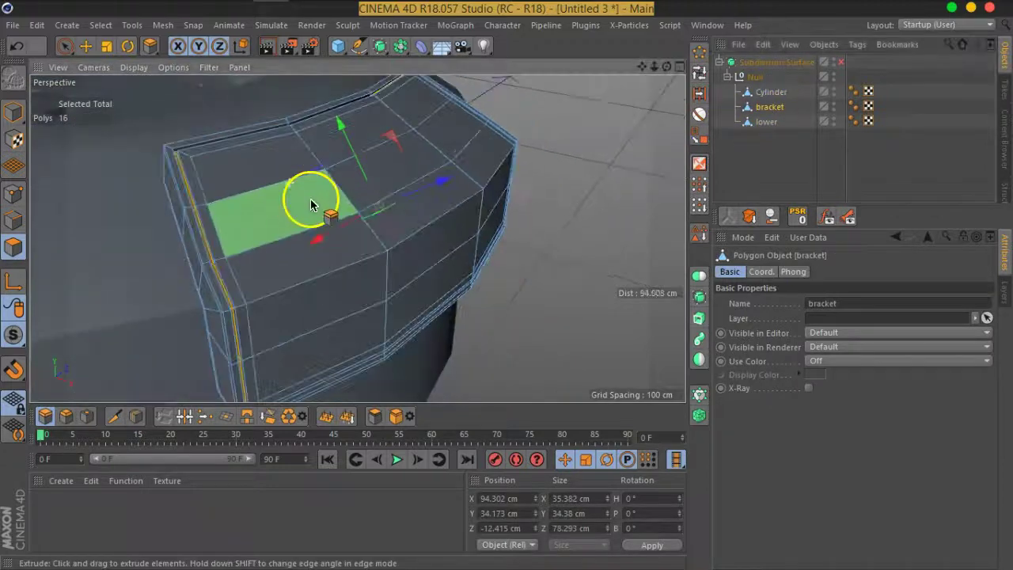
pyautogui.moveTo(301, 227)
pyautogui.keyDown('alt'); pyautogui.mouseDown()
pyautogui.moveTo(79, 190)
pyautogui.moveTo(84, 220)
pyautogui.moveTo(268, 257)
pyautogui.moveTo(379, 214)
pyautogui.moveTo(435, 176)
pyautogui.moveTo(395, 199)
pyautogui.moveTo(283, 182)
pyautogui.moveTo(305, 261)
pyautogui.moveTo(299, 219)
pyautogui.moveTo(414, 274)
pyautogui.moveTo(382, 266)
pyautogui.moveTo(398, 287)
pyautogui.mouseUp(); pyautogui.keyUp('alt')
pyautogui.click(283, 181)
pyautogui.keyDown('shift'); pyautogui.click(299, 219); pyautogui.keyUp('shift')
pyautogui.rightClick(299, 219)
pyautogui.click(362, 317)
pyautogui.scroll(3, 301, 225)
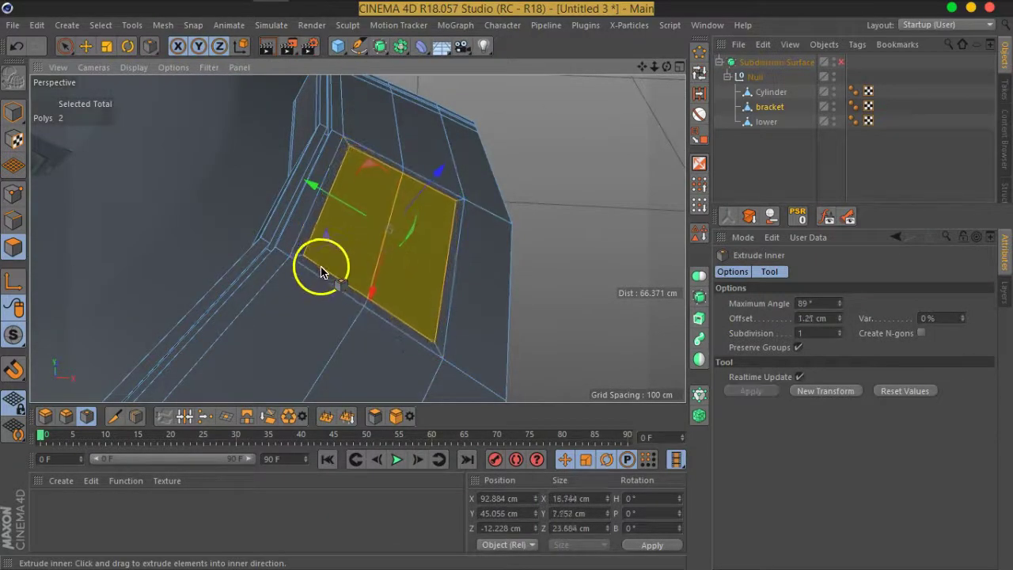
pyautogui.click(6, 226)
# Select one edge of the inset and preview the bracket with smoothing on
pyautogui.click(64, 46)
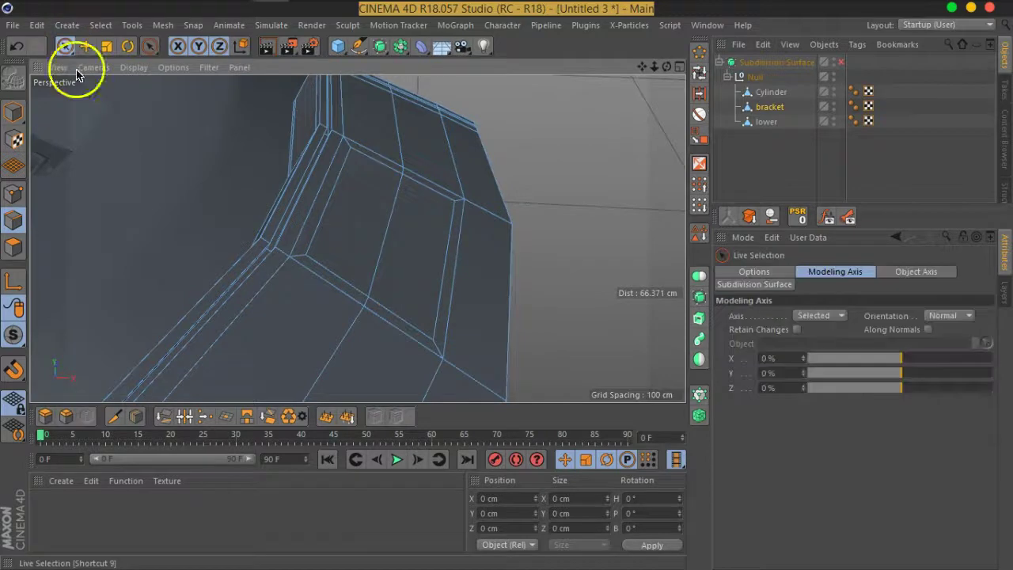
pyautogui.keyDown('alt'); pyautogui.moveTo(446, 264); pyautogui.dragTo(487, 230); pyautogui.keyUp('alt')
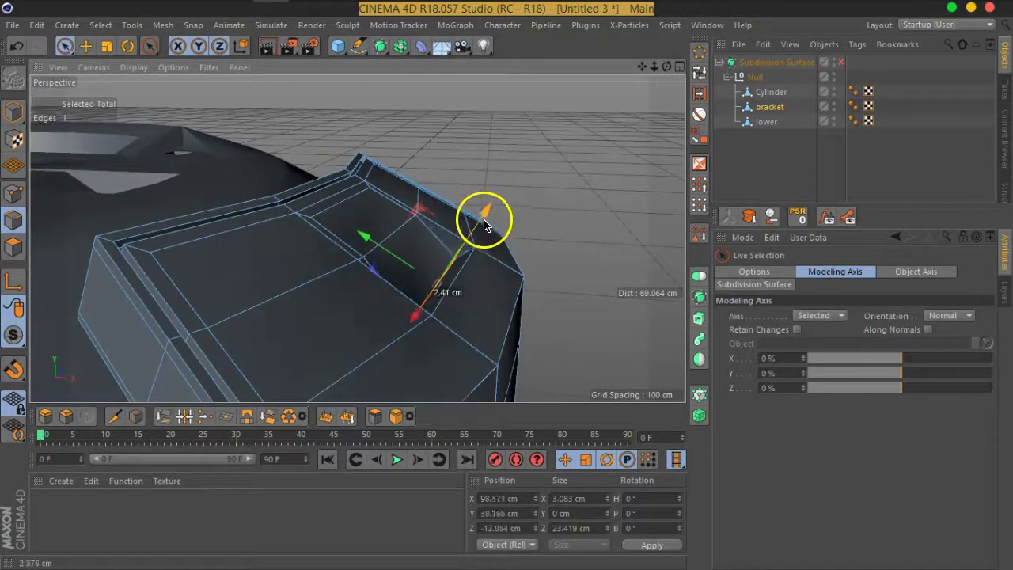
pyautogui.moveTo(503, 283)
pyautogui.keyDown('alt'); pyautogui.mouseDown()
pyautogui.moveTo(448, 351)
pyautogui.moveTo(513, 371)
pyautogui.moveTo(531, 312)
pyautogui.moveTo(512, 309)
pyautogui.moveTo(616, 220)
pyautogui.mouseUp(); pyautogui.keyUp('alt')
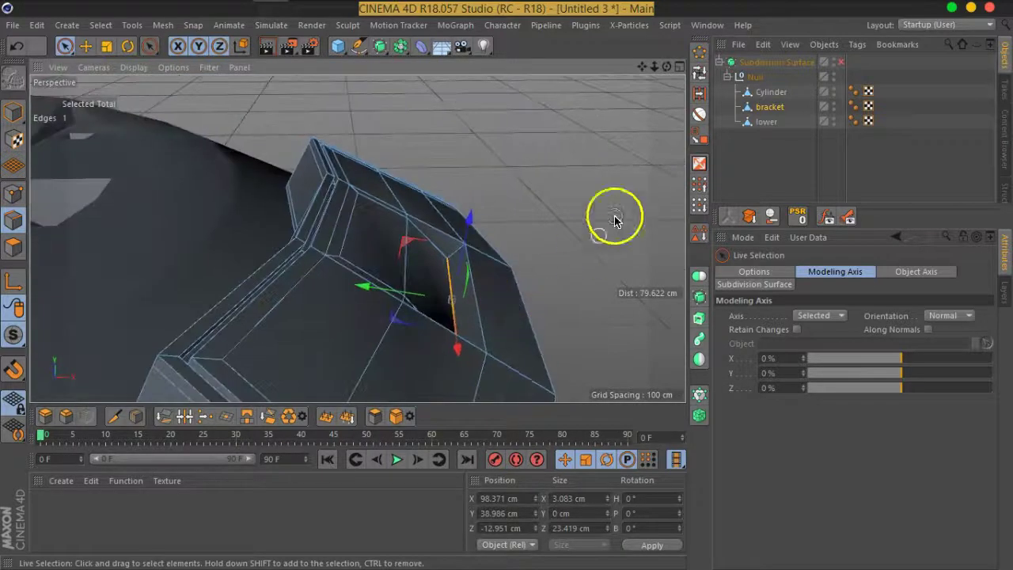
pyautogui.click(843, 65)
pyautogui.moveTo(451, 256)
pyautogui.keyDown('alt'); pyautogui.mouseDown()
pyautogui.moveTo(423, 237)
pyautogui.moveTo(277, 234)
pyautogui.moveTo(541, 223)
pyautogui.mouseUp(); pyautogui.keyUp('alt')
pyautogui.click(766, 164)
pyautogui.moveTo(441, 233)
pyautogui.keyDown('alt'); pyautogui.mouseDown()
pyautogui.moveTo(457, 233)
pyautogui.moveTo(238, 242)
pyautogui.moveTo(396, 285)
pyautogui.moveTo(493, 267)
pyautogui.mouseUp(); pyautogui.keyUp('alt')
pyautogui.scroll(2, 429, 245)
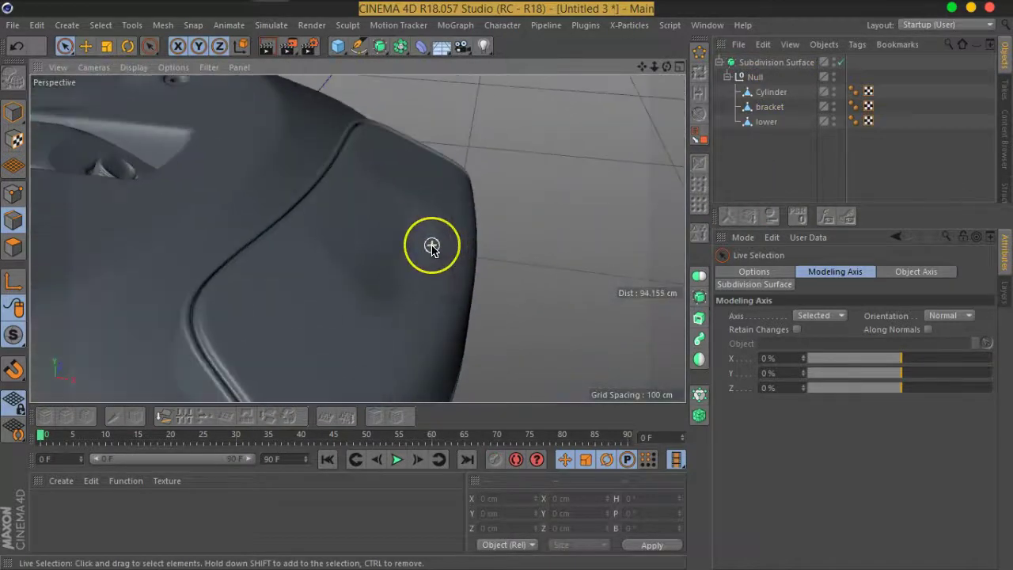
pyautogui.scroll(2, 429, 245)
pyautogui.scroll(2, 642, 127)
# Lower the selected inset edge by about 1.4 cm to start the dip
pyautogui.click(764, 106)
pyautogui.moveTo(680, 170)
pyautogui.keyDown('alt'); pyautogui.mouseDown()
pyautogui.moveTo(480, 256)
pyautogui.moveTo(488, 246)
pyautogui.mouseUp(); pyautogui.keyUp('alt')
pyautogui.moveTo(441, 211); pyautogui.dragTo(432, 222)
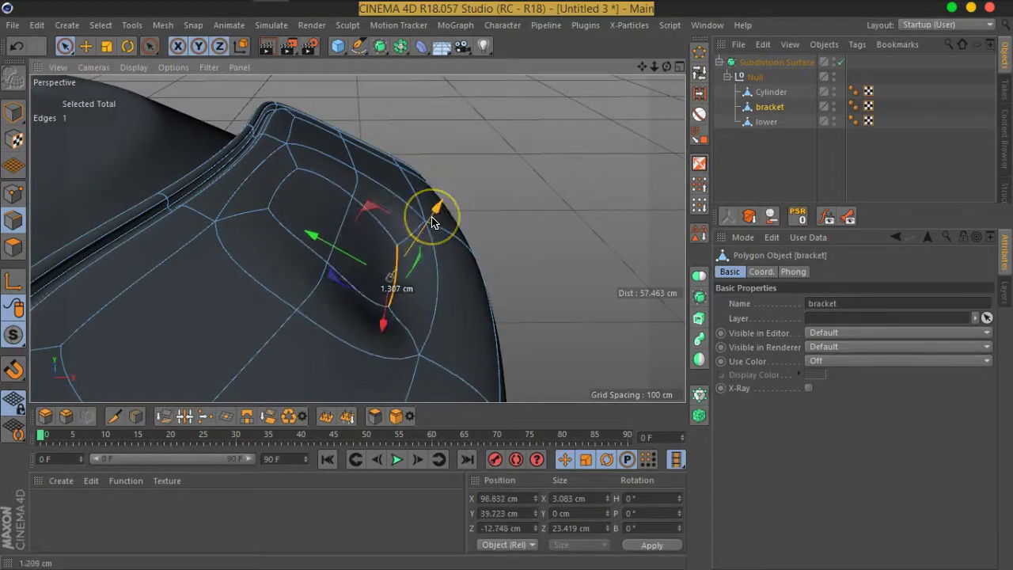
pyautogui.click(840, 62)
pyautogui.moveTo(442, 247)
pyautogui.keyDown('alt'); pyautogui.mouseDown()
pyautogui.moveTo(300, 242)
pyautogui.moveTo(221, 287)
pyautogui.moveTo(340, 309)
pyautogui.moveTo(409, 296)
pyautogui.mouseUp(); pyautogui.keyUp('alt')
pyautogui.keyDown('alt'); pyautogui.moveTo(442, 333); pyautogui.dragTo(452, 277); pyautogui.keyUp('alt')
# Place a Loop/Path Cut around the dip and check it with smoothing re-enabled
pyautogui.rightClick(378, 273)
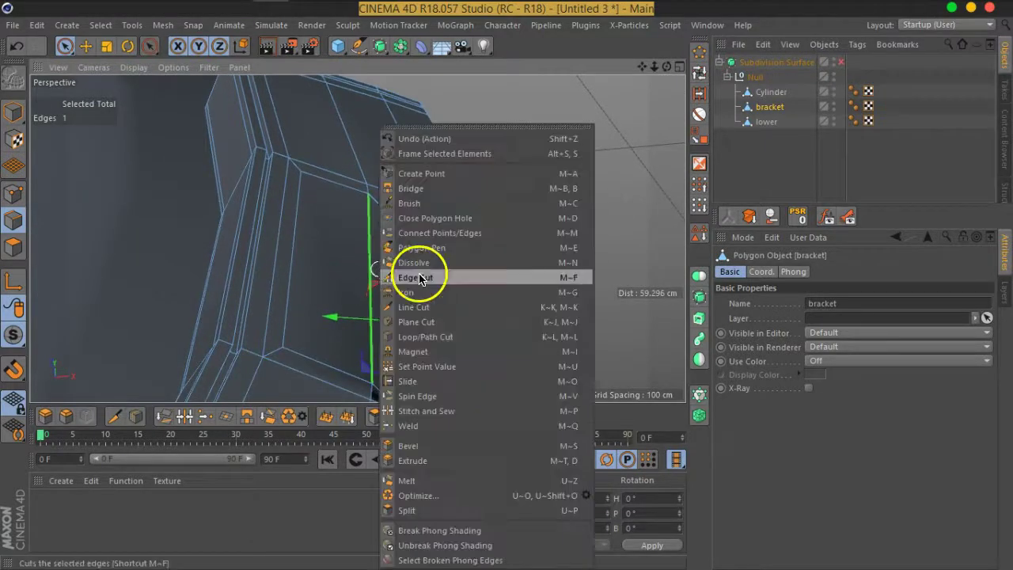
pyautogui.click(425, 336)
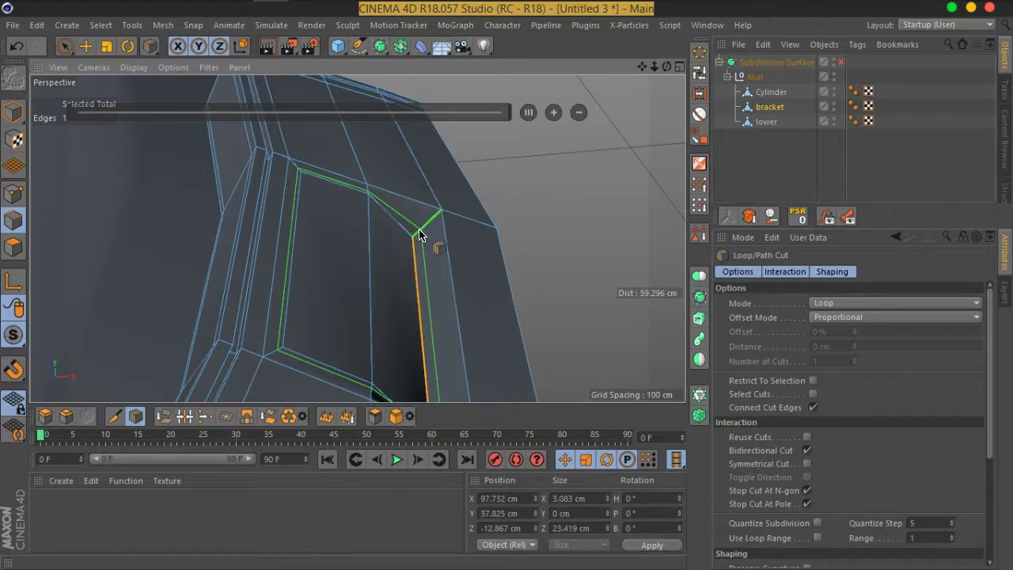
pyautogui.click(420, 235)
pyautogui.click(704, 162)
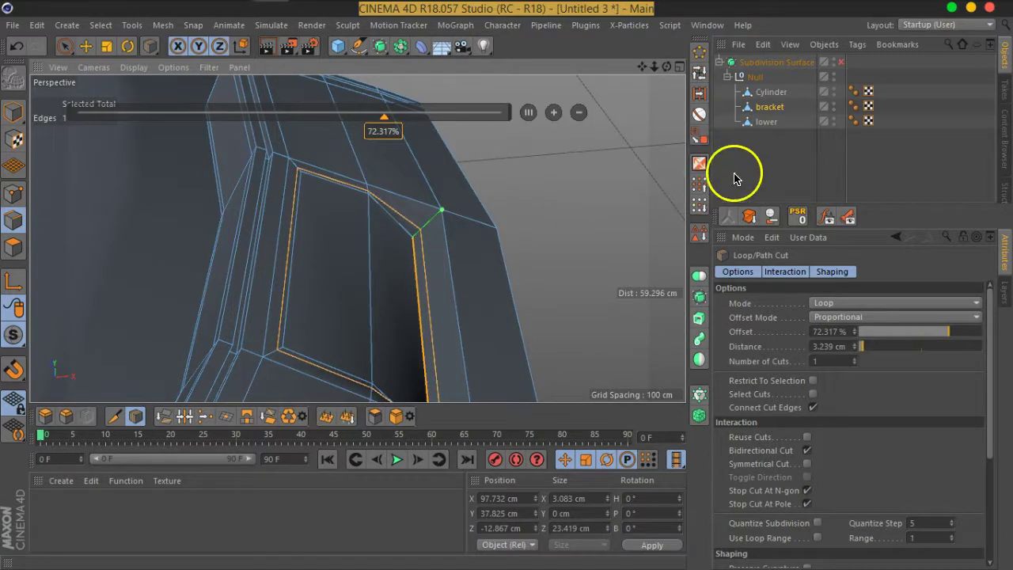
pyautogui.click(841, 62)
pyautogui.click(582, 227)
pyautogui.moveTo(582, 228)
pyautogui.keyDown('alt'); pyautogui.mouseDown()
pyautogui.moveTo(466, 269)
pyautogui.moveTo(294, 278)
pyautogui.moveTo(204, 256)
pyautogui.moveTo(351, 255)
pyautogui.moveTo(400, 224)
pyautogui.moveTo(477, 301)
pyautogui.moveTo(390, 249)
pyautogui.moveTo(428, 237)
pyautogui.moveTo(414, 255)
pyautogui.moveTo(446, 228)
pyautogui.moveTo(478, 269)
pyautogui.mouseUp(); pyautogui.keyUp('alt')
# Select the two faces on the bracket's side in polygon mode
pyautogui.click(768, 107)
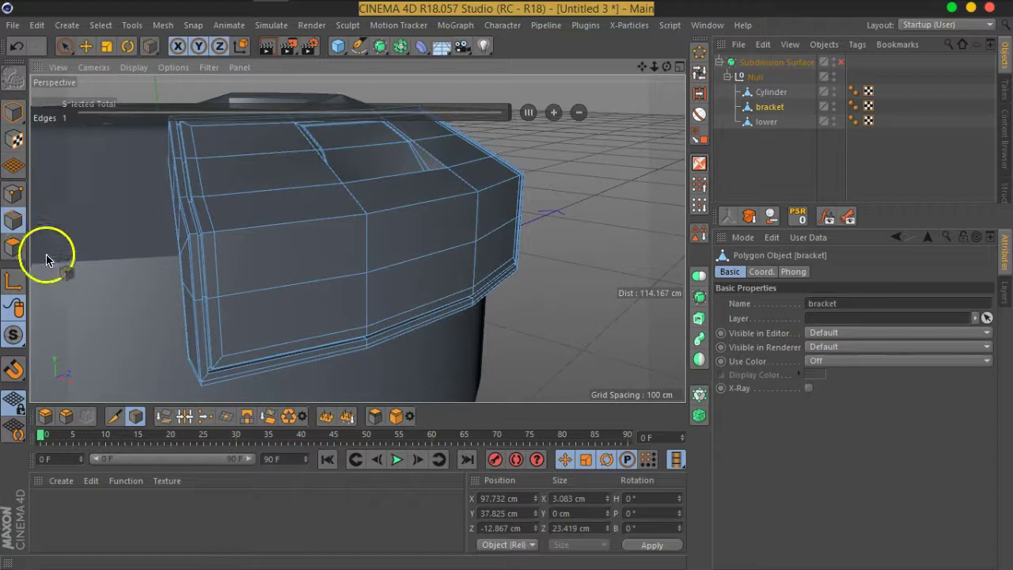
pyautogui.click(14, 246)
pyautogui.click(65, 45)
pyautogui.moveTo(329, 252)
pyautogui.keyDown('alt'); pyautogui.mouseDown()
pyautogui.moveTo(389, 253)
pyautogui.moveTo(400, 281)
pyautogui.mouseUp(); pyautogui.keyUp('alt')
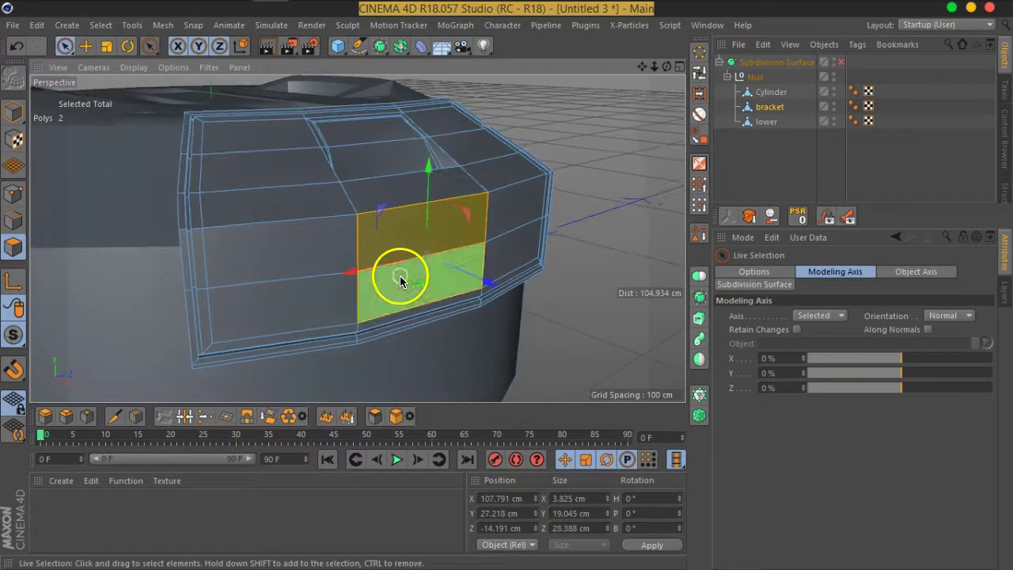
# Inset the two side faces by about 2 cm and narrow them horizontally to about 62%
pyautogui.rightClick(402, 280)
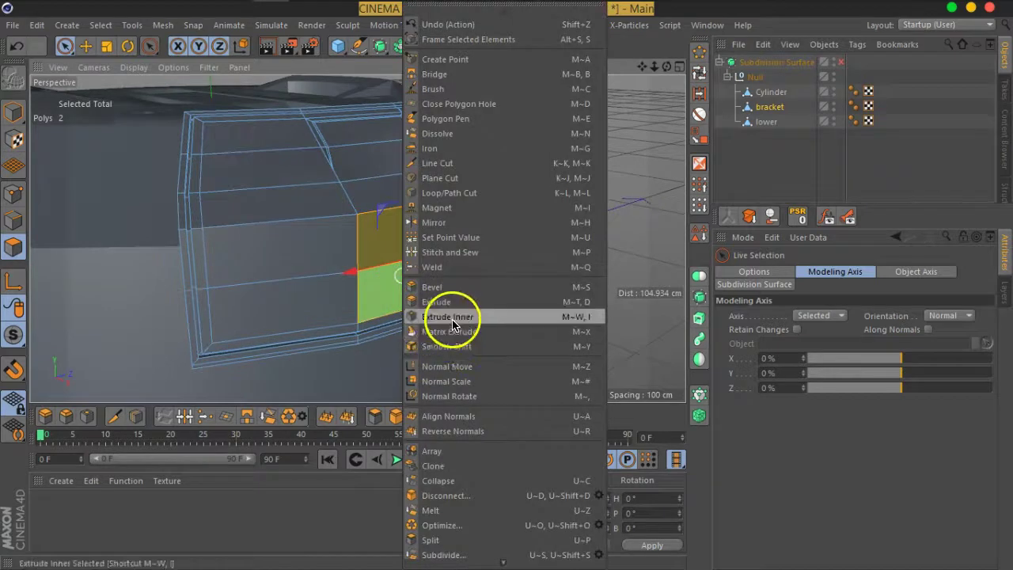
pyautogui.click(453, 325)
pyautogui.keyDown('alt'); pyautogui.moveTo(388, 282); pyautogui.dragTo(418, 287); pyautogui.keyUp('alt')
pyautogui.moveTo(324, 291); pyautogui.dragTo(284, 293)
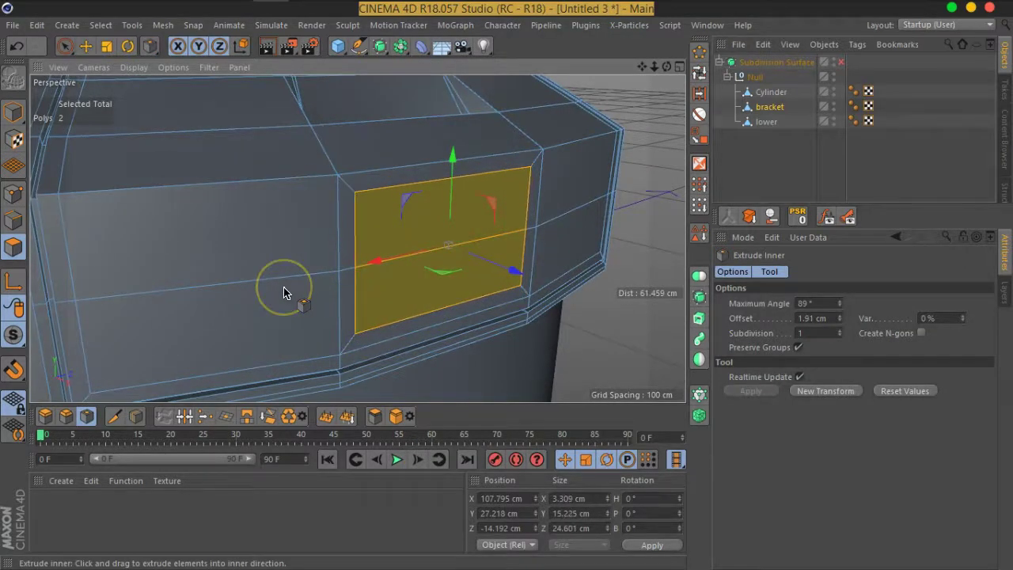
pyautogui.keyDown('alt'); pyautogui.moveTo(431, 281); pyautogui.dragTo(338, 295); pyautogui.keyUp('alt')
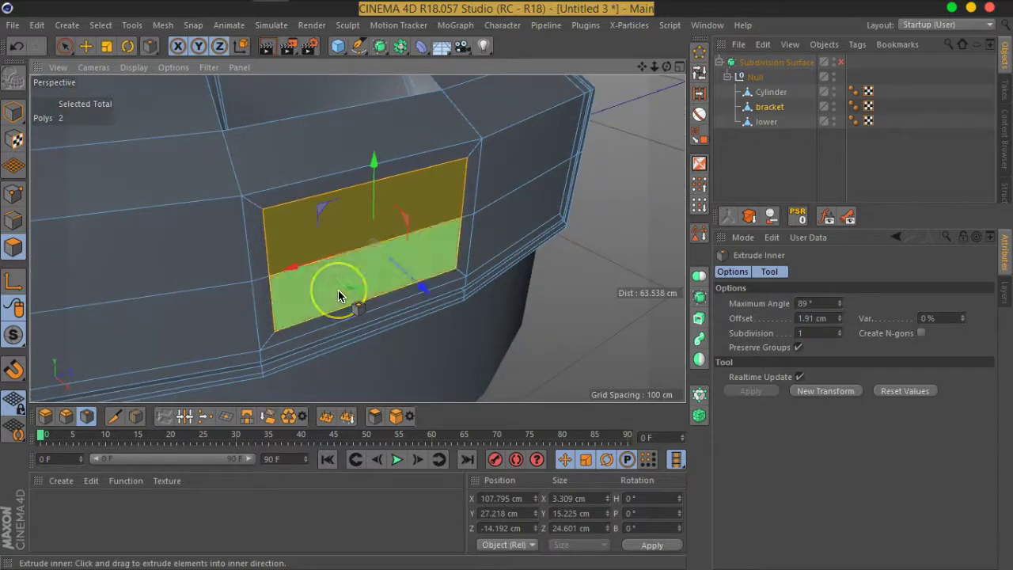
pyautogui.moveTo(365, 291); pyautogui.dragTo(228, 294)
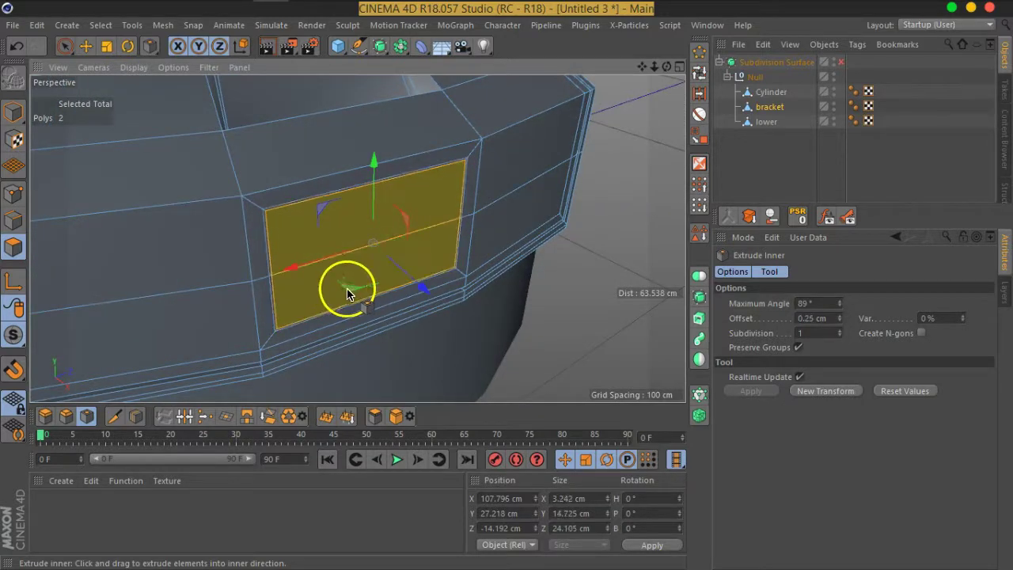
pyautogui.click(106, 43)
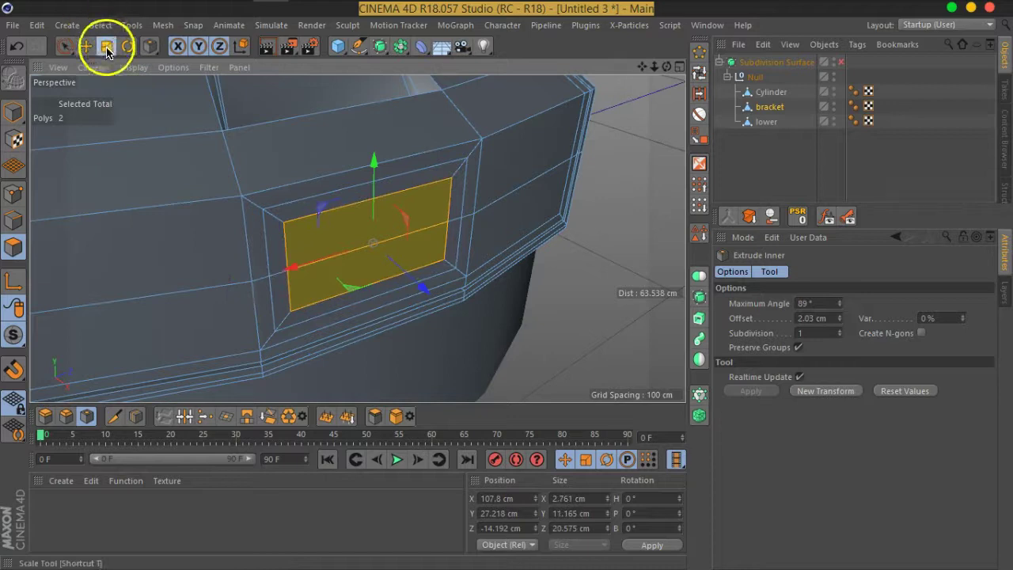
pyautogui.moveTo(300, 283); pyautogui.dragTo(329, 276)
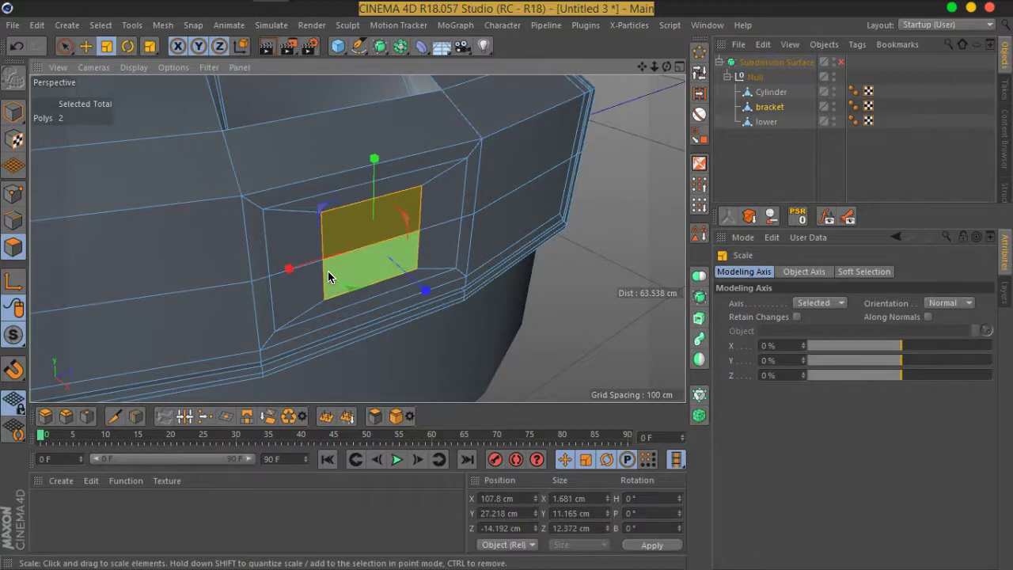
# Face the selected panel polygons straight on and bring up the mesh commands menu
pyautogui.moveTo(351, 263)
pyautogui.keyDown('alt'); pyautogui.mouseDown()
pyautogui.moveTo(428, 264)
pyautogui.moveTo(377, 277)
pyautogui.mouseUp(); pyautogui.keyUp('alt')
pyautogui.scroll(3, 376, 277)
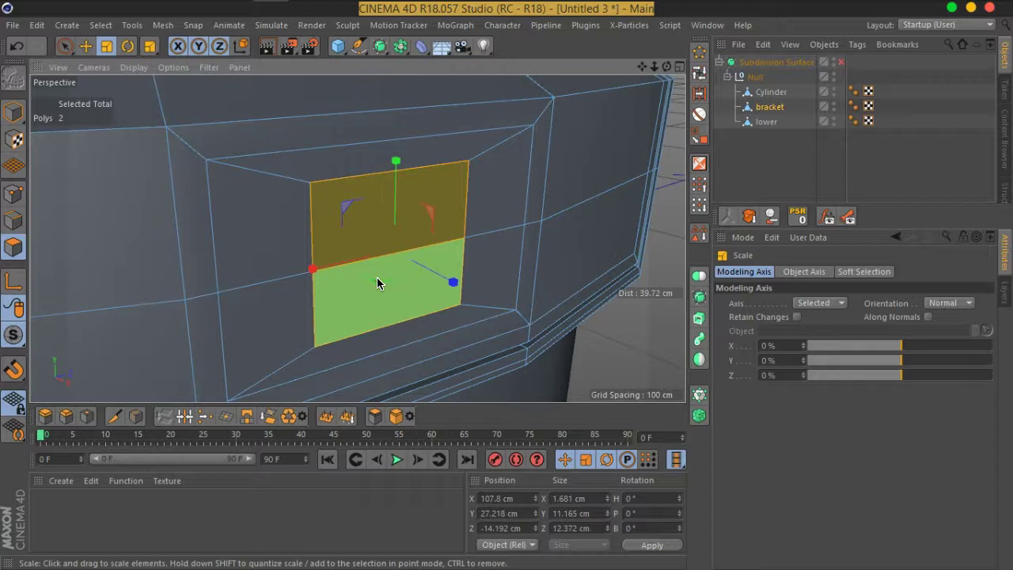
pyautogui.moveTo(385, 278)
pyautogui.keyDown('alt'); pyautogui.mouseDown()
pyautogui.moveTo(293, 244)
pyautogui.moveTo(356, 216)
pyautogui.moveTo(390, 223)
pyautogui.moveTo(388, 252)
pyautogui.mouseUp(); pyautogui.keyUp('alt')
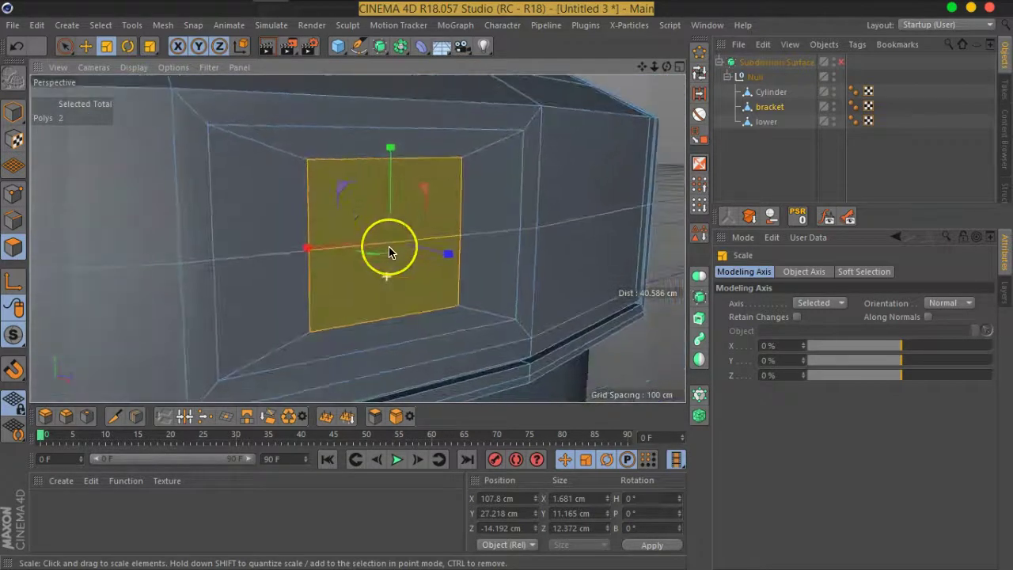
pyautogui.click(373, 281)
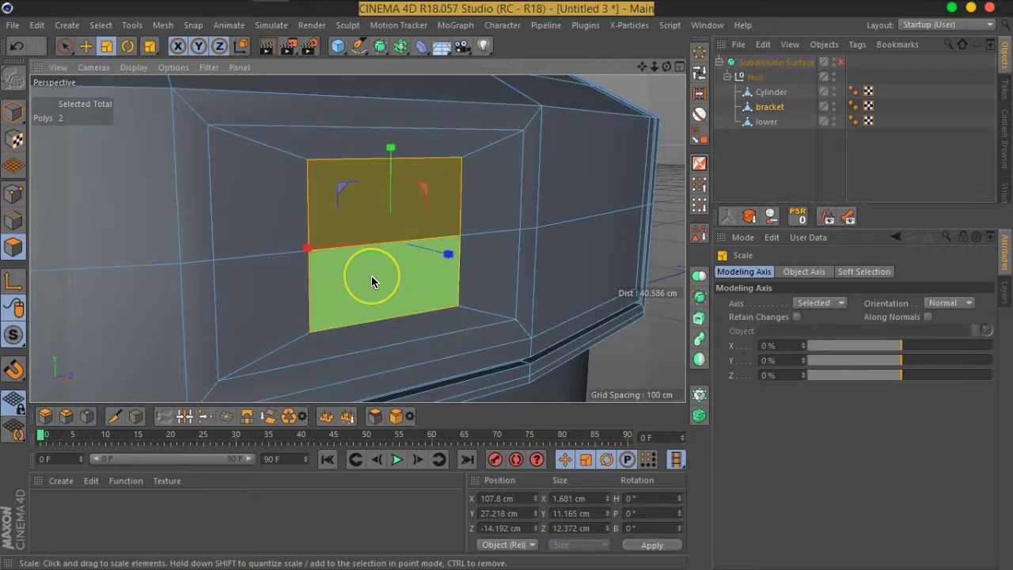
pyautogui.rightClick(373, 282)
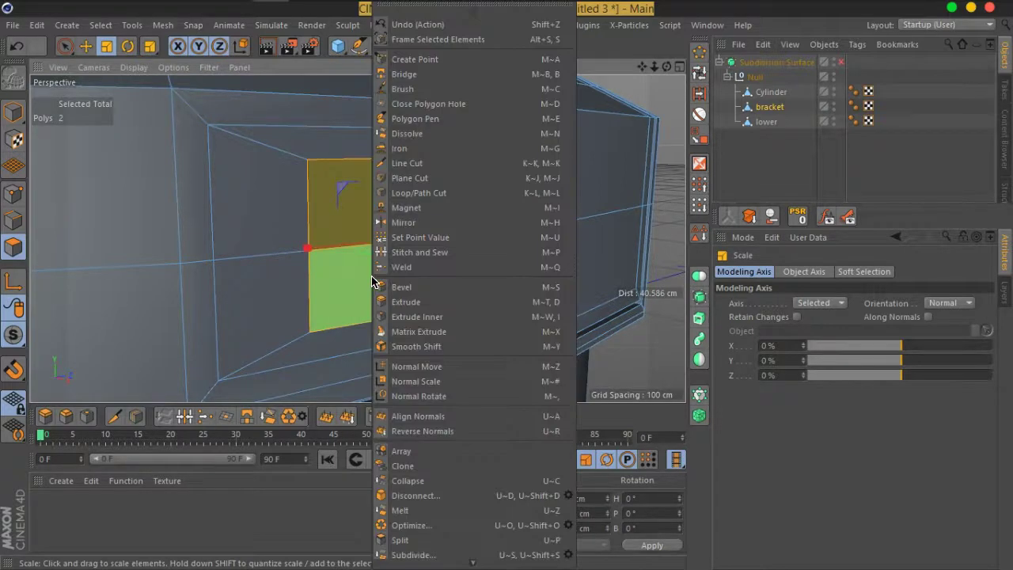
# Draw two corner-to-corner Line Cuts crossing at the inset panel's centre
pyautogui.click(424, 163)
pyautogui.click(463, 161)
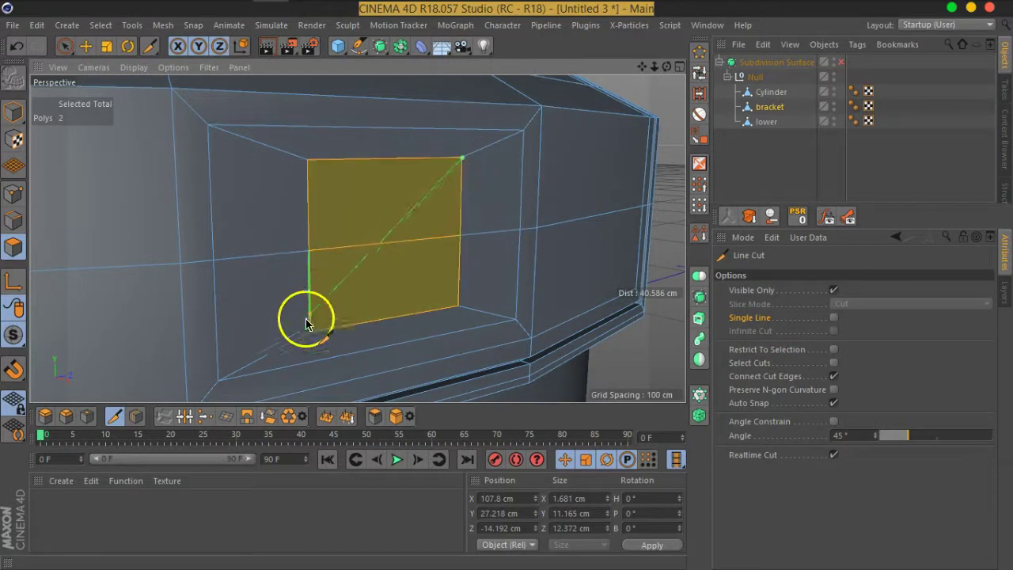
pyautogui.click(311, 333)
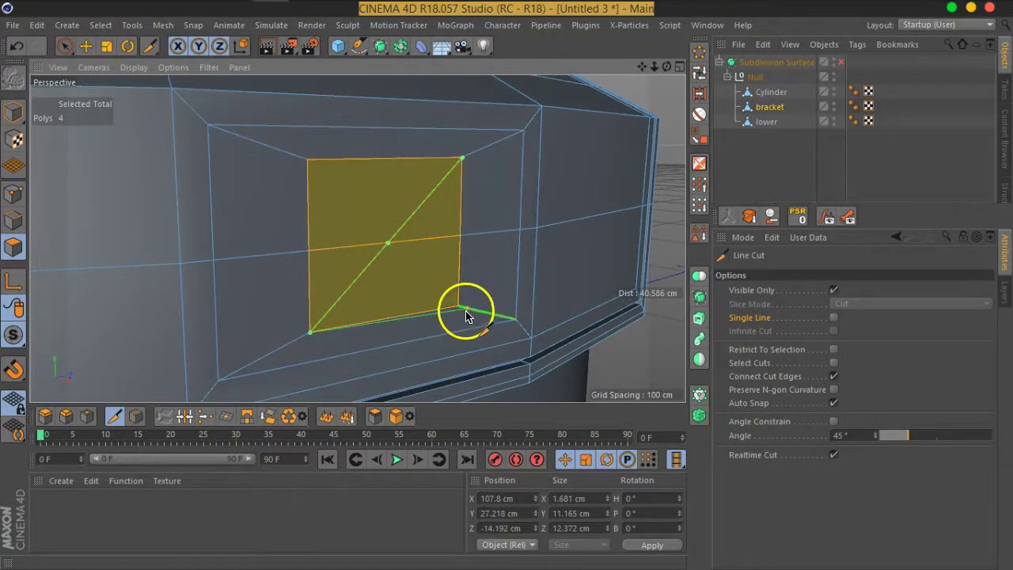
pyautogui.press('Escape')
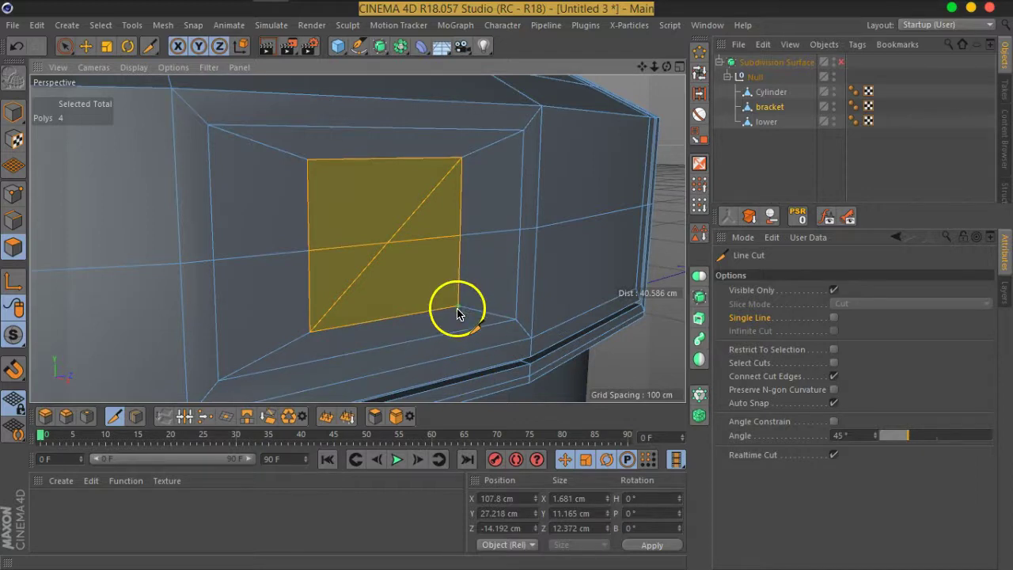
pyautogui.click(458, 309)
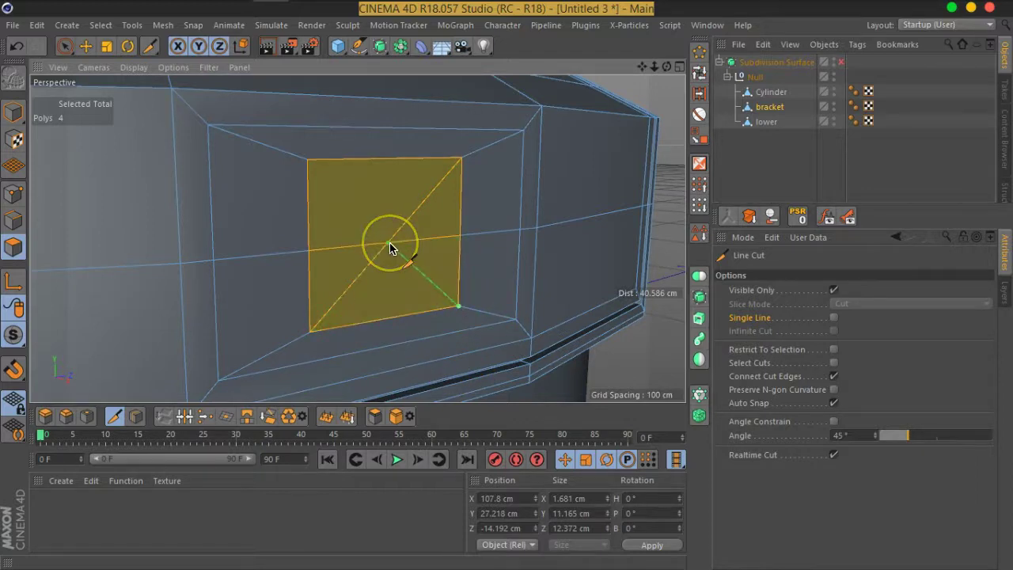
pyautogui.click(369, 203)
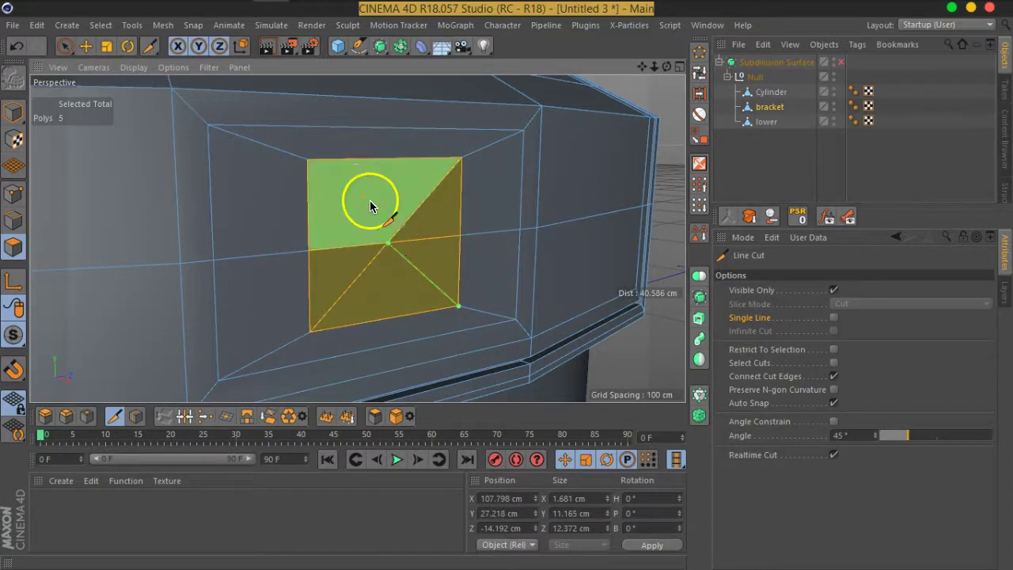
pyautogui.click(309, 163)
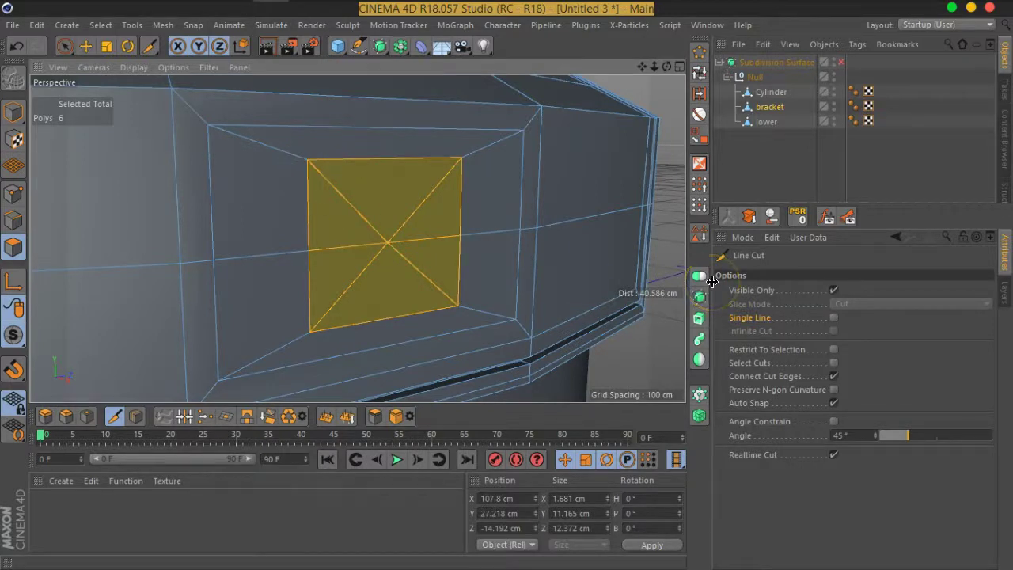
pyautogui.click(65, 45)
# Select the new centre point of the cross and raise it slightly
pyautogui.click(14, 193)
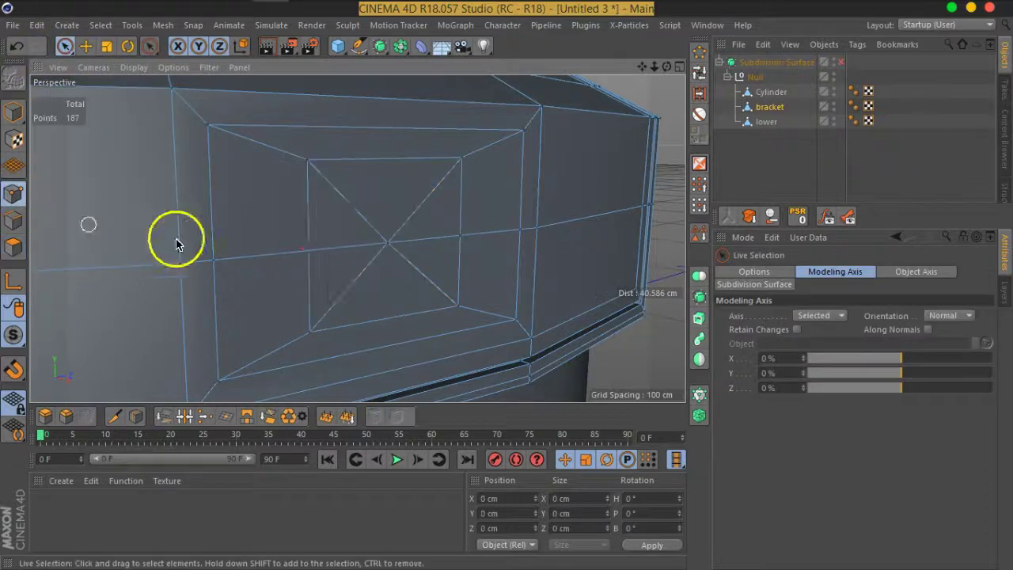
pyautogui.scroll(5, 382, 265)
pyautogui.click(403, 212)
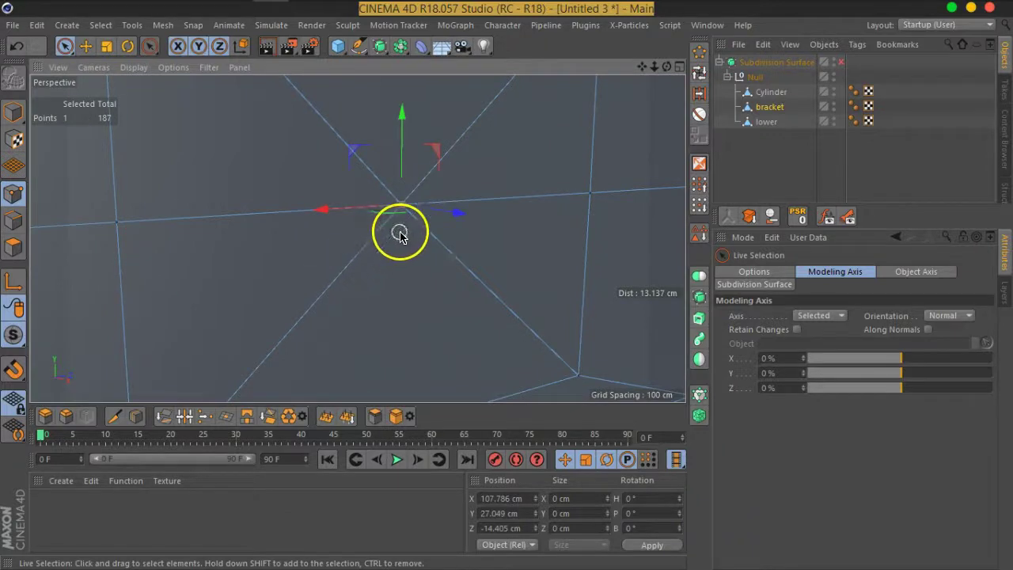
pyautogui.moveTo(396, 264)
pyautogui.keyDown('alt'); pyautogui.mouseDown()
pyautogui.moveTo(398, 251)
pyautogui.moveTo(400, 267)
pyautogui.mouseUp(); pyautogui.keyUp('alt')
pyautogui.moveTo(398, 168); pyautogui.dragTo(398, 129)
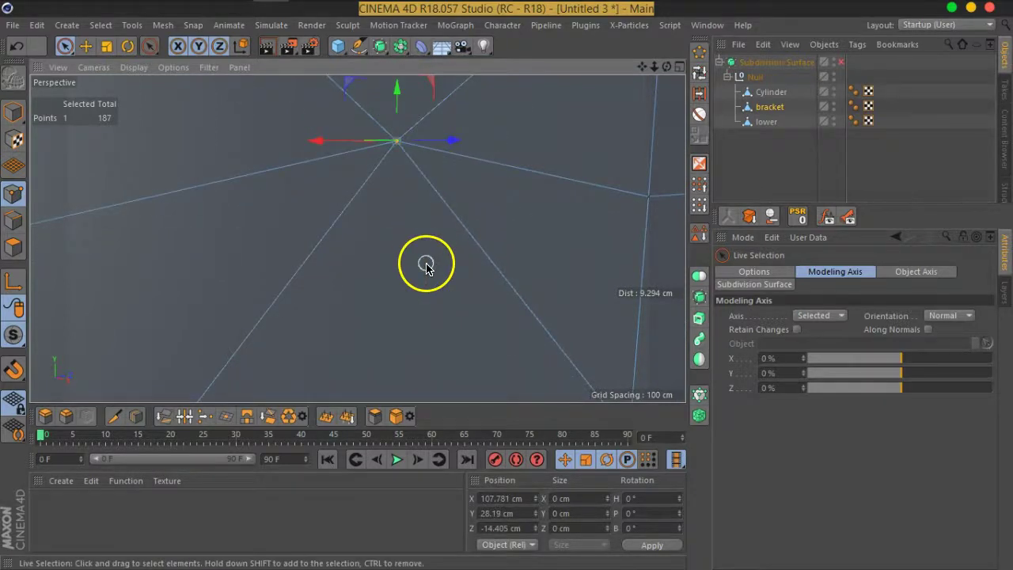
pyautogui.keyDown('alt'); pyautogui.moveTo(426, 267); pyautogui.dragTo(400, 214); pyautogui.keyUp('alt')
# Bevel the centre point to 2.68 cm with Subdivision 1 and Depth -100%
pyautogui.rightClick(401, 213)
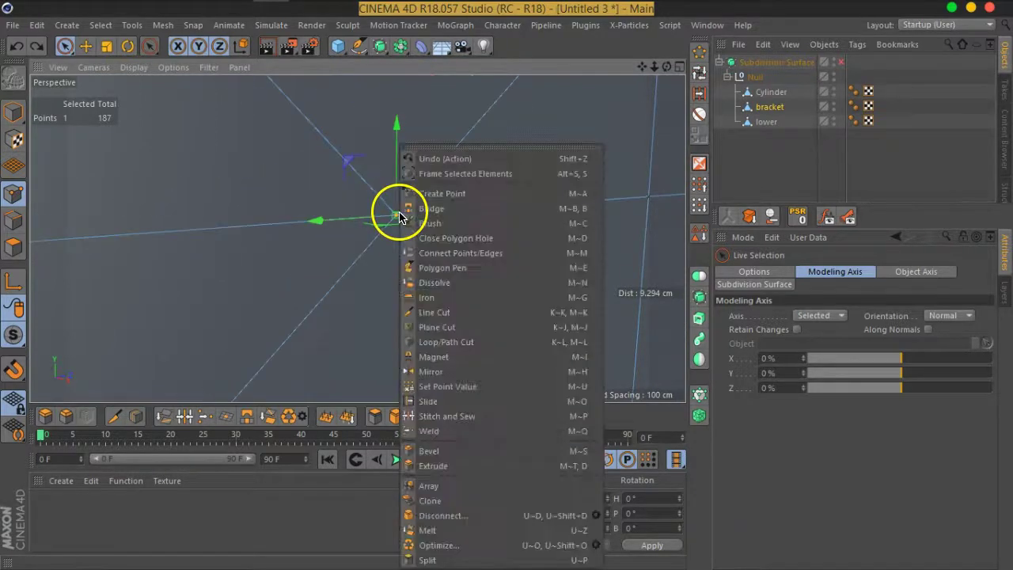
pyautogui.click(445, 450)
pyautogui.moveTo(397, 222); pyautogui.dragTo(524, 273)
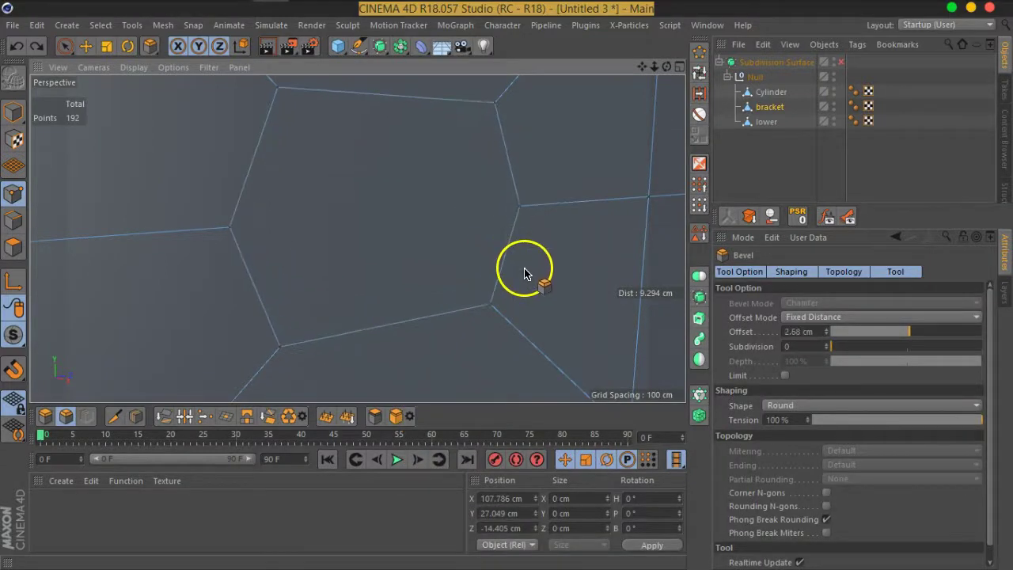
pyautogui.click(828, 348)
pyautogui.moveTo(933, 364); pyautogui.dragTo(819, 362)
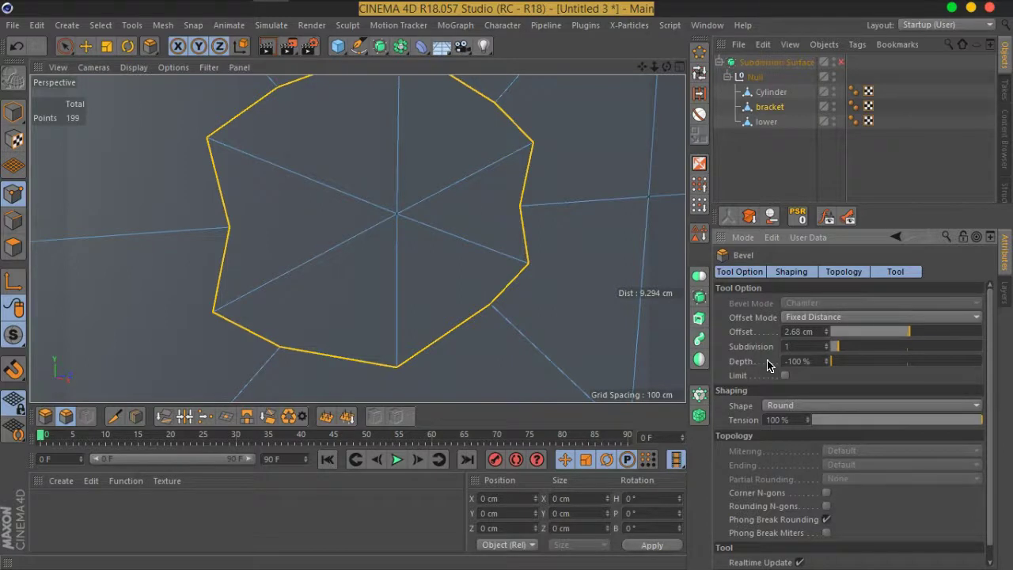
pyautogui.scroll(-1, 766, 365)
pyautogui.keyDown('alt'); pyautogui.moveTo(640, 361); pyautogui.dragTo(409, 207); pyautogui.keyUp('alt')
pyautogui.scroll(-2, 481, 266)
pyautogui.scroll(-2, 481, 260)
pyautogui.scroll(-2, 470, 282)
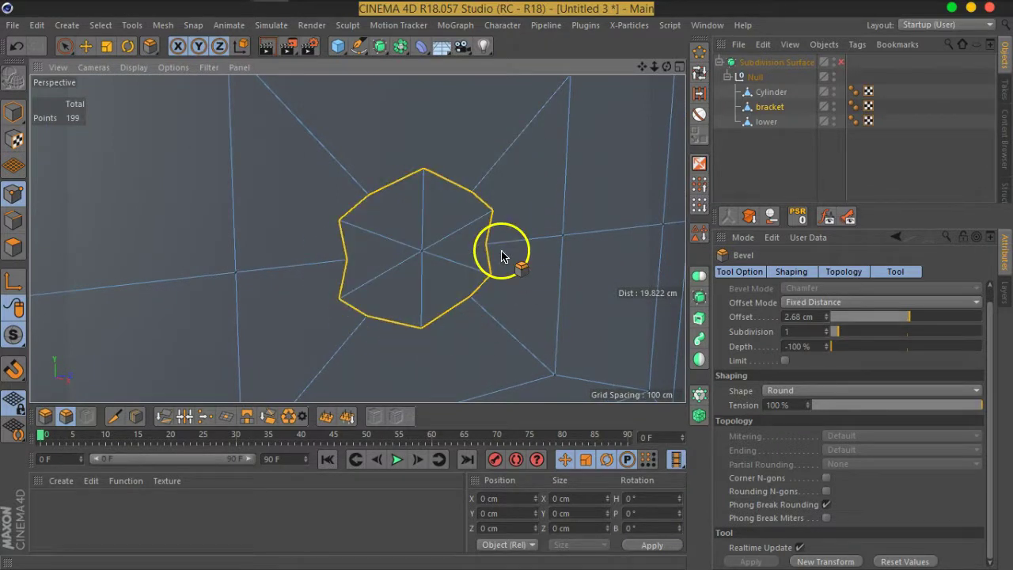
# Undo the centre-point bevel and the diagonal cuts
pyautogui.click(501, 256)
pyautogui.click(501, 255)
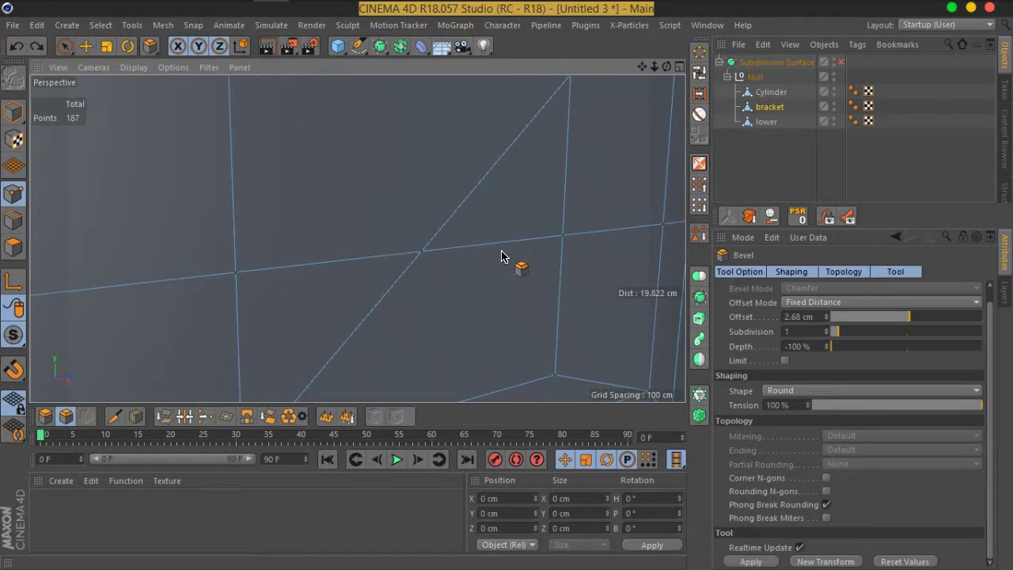
pyautogui.scroll(-3, 501, 256)
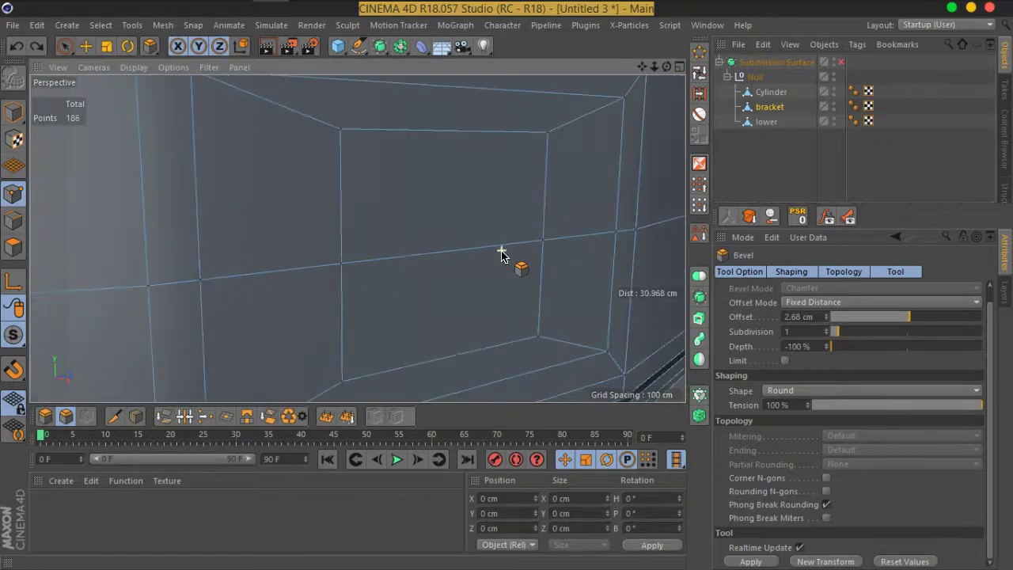
# Inner-extrude the panel faces at 0.34 cm, then again at 1.02 cm
pyautogui.click(16, 246)
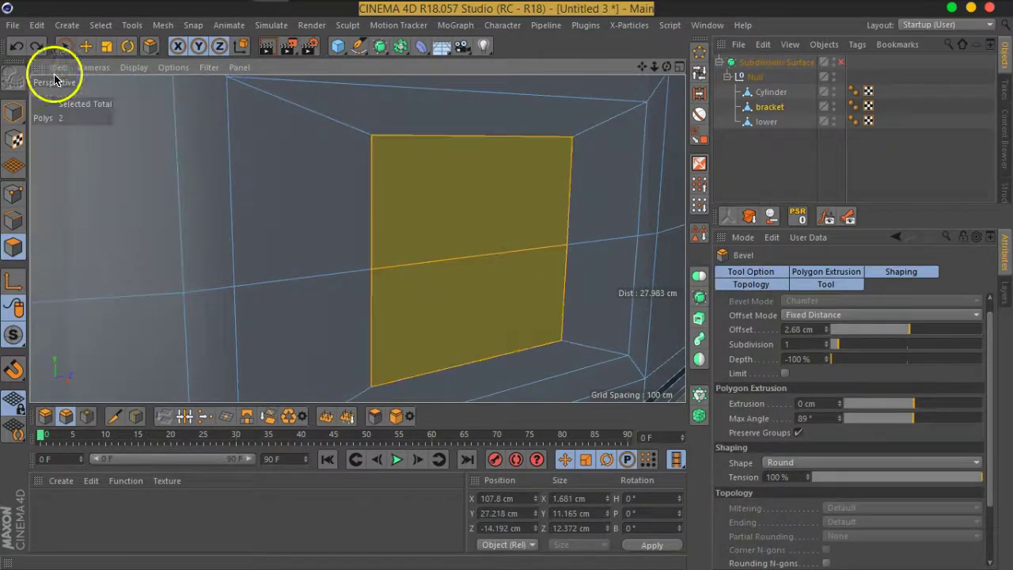
pyautogui.click(65, 52)
pyautogui.moveTo(384, 282)
pyautogui.keyDown('alt'); pyautogui.mouseDown()
pyautogui.moveTo(439, 283)
pyautogui.moveTo(406, 249)
pyautogui.moveTo(420, 252)
pyautogui.mouseUp(); pyautogui.keyUp('alt')
pyautogui.rightClick(419, 252)
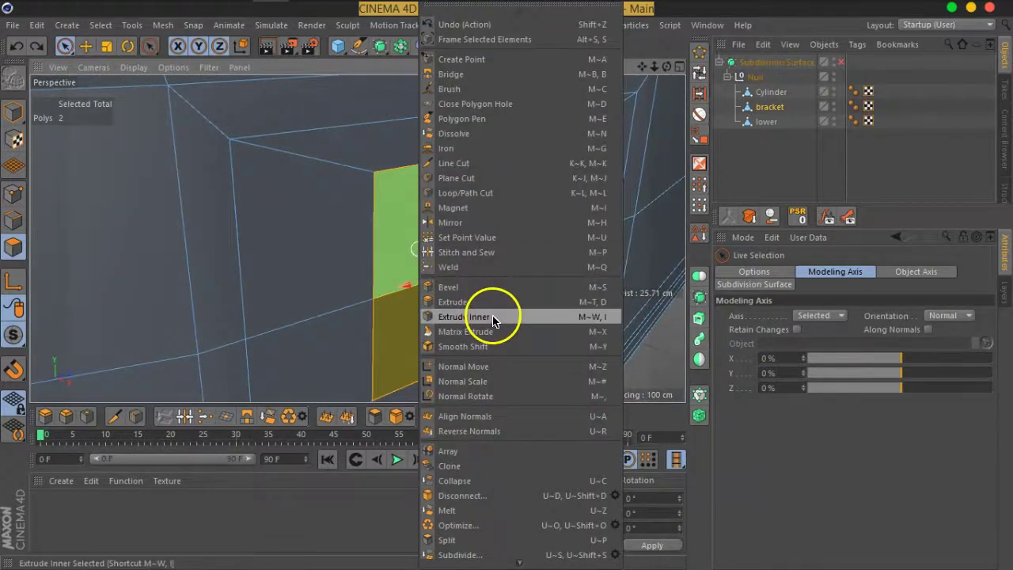
pyautogui.click(499, 317)
pyautogui.moveTo(488, 335); pyautogui.dragTo(463, 334)
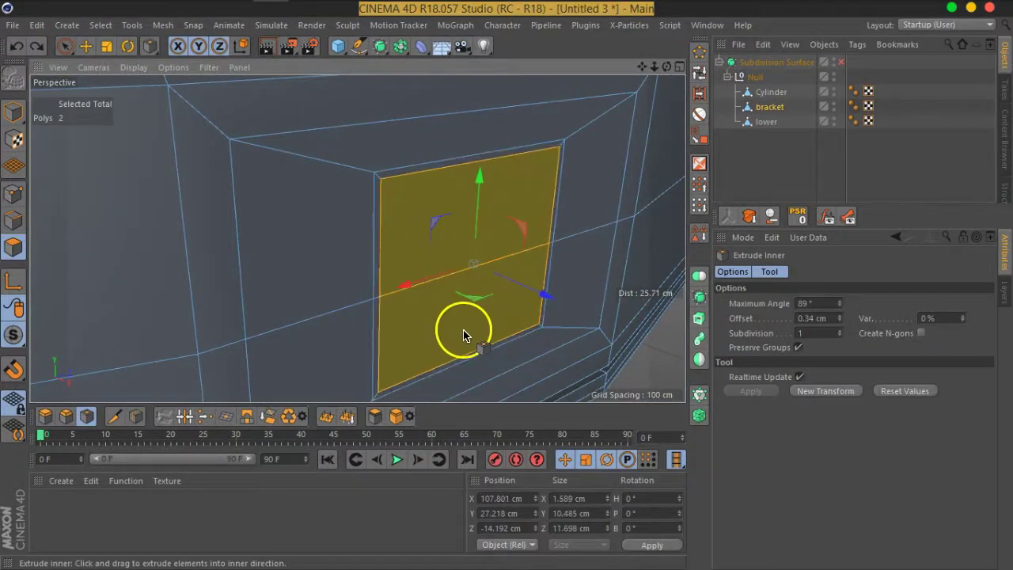
pyautogui.rightClick(484, 318)
pyautogui.click(523, 318)
pyautogui.moveTo(493, 327)
pyautogui.mouseDown()
pyautogui.moveTo(413, 317)
pyautogui.moveTo(406, 277)
pyautogui.moveTo(445, 307)
pyautogui.moveTo(433, 293)
pyautogui.moveTo(445, 293)
pyautogui.moveTo(430, 313)
pyautogui.moveTo(459, 300)
pyautogui.mouseUp()
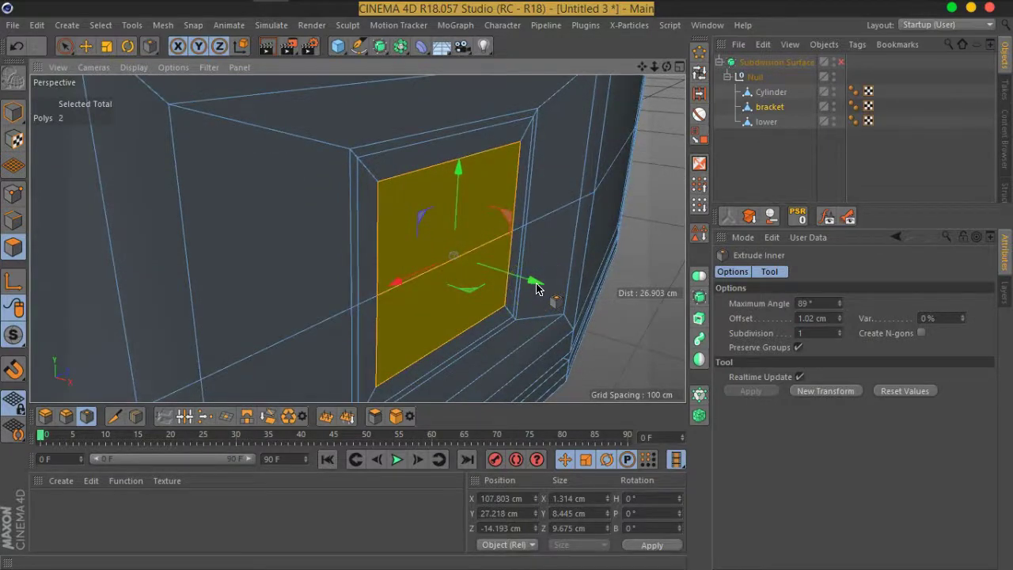
# Inset the panel again at 0.35 cm, scale it to 85% and push it inward into a pocket
pyautogui.rightClick(452, 304)
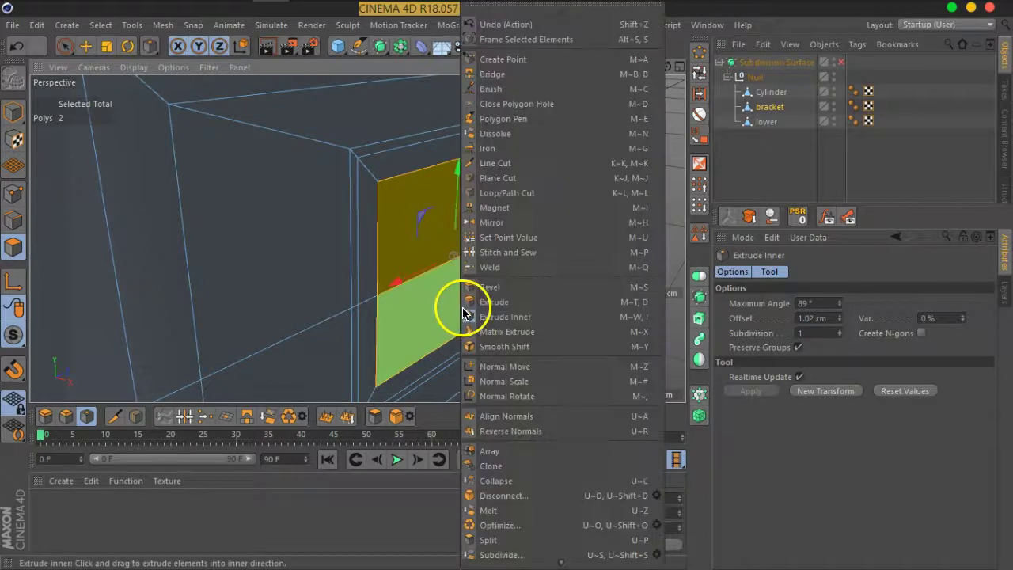
pyautogui.click(514, 322)
pyautogui.moveTo(459, 334); pyautogui.dragTo(430, 334)
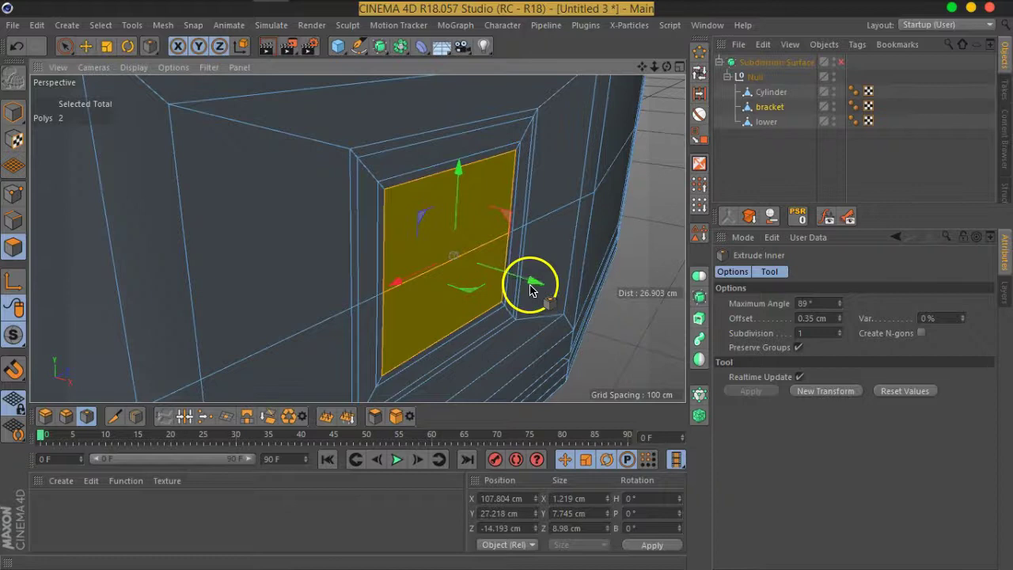
pyautogui.moveTo(535, 285); pyautogui.dragTo(514, 281)
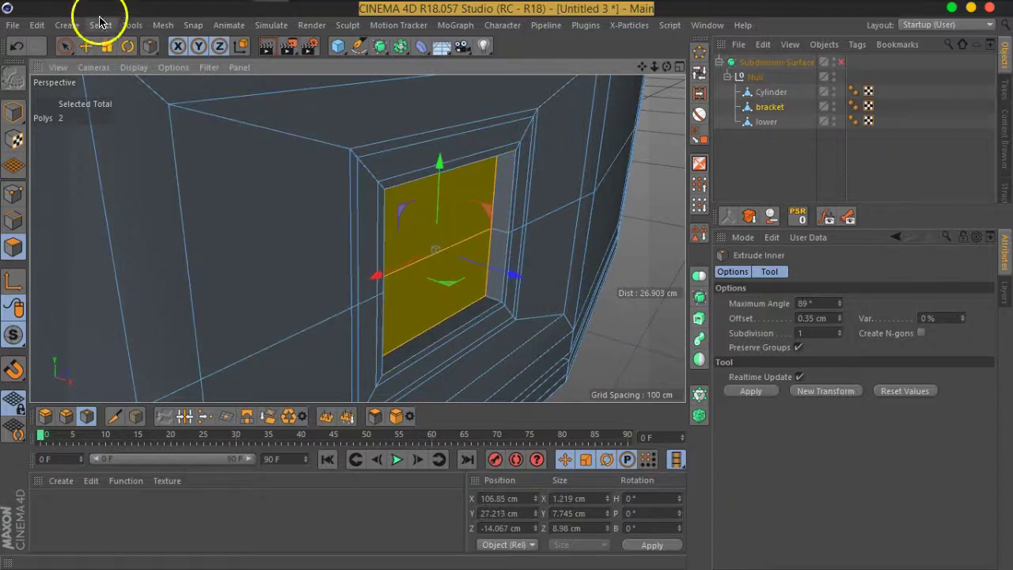
pyautogui.click(106, 49)
pyautogui.moveTo(629, 266)
pyautogui.mouseDown()
pyautogui.moveTo(522, 289)
pyautogui.moveTo(435, 283)
pyautogui.moveTo(425, 253)
pyautogui.moveTo(448, 277)
pyautogui.mouseUp()
pyautogui.click(87, 46)
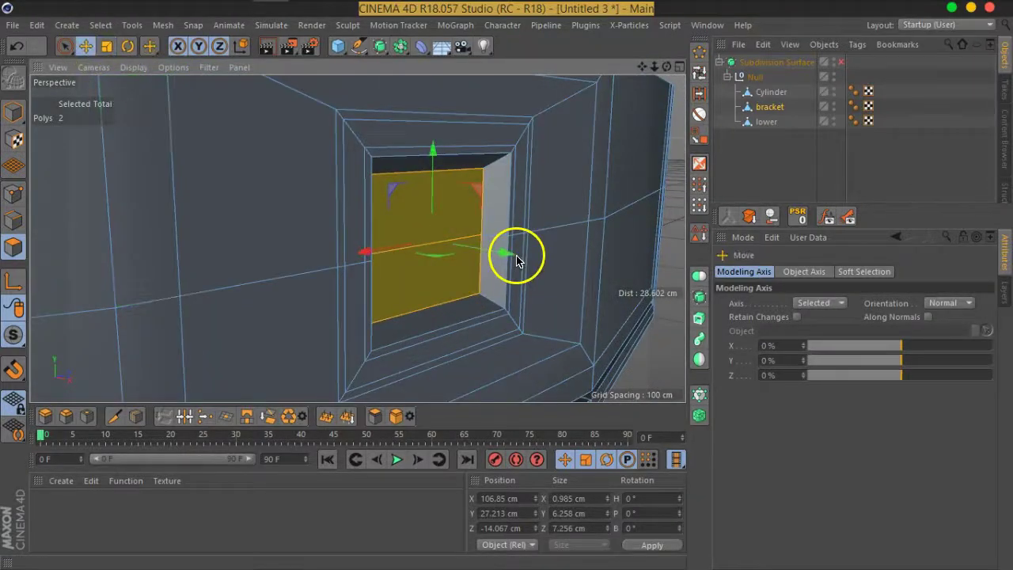
pyautogui.moveTo(511, 253)
pyautogui.mouseDown()
pyautogui.moveTo(421, 228)
pyautogui.moveTo(486, 276)
pyautogui.moveTo(362, 242)
pyautogui.moveTo(452, 261)
pyautogui.moveTo(477, 229)
pyautogui.moveTo(452, 209)
pyautogui.mouseUp()
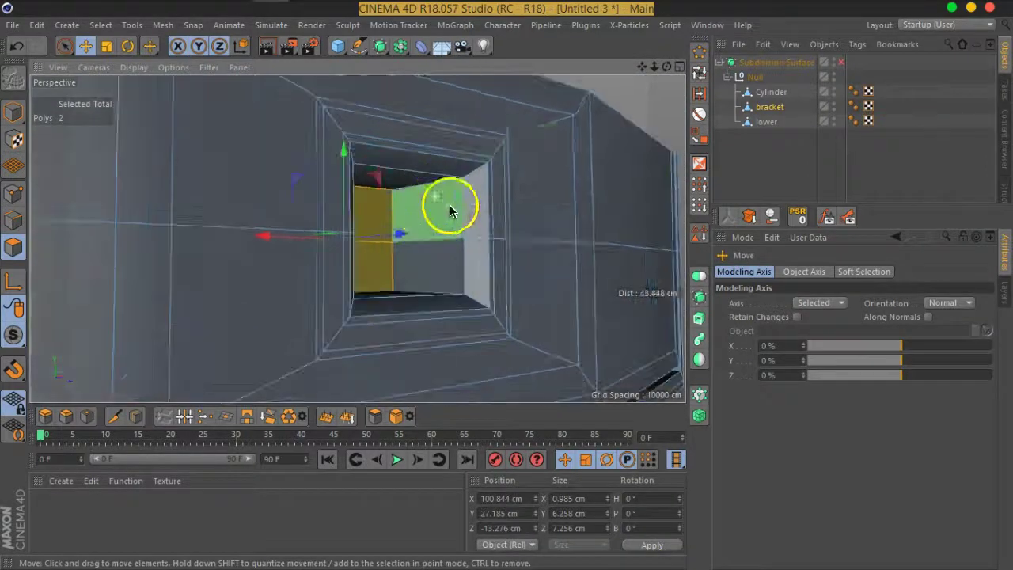
# Preview the smoothed recess, then turn smoothing back off
pyautogui.click(841, 62)
pyautogui.moveTo(522, 198)
pyautogui.keyDown('alt'); pyautogui.mouseDown()
pyautogui.moveTo(498, 219)
pyautogui.moveTo(439, 233)
pyautogui.moveTo(283, 224)
pyautogui.moveTo(403, 232)
pyautogui.moveTo(493, 274)
pyautogui.moveTo(468, 221)
pyautogui.moveTo(452, 215)
pyautogui.moveTo(565, 203)
pyautogui.mouseUp(); pyautogui.keyUp('alt')
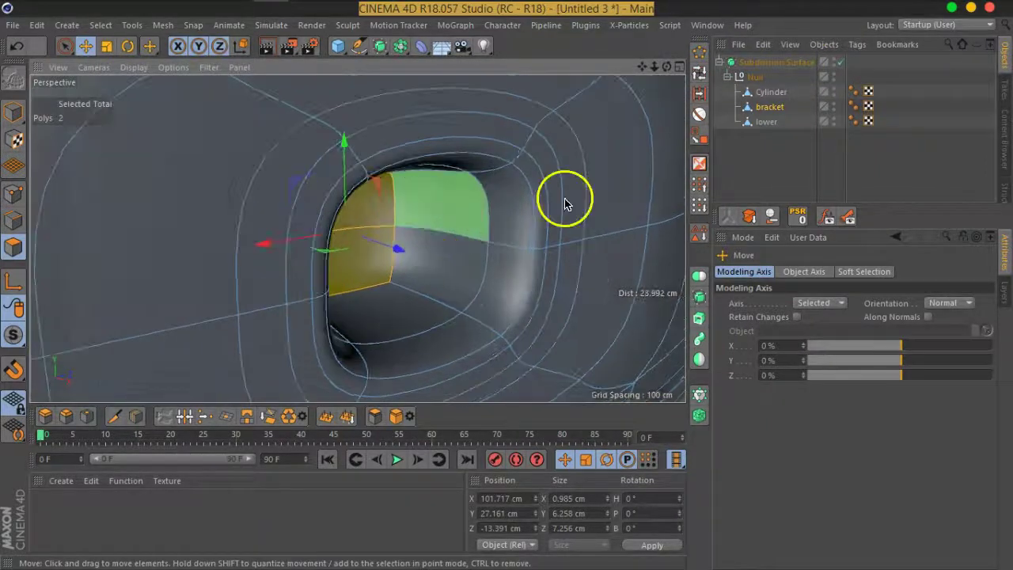
pyautogui.click(840, 62)
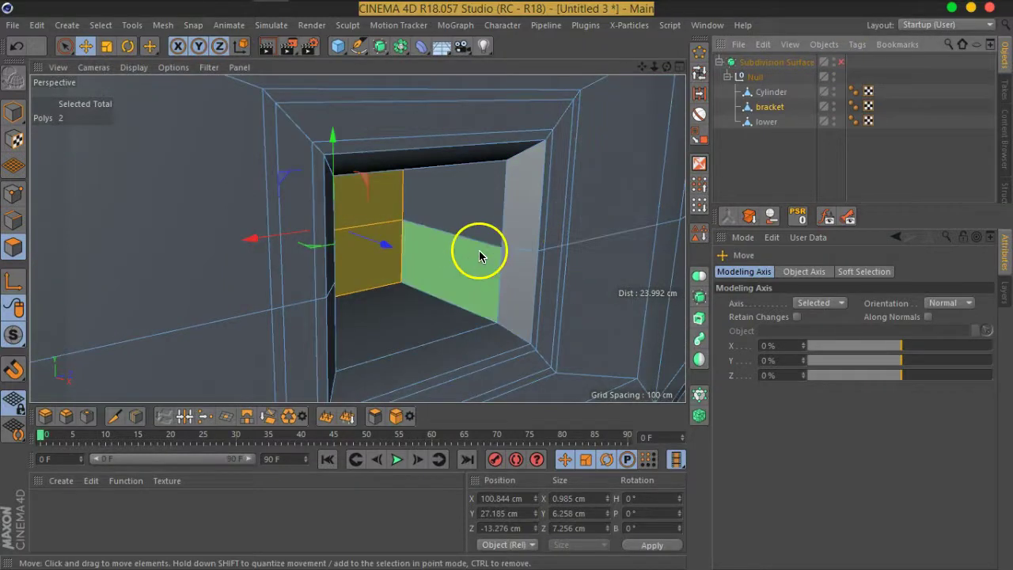
pyautogui.click(699, 90)
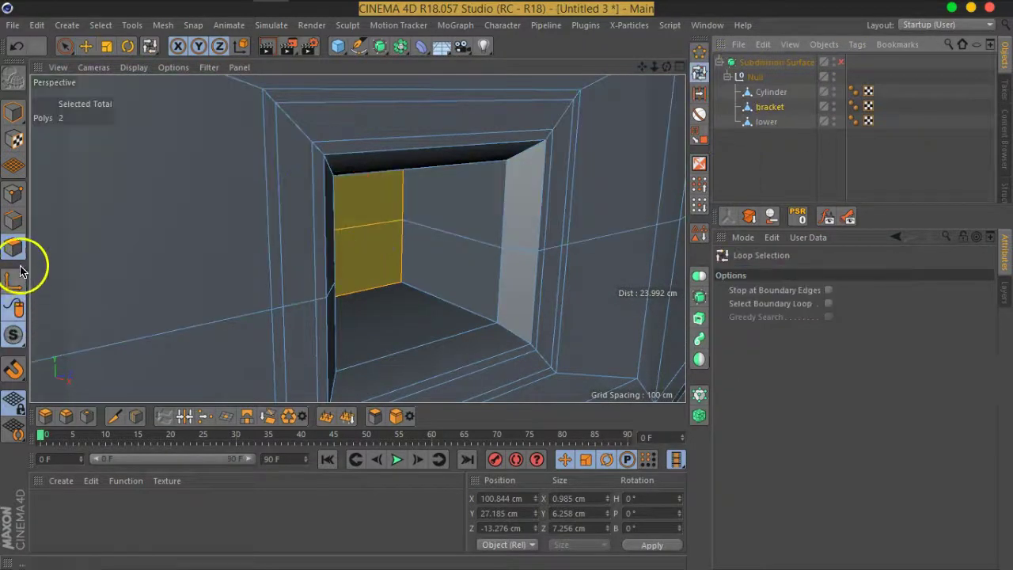
# Loop-select the recess opening's rim edges in Edge mode
pyautogui.click(17, 223)
pyautogui.moveTo(557, 226)
pyautogui.keyDown('alt'); pyautogui.mouseDown()
pyautogui.moveTo(543, 301)
pyautogui.moveTo(449, 259)
pyautogui.moveTo(480, 227)
pyautogui.moveTo(481, 282)
pyautogui.moveTo(541, 223)
pyautogui.mouseUp(); pyautogui.keyUp('alt')
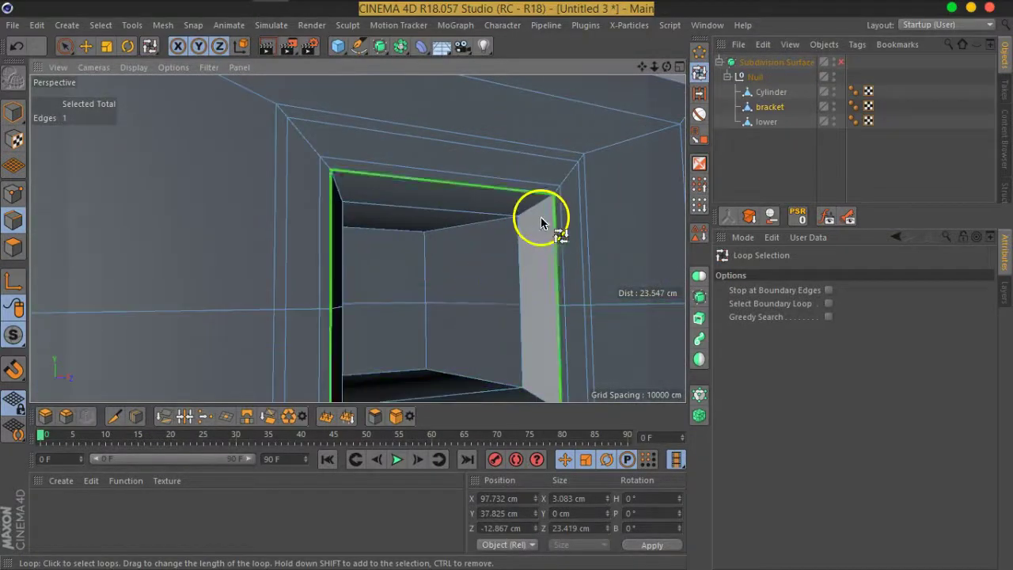
pyautogui.click(552, 221)
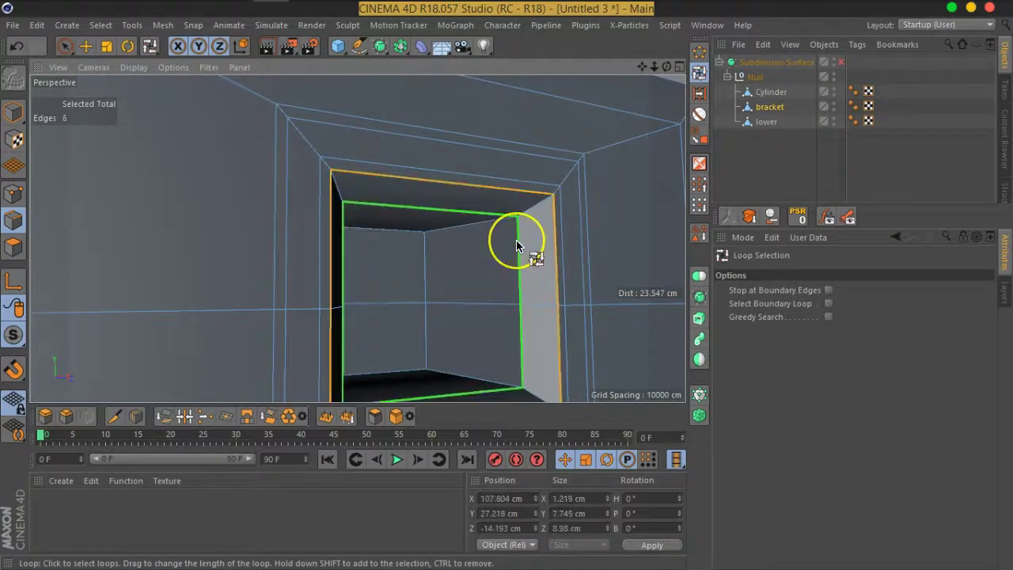
pyautogui.moveTo(523, 277)
pyautogui.keyDown('alt'); pyautogui.mouseDown()
pyautogui.moveTo(506, 237)
pyautogui.moveTo(495, 277)
pyautogui.mouseUp(); pyautogui.keyUp('alt')
# Bevel the rim edge loops with a 0.107 cm offset and Subdivision 0
pyautogui.rightClick(430, 361)
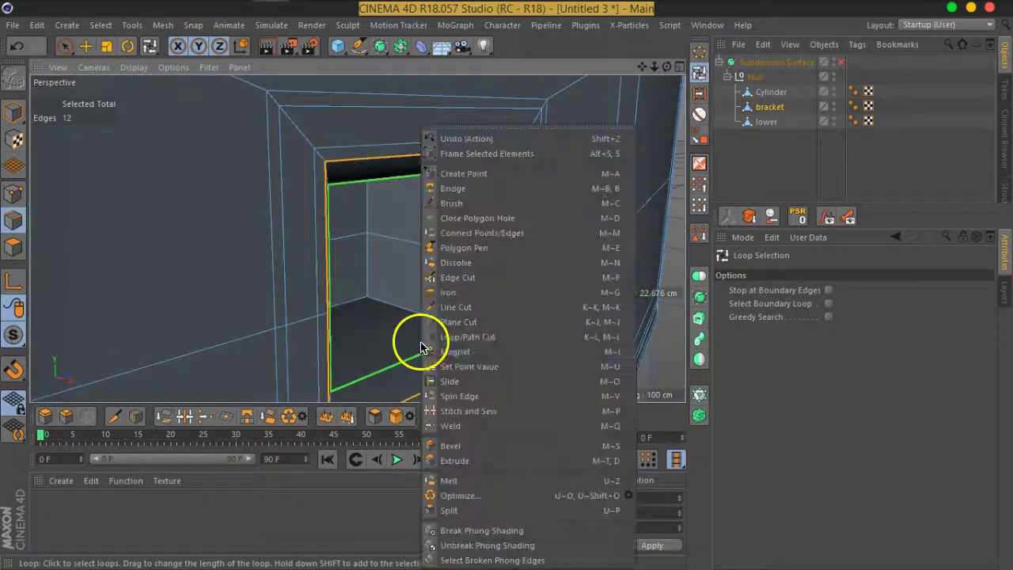
pyautogui.click(482, 441)
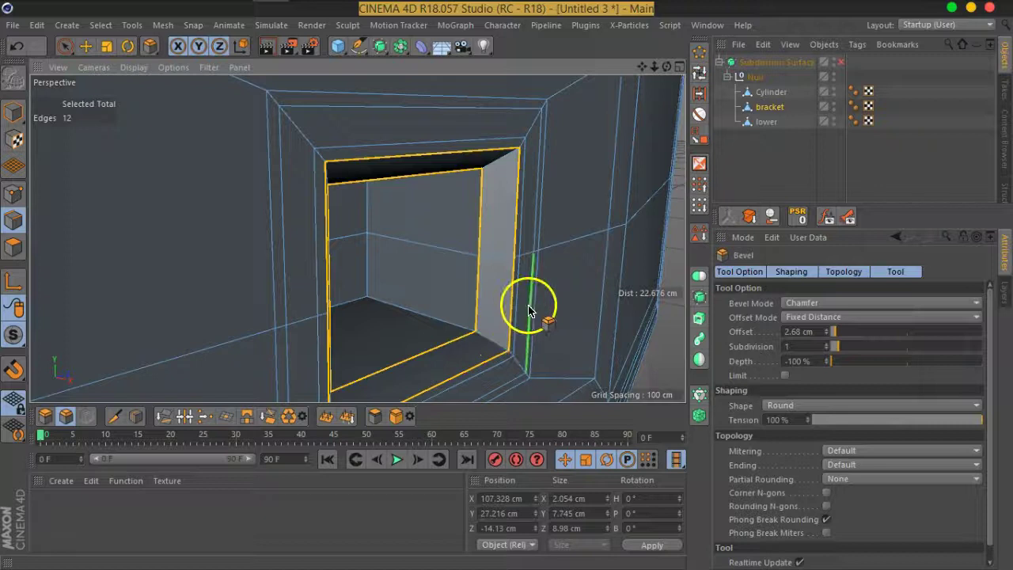
pyautogui.keyDown('alt'); pyautogui.moveTo(525, 301); pyautogui.dragTo(467, 255); pyautogui.keyUp('alt')
pyautogui.keyDown('alt'); pyautogui.moveTo(305, 185); pyautogui.dragTo(335, 221); pyautogui.keyUp('alt')
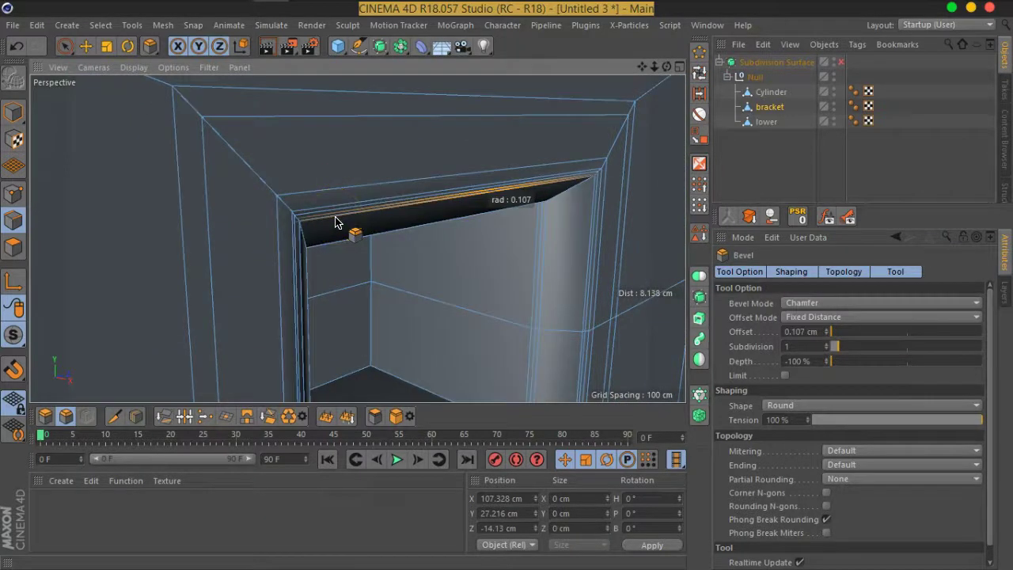
pyautogui.click(884, 410)
pyautogui.click(826, 348)
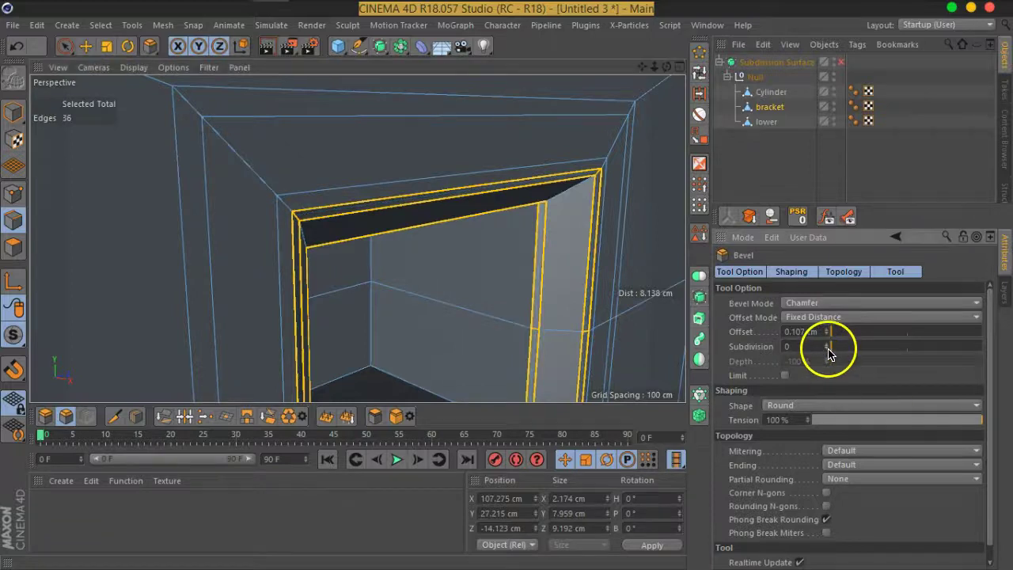
pyautogui.keyDown('alt'); pyautogui.moveTo(306, 271); pyautogui.dragTo(388, 289); pyautogui.keyUp('alt')
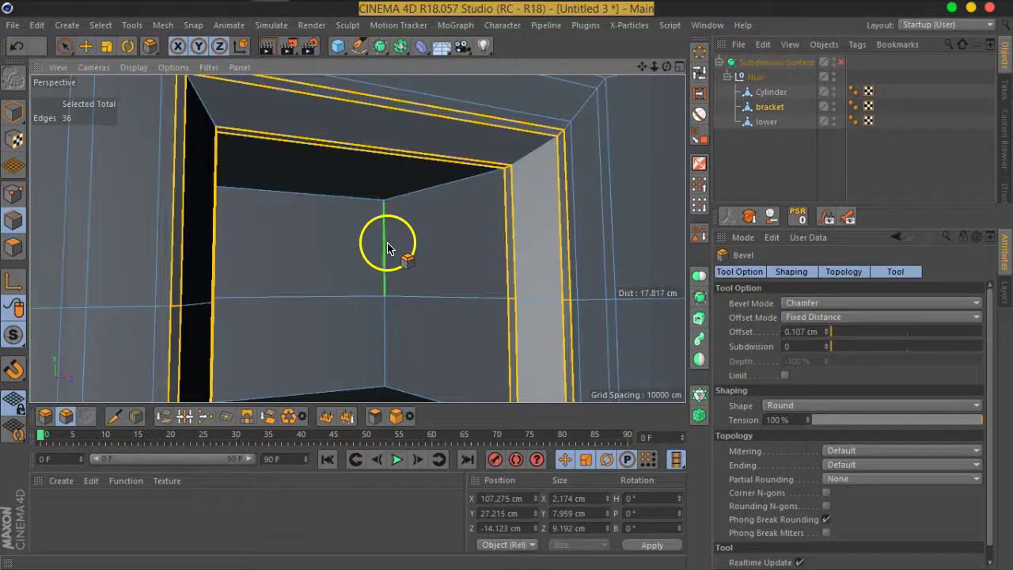
# Check the crisper smoothed opening with smoothing on, then switch smoothing off again
pyautogui.click(841, 61)
pyautogui.scroll(-3, 475, 230)
pyautogui.scroll(2, 464, 232)
pyautogui.moveTo(345, 238)
pyautogui.keyDown('alt'); pyautogui.mouseDown()
pyautogui.moveTo(248, 242)
pyautogui.moveTo(351, 249)
pyautogui.moveTo(430, 228)
pyautogui.moveTo(474, 249)
pyautogui.moveTo(425, 243)
pyautogui.moveTo(477, 285)
pyautogui.mouseUp(); pyautogui.keyUp('alt')
pyautogui.scroll(3, 422, 271)
pyautogui.scroll(-3, 420, 265)
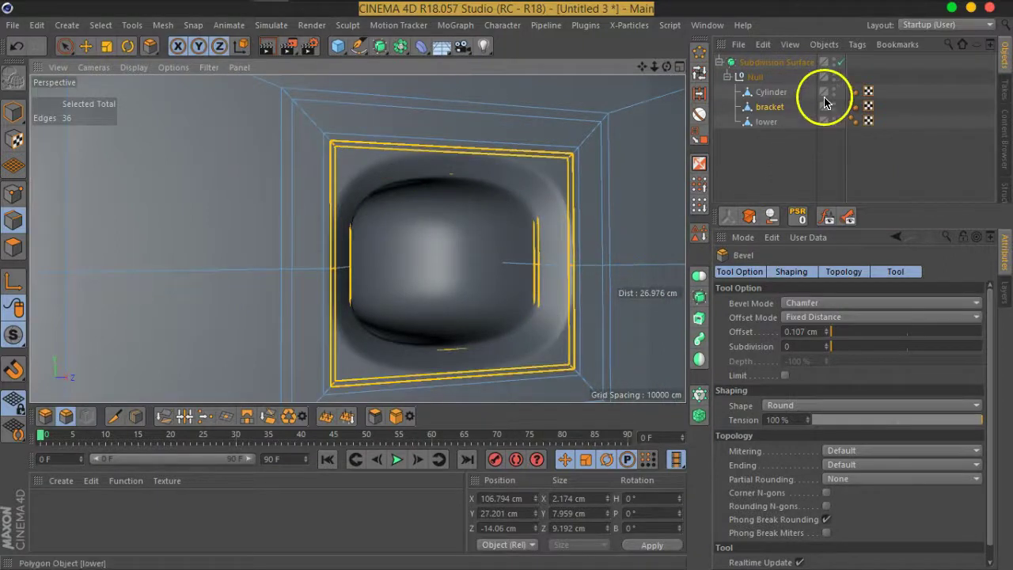
pyautogui.click(840, 63)
pyautogui.moveTo(617, 248)
pyautogui.keyDown('alt'); pyautogui.mouseDown()
pyautogui.moveTo(468, 237)
pyautogui.moveTo(467, 267)
pyautogui.moveTo(546, 250)
pyautogui.moveTo(502, 267)
pyautogui.moveTo(398, 243)
pyautogui.mouseUp(); pyautogui.keyUp('alt')
pyautogui.scroll(-3, 546, 250)
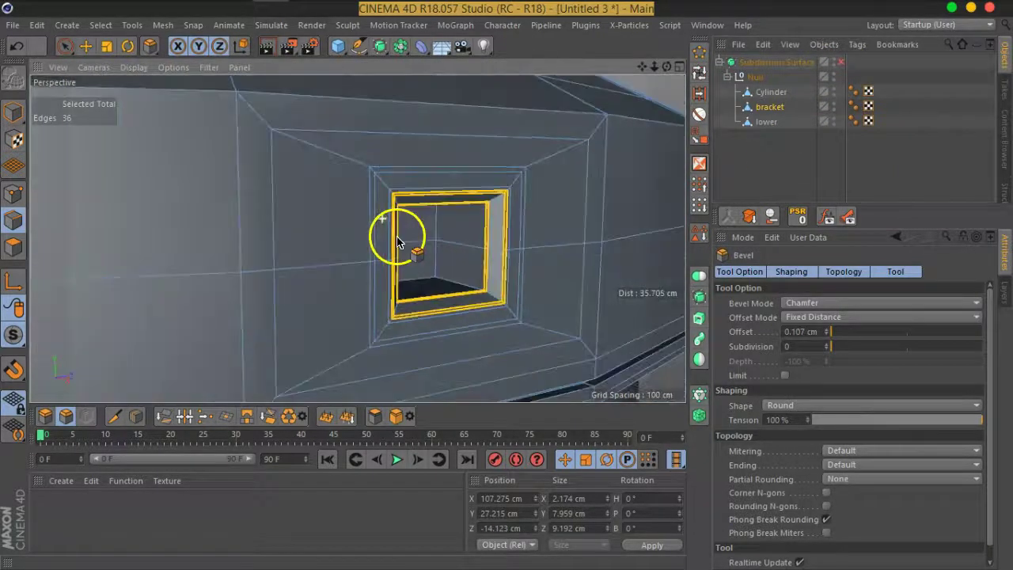
# Loop-select the inner rim faces of the bracket opening and extrude them inward by -0.12 cm
pyautogui.click(699, 75)
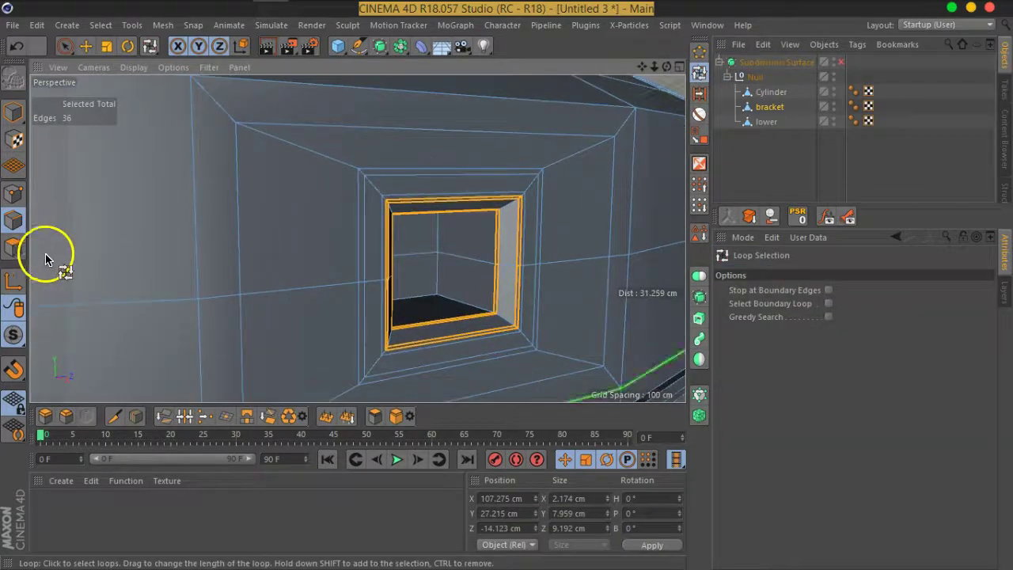
pyautogui.click(13, 248)
pyautogui.scroll(4, 377, 183)
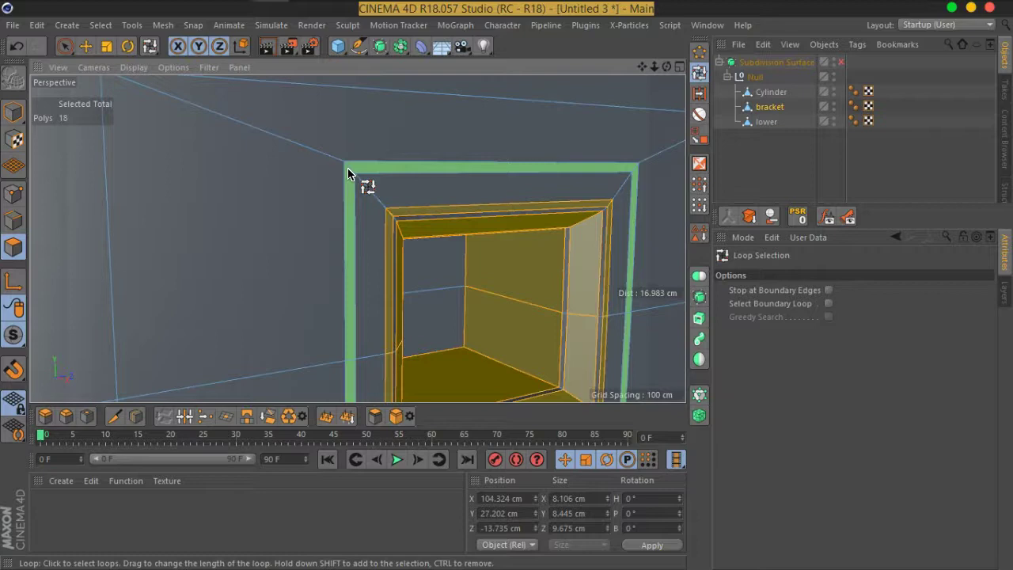
pyautogui.click(497, 249)
pyautogui.scroll(-3, 436, 214)
pyautogui.moveTo(436, 214)
pyautogui.keyDown('alt'); pyautogui.mouseDown()
pyautogui.moveTo(375, 249)
pyautogui.moveTo(386, 266)
pyautogui.mouseUp(); pyautogui.keyUp('alt')
pyautogui.scroll(4, 372, 206)
pyautogui.scroll(4, 368, 202)
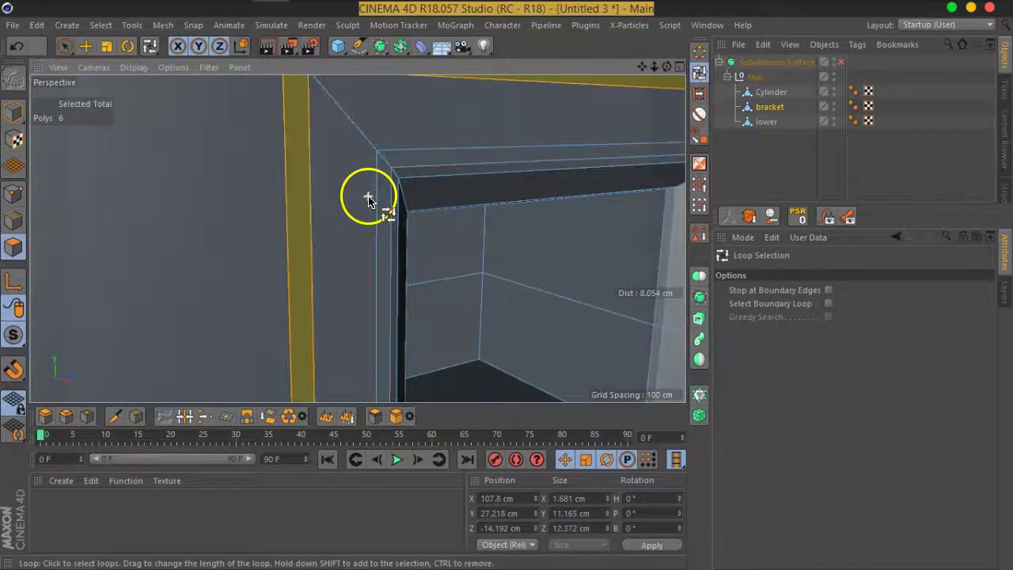
pyautogui.rightClick(392, 170)
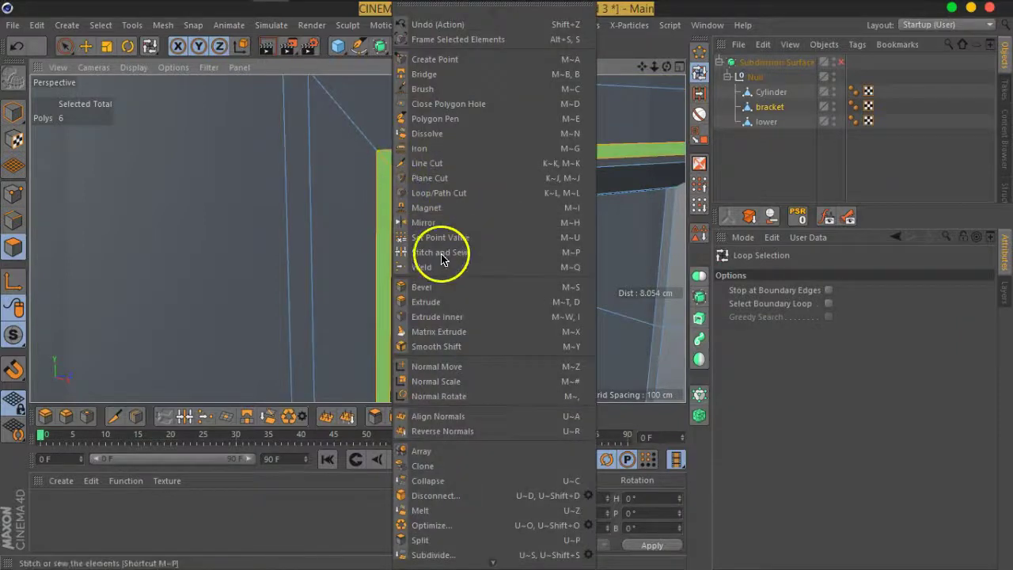
pyautogui.click(443, 302)
pyautogui.moveTo(395, 248); pyautogui.dragTo(464, 274)
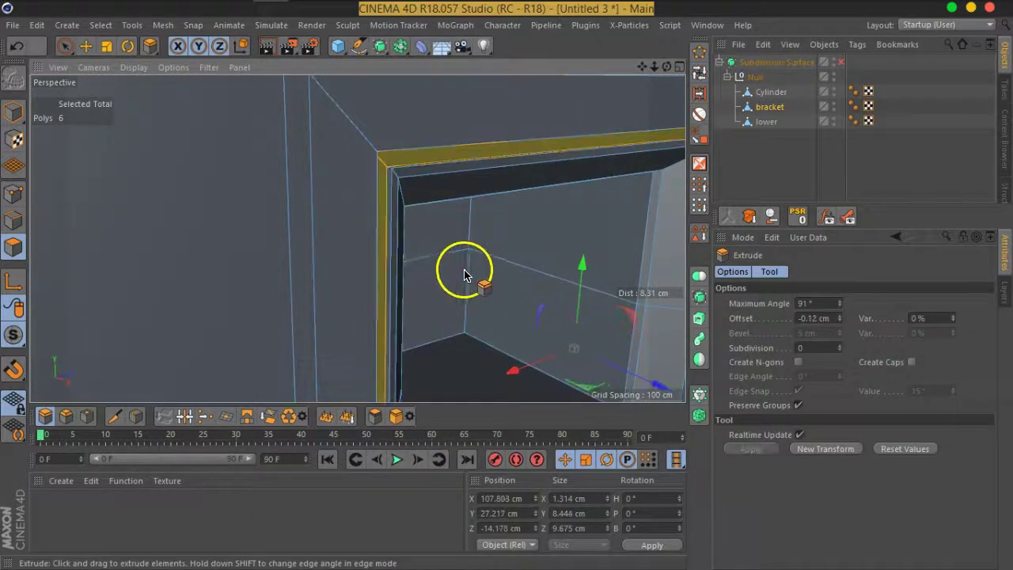
# Deselect and preview the smoothed inset rim from the front
pyautogui.click(780, 172)
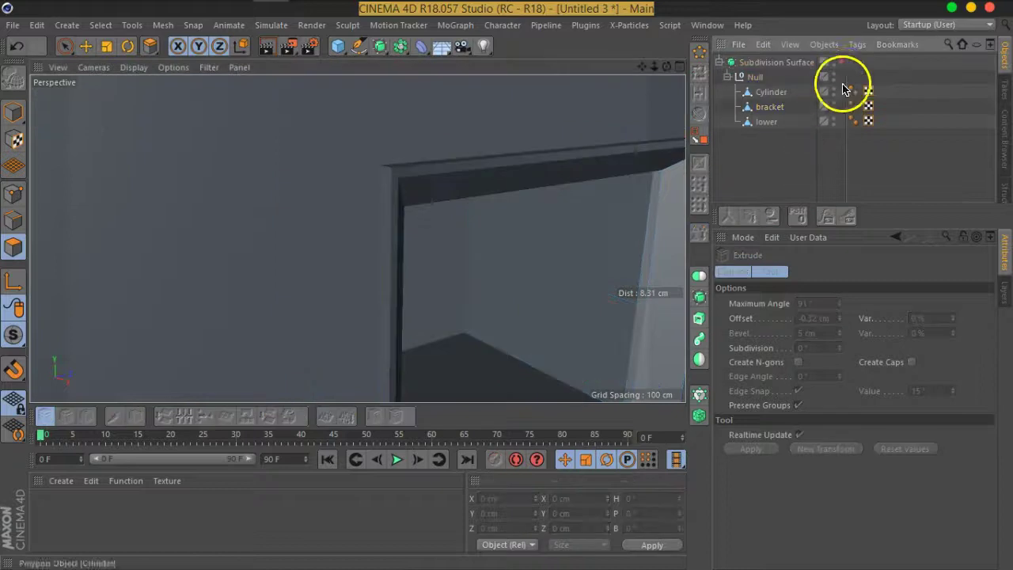
pyautogui.click(840, 62)
pyautogui.moveTo(599, 198)
pyautogui.keyDown('alt'); pyautogui.mouseDown()
pyautogui.moveTo(456, 217)
pyautogui.moveTo(321, 181)
pyautogui.moveTo(273, 185)
pyautogui.moveTo(434, 179)
pyautogui.moveTo(471, 204)
pyautogui.mouseUp(); pyautogui.keyUp('alt')
# With smoothing off, extrude the opening's top face outward about 3.2 cm into an overhanging lip
pyautogui.click(791, 92)
pyautogui.click(768, 123)
pyautogui.click(769, 108)
pyautogui.click(840, 62)
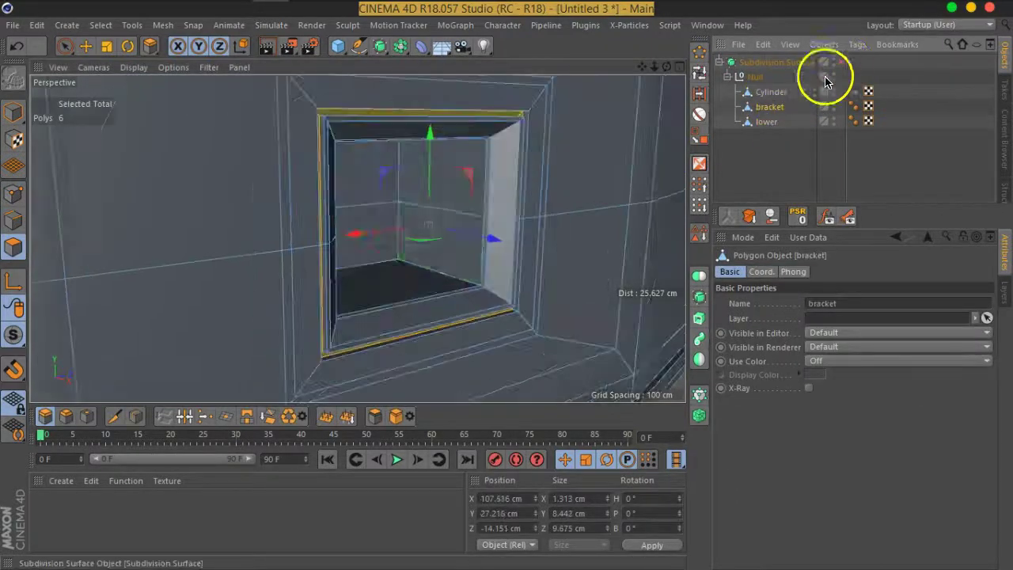
pyautogui.press('o')
pyautogui.press('d')
pyautogui.moveTo(440, 231)
pyautogui.keyDown('alt'); pyautogui.mouseDown()
pyautogui.moveTo(396, 219)
pyautogui.moveTo(373, 177)
pyautogui.mouseUp(); pyautogui.keyUp('alt')
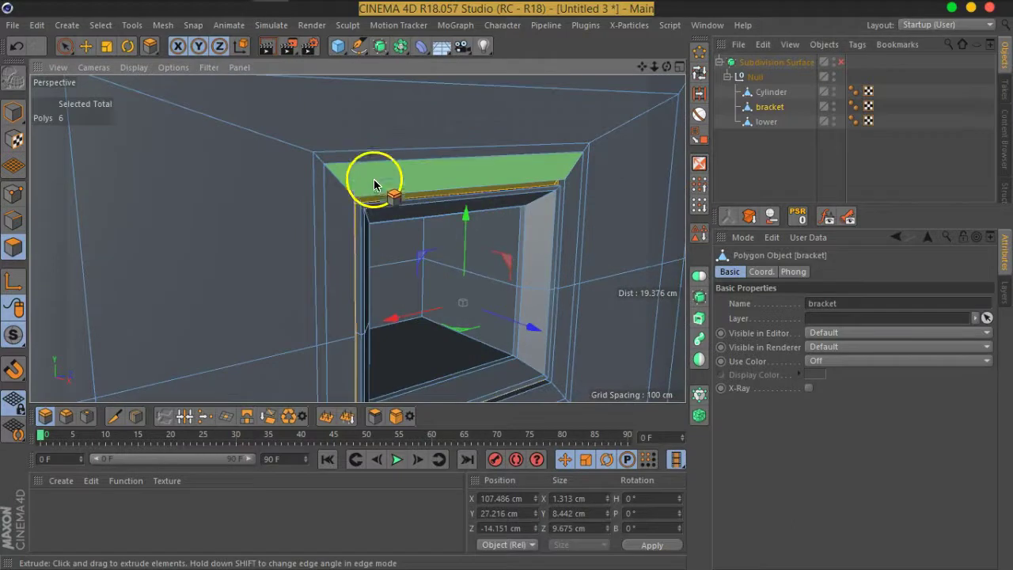
pyautogui.click(375, 160)
pyautogui.moveTo(430, 226)
pyautogui.keyDown('alt'); pyautogui.mouseDown()
pyautogui.moveTo(425, 249)
pyautogui.moveTo(403, 260)
pyautogui.moveTo(431, 272)
pyautogui.mouseUp(); pyautogui.keyUp('alt')
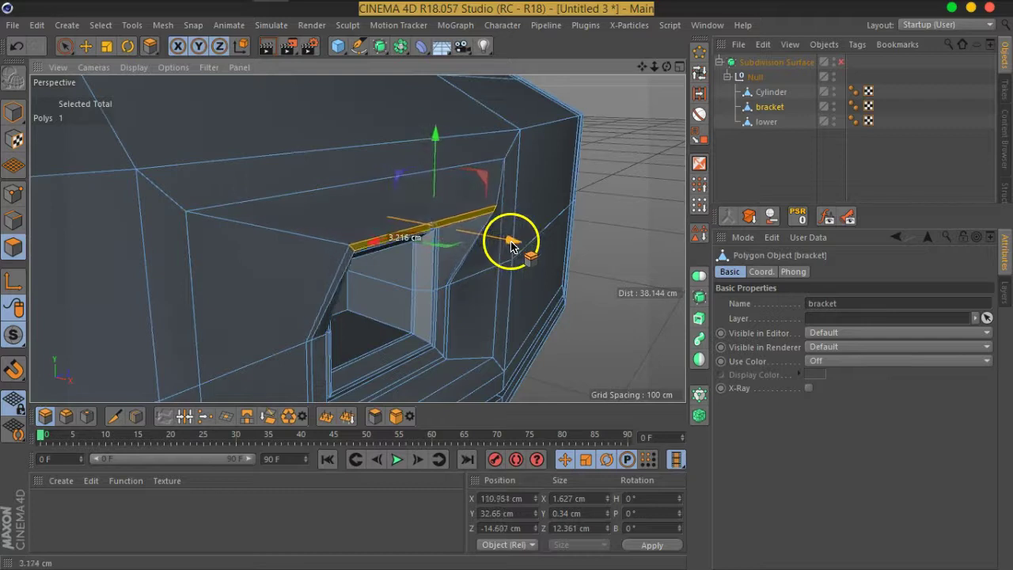
pyautogui.click(729, 165)
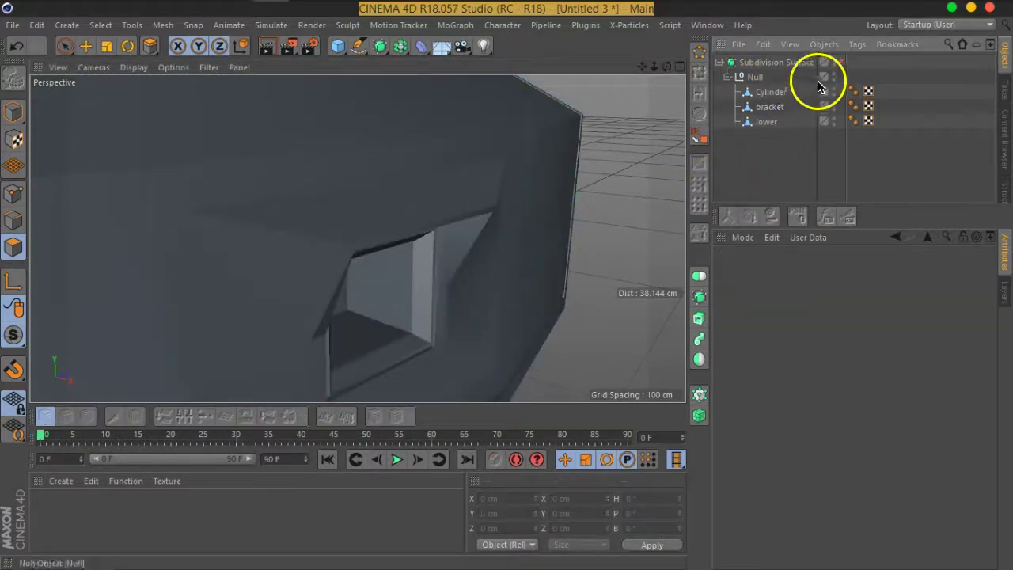
# Re-enable Subdivision Surface and inspect the rounded, rimmed side socket and the whole housing
pyautogui.click(841, 63)
pyautogui.moveTo(489, 299)
pyautogui.keyDown('alt'); pyautogui.mouseDown()
pyautogui.moveTo(502, 280)
pyautogui.moveTo(311, 271)
pyautogui.moveTo(552, 235)
pyautogui.moveTo(545, 253)
pyautogui.moveTo(511, 258)
pyautogui.moveTo(559, 255)
pyautogui.moveTo(534, 260)
pyautogui.moveTo(480, 245)
pyautogui.moveTo(484, 290)
pyautogui.moveTo(375, 274)
pyautogui.moveTo(299, 277)
pyautogui.moveTo(475, 264)
pyautogui.mouseUp(); pyautogui.keyUp('alt')
pyautogui.scroll(2, 475, 264)
pyautogui.scroll(3, 468, 249)
pyautogui.scroll(2, 470, 277)
pyautogui.moveTo(437, 305)
pyautogui.keyDown('alt'); pyautogui.mouseDown()
pyautogui.moveTo(385, 260)
pyautogui.moveTo(411, 284)
pyautogui.mouseUp(); pyautogui.keyUp('alt')
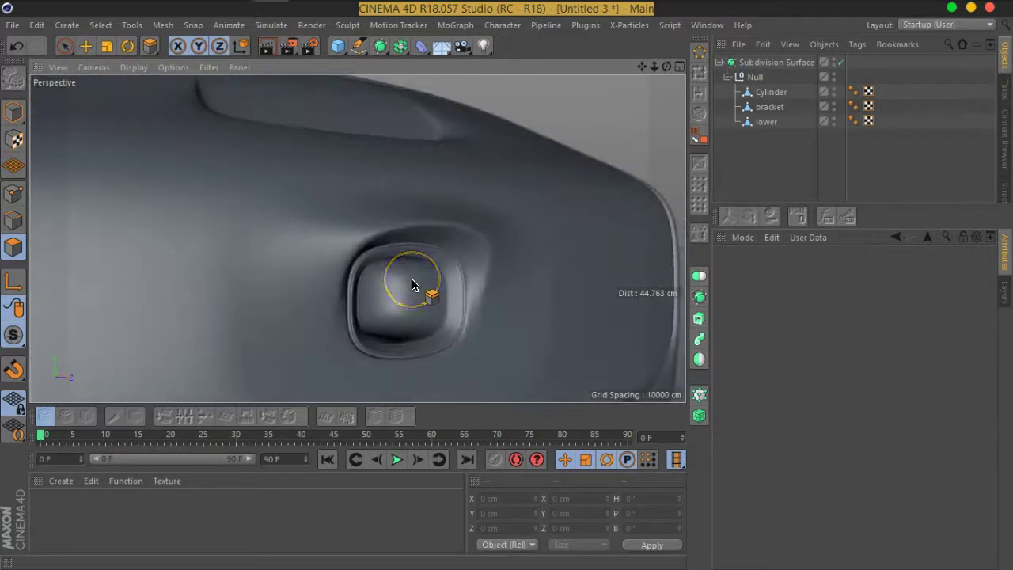
pyautogui.scroll(-3, 412, 288)
pyautogui.moveTo(436, 281)
pyautogui.keyDown('alt'); pyautogui.mouseDown()
pyautogui.moveTo(398, 245)
pyautogui.moveTo(284, 312)
pyautogui.moveTo(444, 350)
pyautogui.mouseUp(); pyautogui.keyUp('alt')
pyautogui.scroll(-3, 328, 276)
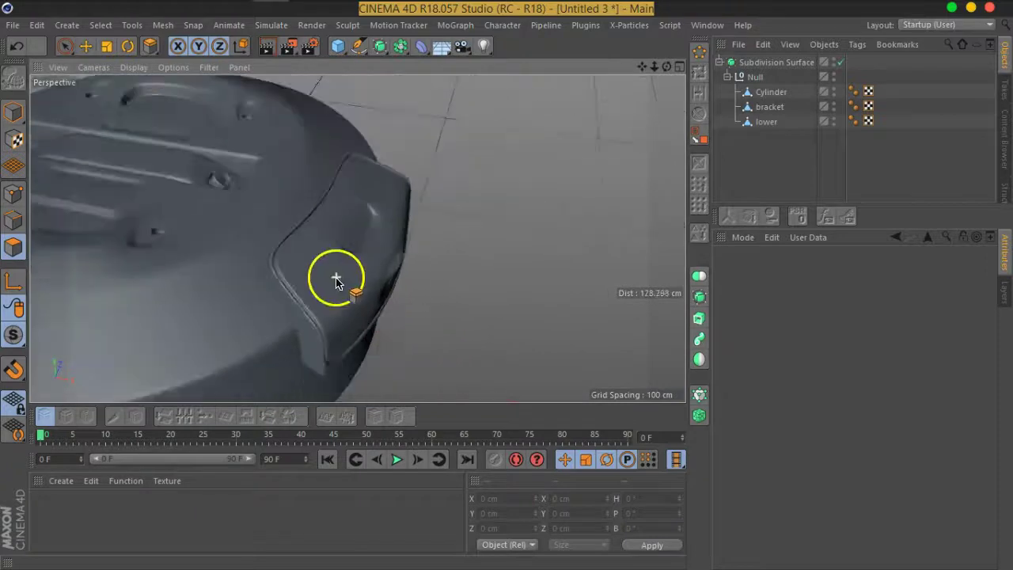
pyautogui.keyDown('alt'); pyautogui.moveTo(327, 276); pyautogui.dragTo(356, 308); pyautogui.keyUp('alt')
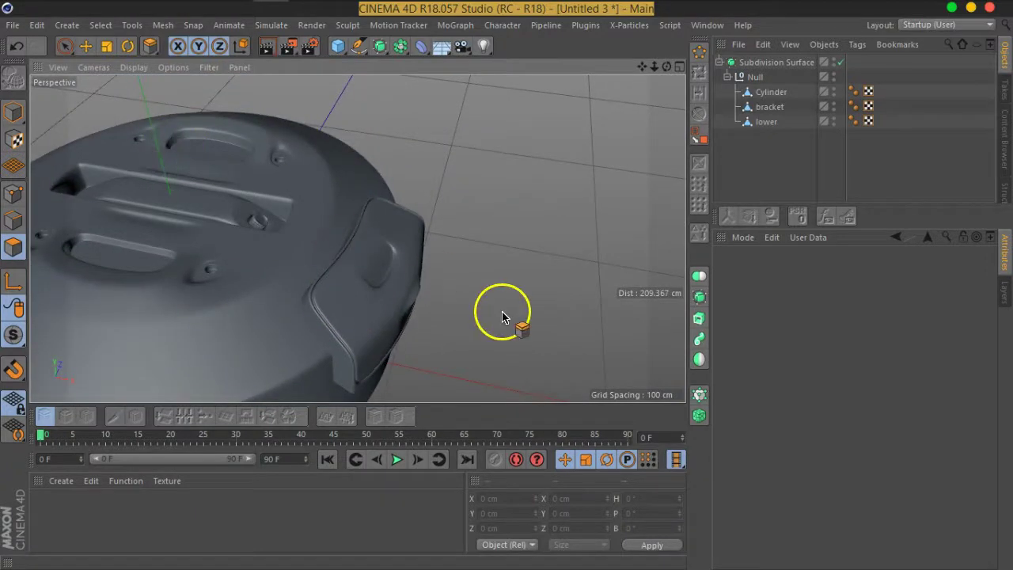